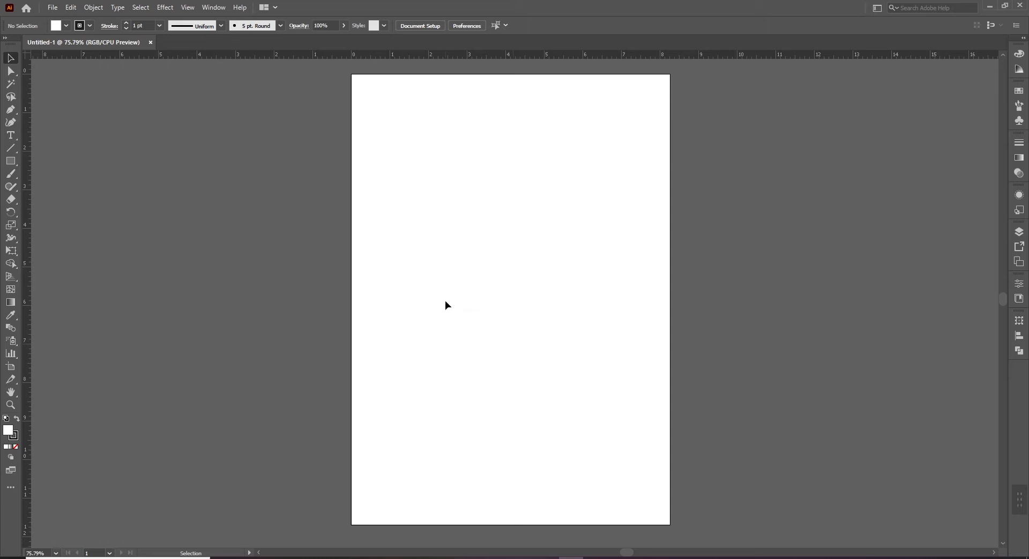
click(171, 7)
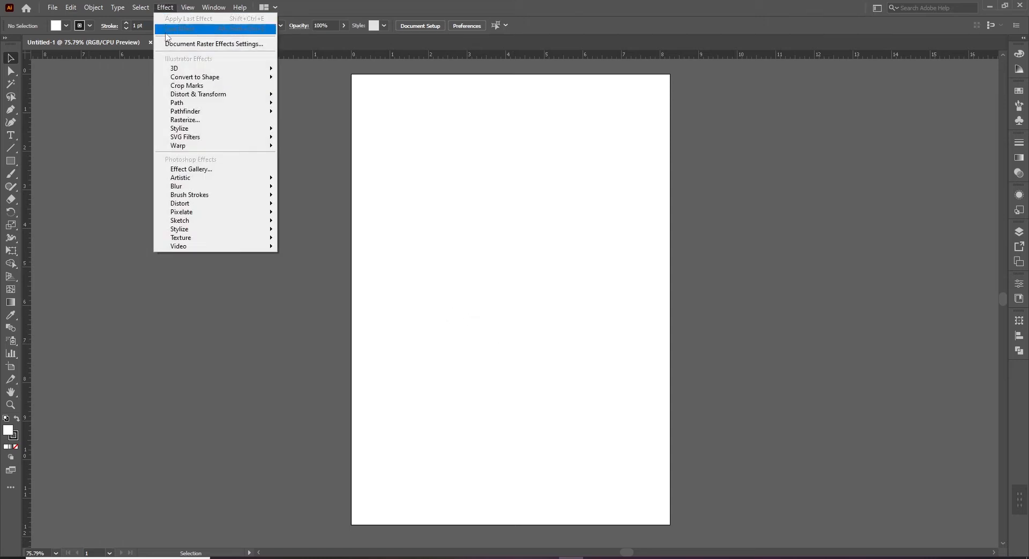
mouse_move(210, 72)
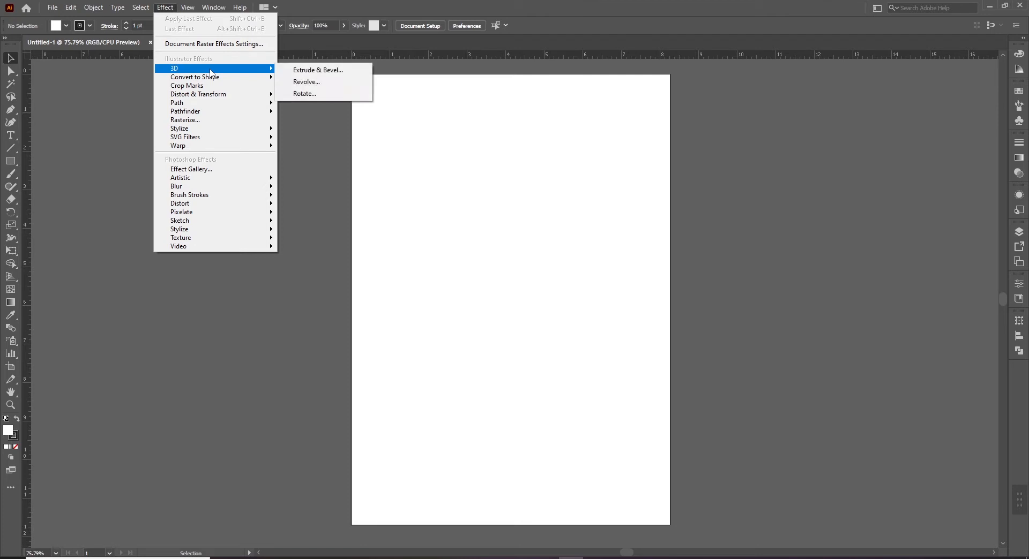
mouse_move(177, 70)
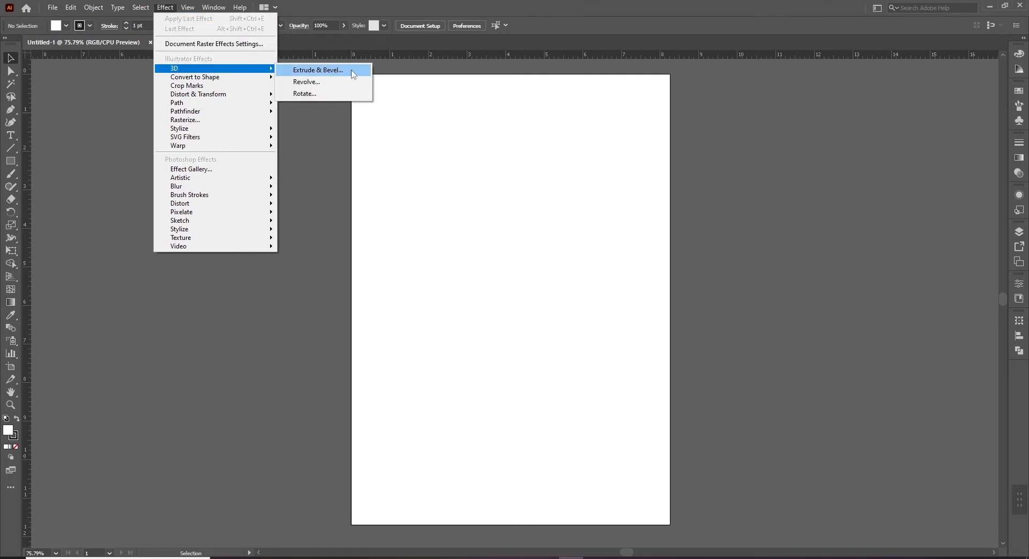
click(476, 272)
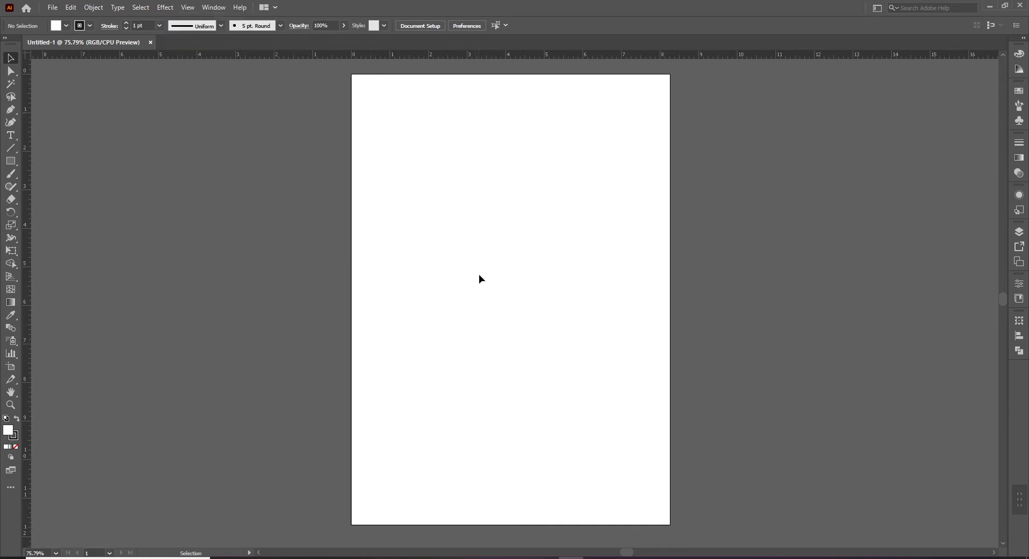
- Draw a square about 3.35 in wide in the upper-middle area of the artboard
key(m)
drag(397, 199, 526, 329)
key(v)
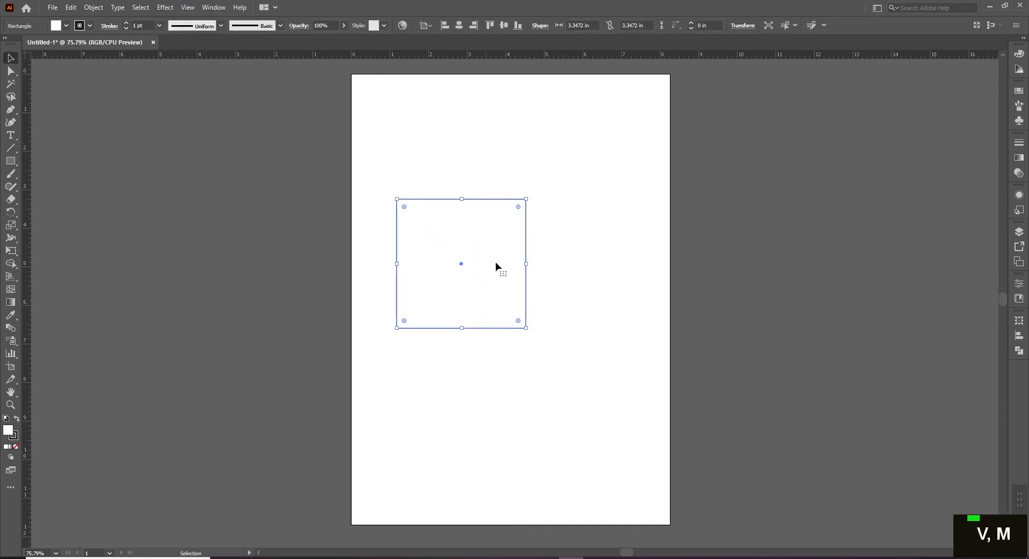
key(ctrl+1)
drag(555, 275, 501, 316)
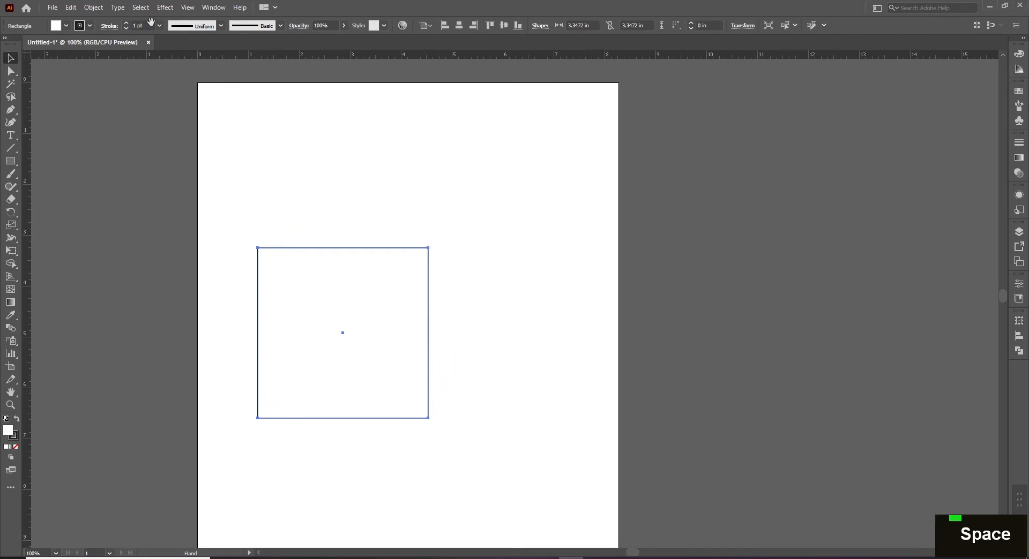
click(170, 7)
mouse_move(251, 69)
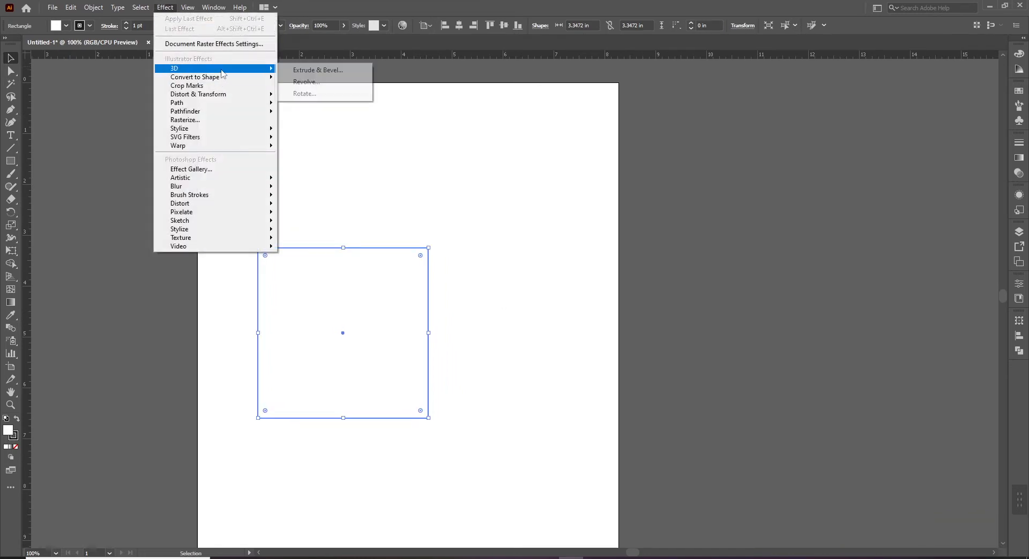
click(315, 75)
drag(363, 153, 621, 149)
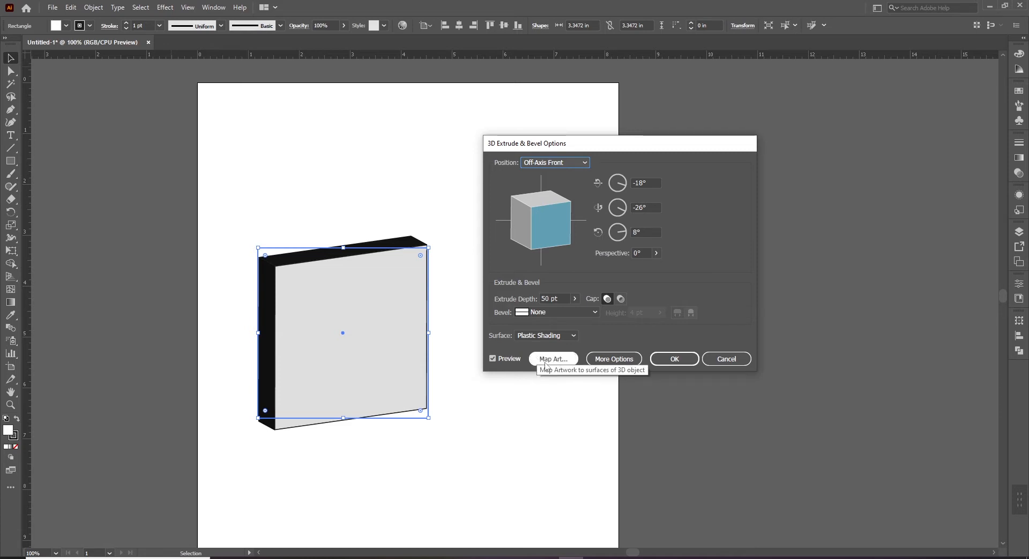
click(614, 359)
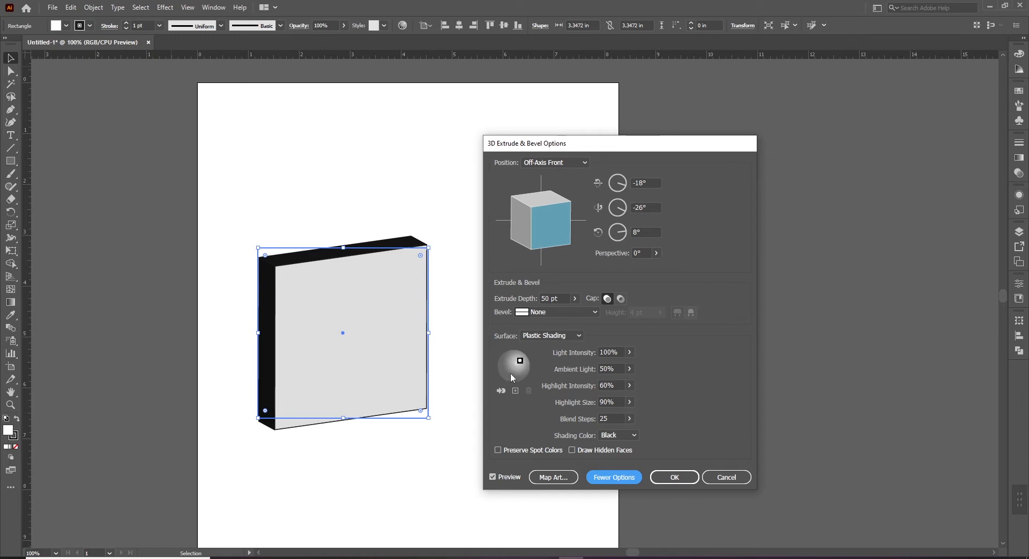
click(727, 478)
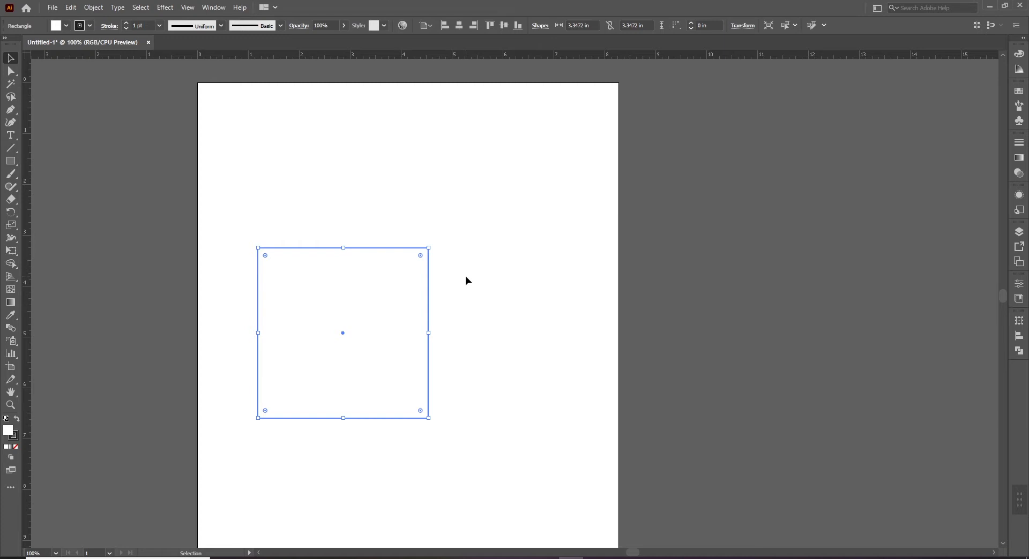
- Fill the square with blue and remove its stroke
click(66, 26)
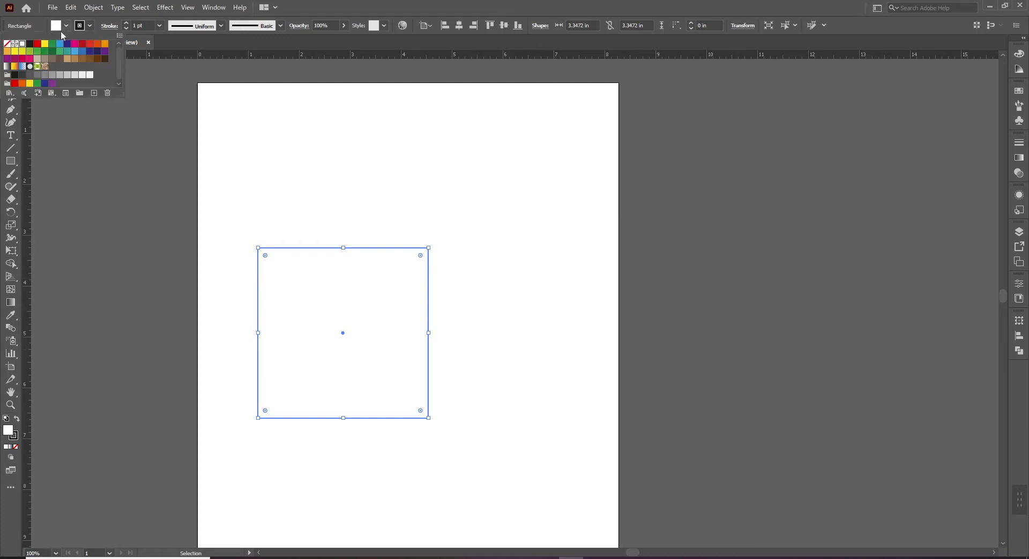
click(59, 44)
click(91, 26)
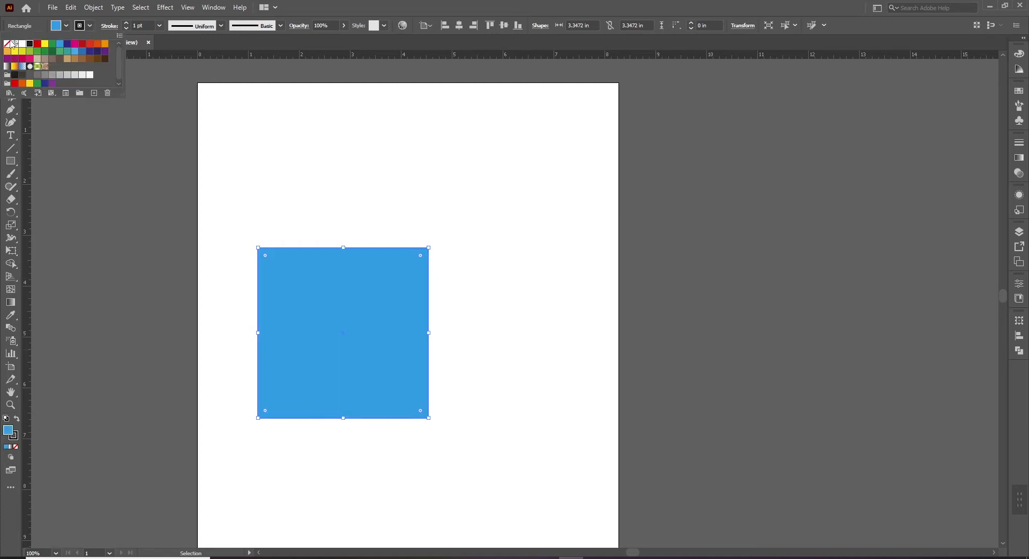
click(7, 43)
click(349, 190)
click(355, 254)
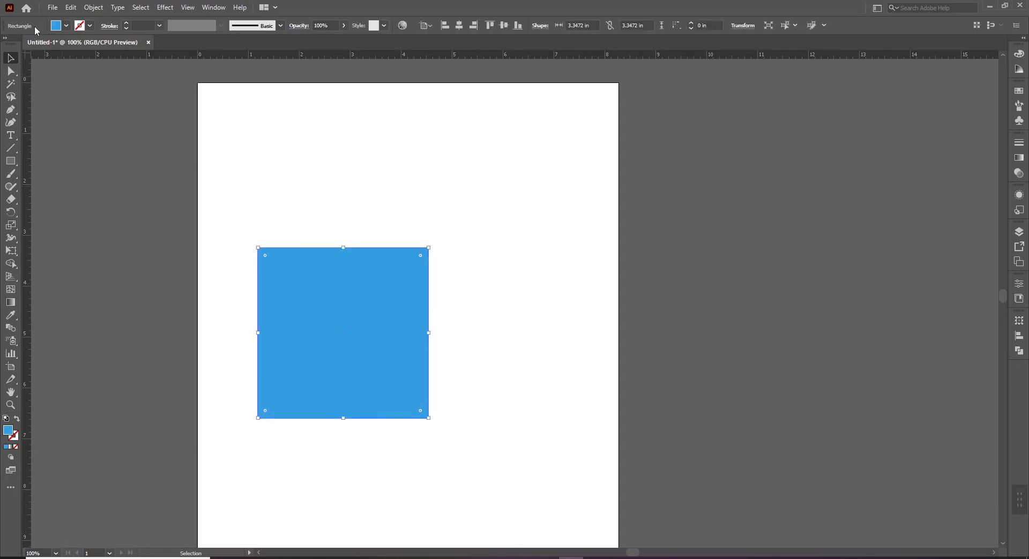
- Recolor the square's fill to light orange and deselect it
click(65, 25)
click(104, 44)
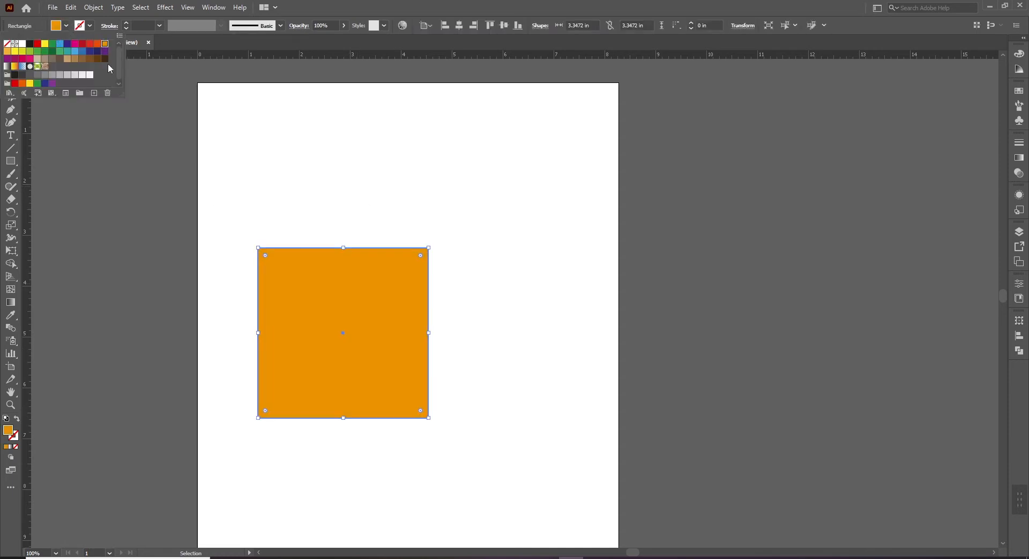
click(66, 26)
click(105, 44)
click(493, 260)
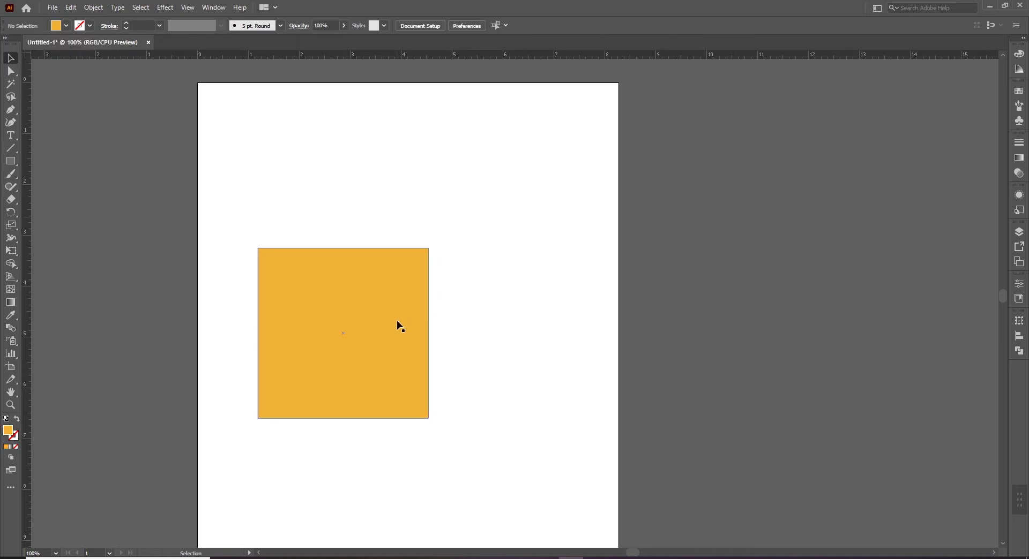
- Start a 3D Extrude & Bevel effect on the orange square with the additional surface and lighting options shown
key(space)
key(ctrl+space)
drag(495, 321, 508, 320)
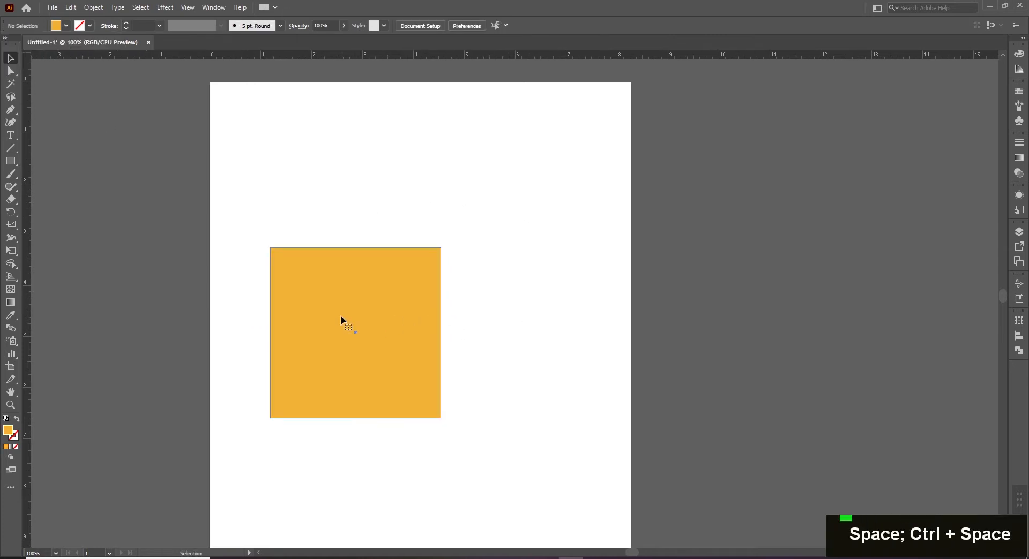
click(340, 316)
click(165, 7)
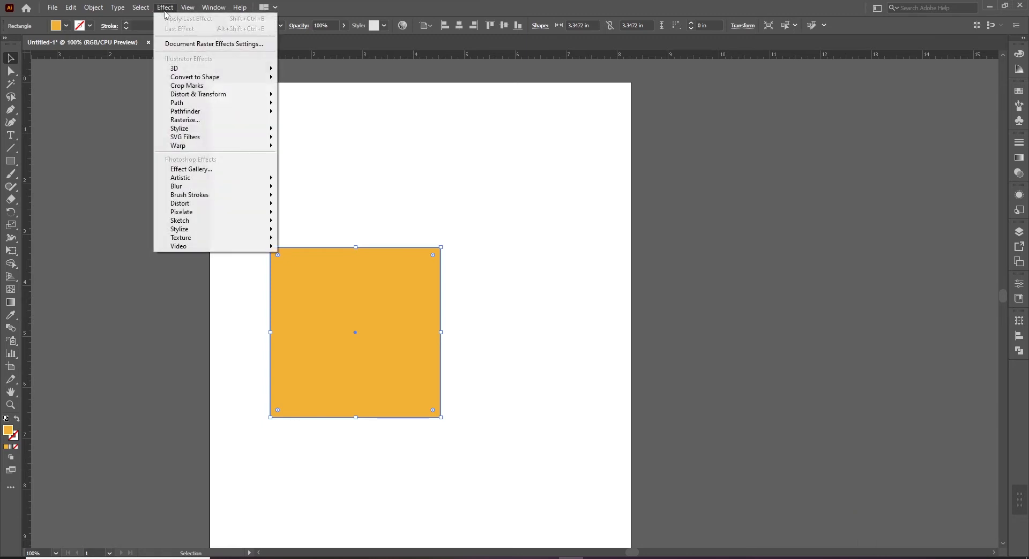
mouse_move(229, 70)
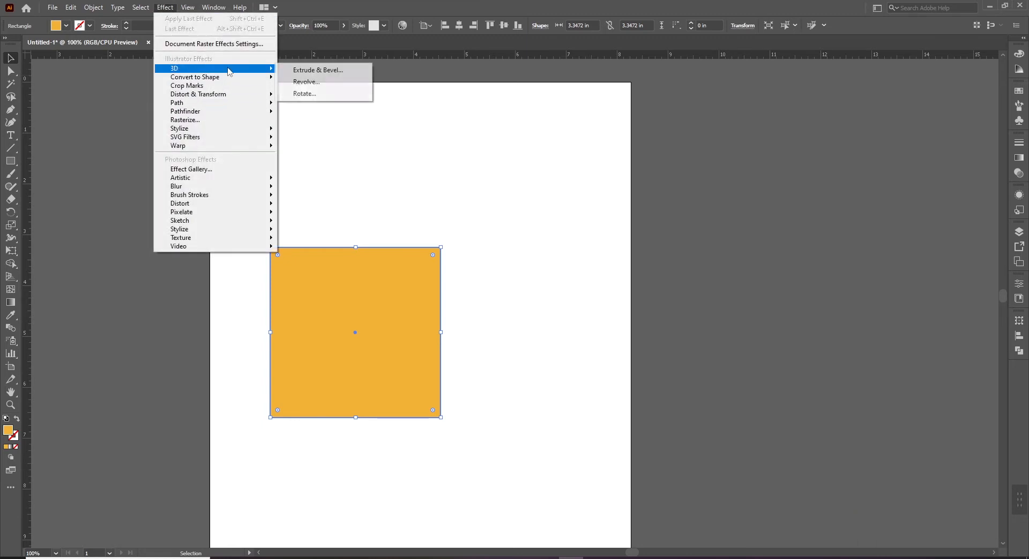
click(335, 70)
drag(581, 141, 614, 140)
click(645, 356)
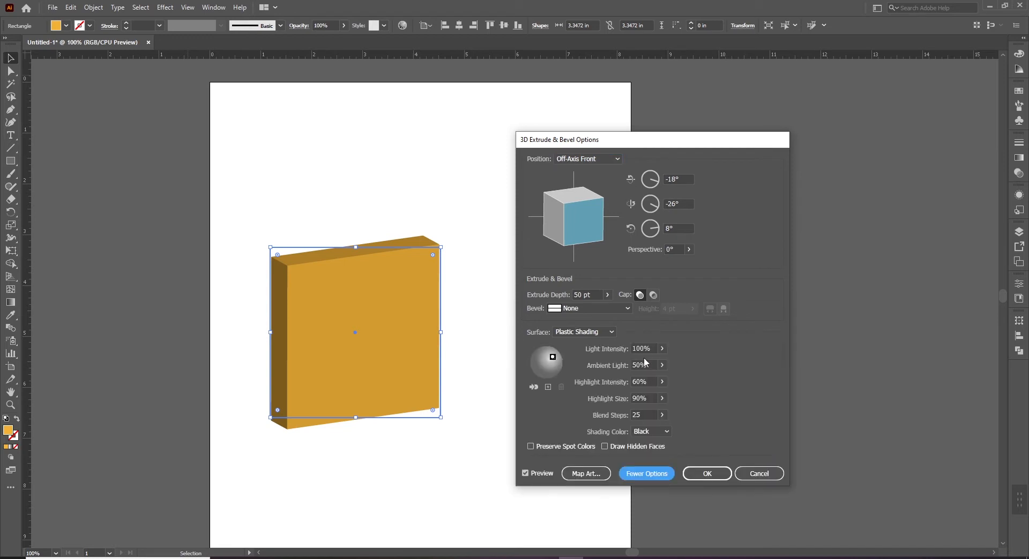
- Set the extrude depth to 150 pt
click(607, 294)
drag(569, 310, 571, 310)
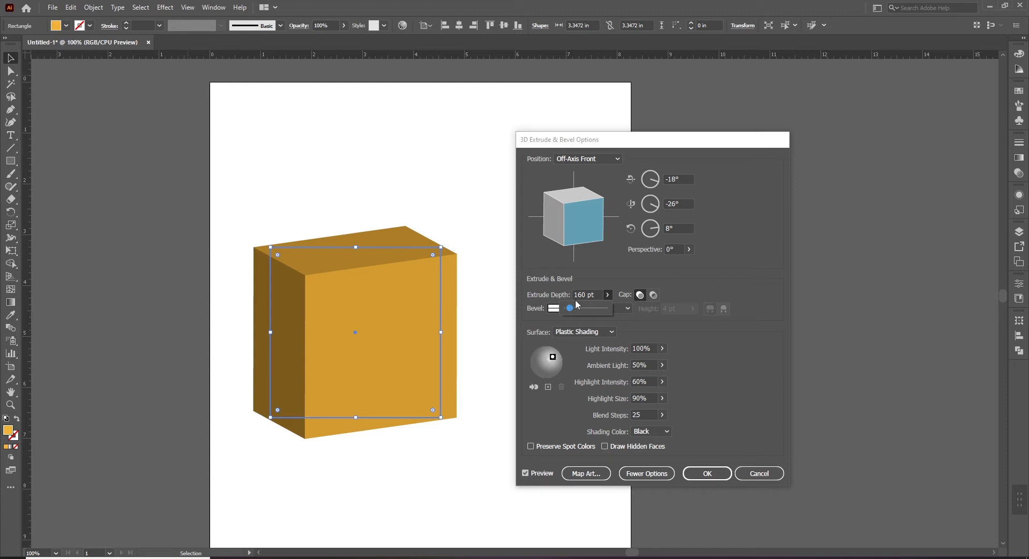
drag(571, 308, 570, 308)
key(Left)
key(BackSpace)
text(5)
key(Tab)
- Set the extrude depth to 250 pt and apply the effect to turn the square into a cube
click(582, 292)
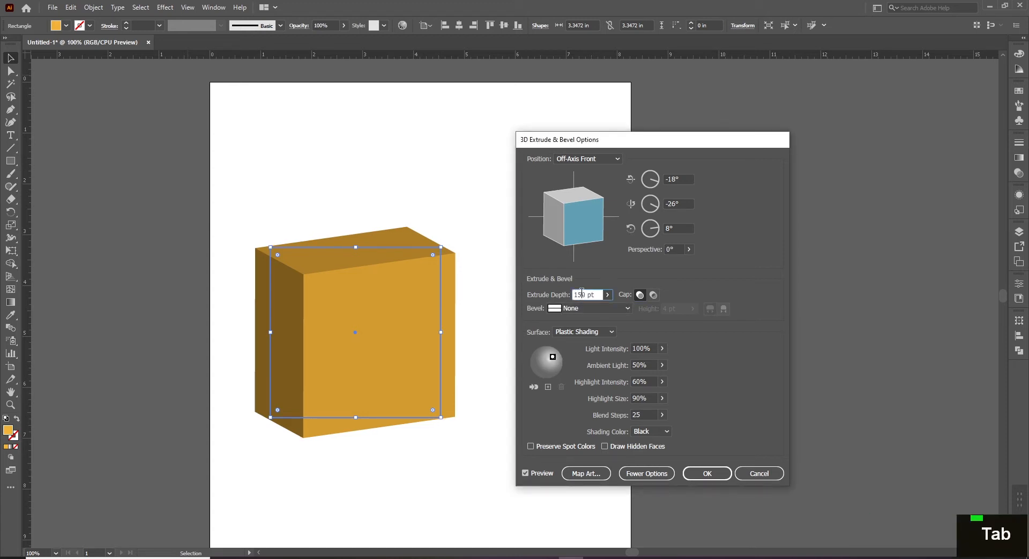
key(BackSpace)
key(BackSpace)
text(25)
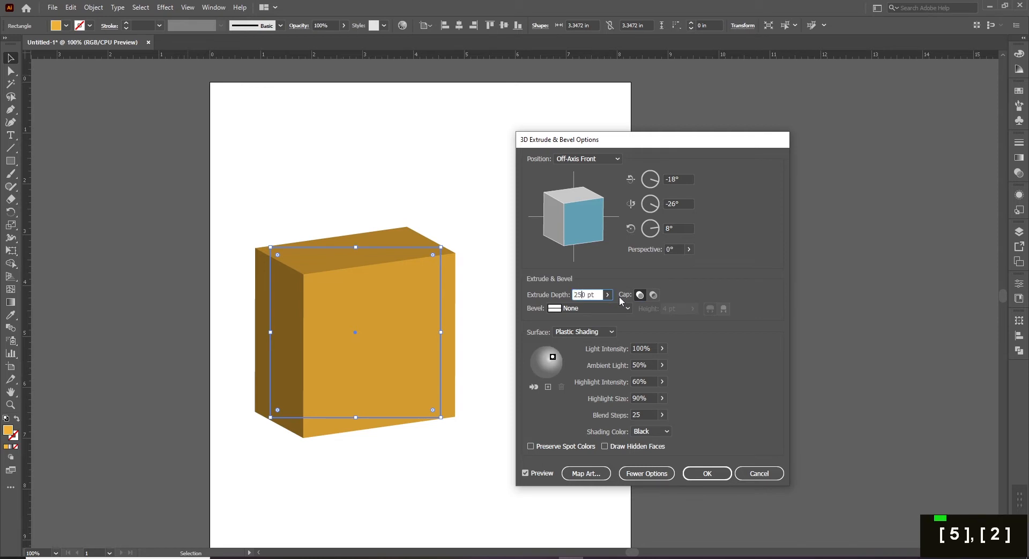
key(Tab)
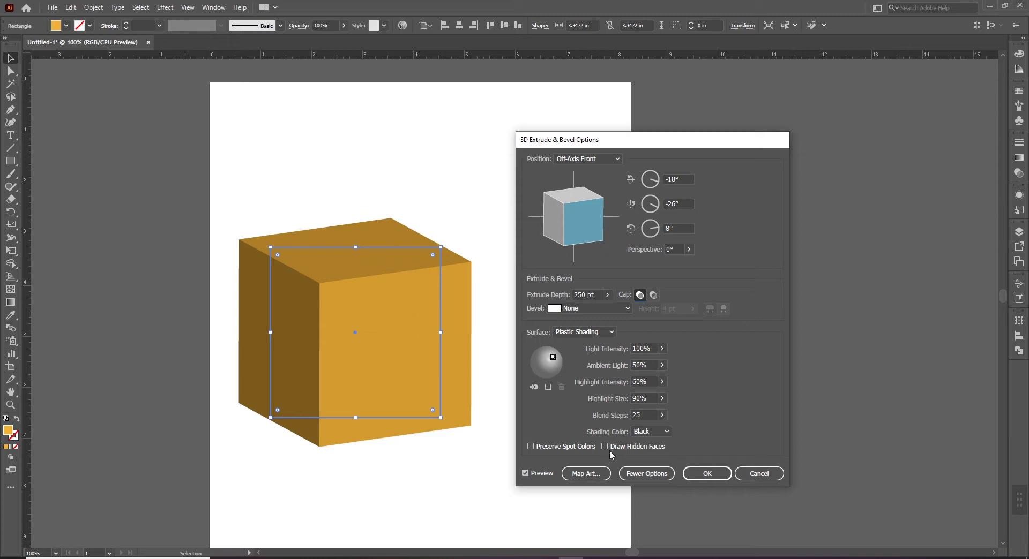
click(694, 475)
click(533, 241)
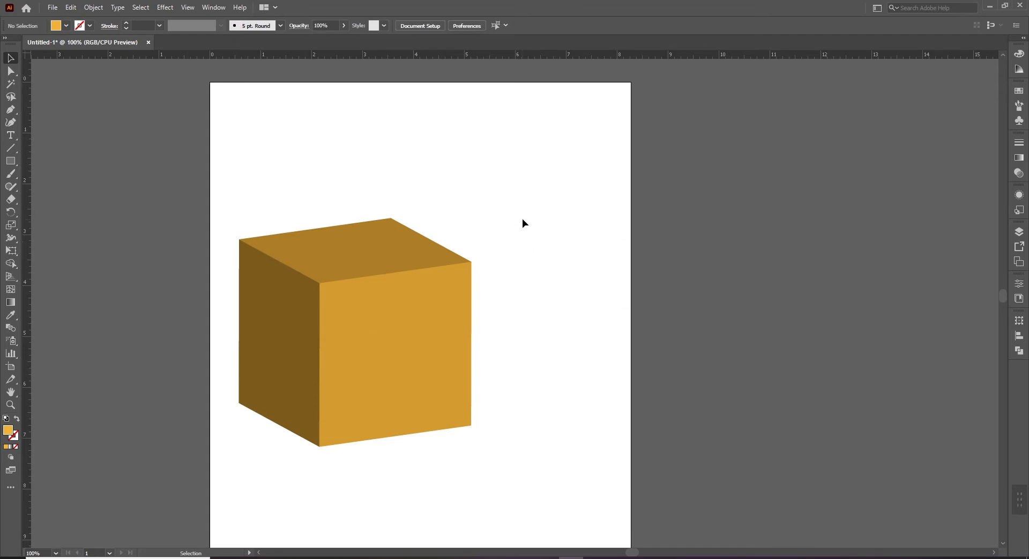
- Draw a circle about 2.44 in across above and to the right of the cube
key(l)
drag(479, 113, 568, 242)
key(v)
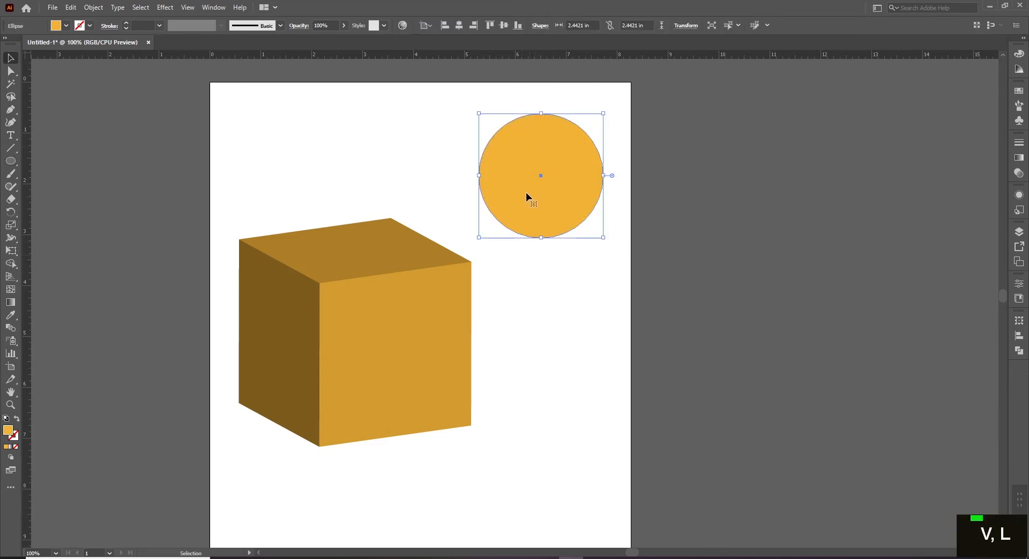
click(588, 293)
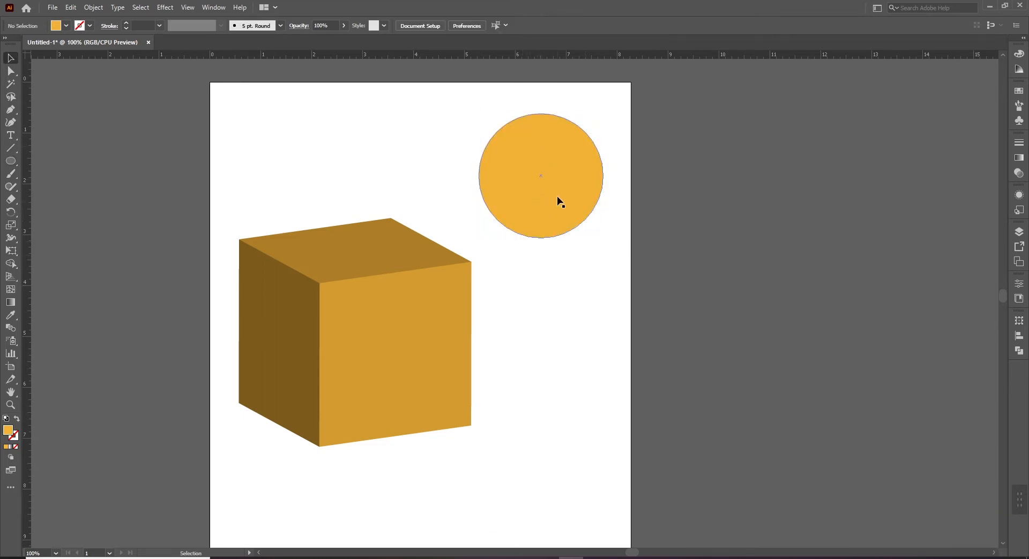
- Draw a narrow upright ellipse about 0.22 by 0.94 in below the circle and duplicate it directly underneath, end to end
key(l)
drag(522, 271, 527, 349)
key(v)
click(545, 326)
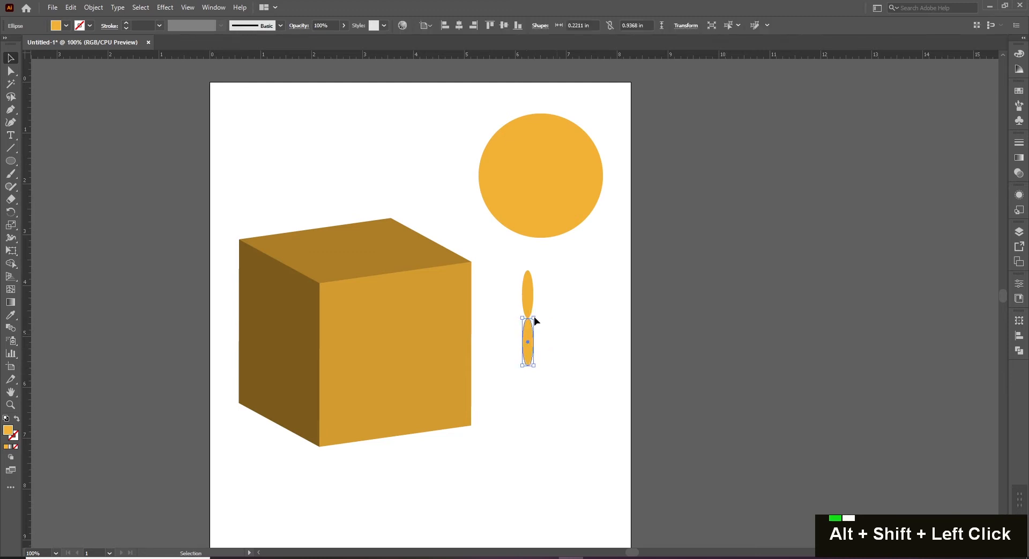
- Group the two ellipses, duplicate the group in place and rotate the copy 90° to form a four-petal cross
shift+click(526, 336)
key(ctrl+g)
key(ctrl+c)
key(ctrl+f)
key(v)
key(e)
drag(537, 370, 473, 337)
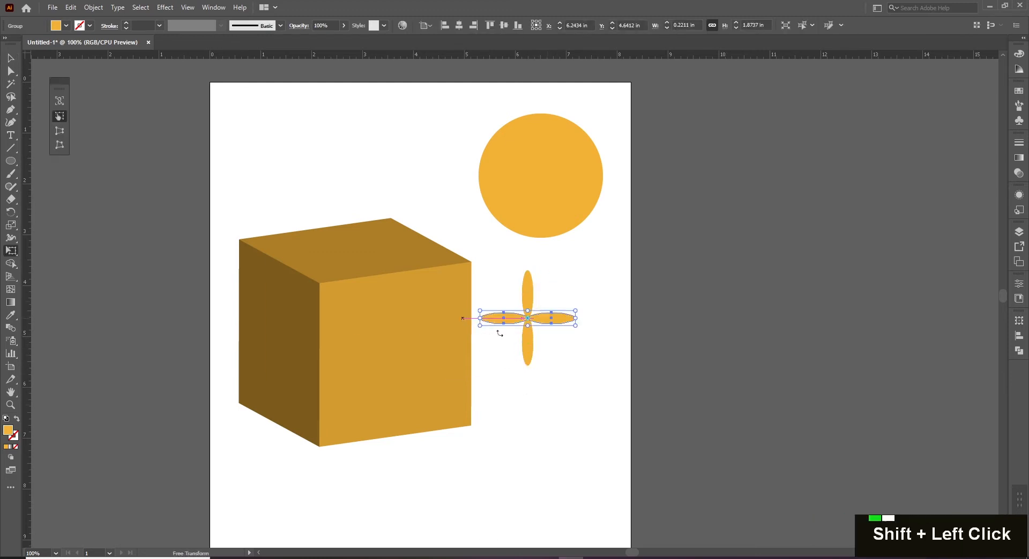
key(v)
click(568, 309)
- Duplicate the four-petal cross in place, rotate the copy 45° and group everything into an eight-petal flower
drag(496, 280, 573, 364)
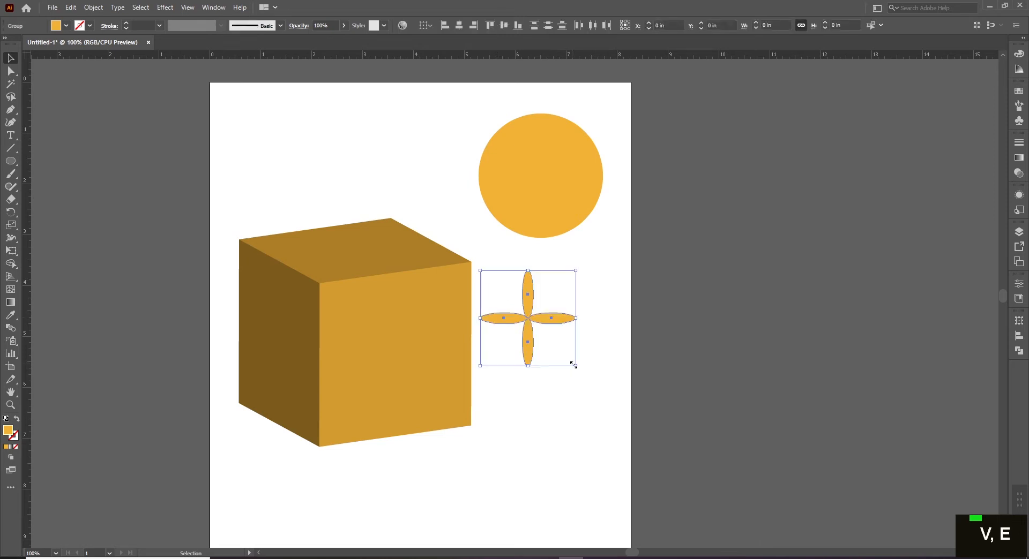
key(ctrl+c)
key(v)
key(ctrl+f)
key(ctrl+g)
key(e)
drag(576, 413, 507, 421)
key(shift+v)
drag(571, 351, 593, 374)
drag(600, 292, 500, 391)
key(ctrl+g)
click(576, 419)
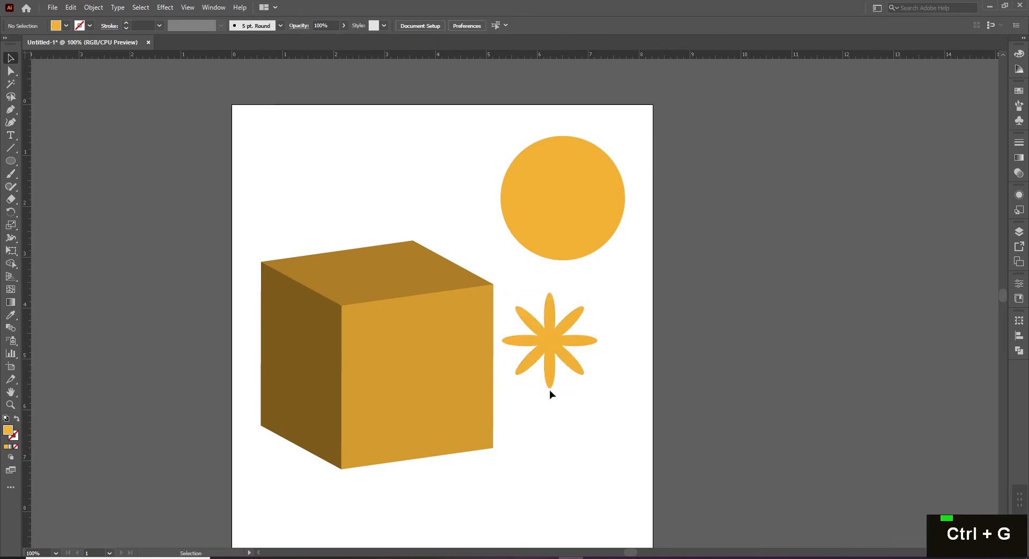
- Duplicate the circle in place and scale the copy down slightly about its center
click(555, 221)
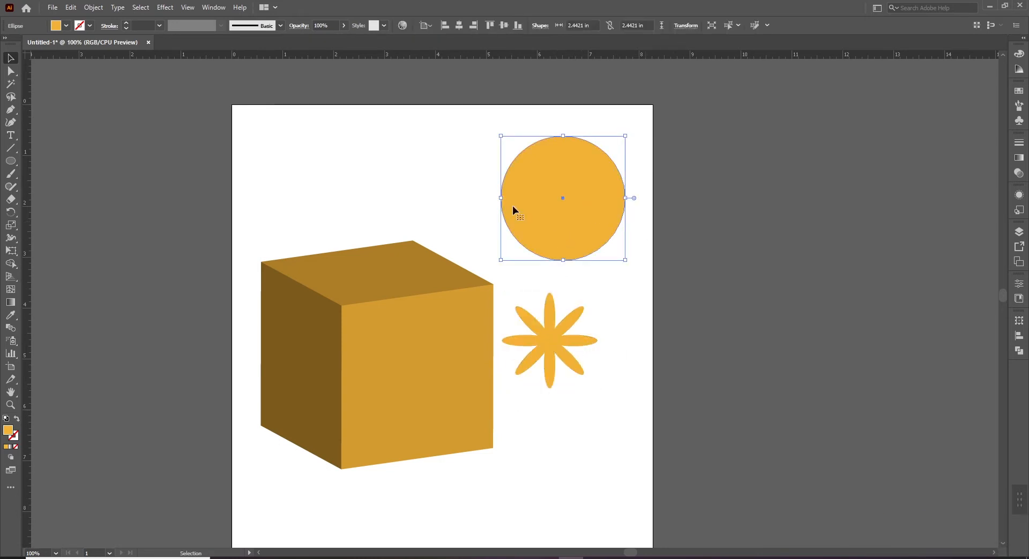
key(ctrl+c)
key(ctrl+f)
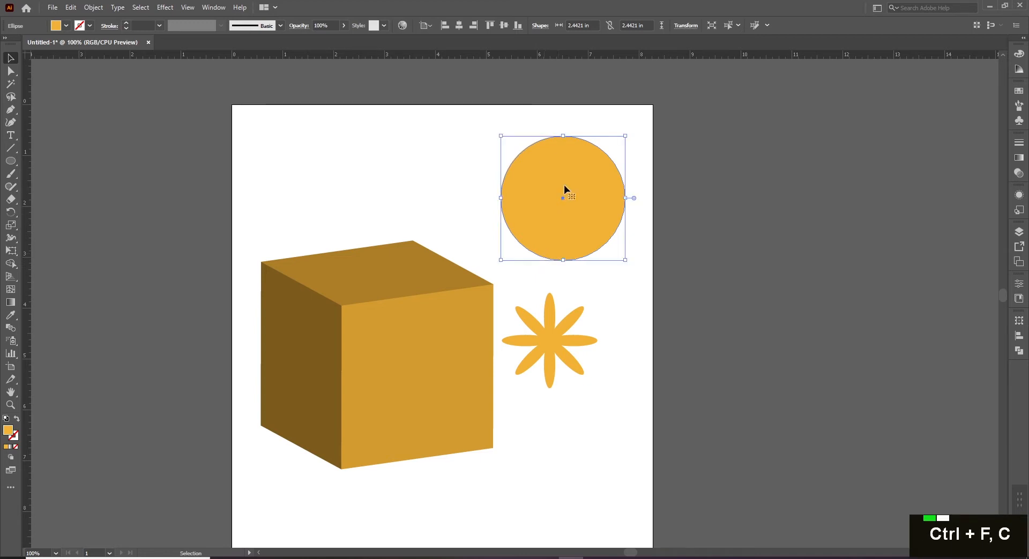
drag(626, 135, 620, 141)
click(666, 166)
- Combine the two concentric circles into a compound path to form a thin ring
click(568, 191)
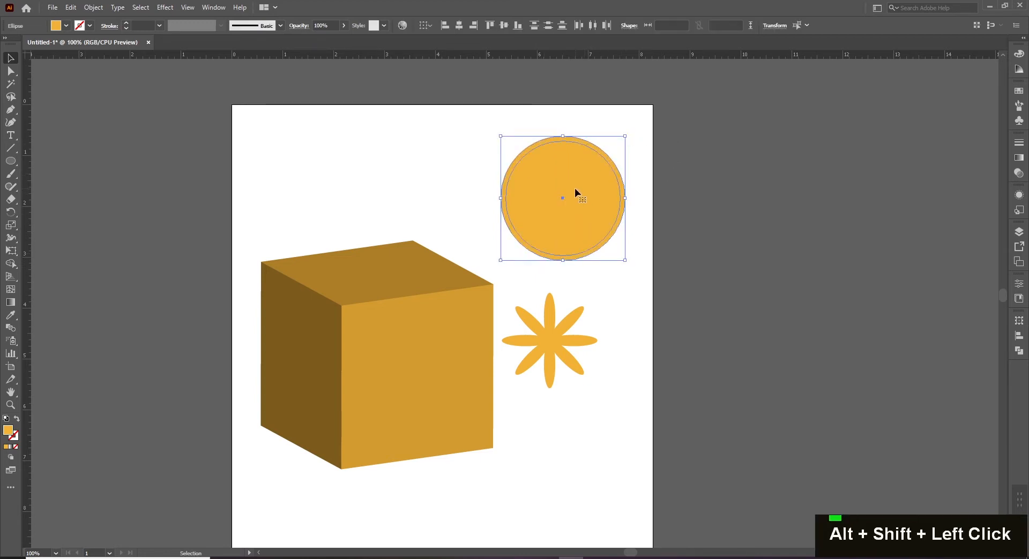
right_click(564, 171)
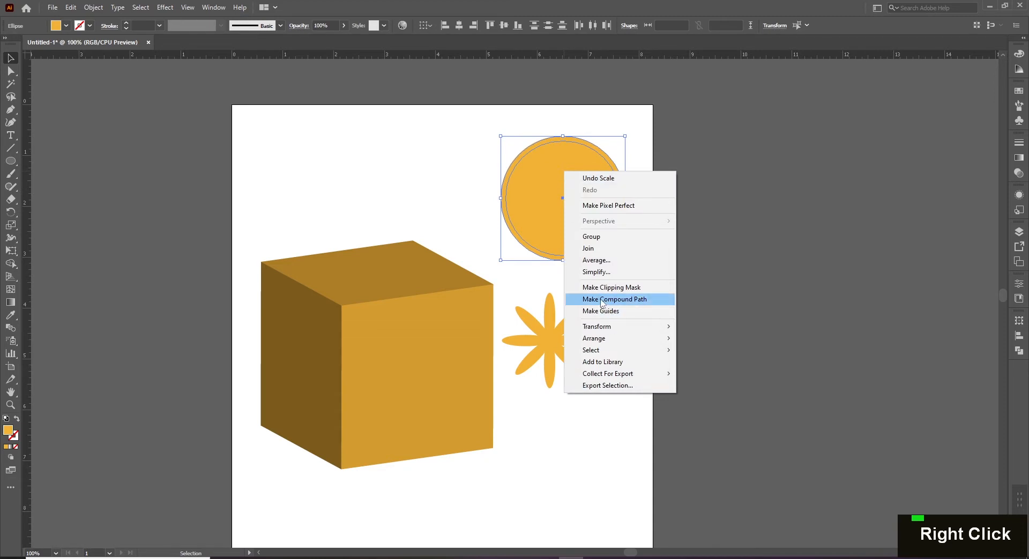
click(631, 300)
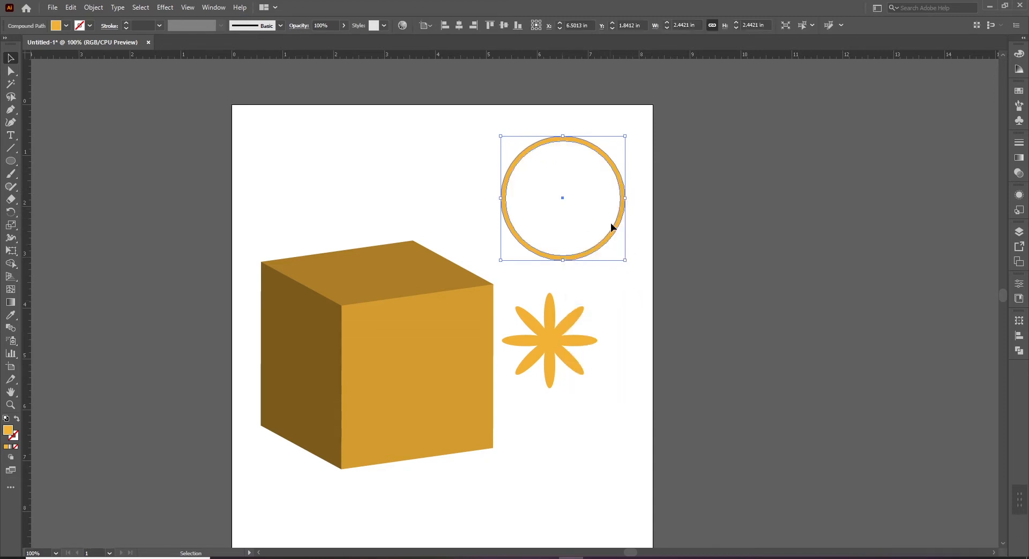
- Undo the compound path and subtract the inner circle from the outer one with Pathfinder's Minus Front to form the ring
key(ctrl+z)
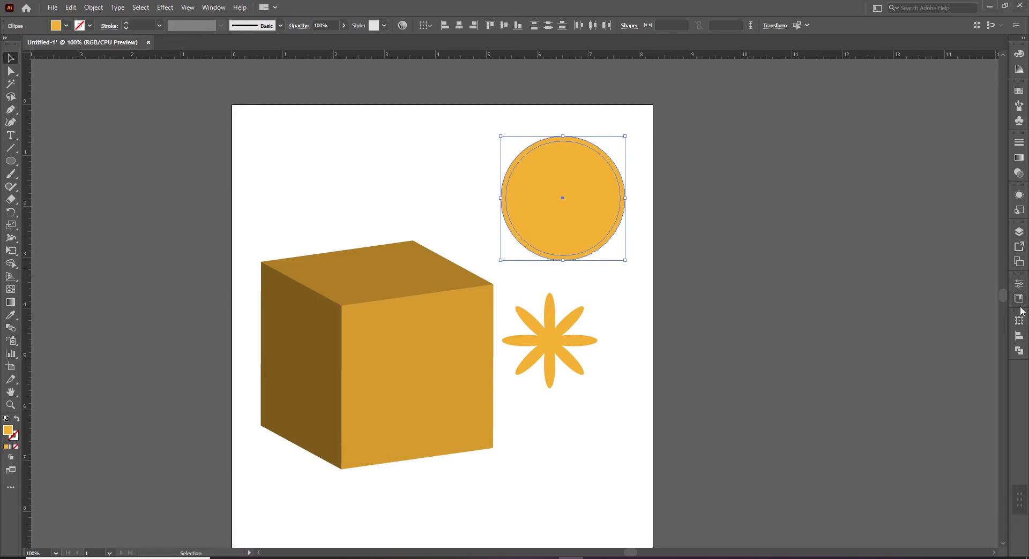
click(1019, 351)
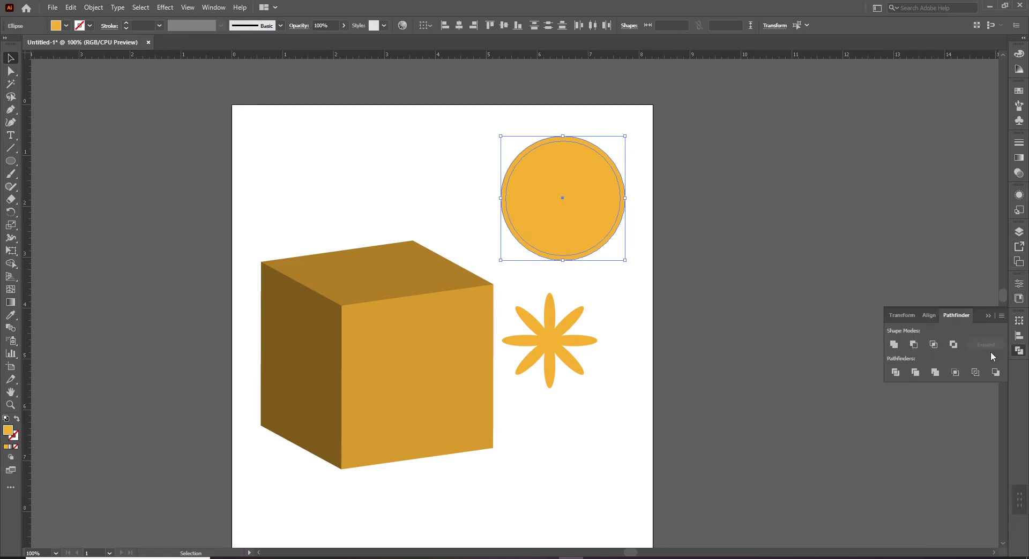
click(914, 344)
- Move the eight-petal flower into the ring and center the two shapes on each other
drag(544, 312, 557, 171)
drag(718, 138, 613, 295)
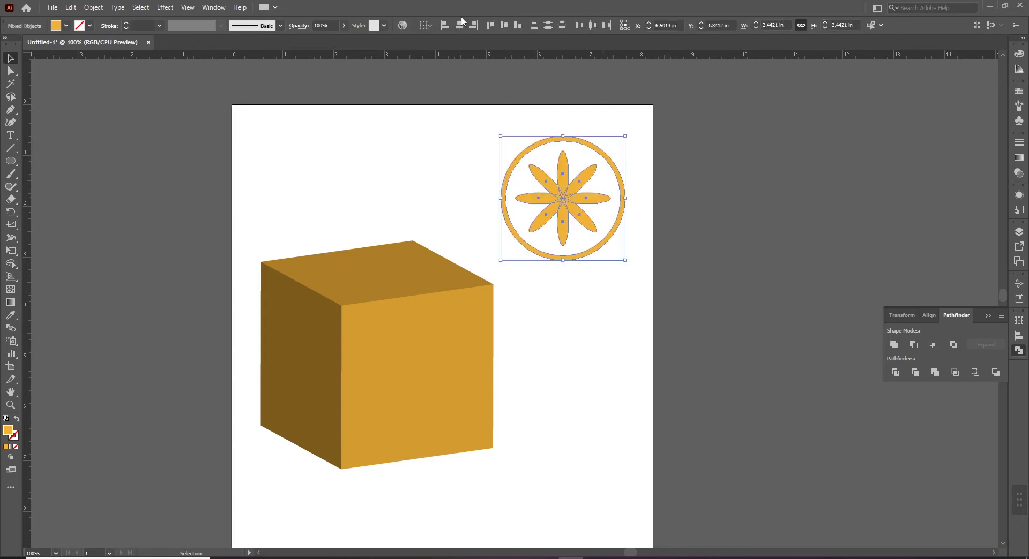
click(427, 25)
click(450, 38)
click(539, 308)
drag(631, 155, 466, 230)
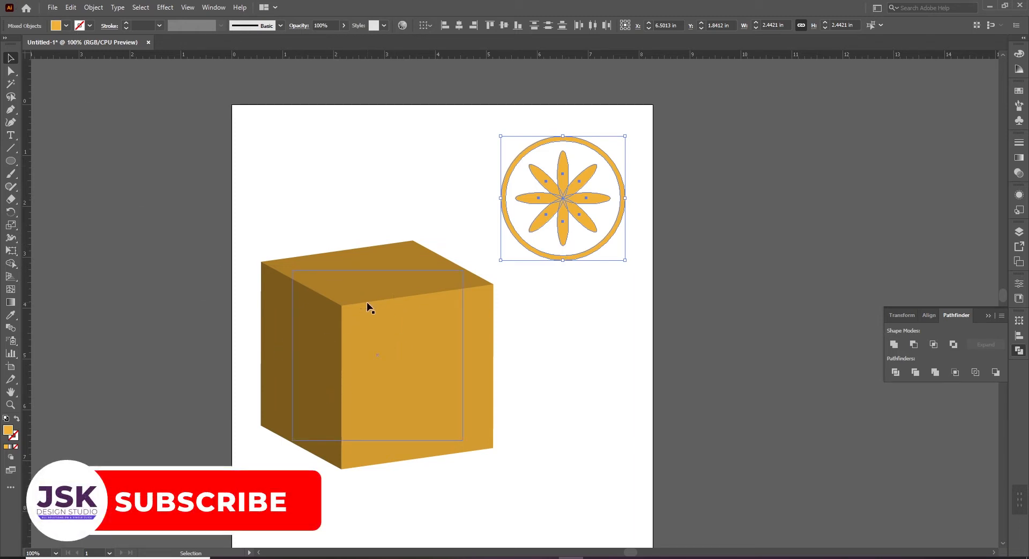
- Fill the ring and flower with a light grey swatch and group them
click(66, 25)
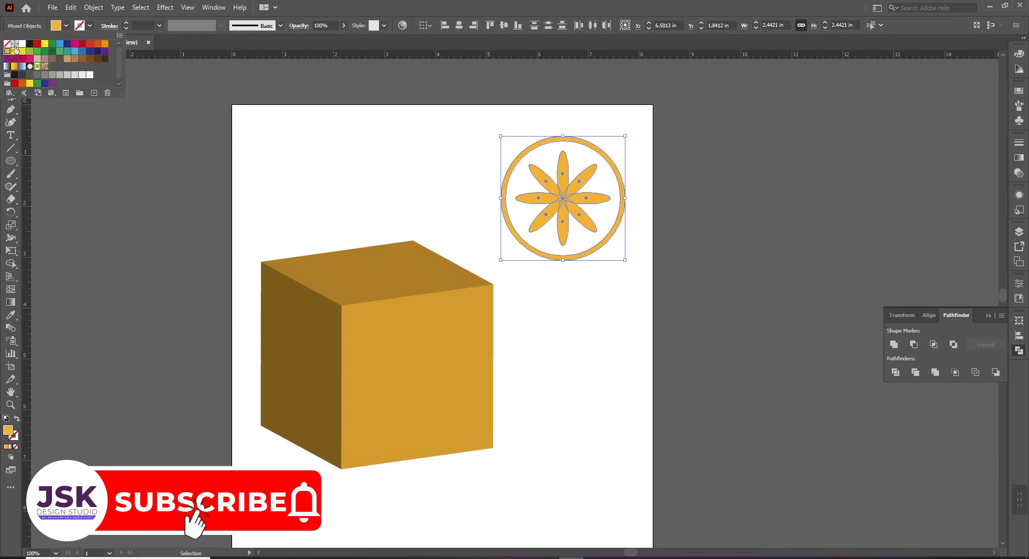
click(85, 75)
click(339, 177)
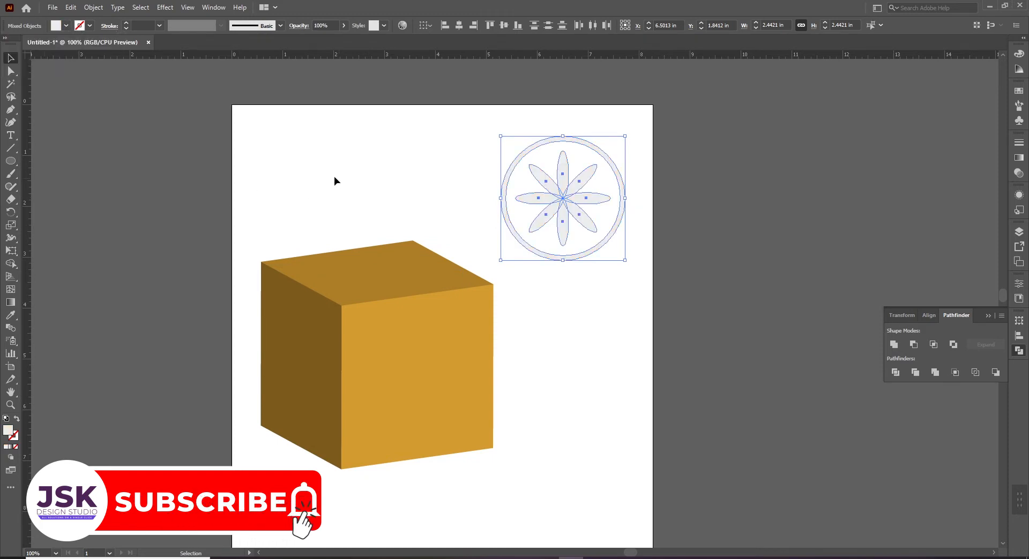
click(456, 161)
click(567, 212)
click(461, 123)
key(ctrl+z)
key(ctrl+g)
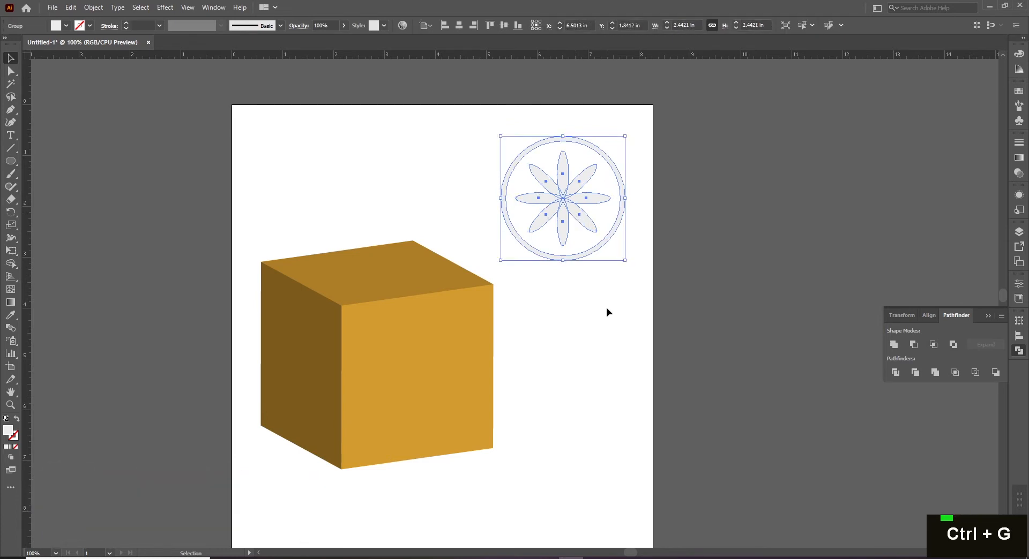
- Reposition the grouped ring-and-flower logo above and to the right of the cube, near the artboard's upper edge
click(578, 371)
drag(571, 208, 577, 333)
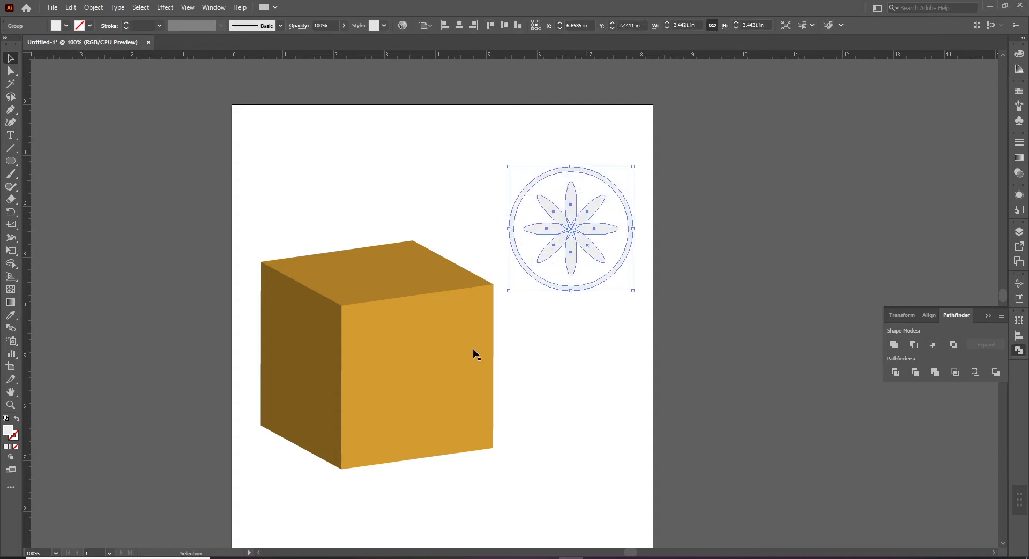
drag(573, 230, 568, 185)
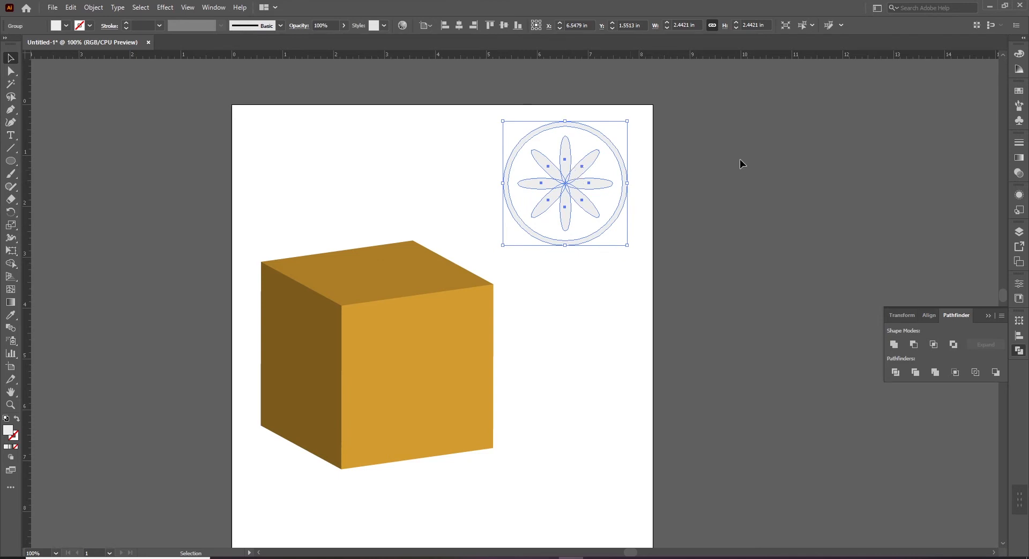
- Save the ring-and-flower group as a dynamic Movie Clip symbol named "FLower Logo"
click(1019, 121)
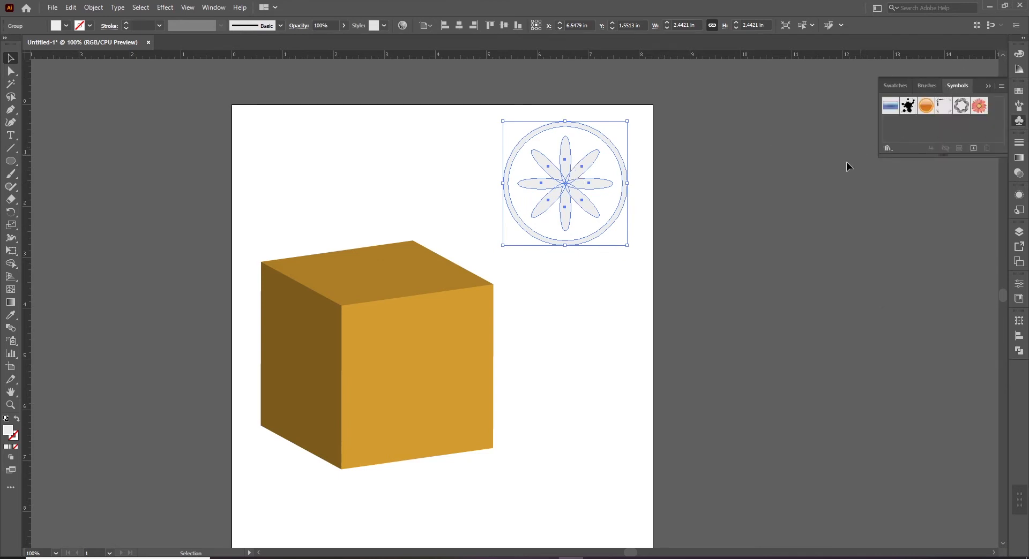
drag(563, 185, 924, 124)
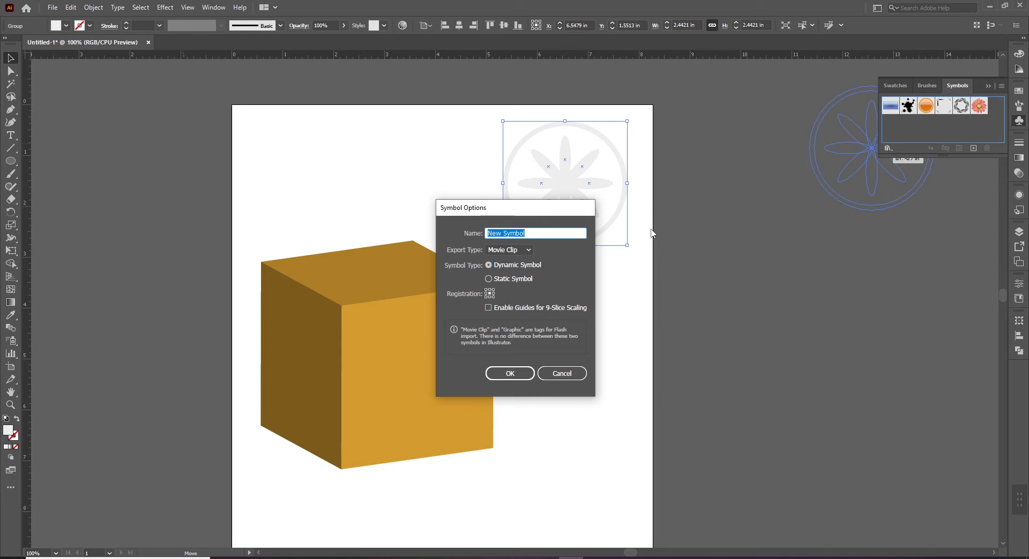
text(FLower log)
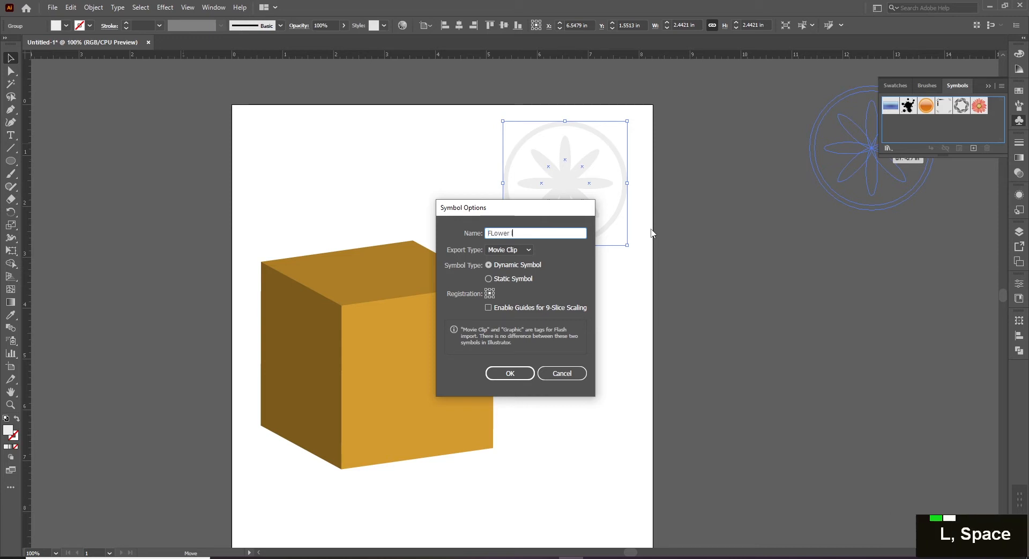
text(o)
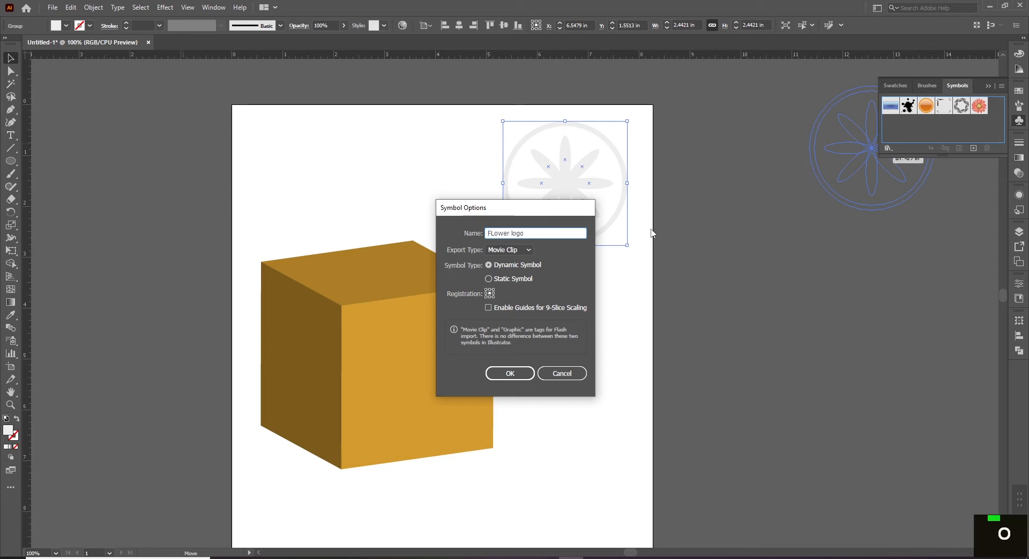
key(BackSpace)
key(BackSpace)
key(BackSpace)
key(BackSpace)
text(Logo)
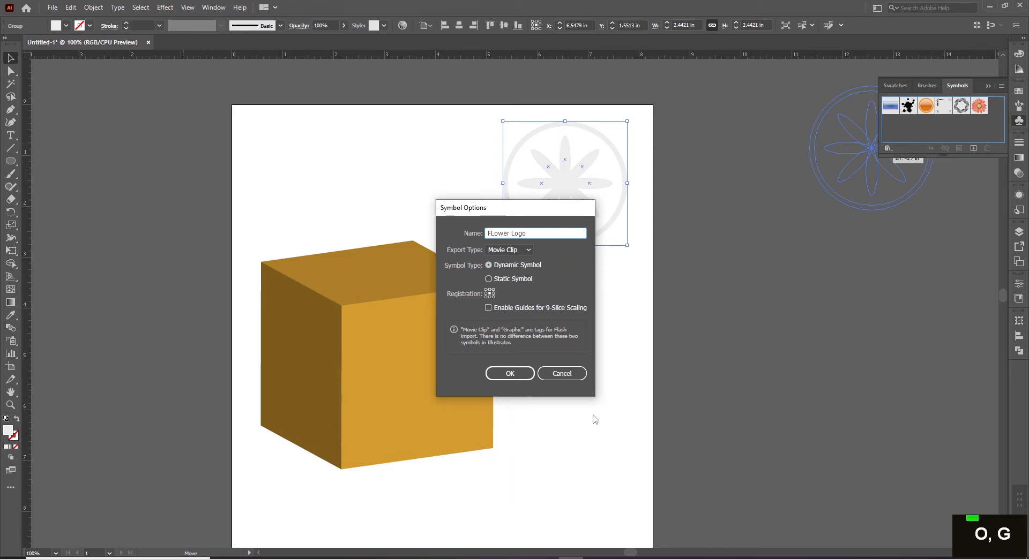
click(496, 373)
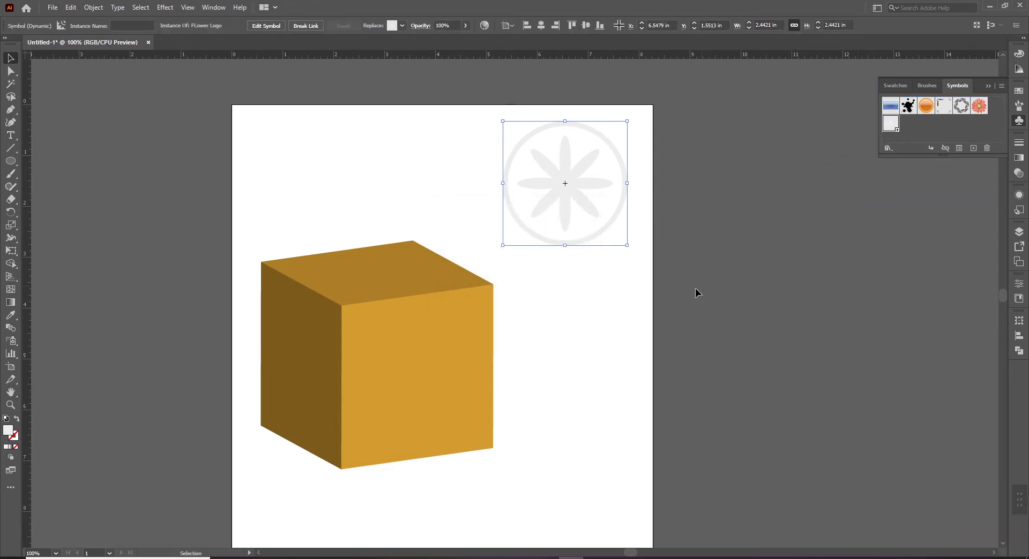
- Deselect the flower logo symbol and select the 3D cube
click(574, 324)
click(395, 322)
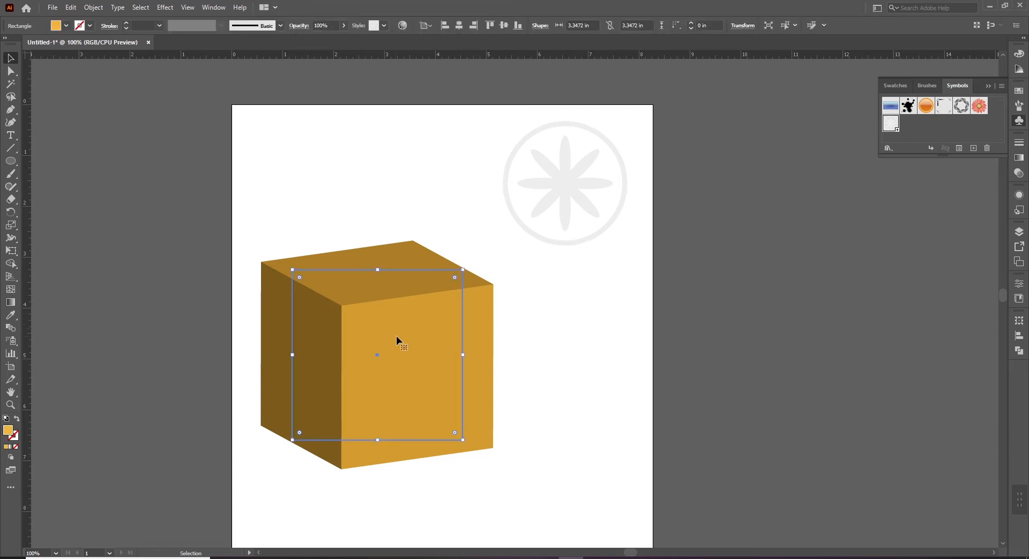
click(165, 8)
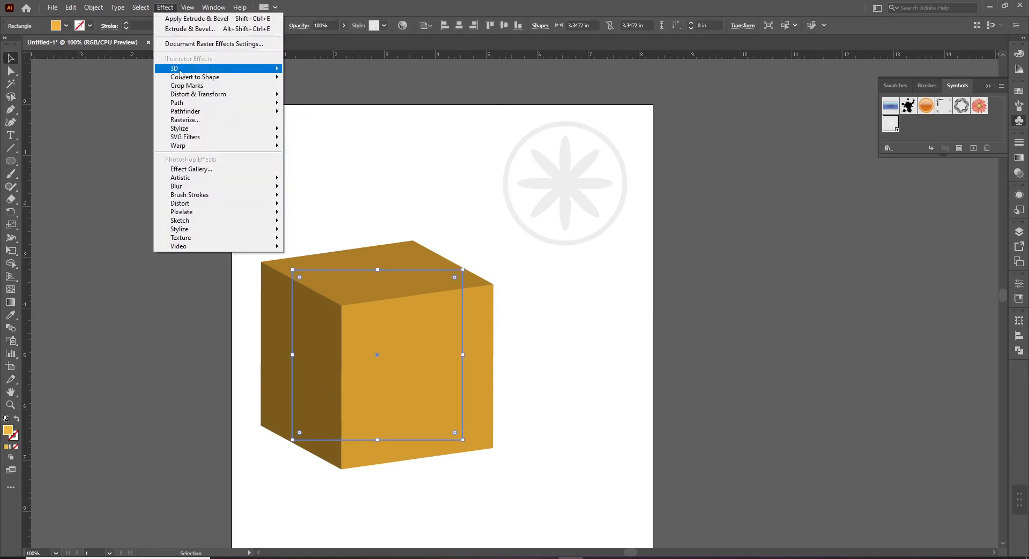
mouse_move(180, 69)
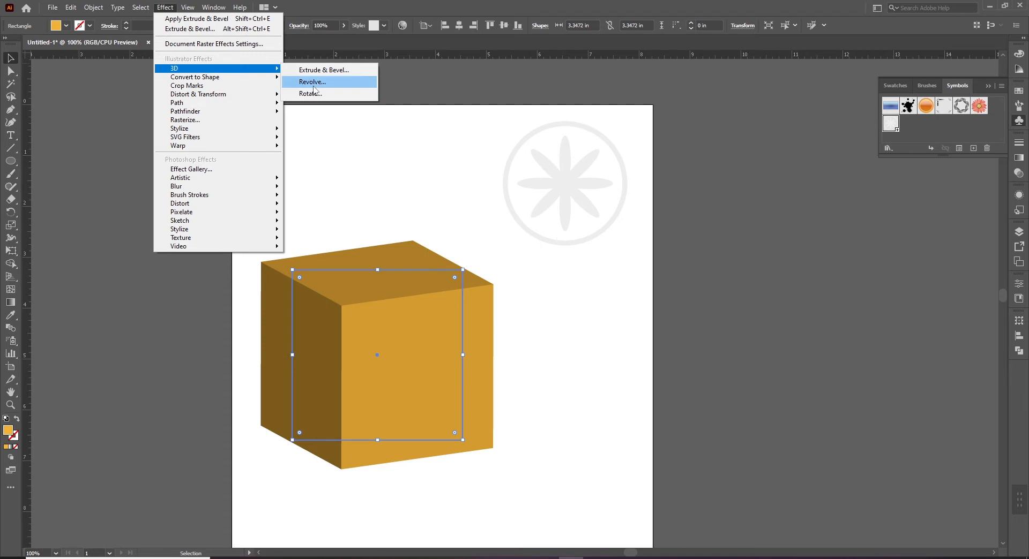
mouse_move(241, 77)
click(321, 71)
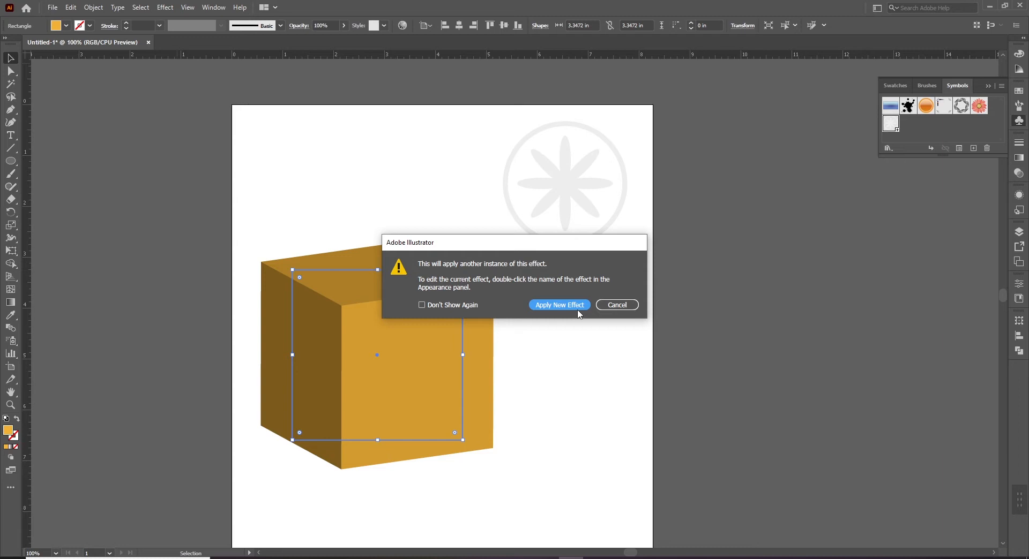
click(620, 306)
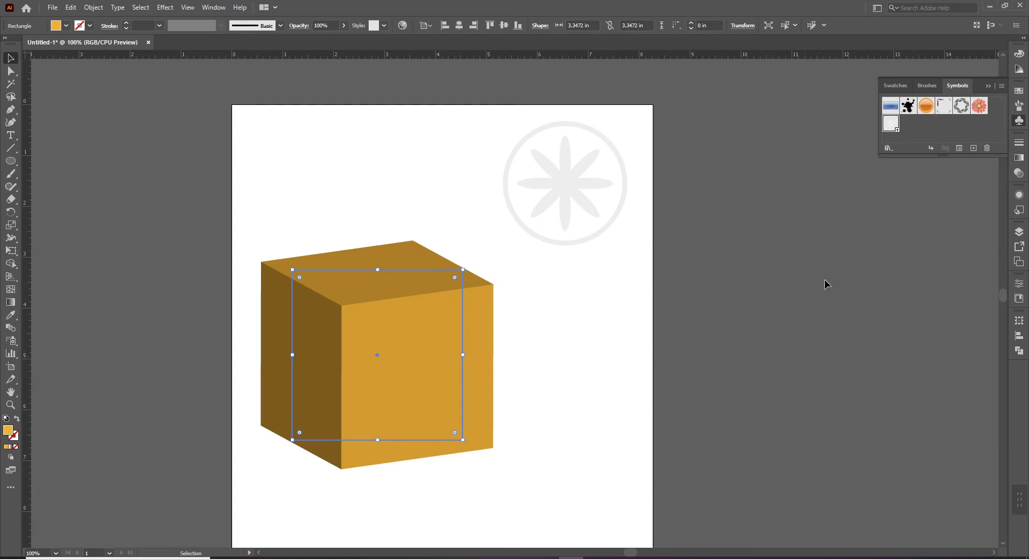
- Open the cube's existing 3D Extrude & Bevel effect for editing from its appearance attributes, with preview enabled
click(1019, 197)
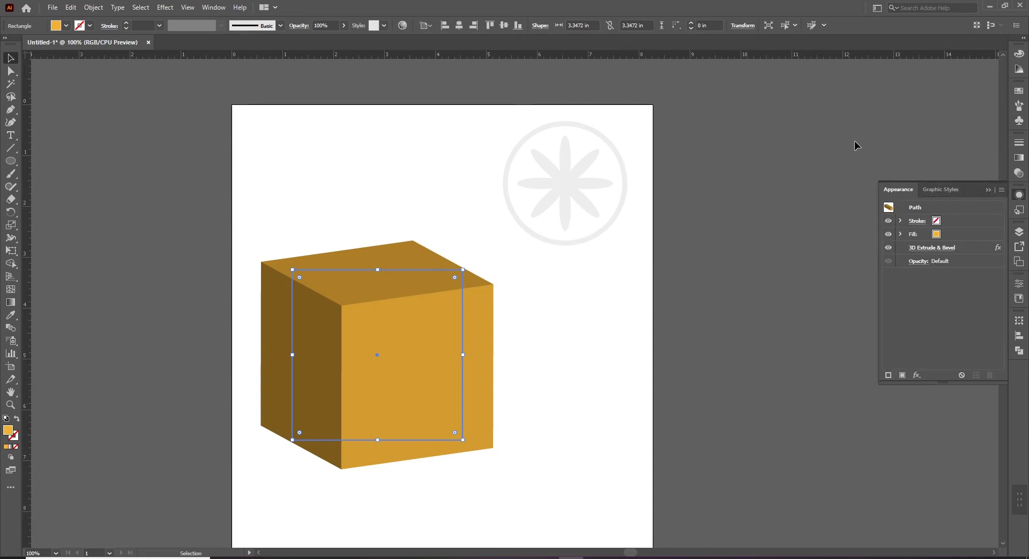
click(1019, 196)
click(214, 7)
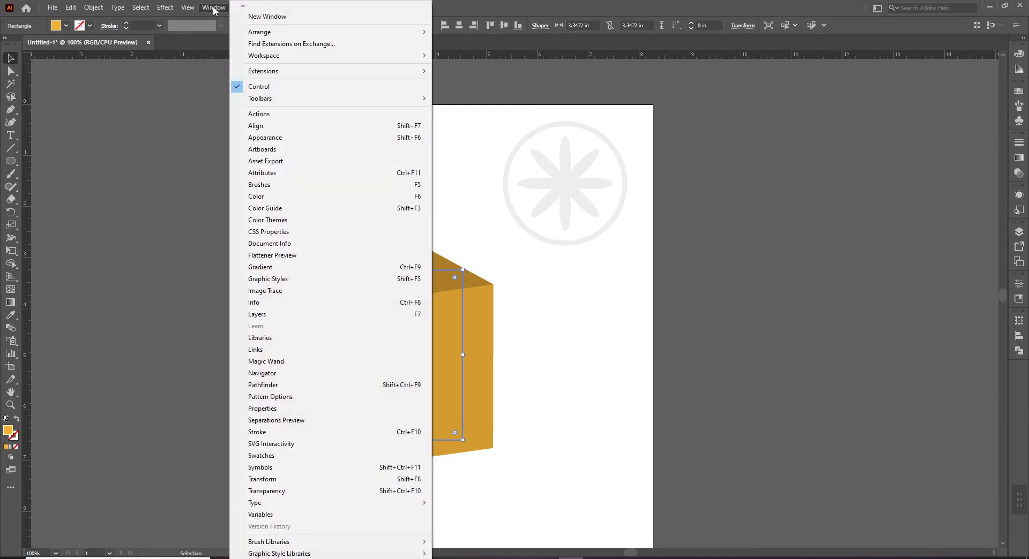
click(254, 138)
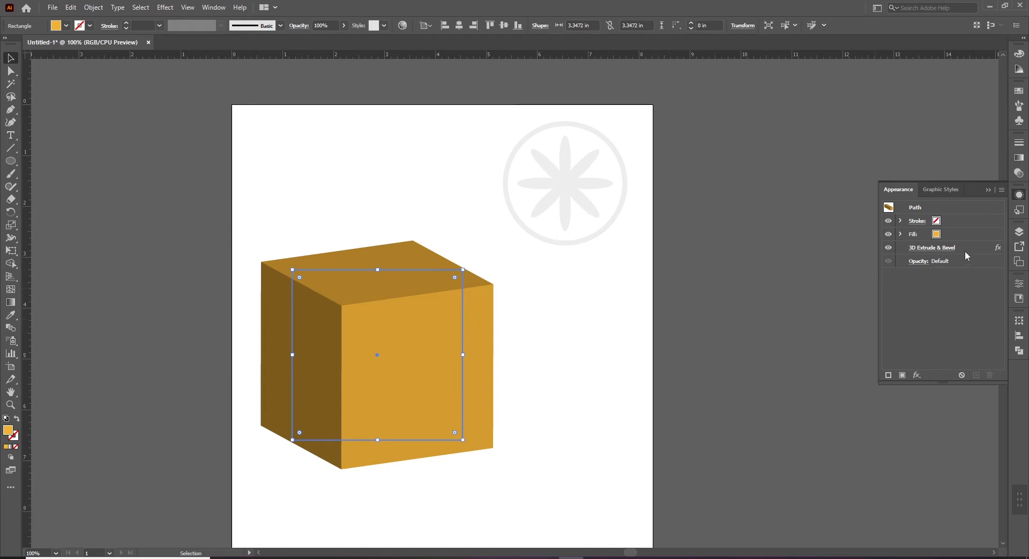
click(932, 249)
click(536, 473)
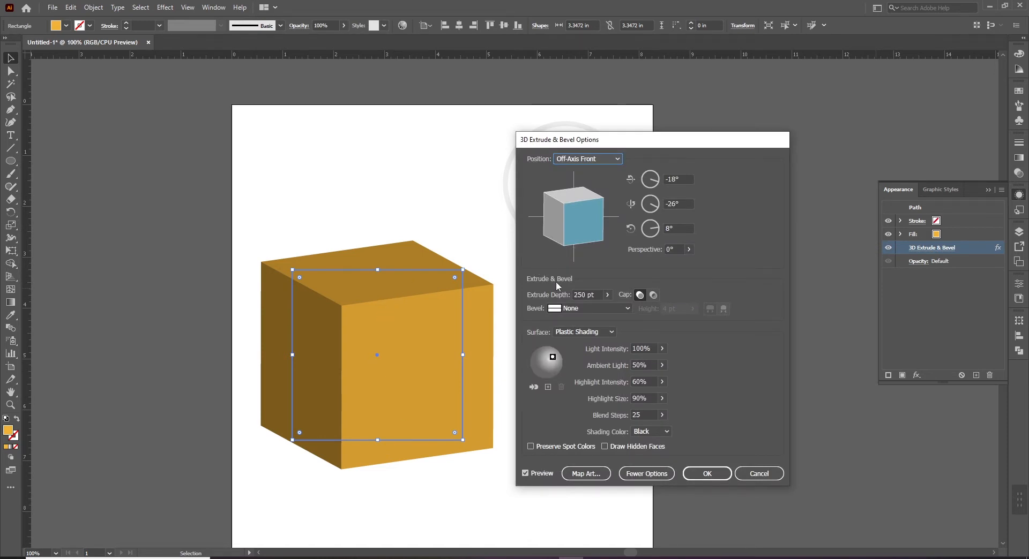
- Try an extrude depth of 450 pt on the cube, and return the depth to 250 pt
drag(578, 294, 571, 296)
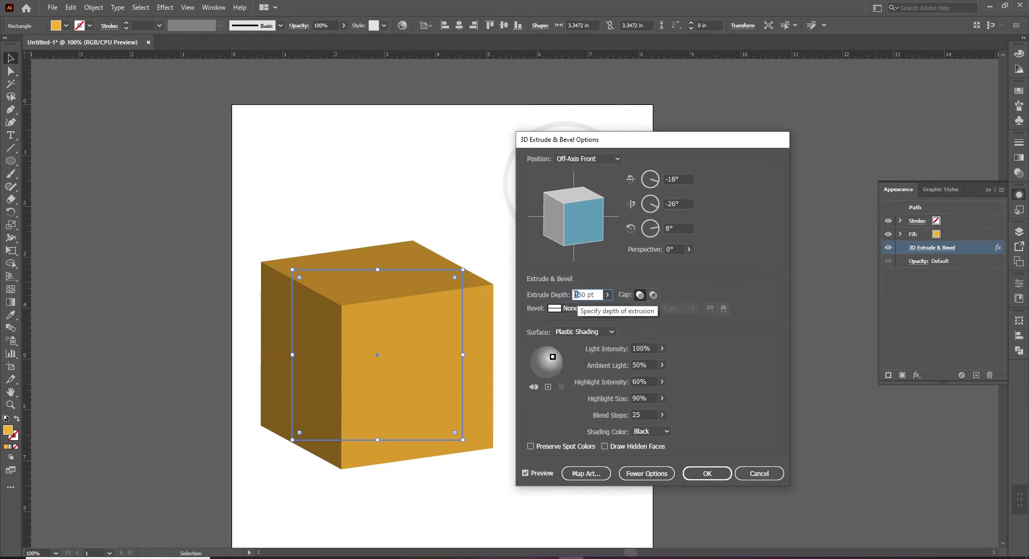
text(4)
key(Tab)
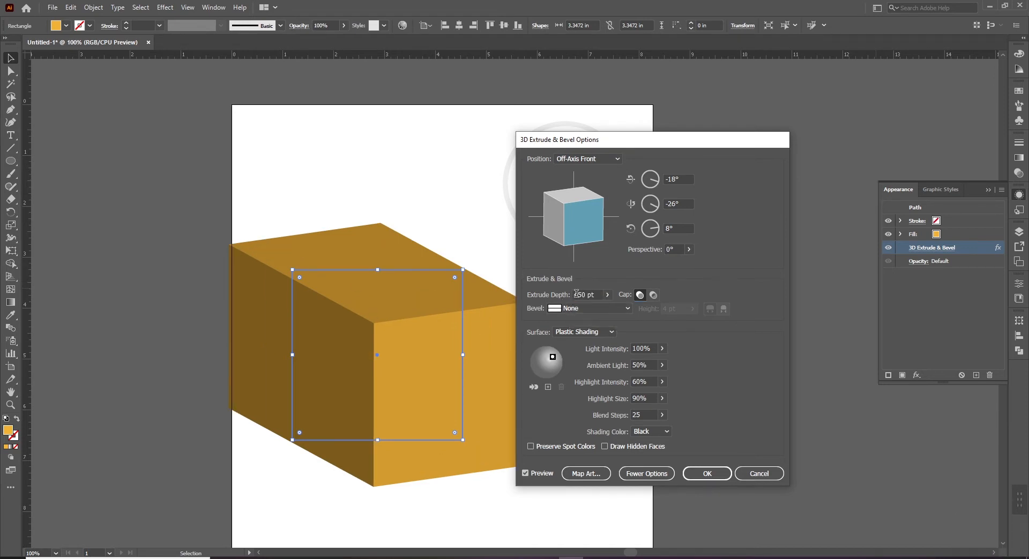
drag(578, 295, 572, 295)
text(2)
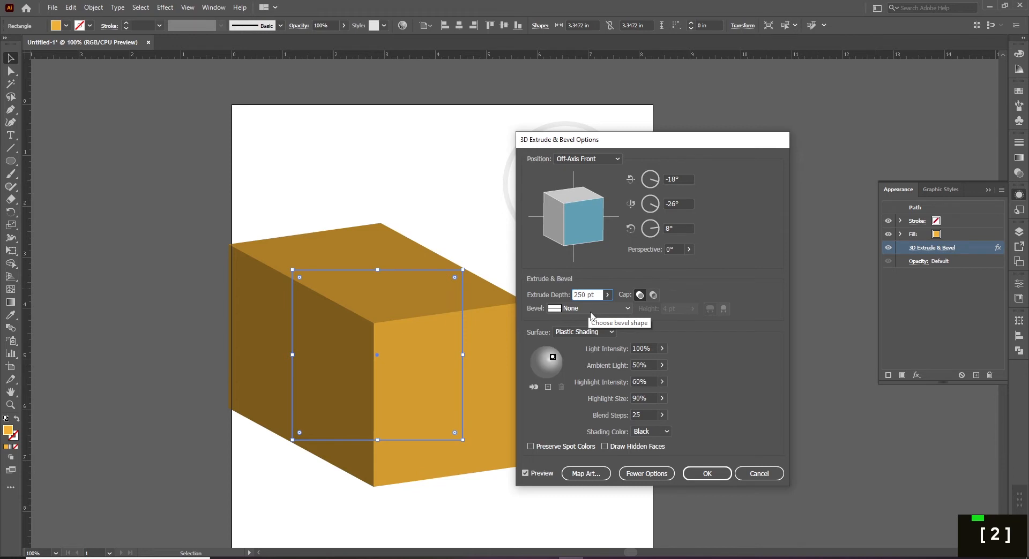
key(Tab)
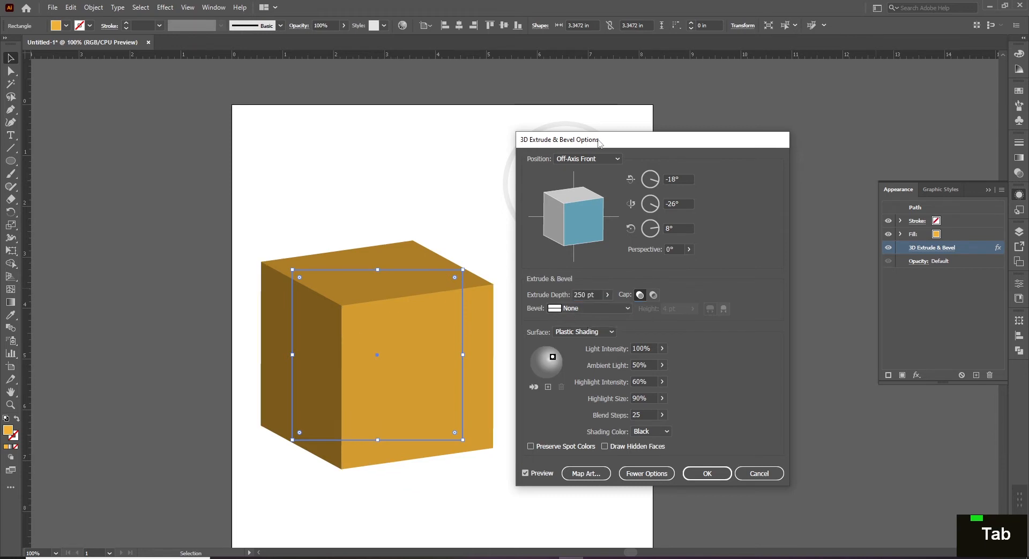
- Open the Map Art settings of the cube's 3D effect, keeping the dialogs clear of the cube
drag(599, 143, 700, 115)
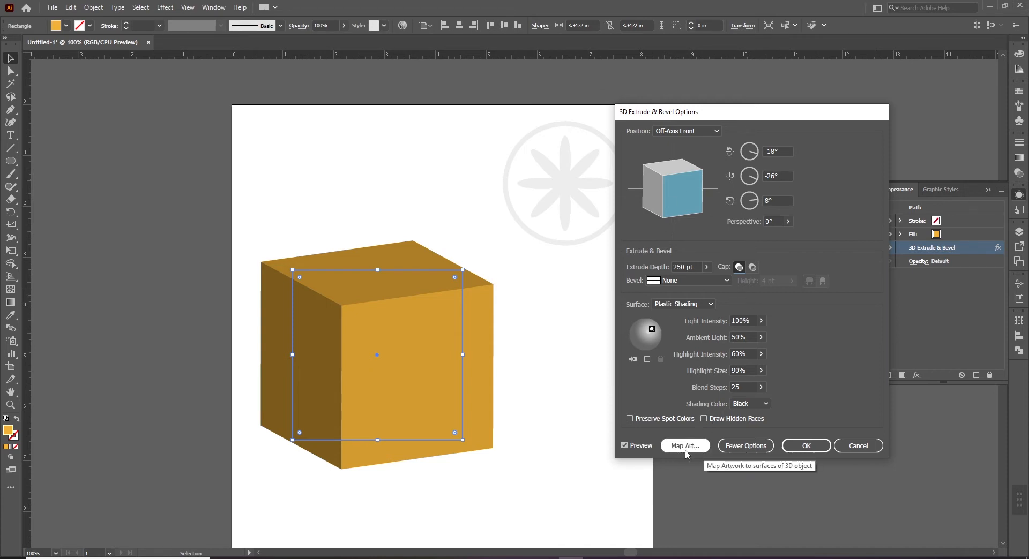
drag(705, 121, 708, 144)
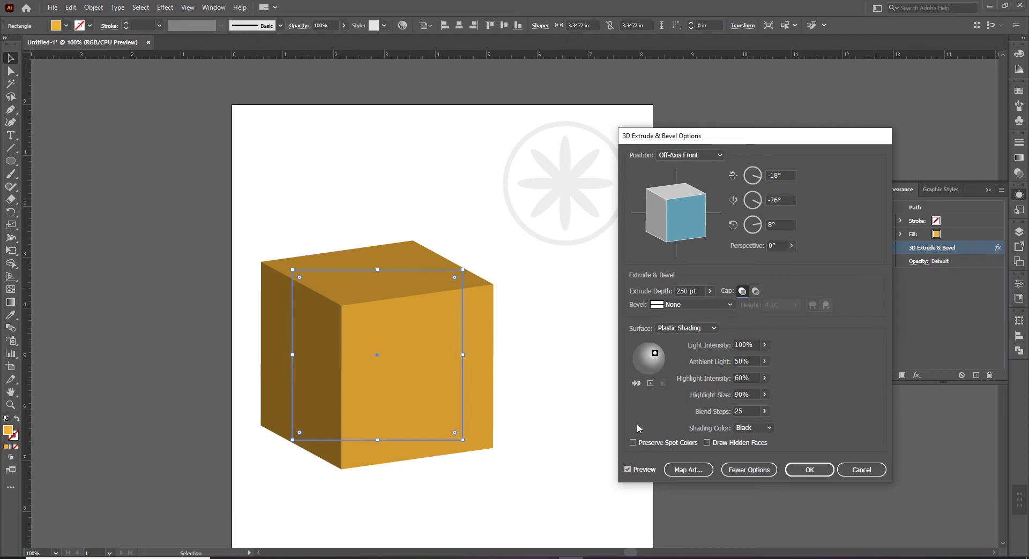
click(695, 472)
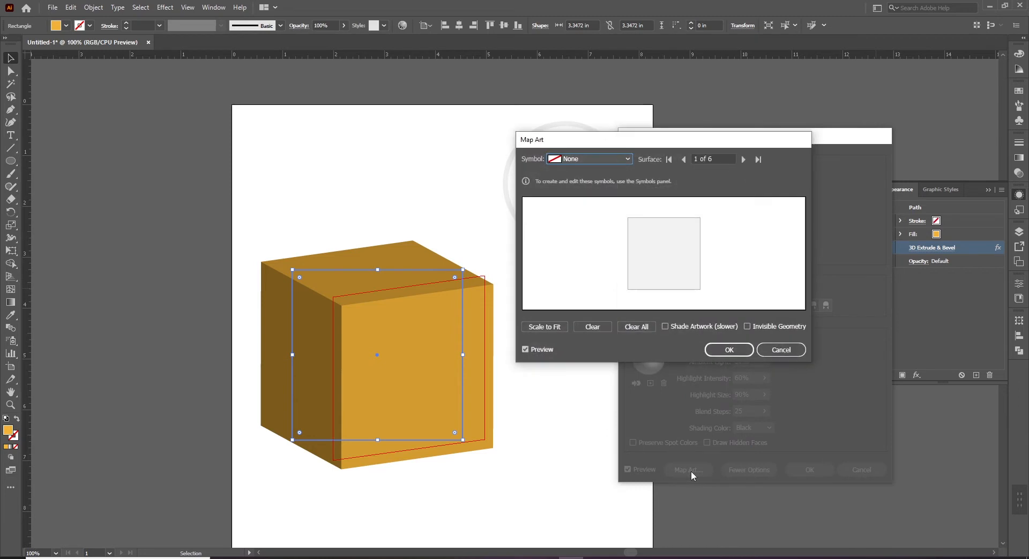
drag(585, 149, 607, 258)
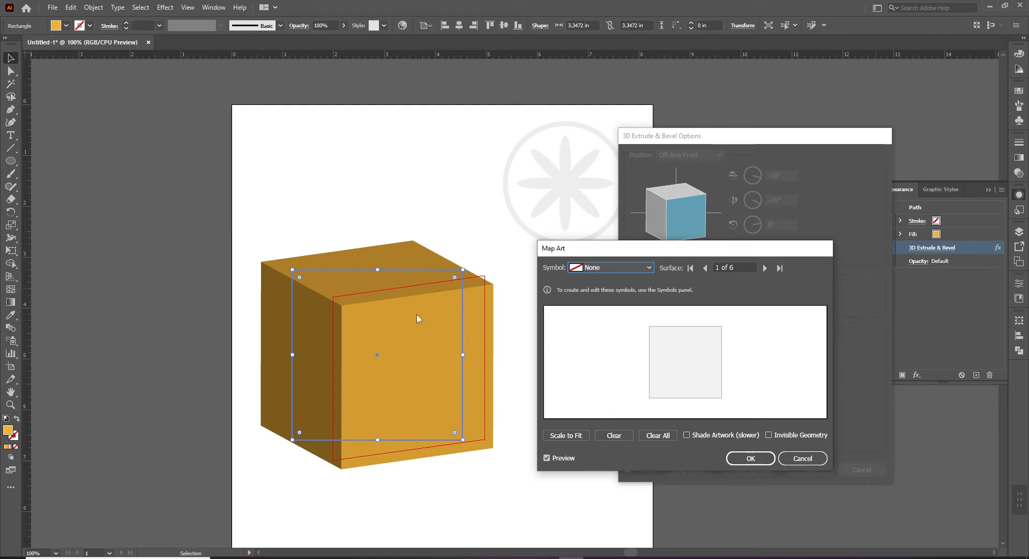
click(802, 459)
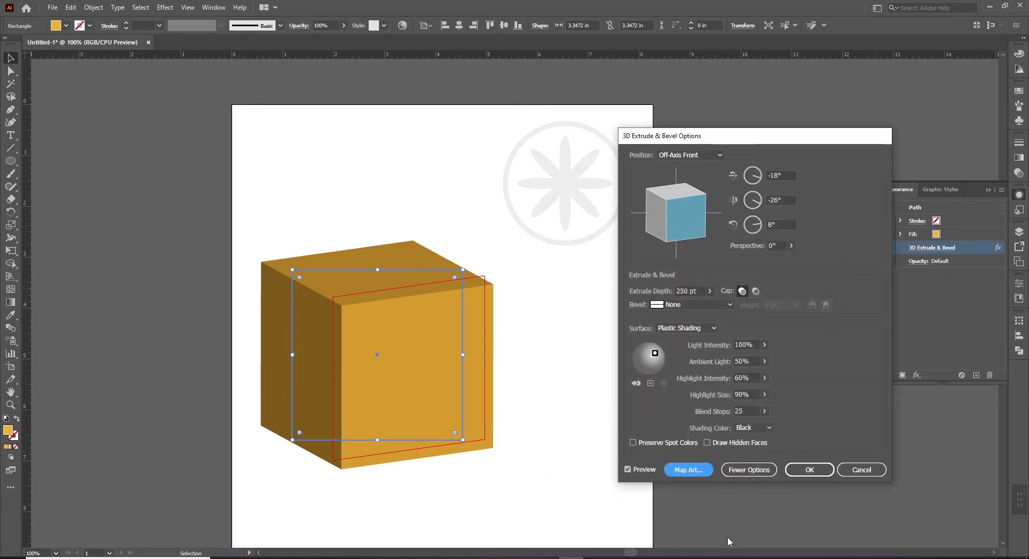
click(702, 473)
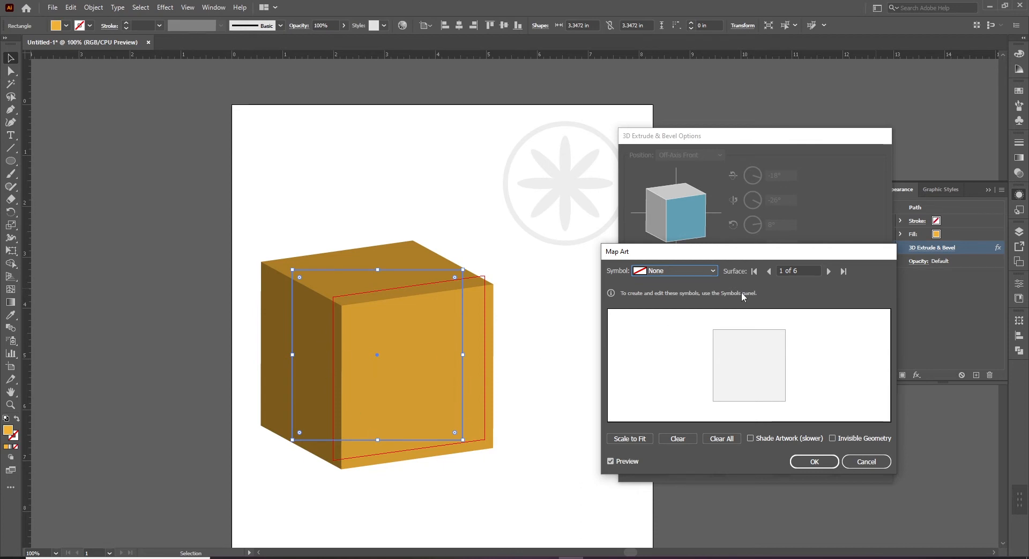
- Go through all six Map Art surfaces and examine which face of the cube each one outlines
click(828, 271)
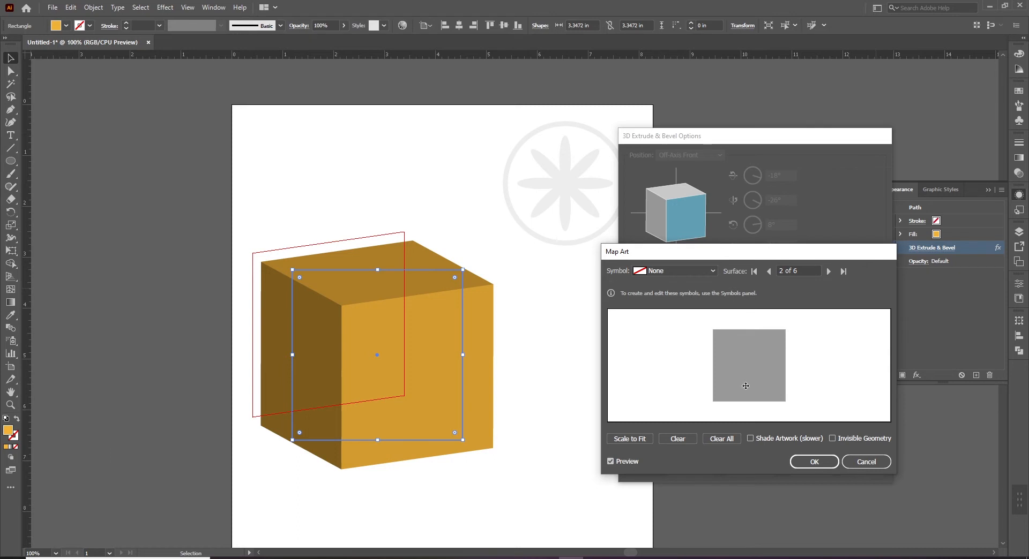
click(769, 271)
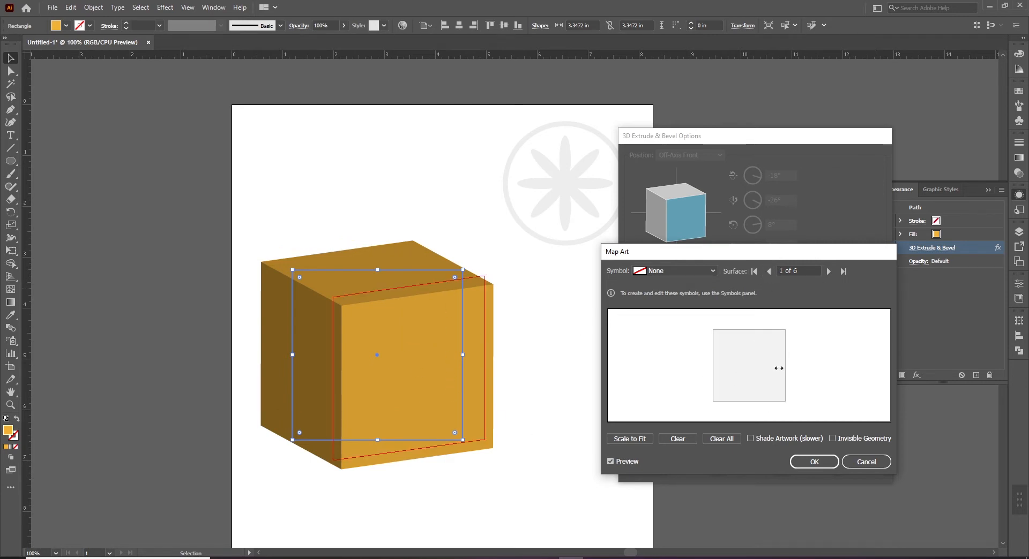
click(828, 271)
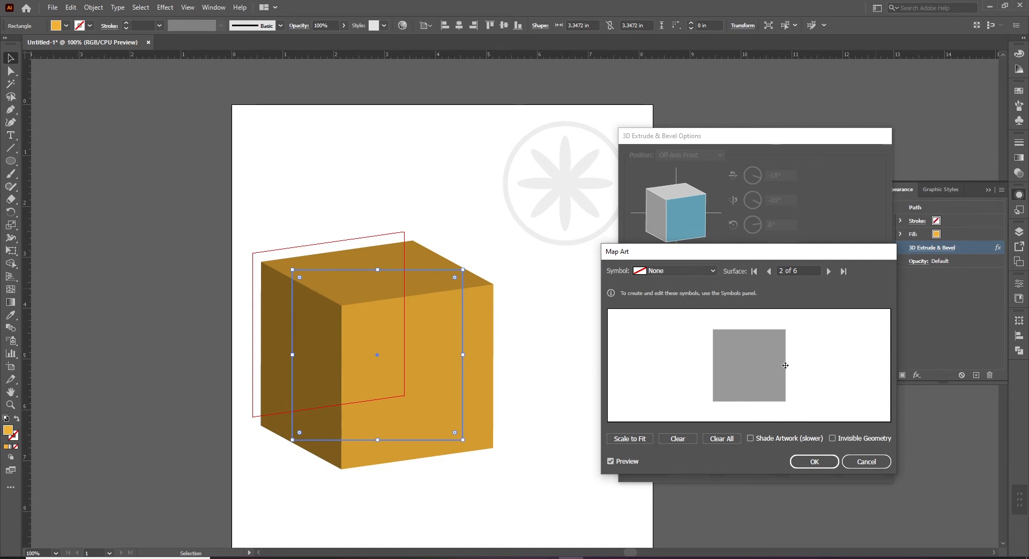
click(829, 272)
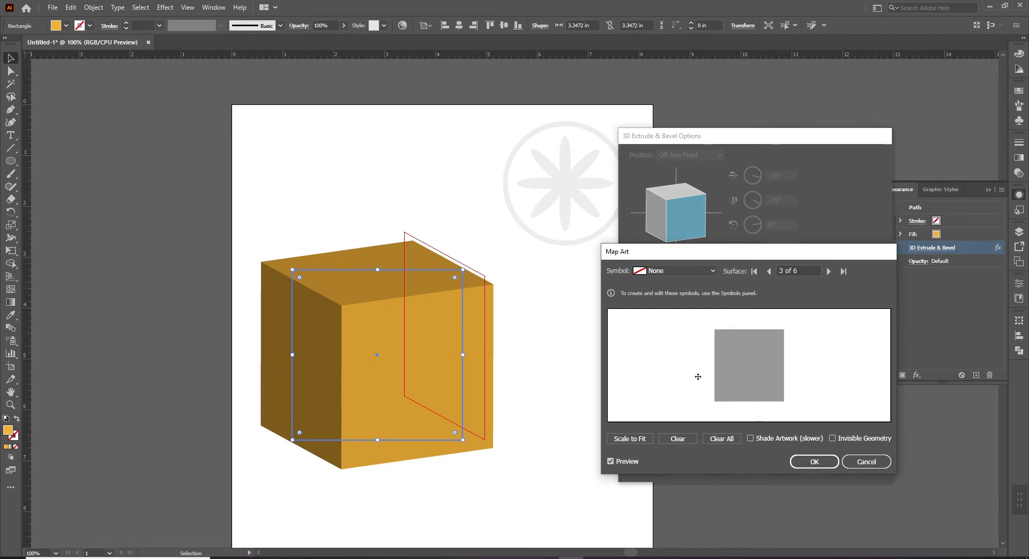
click(828, 271)
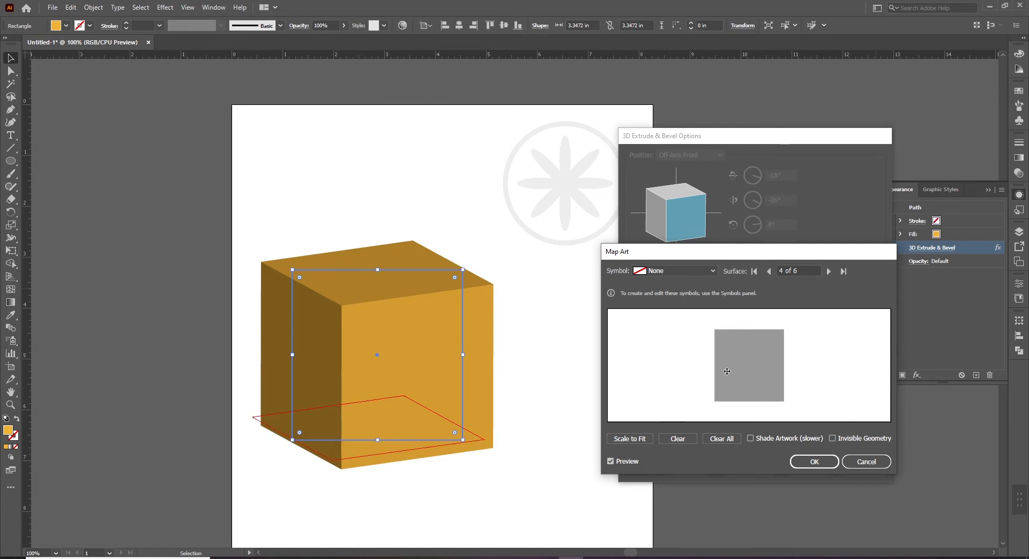
click(830, 271)
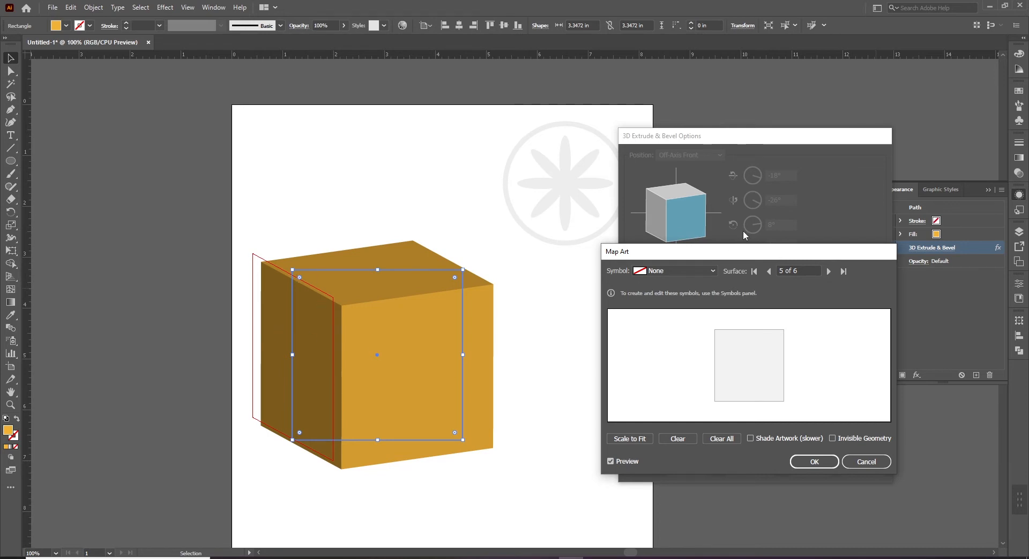
click(837, 271)
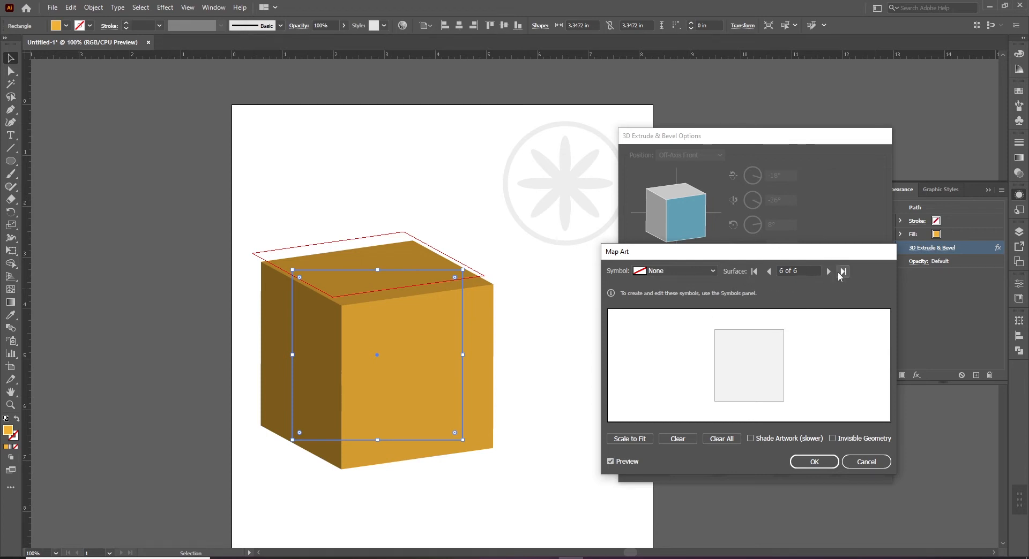
click(769, 272)
click(829, 271)
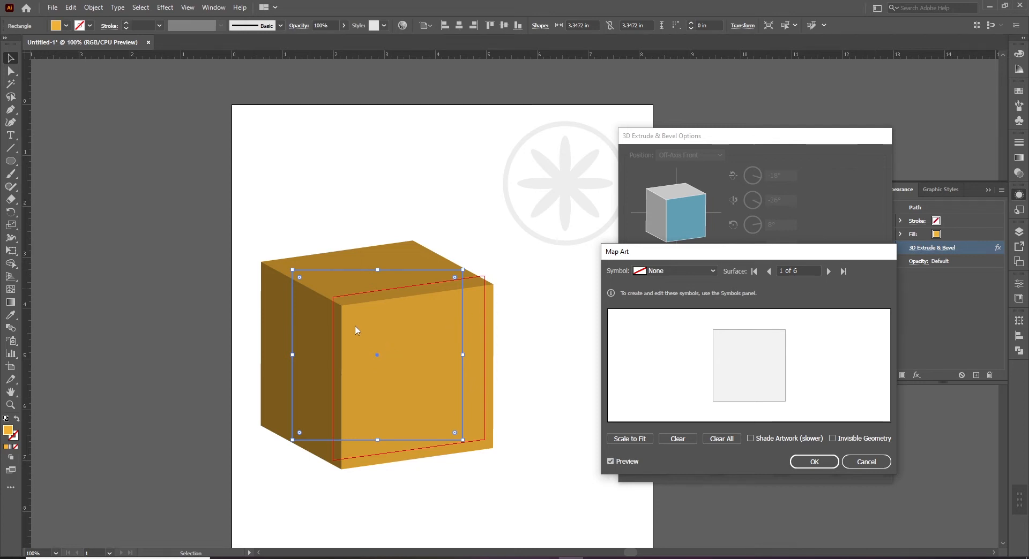
- Map the FLower Logo symbol onto surface 1, the cube's front face, and scale it proportionally to nearly fill the face
click(713, 271)
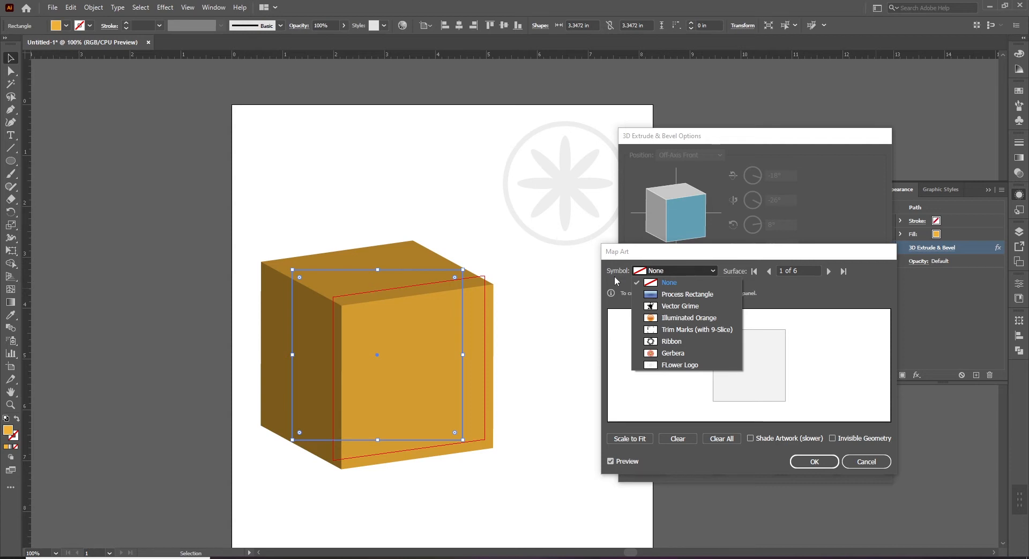
click(689, 365)
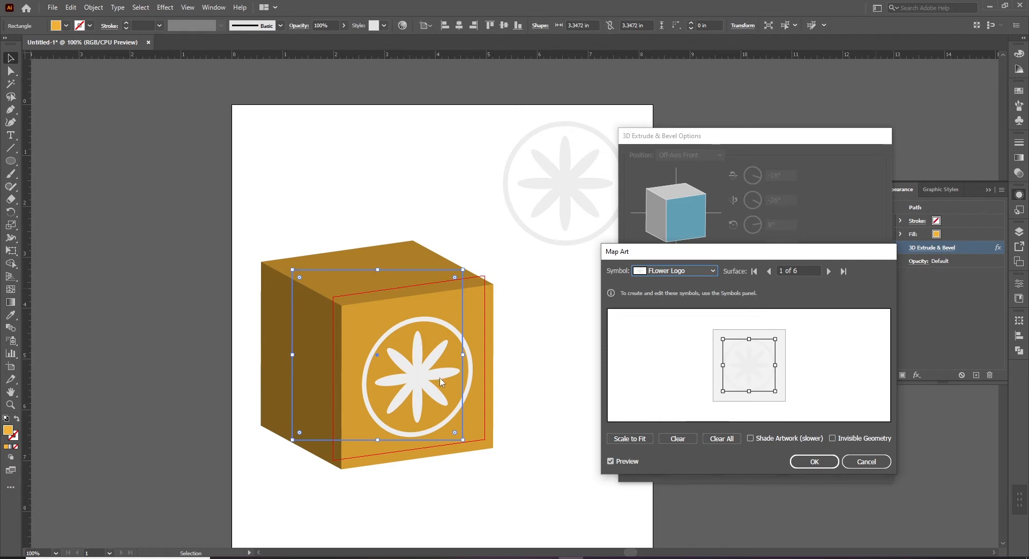
drag(776, 340, 742, 368)
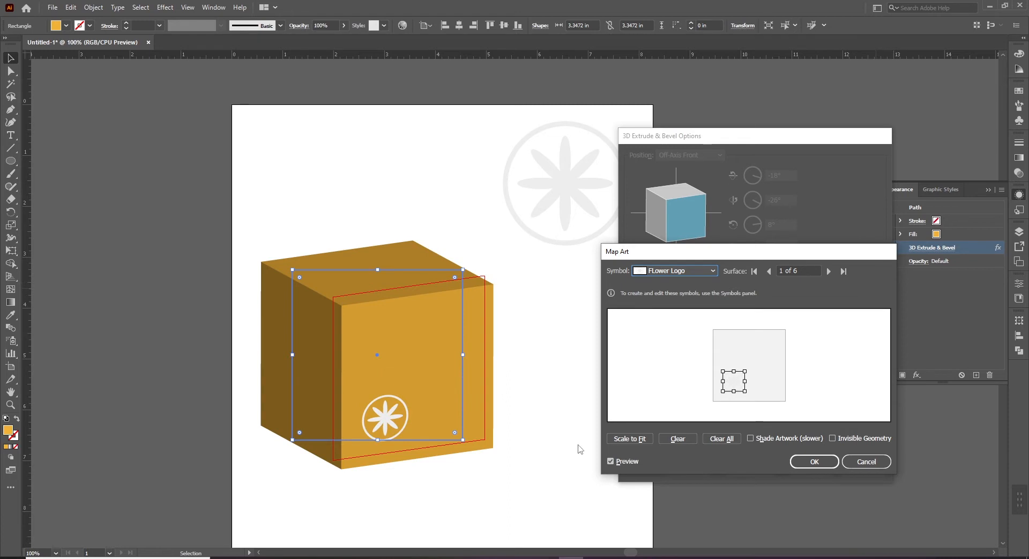
drag(745, 370, 766, 356)
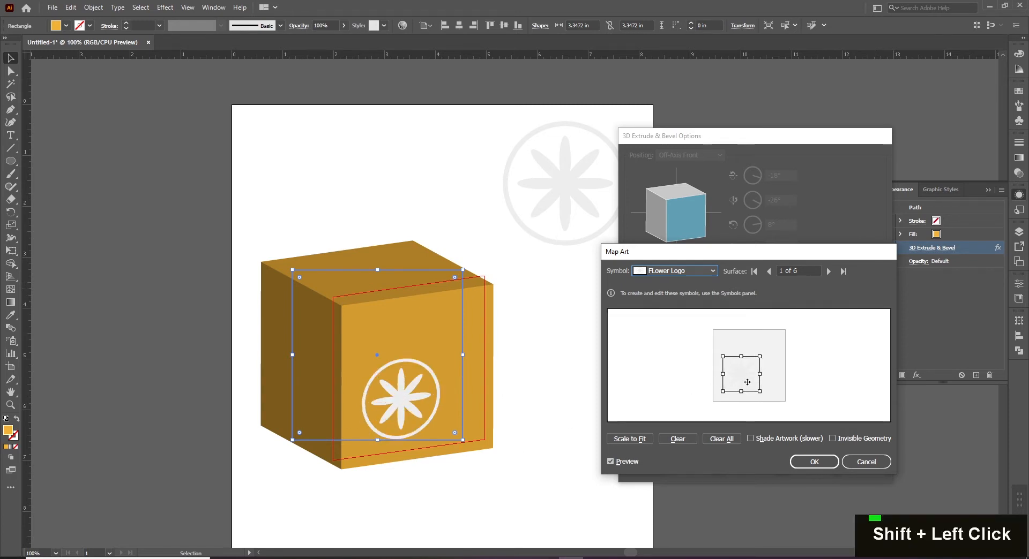
drag(760, 358, 777, 339)
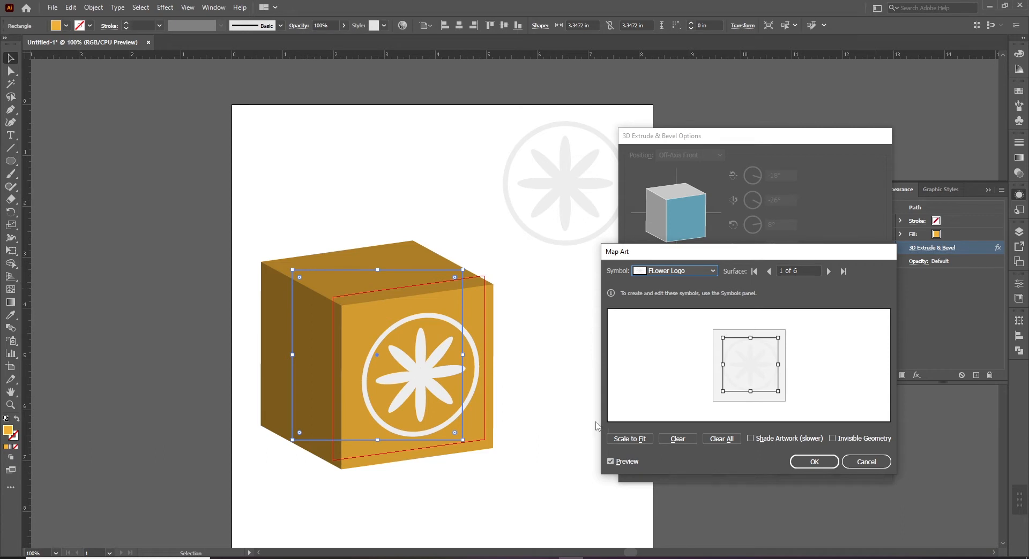
- Map the FLower Logo symbol onto surface 5, the cube's darker side face
click(829, 272)
click(830, 272)
click(830, 271)
click(830, 272)
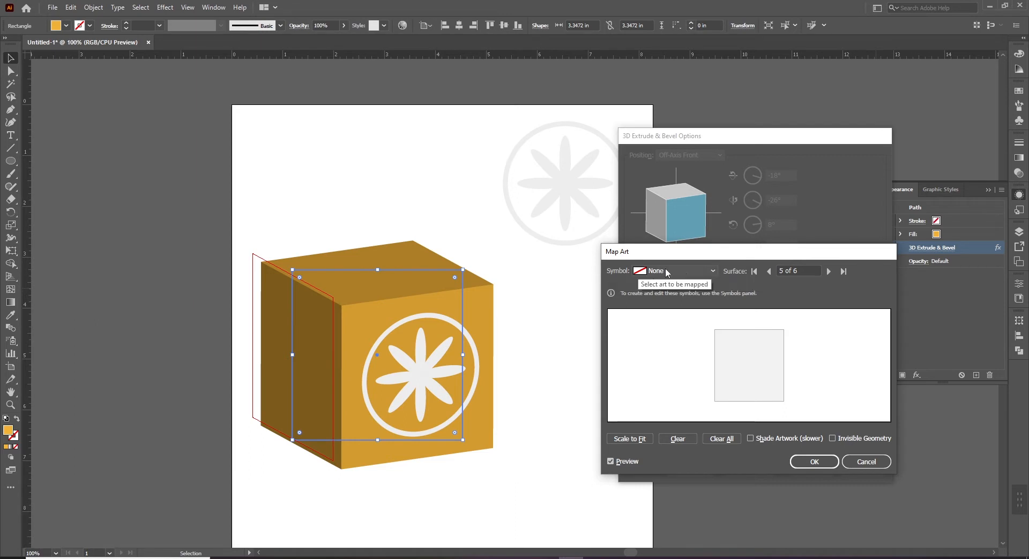
click(681, 272)
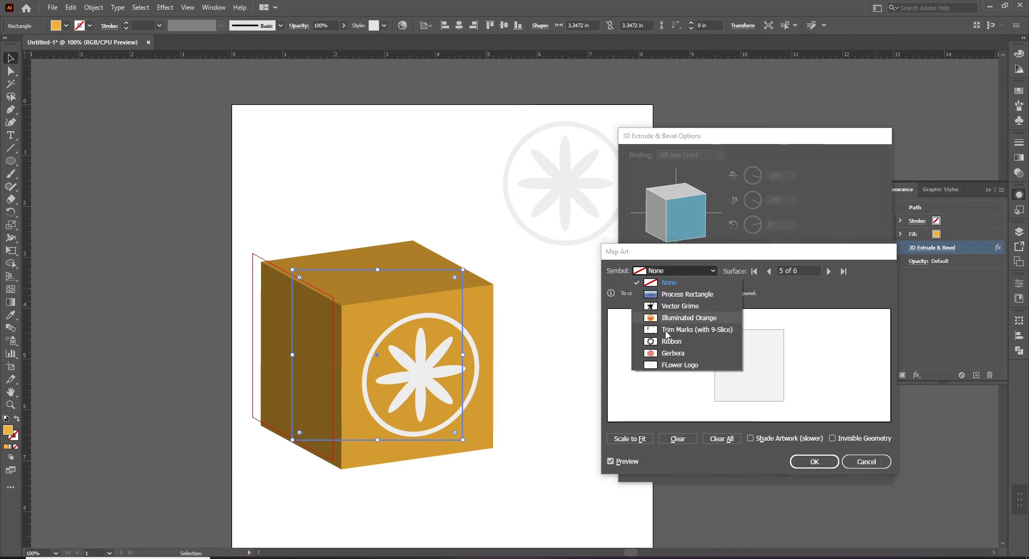
click(658, 371)
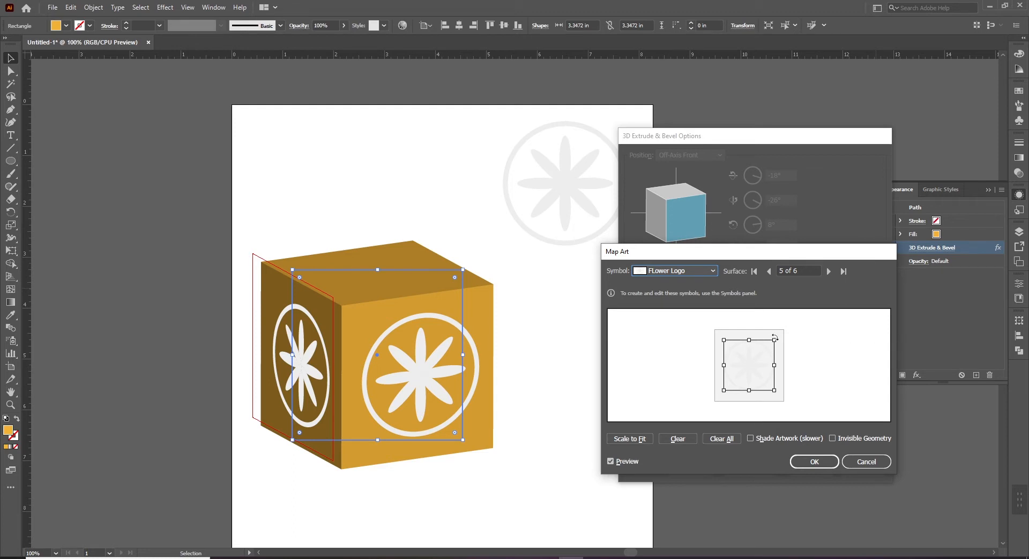
- Enlarge the logo on surface 5 and shift it partly off the face so the upper outer corner crops it
drag(774, 339, 756, 356)
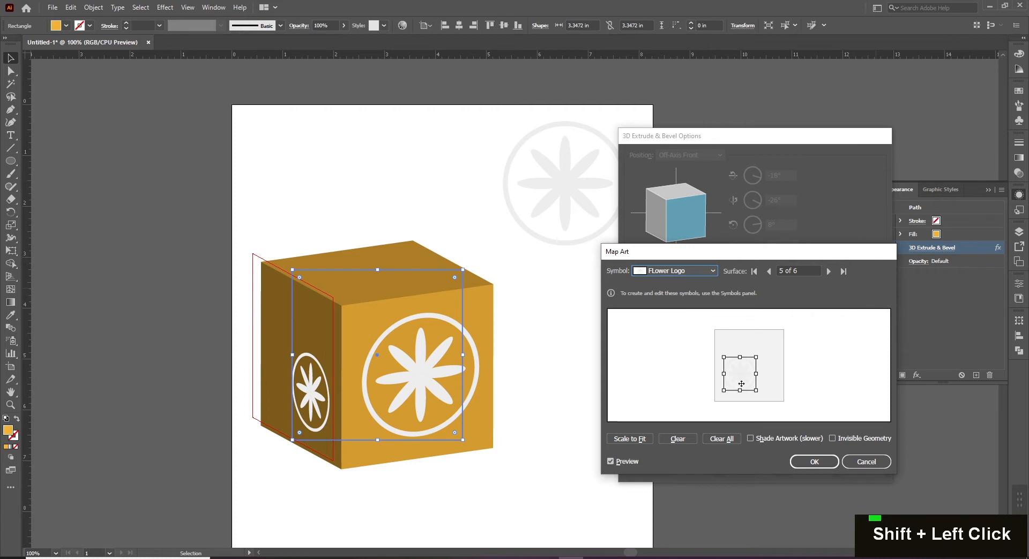
drag(754, 359, 794, 318)
drag(751, 365, 774, 347)
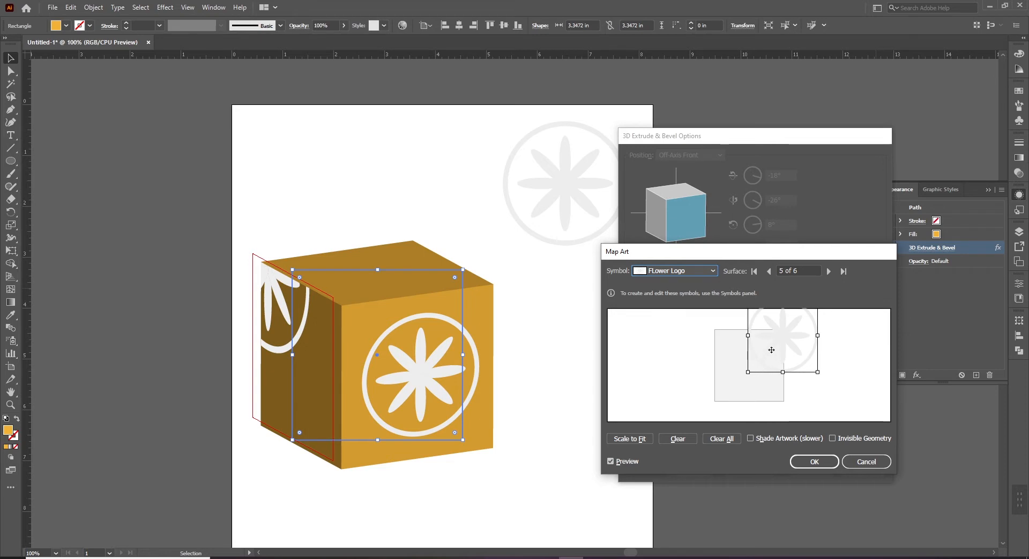
drag(775, 345, 775, 339)
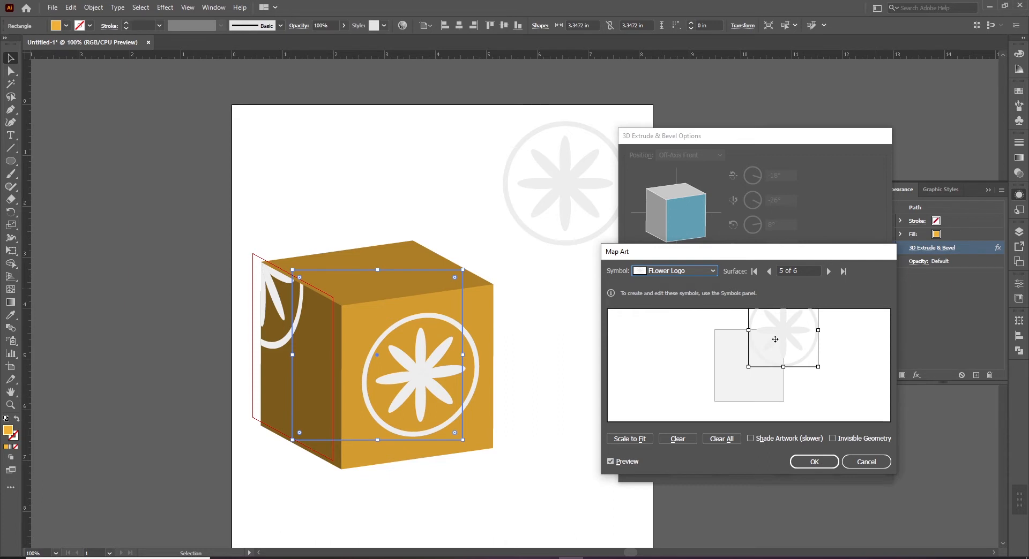
drag(775, 339, 776, 339)
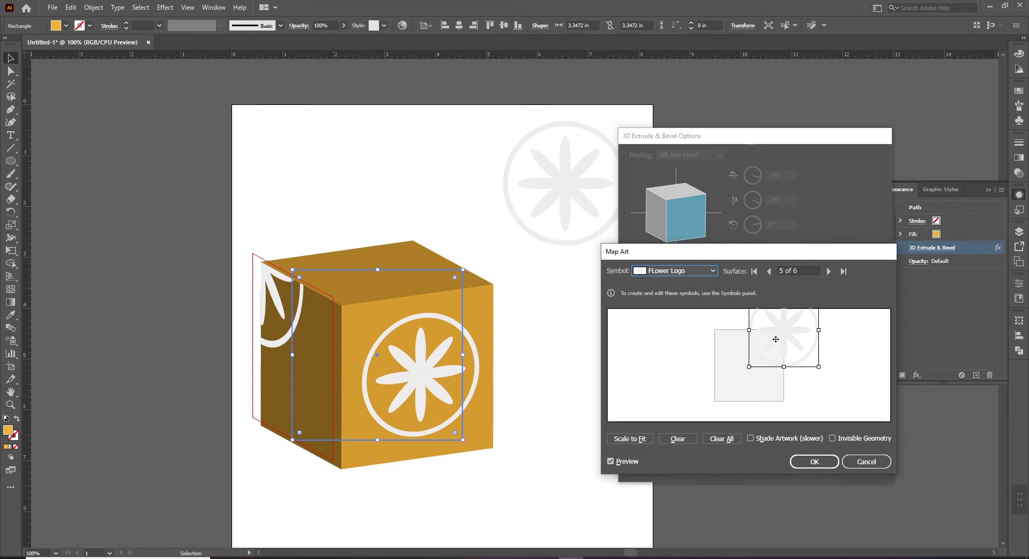
drag(775, 340, 777, 339)
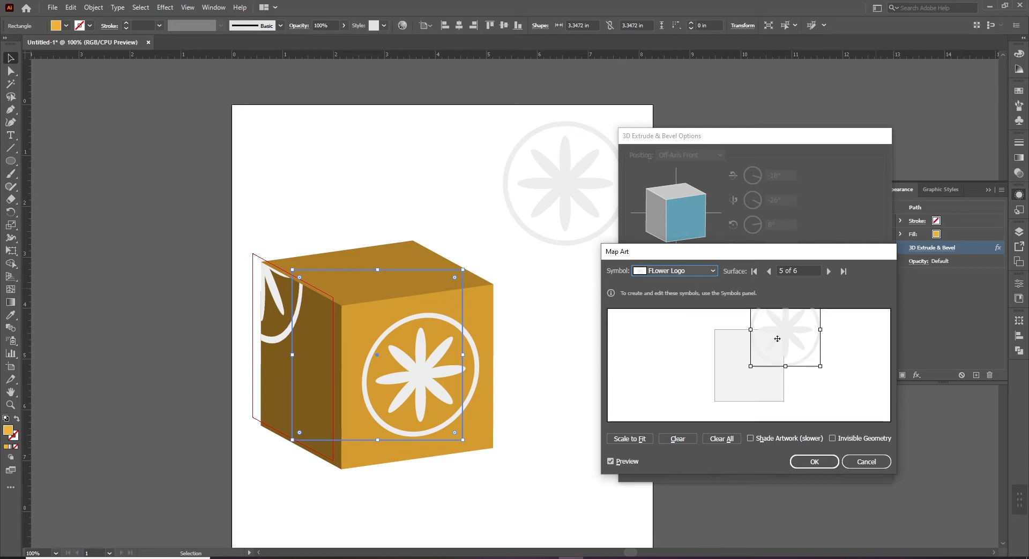
drag(780, 341, 780, 342)
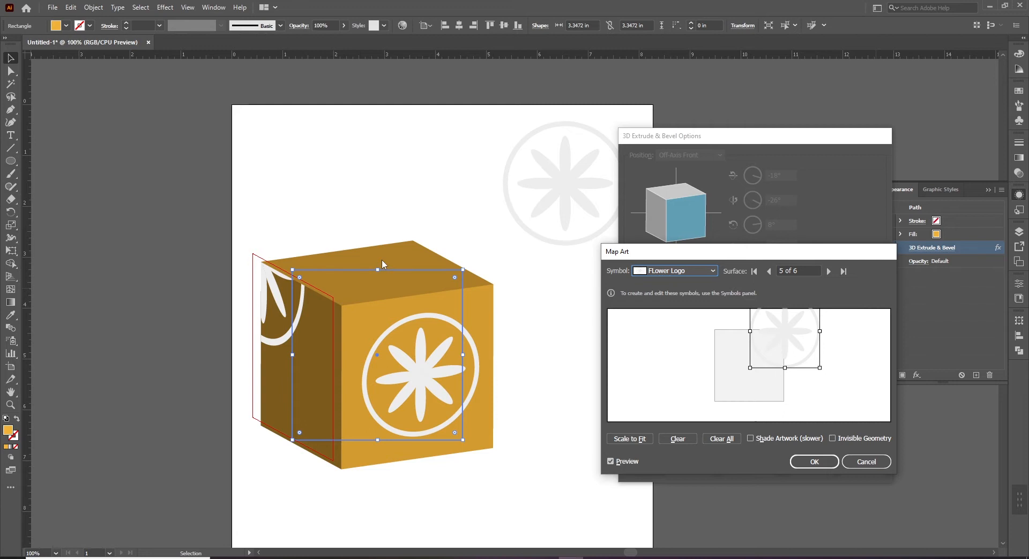
- Map the FLower Logo symbol onto surface 6, the cube's top face
click(828, 271)
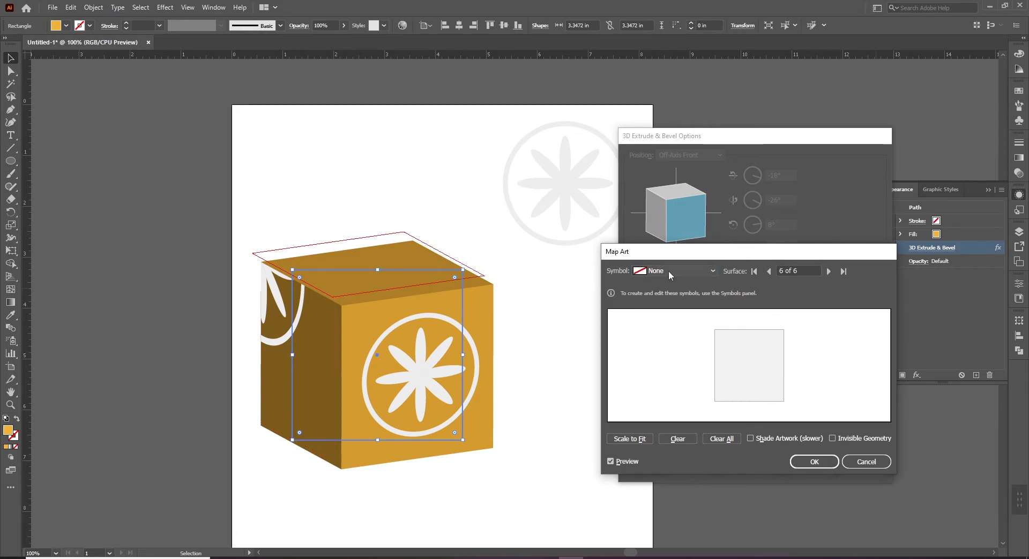
click(654, 272)
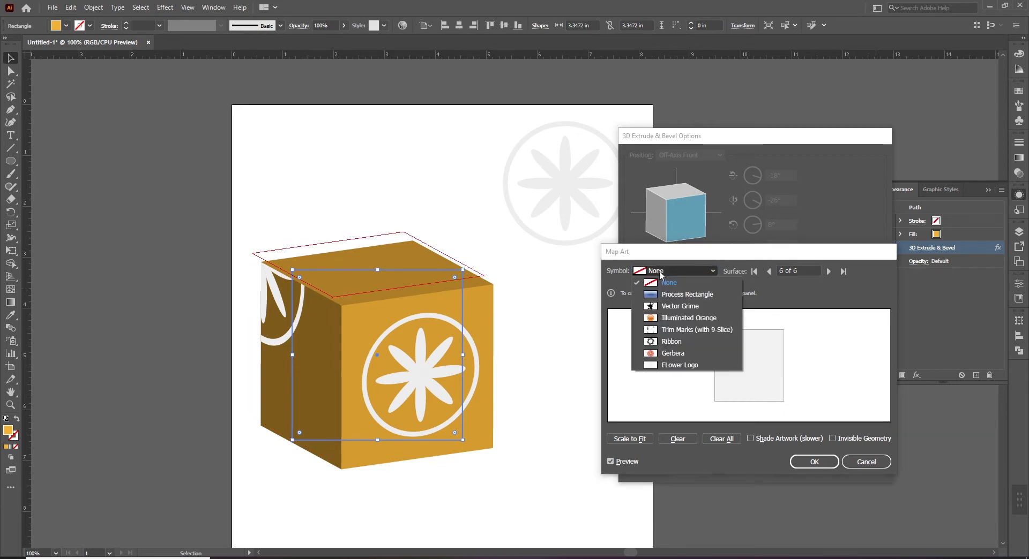
click(695, 367)
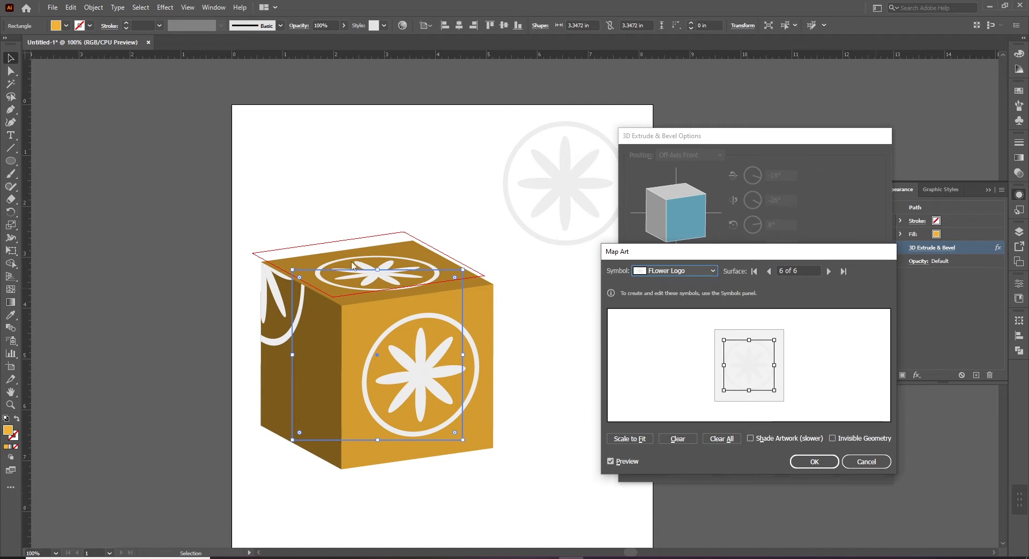
- Try a smaller logo centred on the top face, and restore its default size by clearing the surface and reapplying FLower Logo
drag(775, 339, 752, 368)
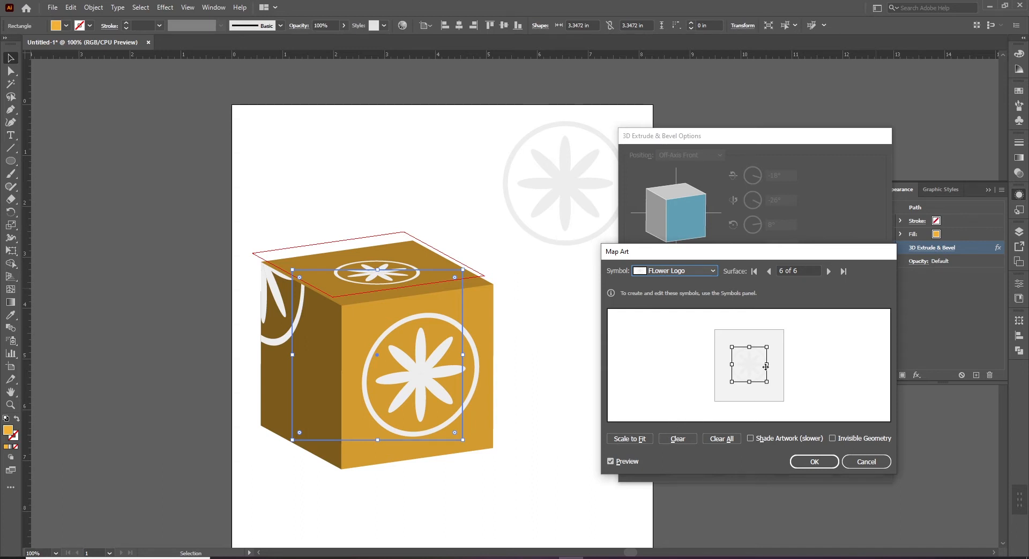
click(677, 439)
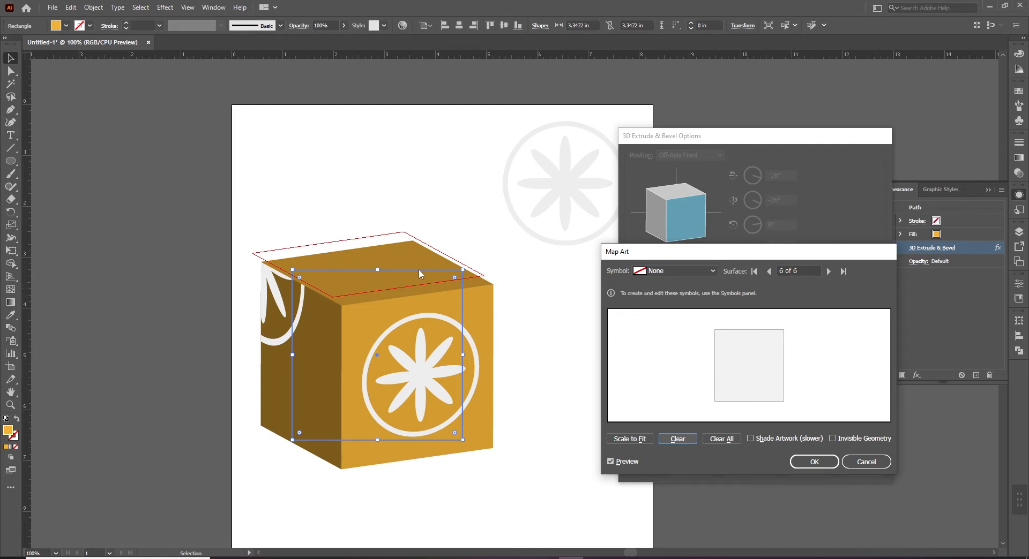
click(712, 271)
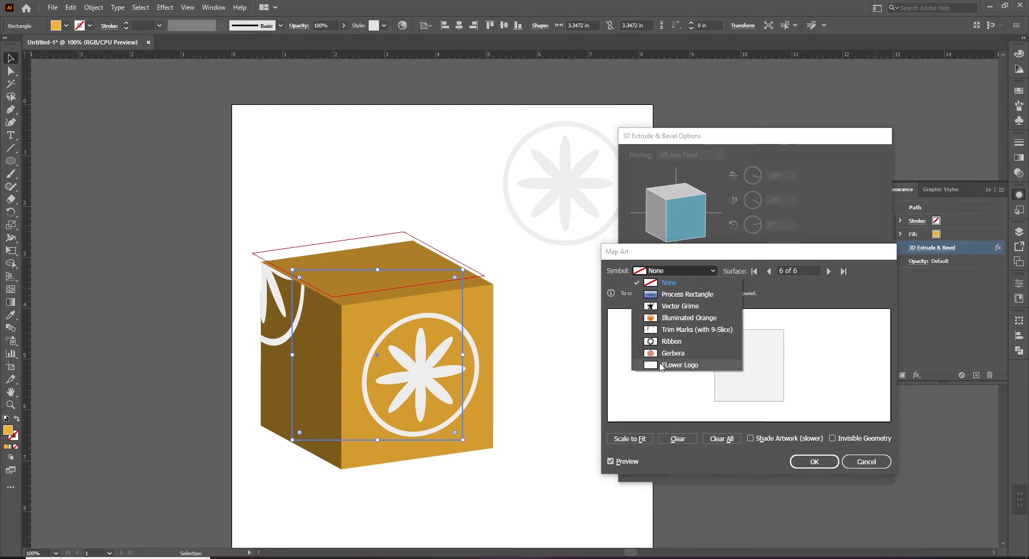
click(683, 373)
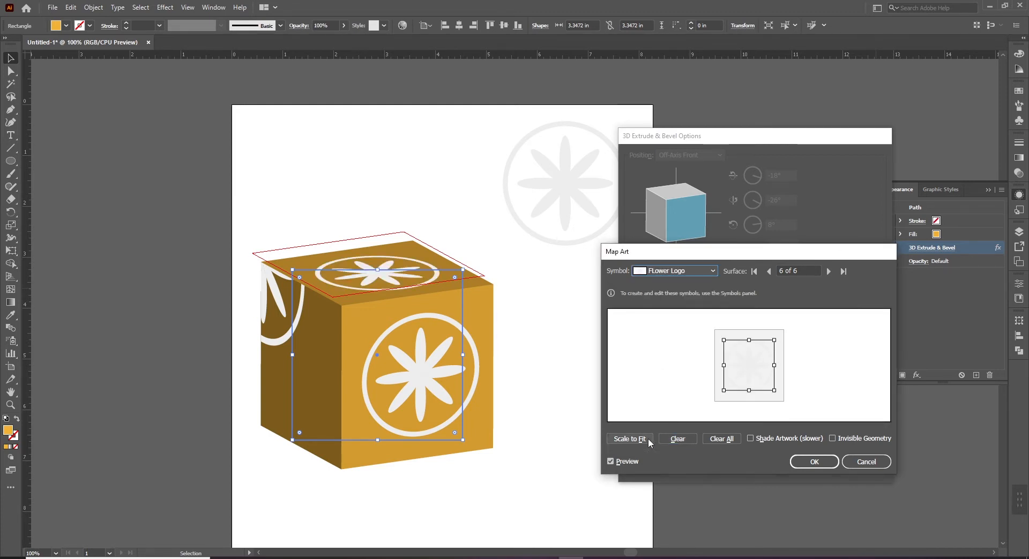
- Scale the FLower Logo to fit surface 6, shrink it evenly about the centre of the cube's top face, and apply the mapping
drag(775, 341, 753, 362)
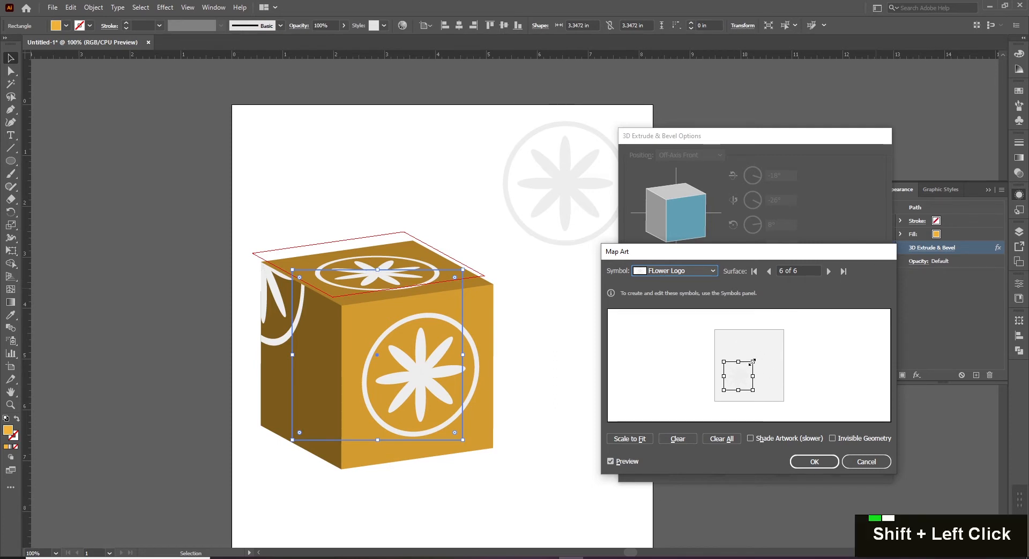
click(633, 439)
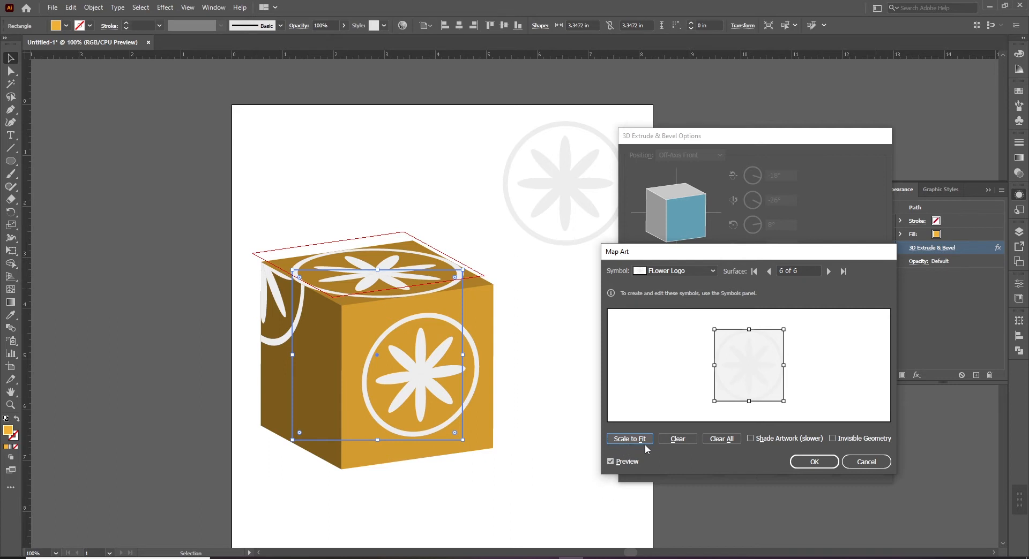
drag(784, 331, 756, 361)
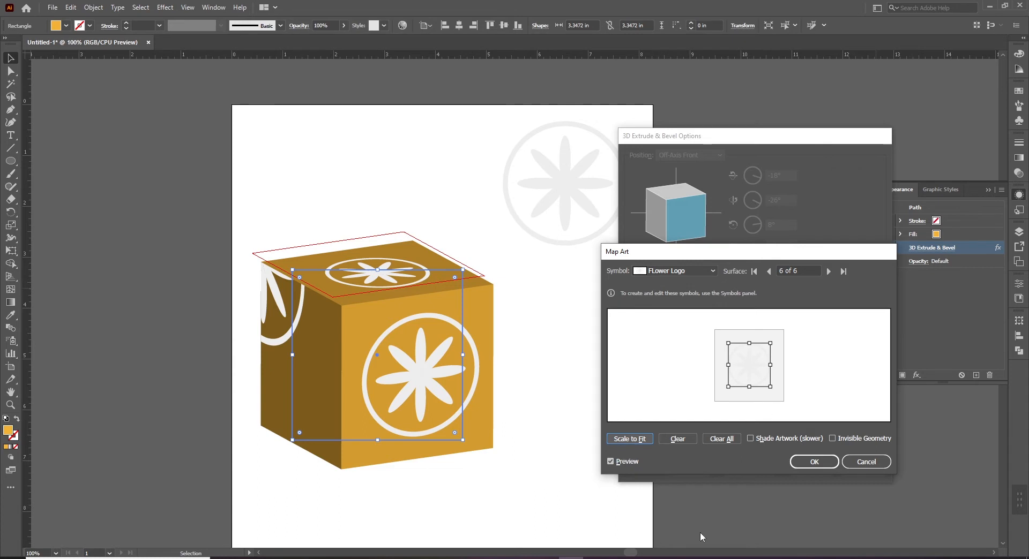
click(810, 463)
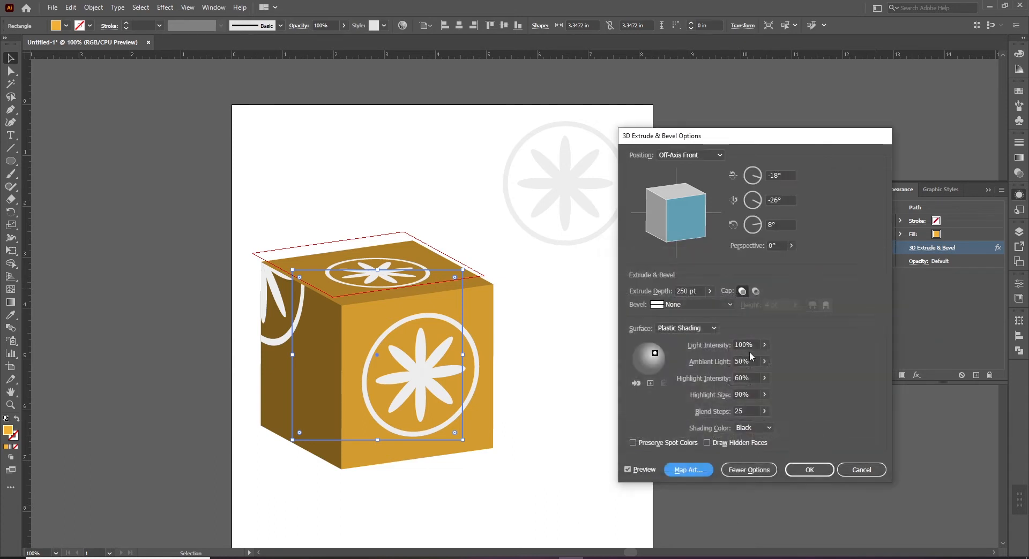
click(809, 470)
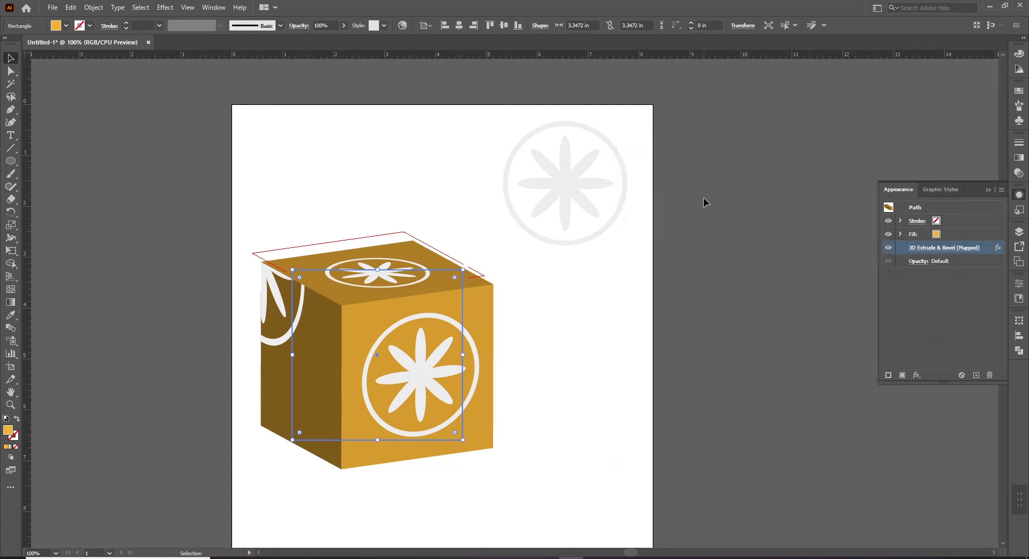
- Move the flower logo off the right side of the artboard and the cube off its left side
click(599, 316)
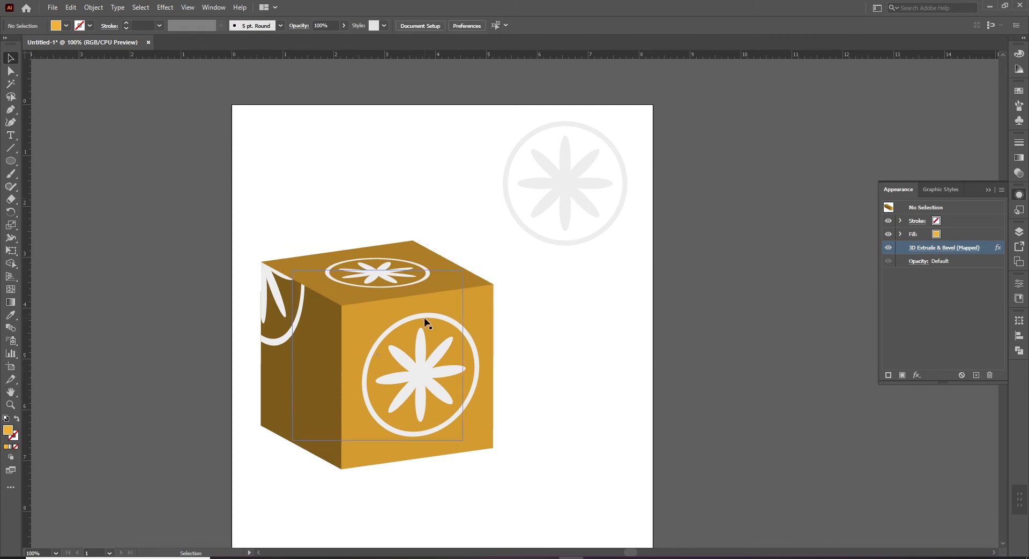
drag(562, 212, 779, 196)
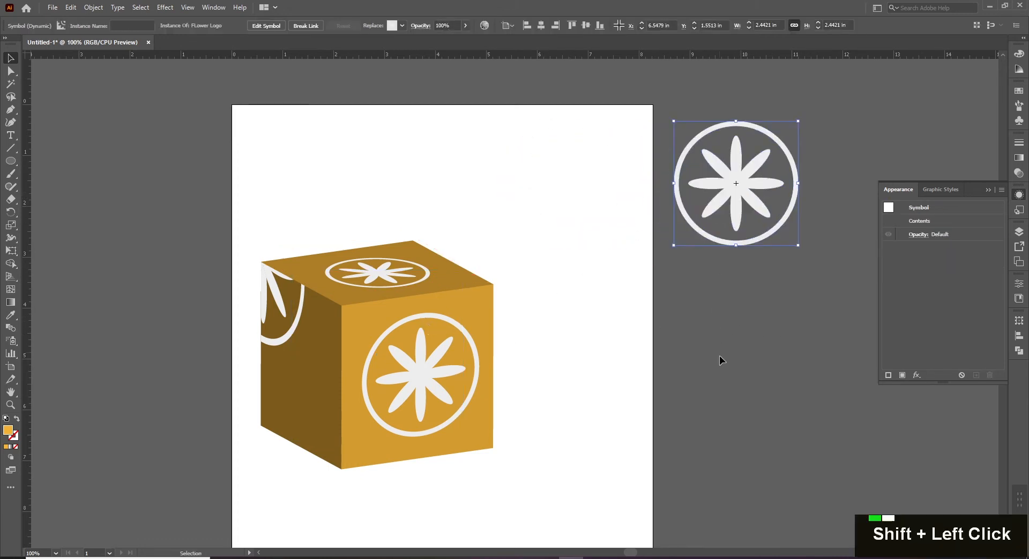
click(716, 345)
drag(427, 330, 158, 356)
click(172, 466)
key(space)
drag(157, 469, 218, 447)
- Try navy, orange-red, green and yellow swatches as the cube's fill and settle on CMYK Cyan
click(184, 374)
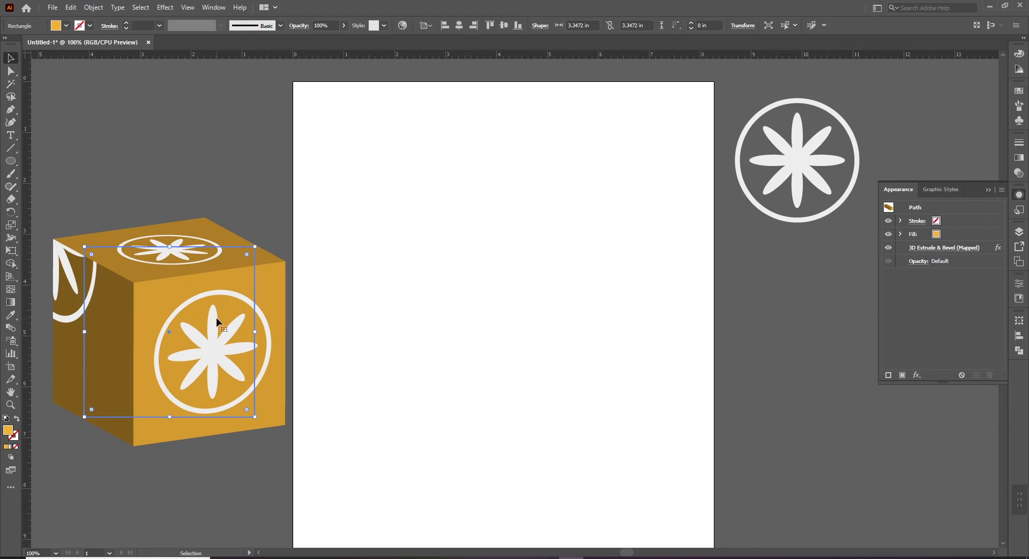
click(938, 235)
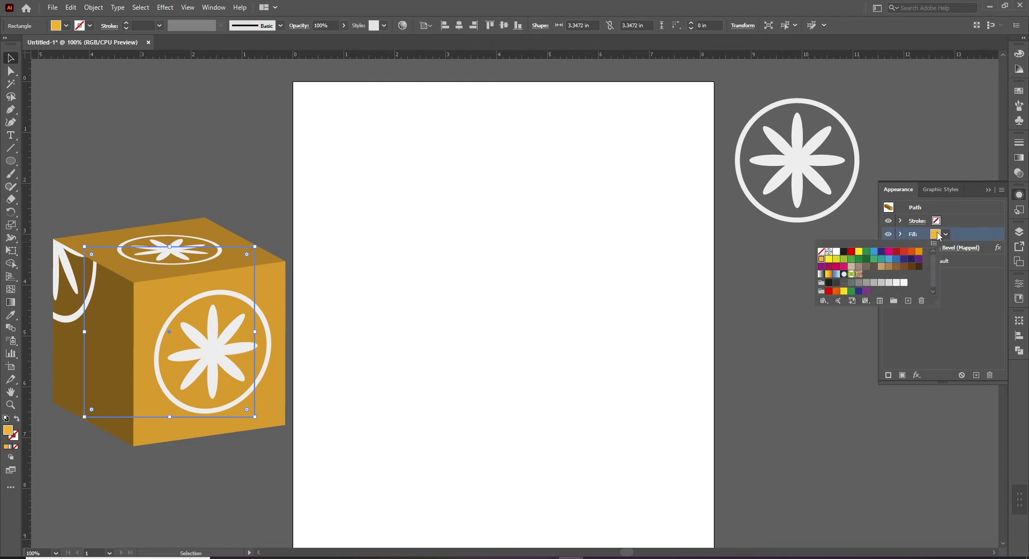
click(873, 252)
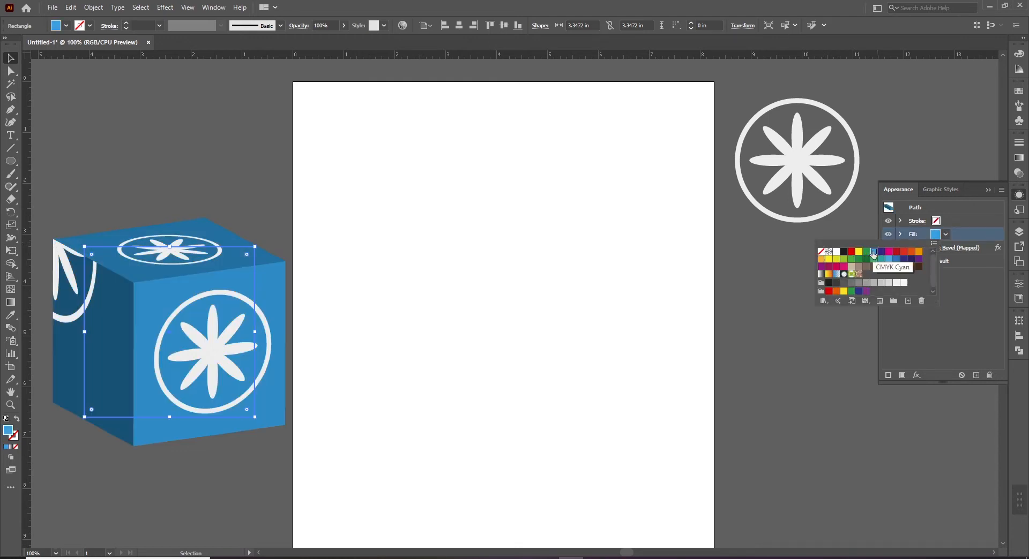
click(880, 252)
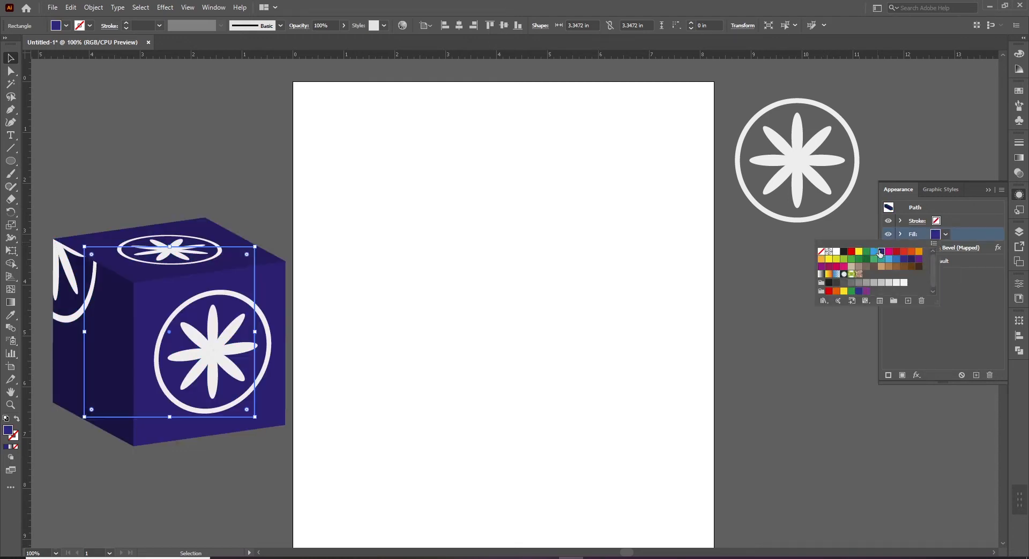
click(888, 252)
click(904, 252)
click(913, 253)
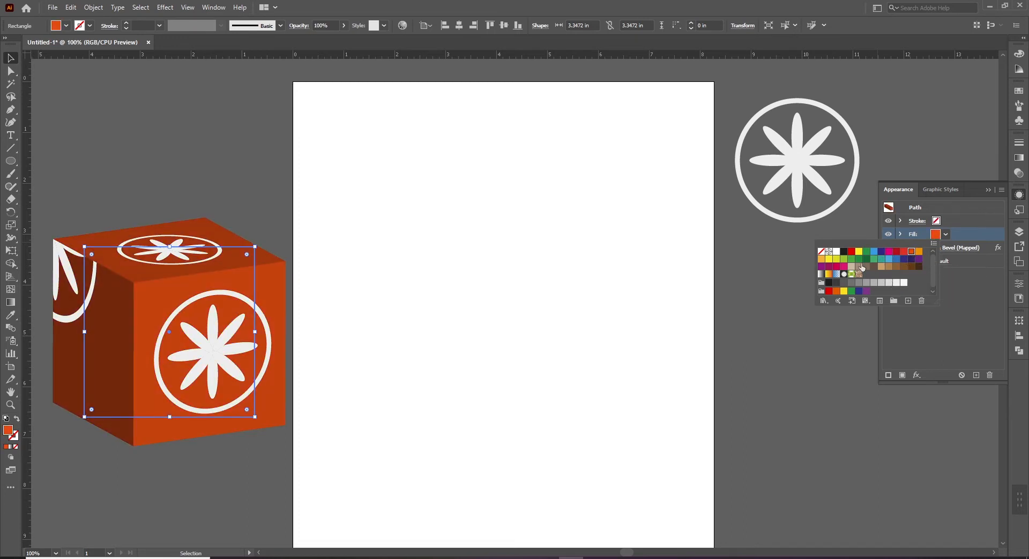
click(838, 259)
click(858, 260)
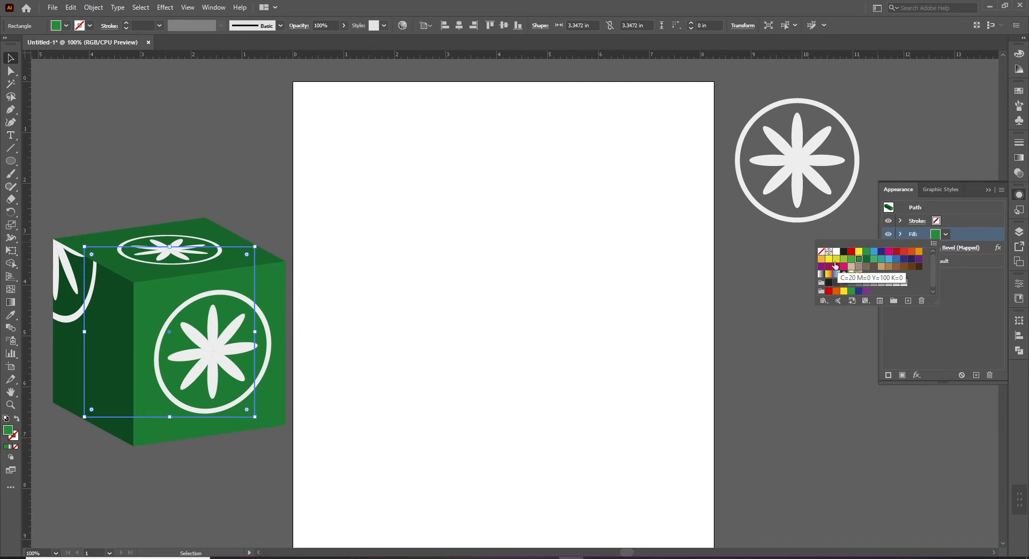
click(835, 263)
click(828, 260)
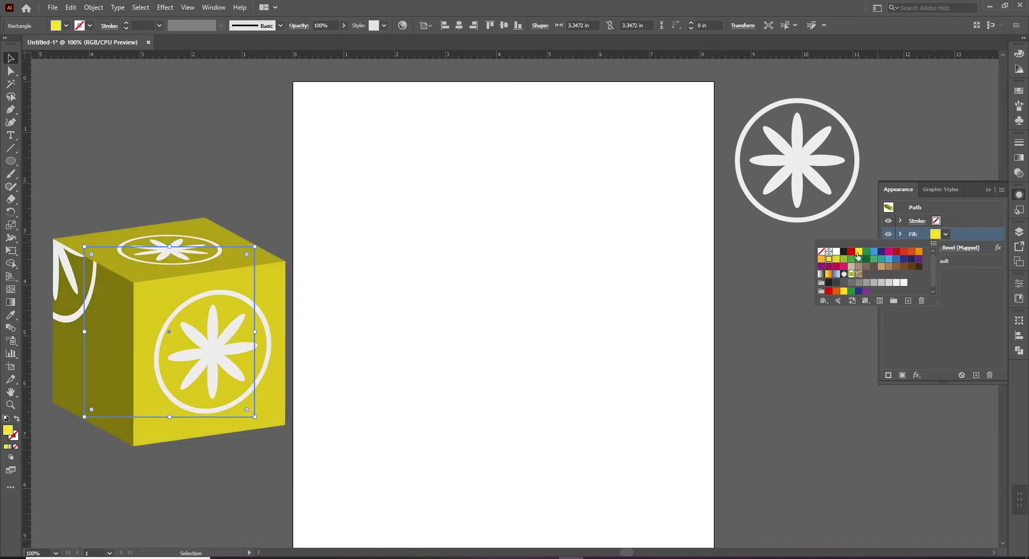
click(874, 252)
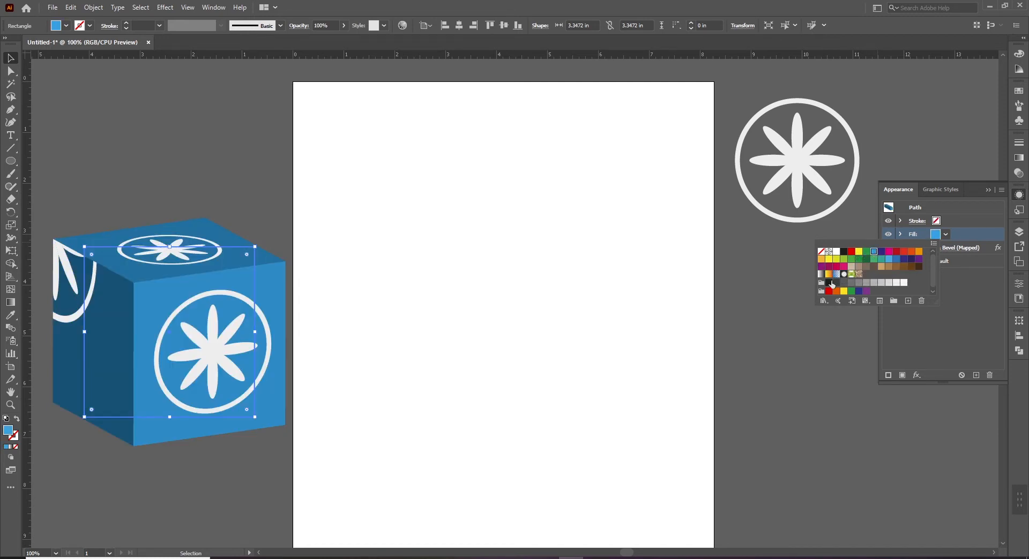
- Move the cube back onto the artboard and adjust its 3D light, leaving it in the upper-right part of the shading sphere
drag(164, 313, 484, 283)
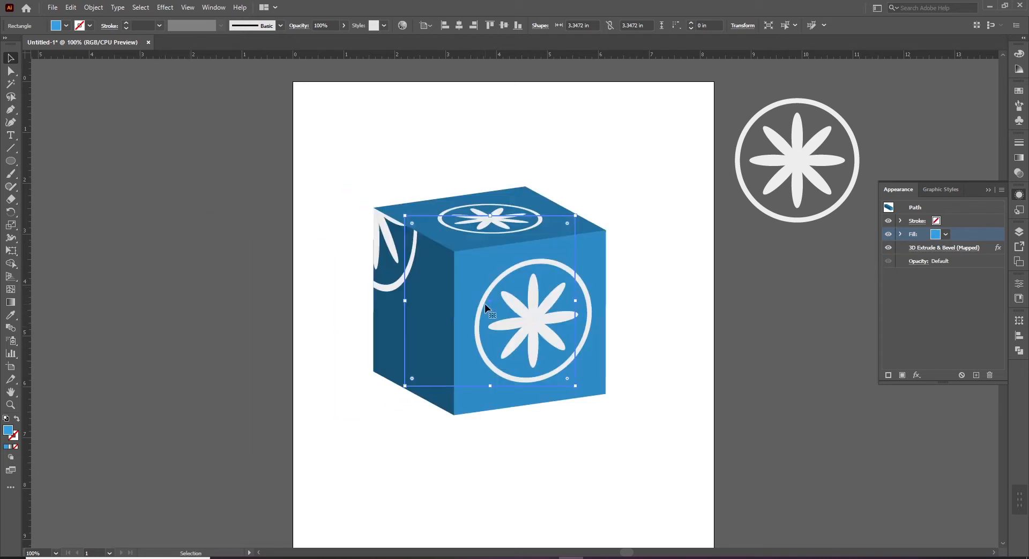
drag(450, 288, 455, 308)
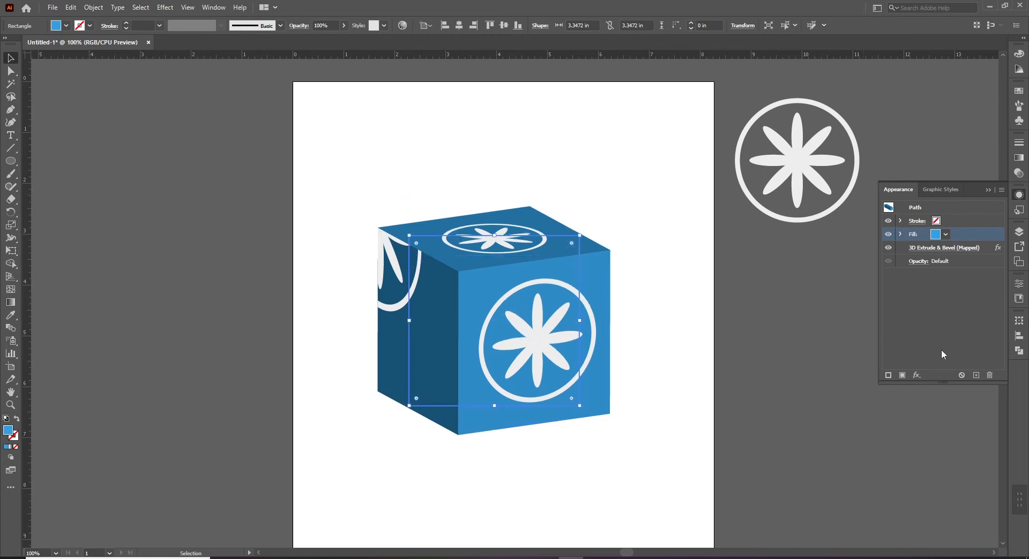
click(916, 249)
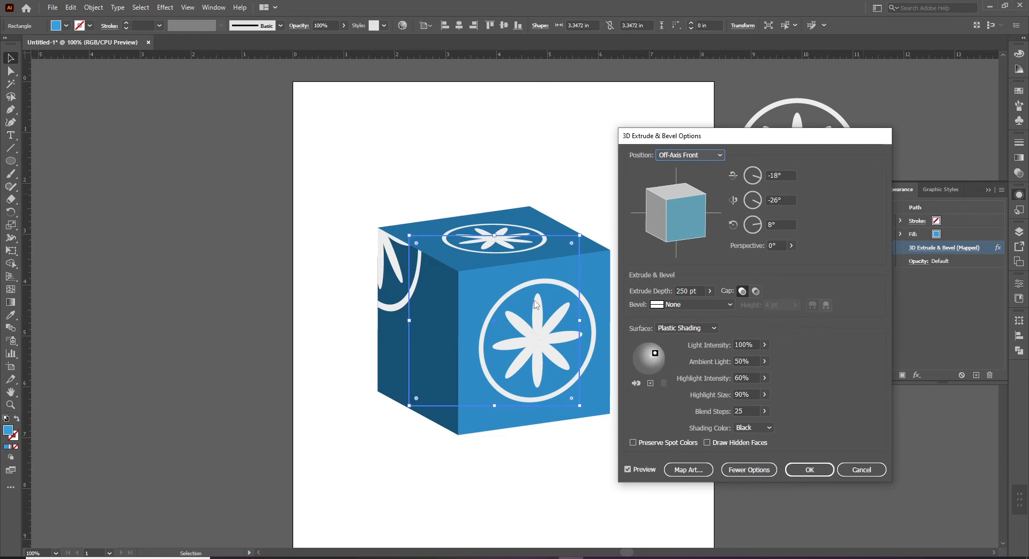
drag(655, 354, 648, 362)
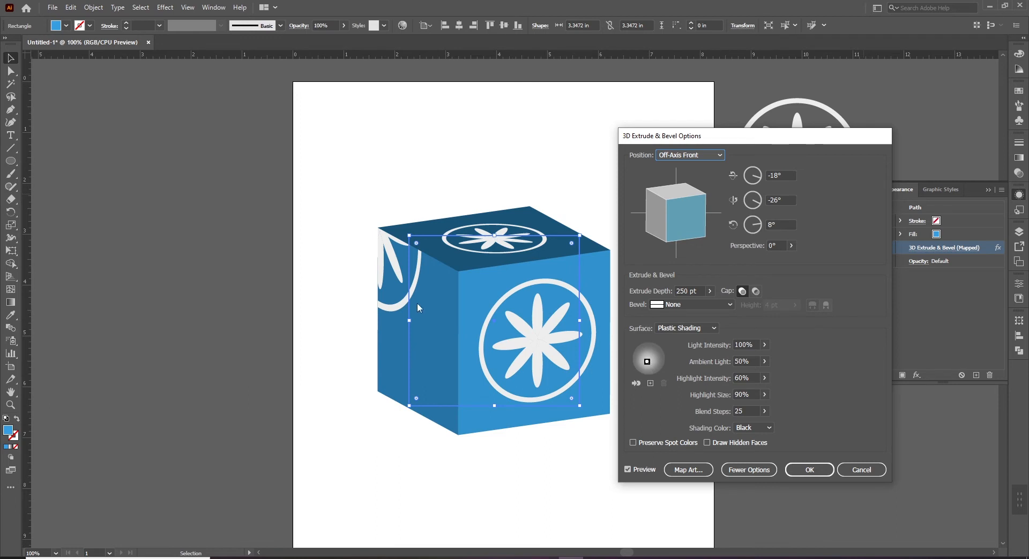
drag(648, 363, 656, 359)
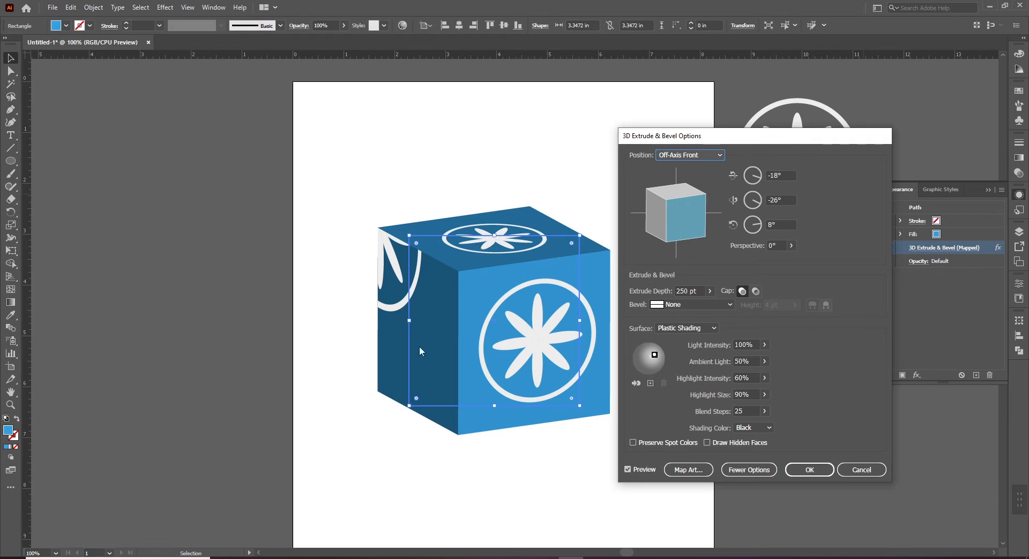
- Try a second light at several positions on the shading sphere, and delete that light
click(649, 383)
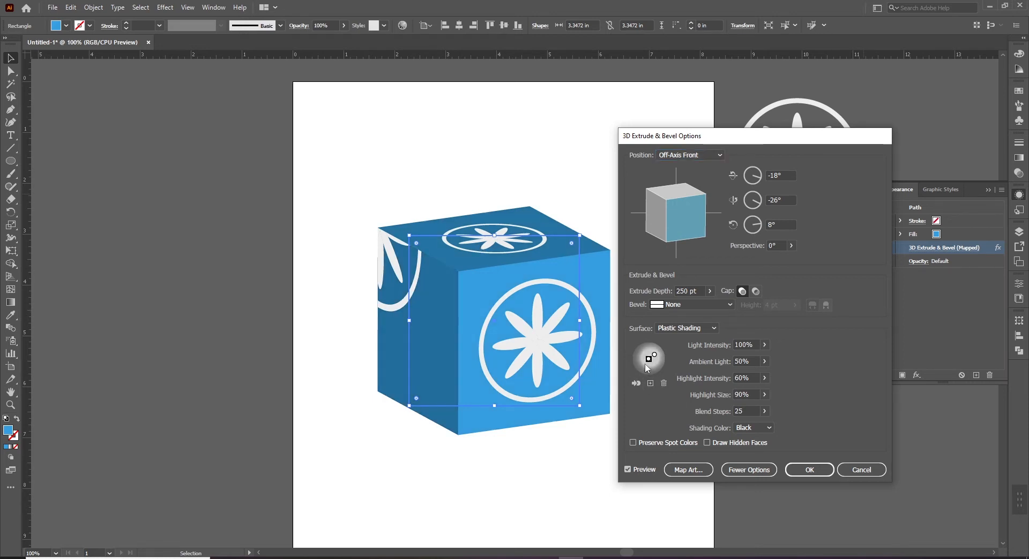
drag(645, 363, 637, 355)
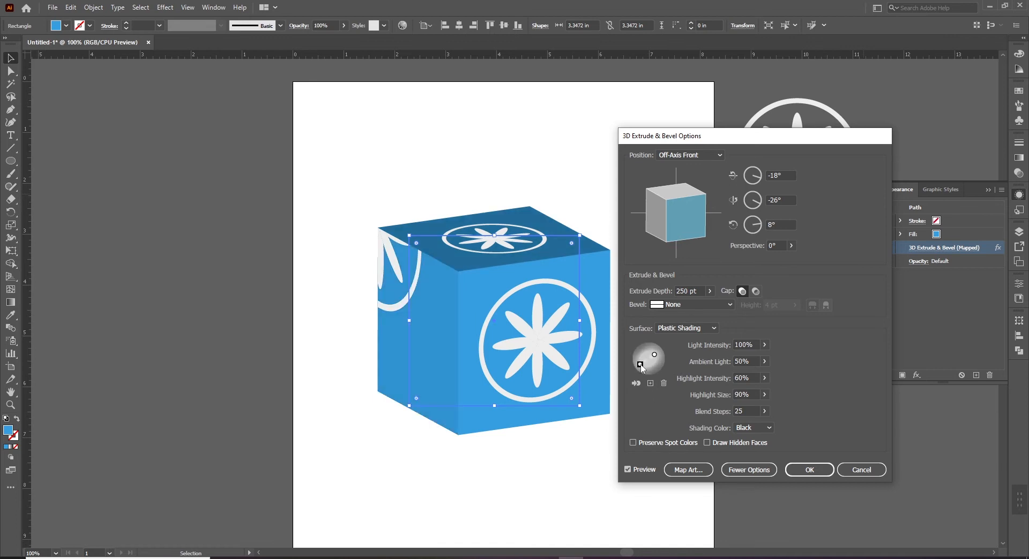
drag(638, 359, 638, 356)
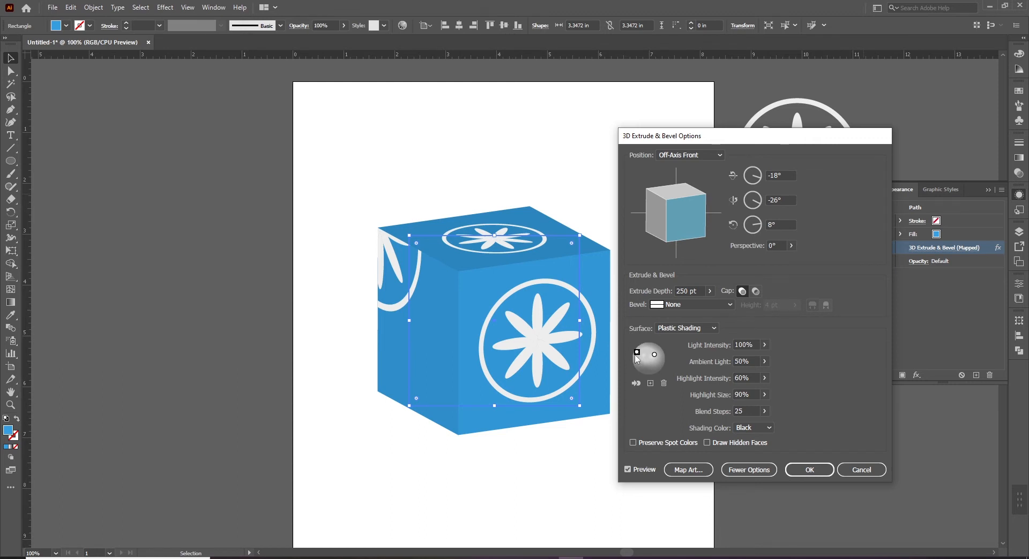
mouse_move(638, 354)
mouse_down()
mouse_move(640, 370)
mouse_move(648, 366)
mouse_up()
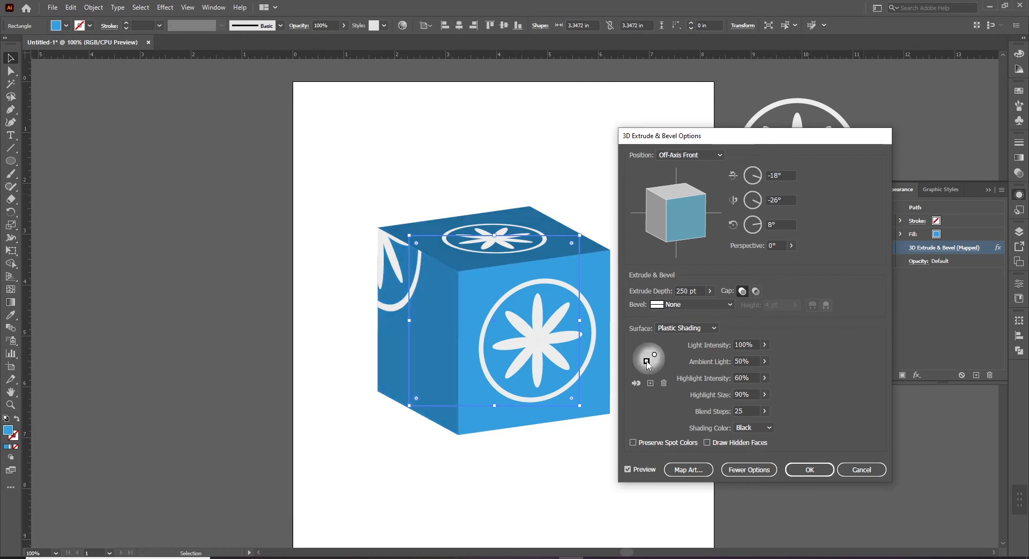
click(663, 384)
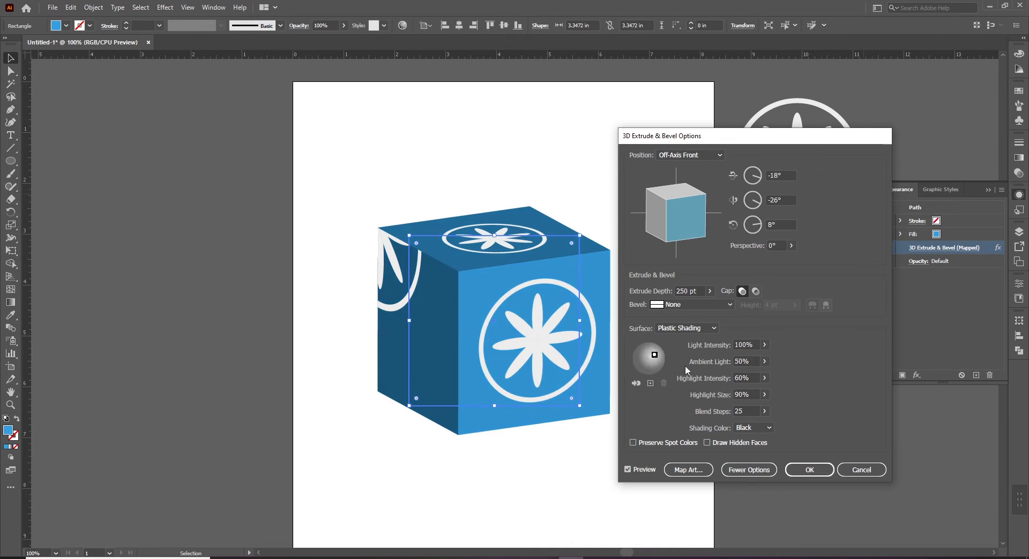
- Try Ambient Light values of 70%, 100% and 3% on the cube's Plastic Shading
click(764, 362)
drag(743, 376, 750, 376)
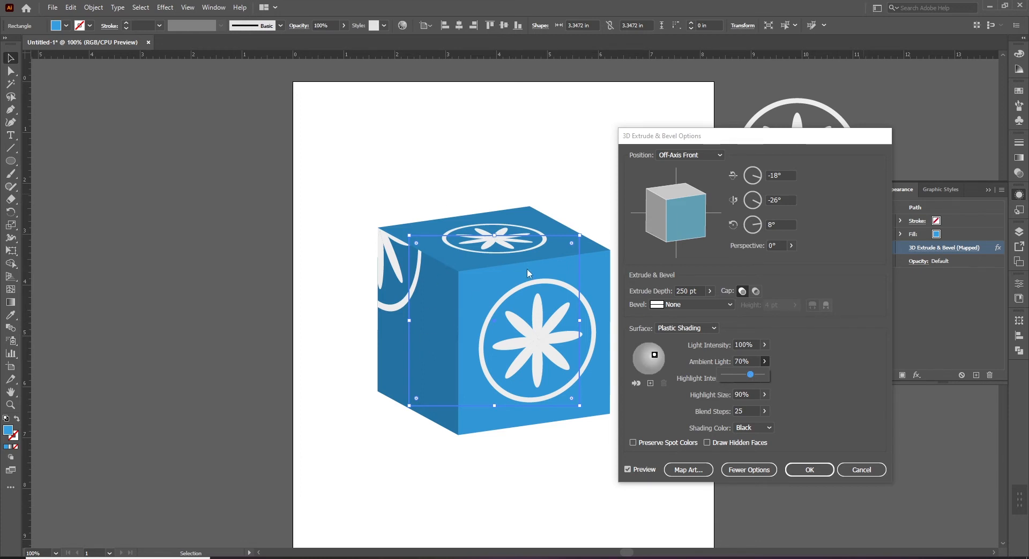
drag(750, 376, 763, 375)
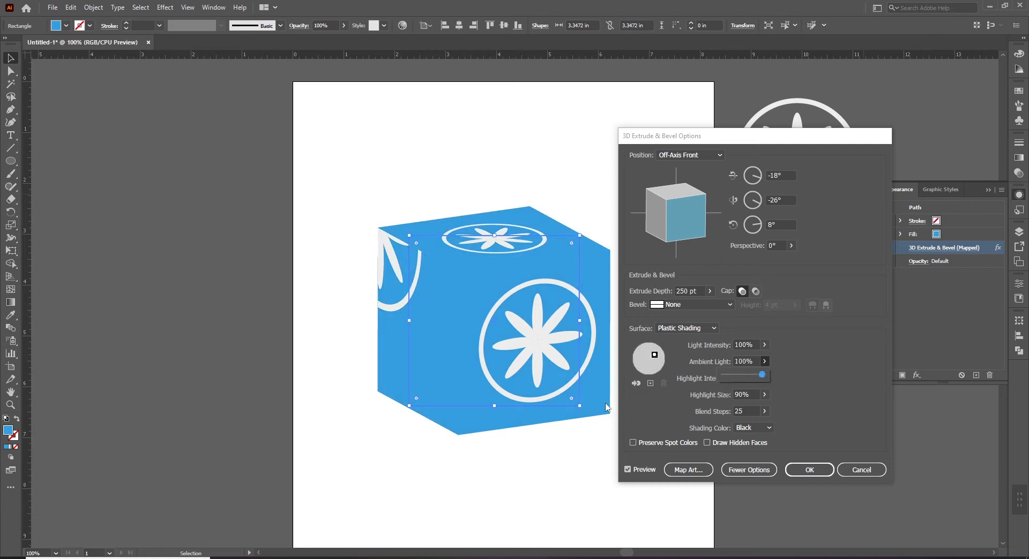
click(725, 375)
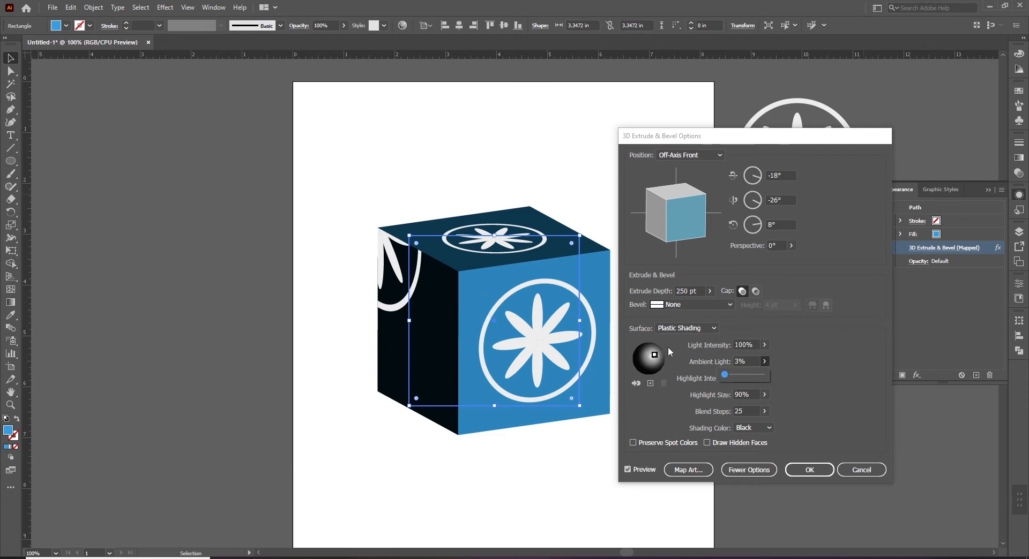
drag(726, 375, 718, 378)
drag(725, 374, 745, 374)
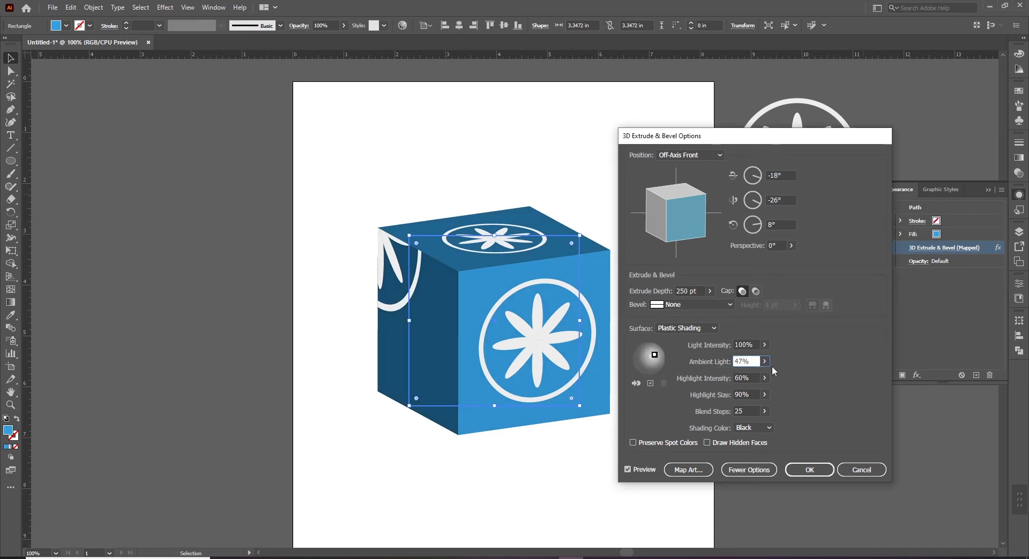
- Set the Ambient Light to 50% and apply the cube's 3D Extrude & Bevel settings
key(BackSpace)
key(BackSpace)
text(50)
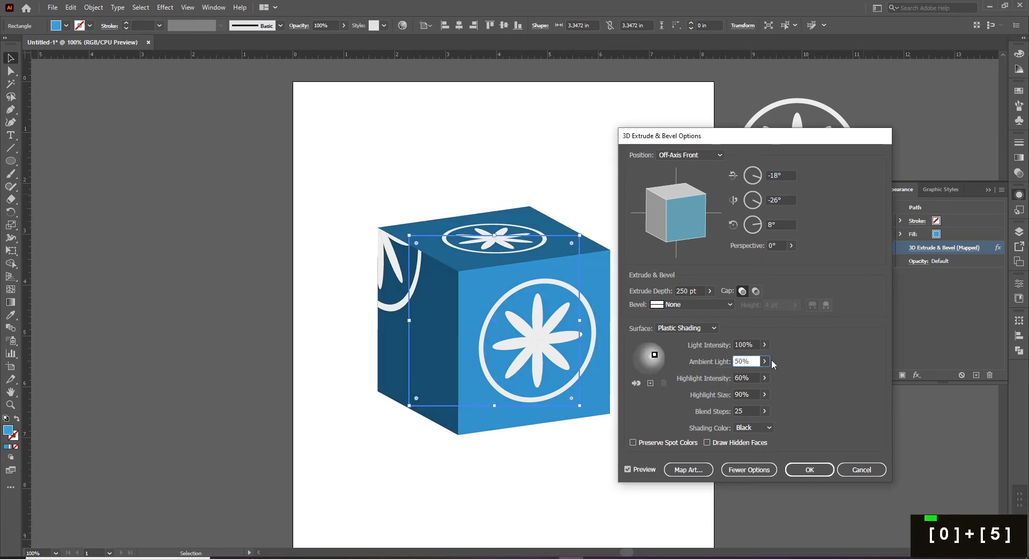
click(809, 470)
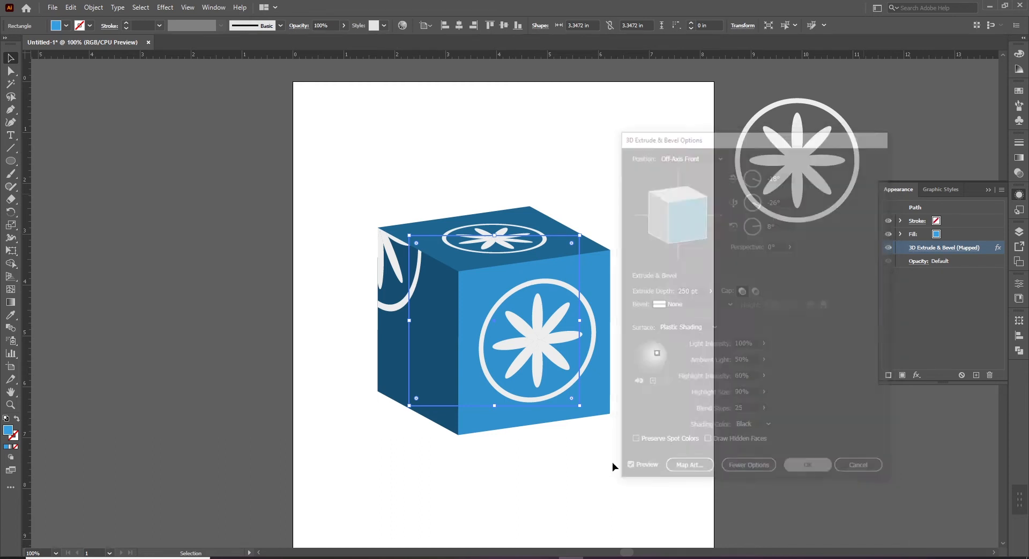
- Move the blue cube off the left side of the artboard to clear the page
click(802, 432)
drag(545, 334, 239, 328)
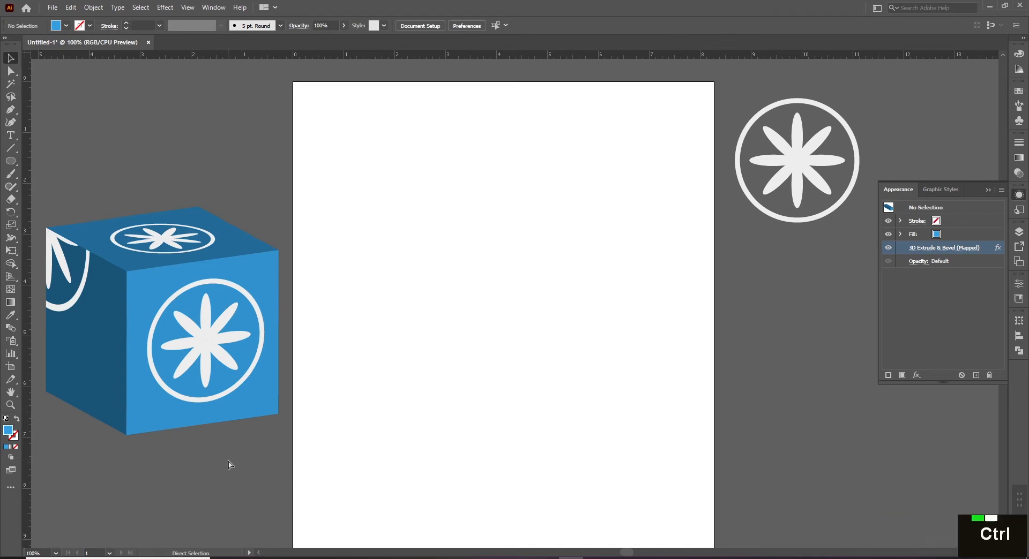
key(ctrl+0)
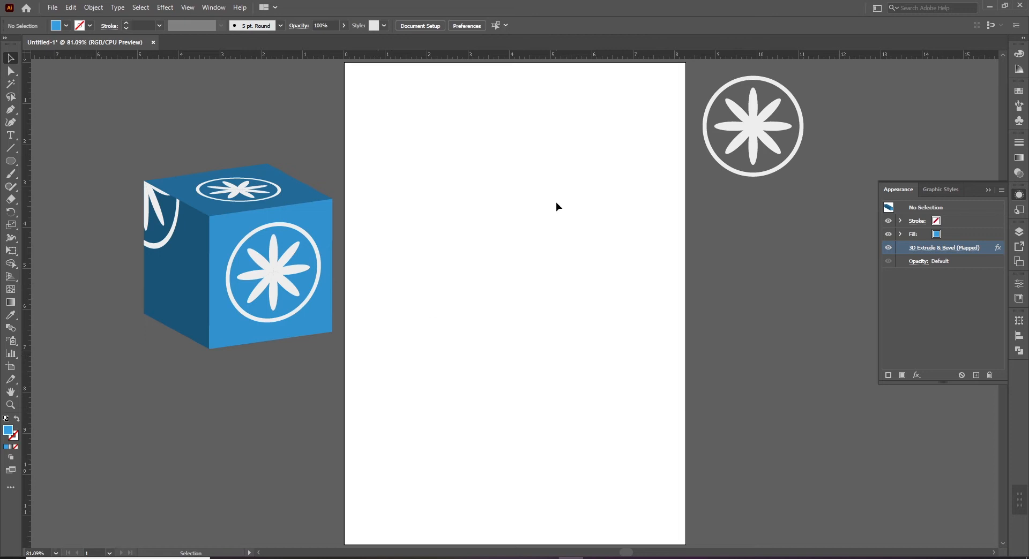
key(p)
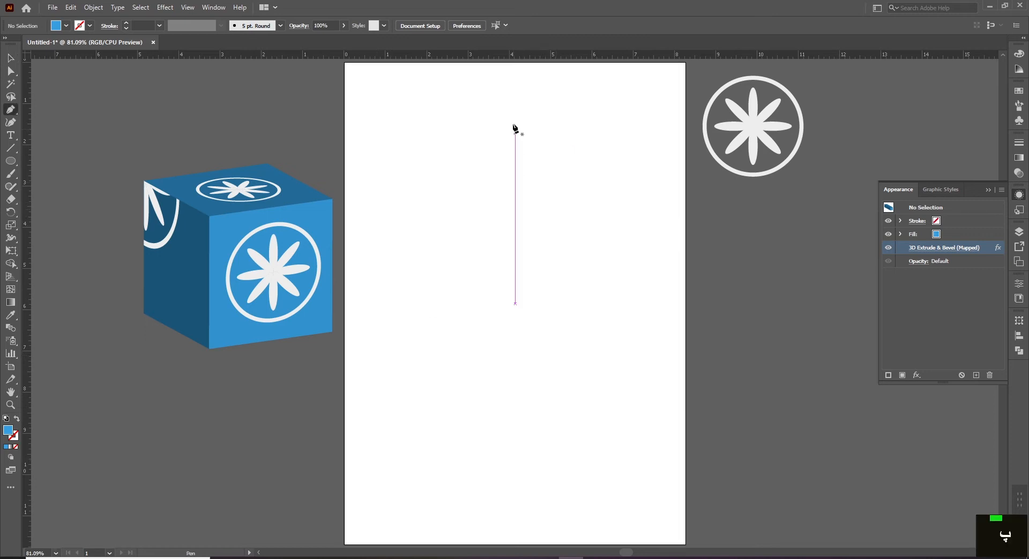
click(515, 151)
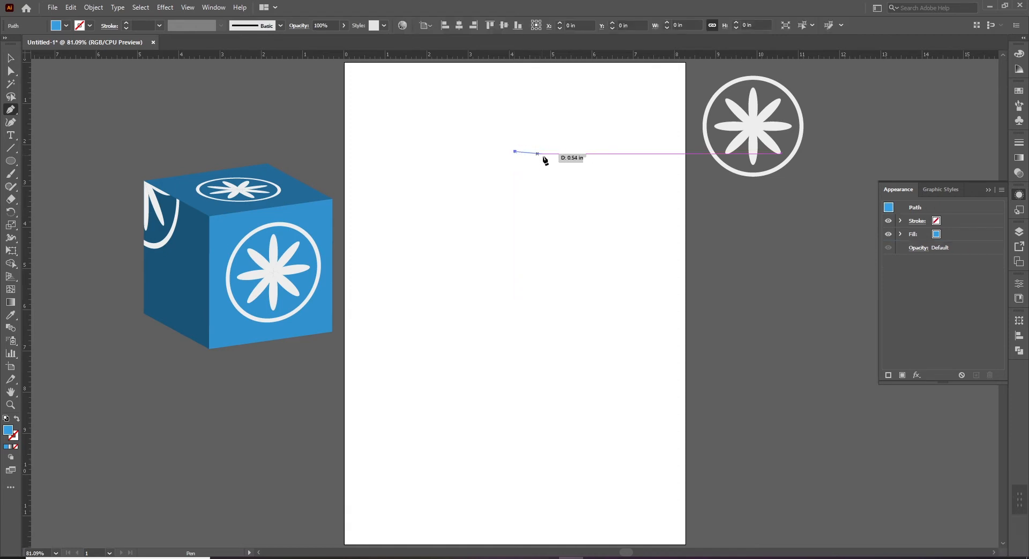
shift+click(544, 153)
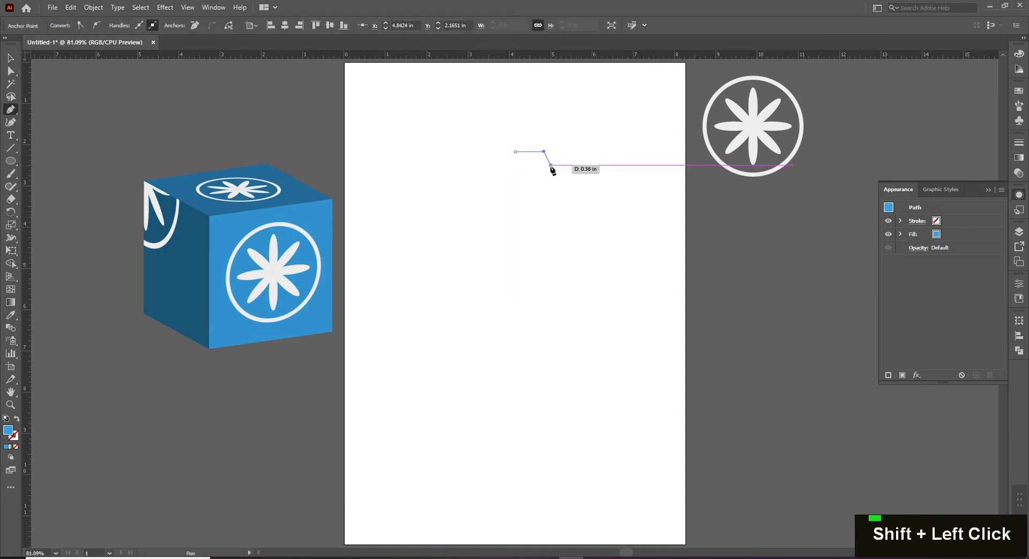
drag(548, 178, 541, 214)
shift+click(551, 201)
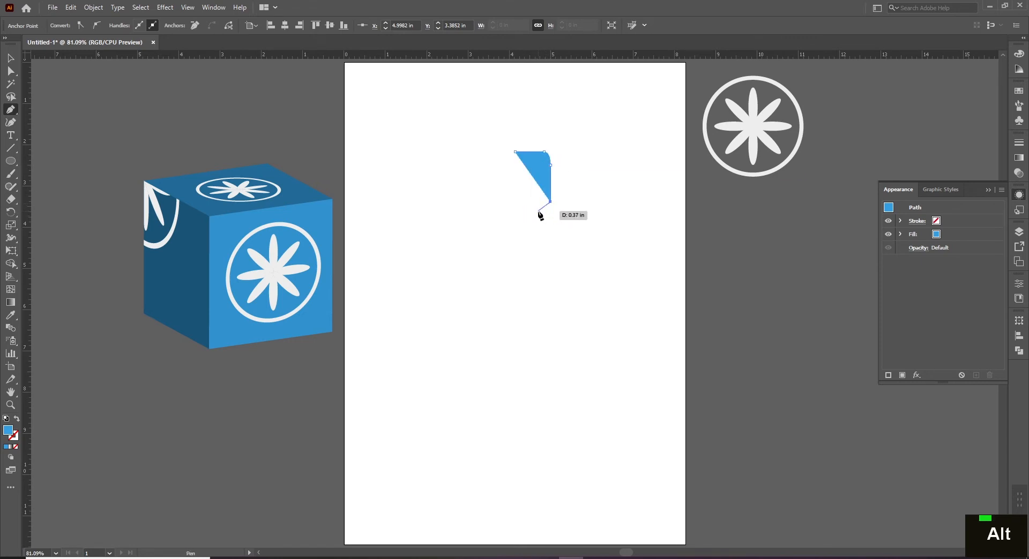
shift+click(526, 211)
key(v)
click(536, 169)
key(Delete)
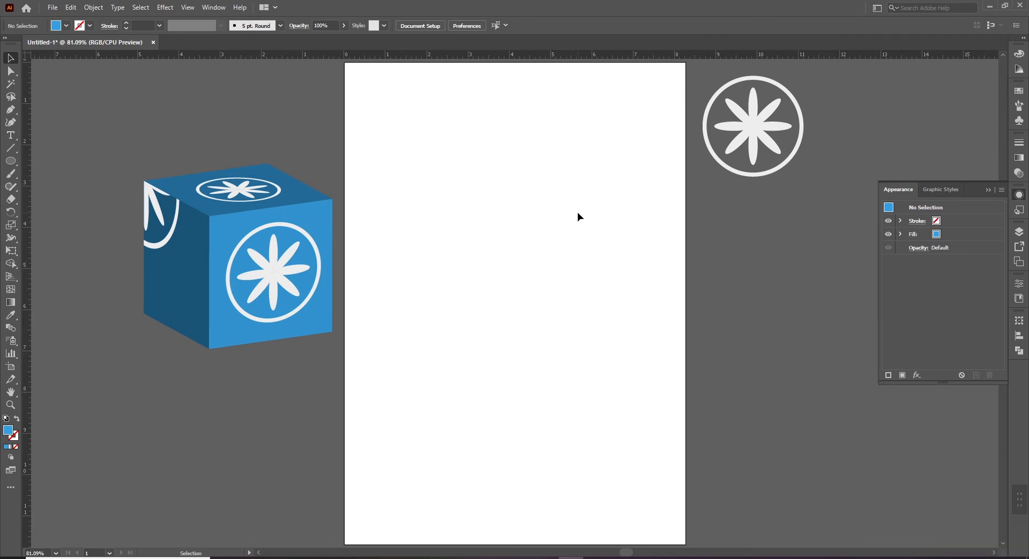
- Draw a tall rounded rectangle about 1.61 × 2.39 in with a corner radius of about 0.03 in on the artboard's upper half
key(super+space)
key(m)
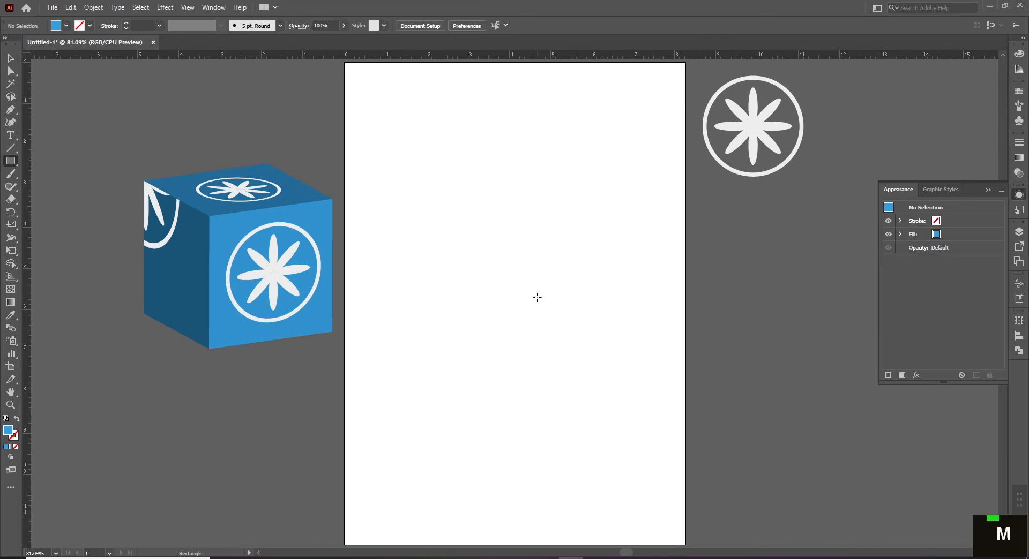
click(11, 161)
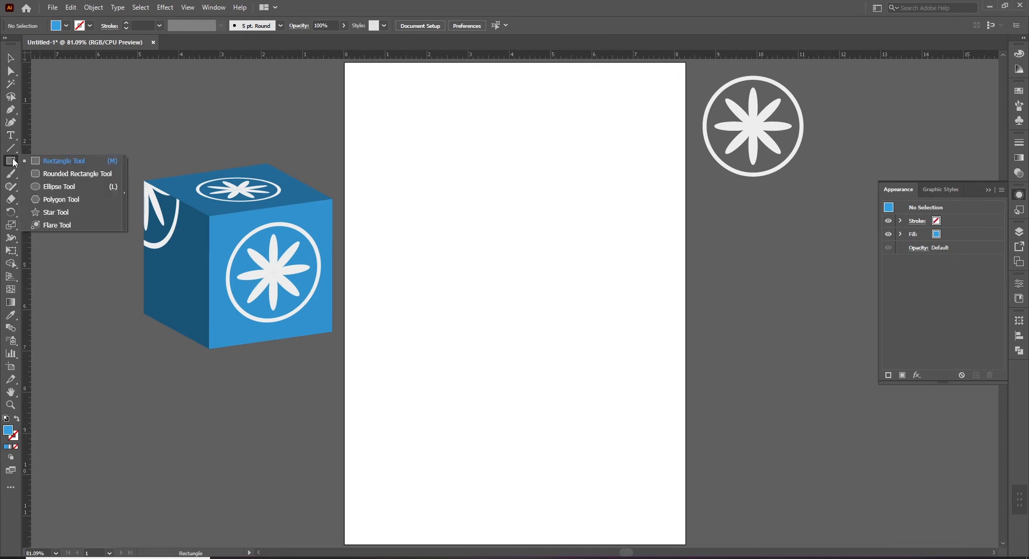
click(71, 177)
drag(475, 140, 541, 236)
key(Left)
key(Up)
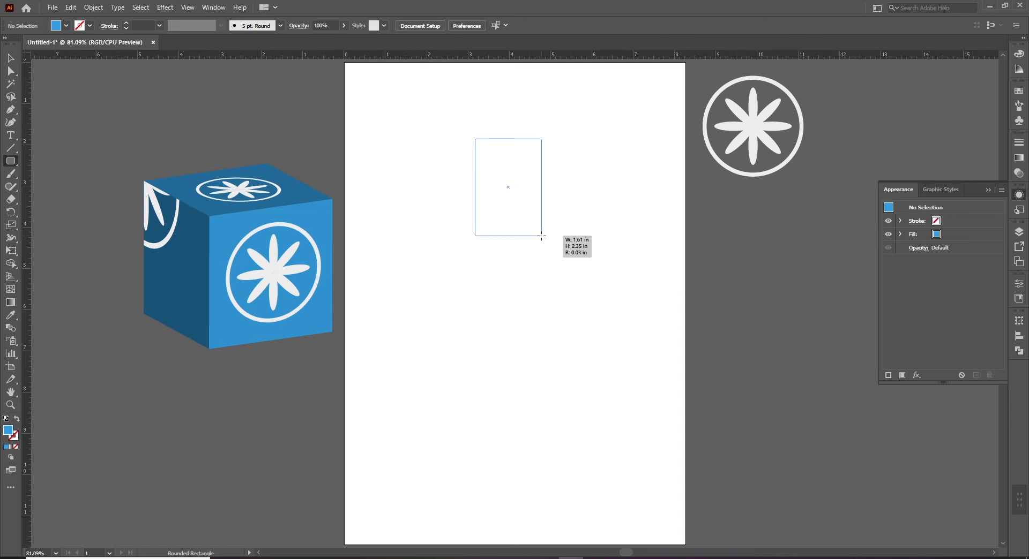
drag(541, 235, 542, 236)
- Move the blue rounded rectangle up toward the artboard's top edge
key(v)
click(550, 248)
drag(519, 194, 522, 153)
click(588, 218)
- Give the rounded rectangle a 1 pt black stroke and no fill
click(516, 147)
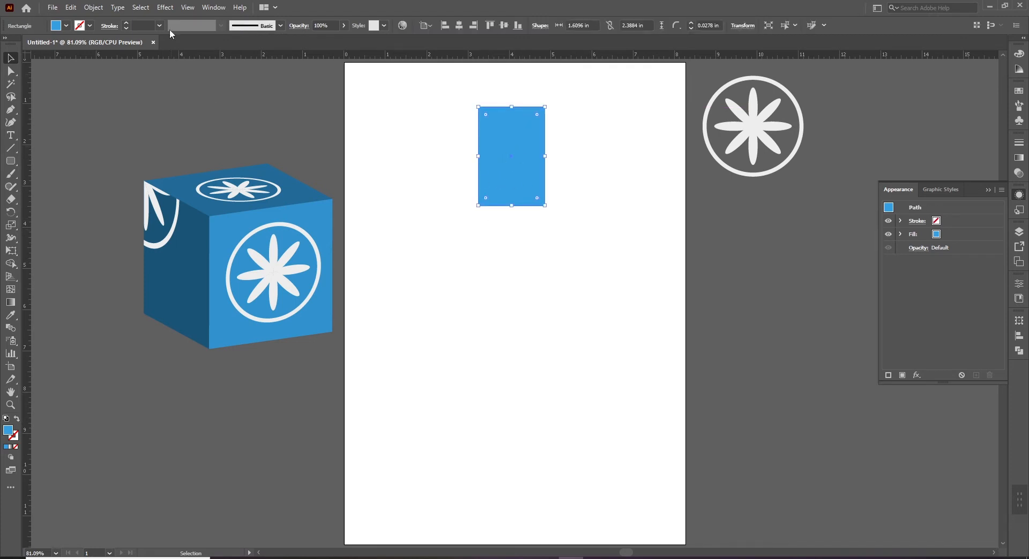
click(126, 24)
click(126, 23)
click(64, 26)
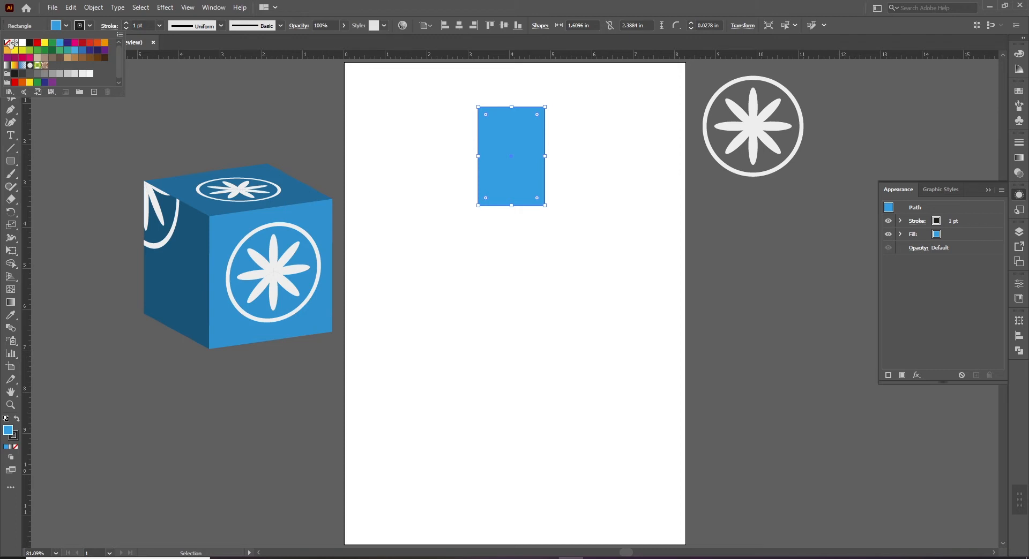
click(7, 43)
click(581, 295)
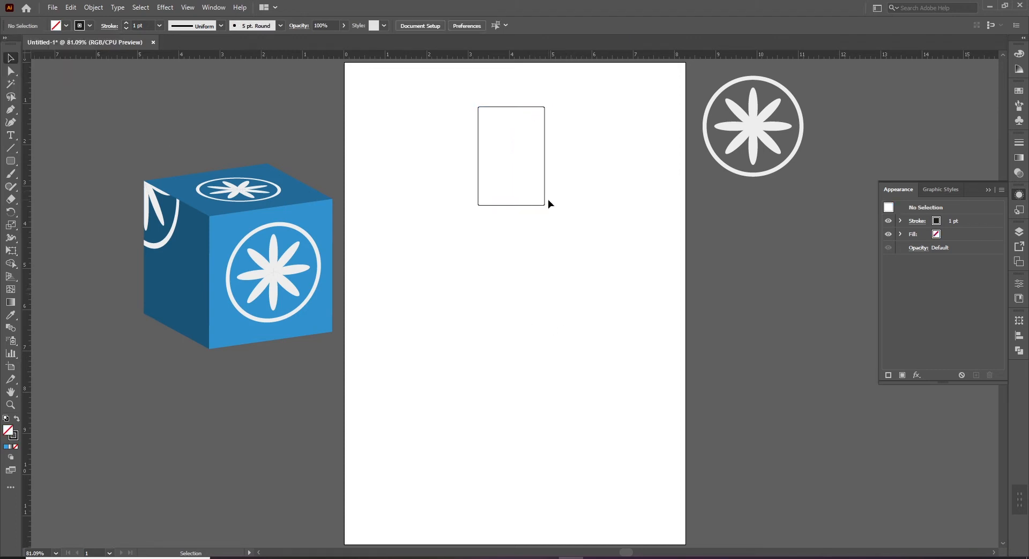
- Nudge the outlined rectangle slightly right toward the artboard's vertical centre line
click(545, 133)
key(Right)
key(Right)
key(Right)
key(Right)
key(Right)
key(Right)
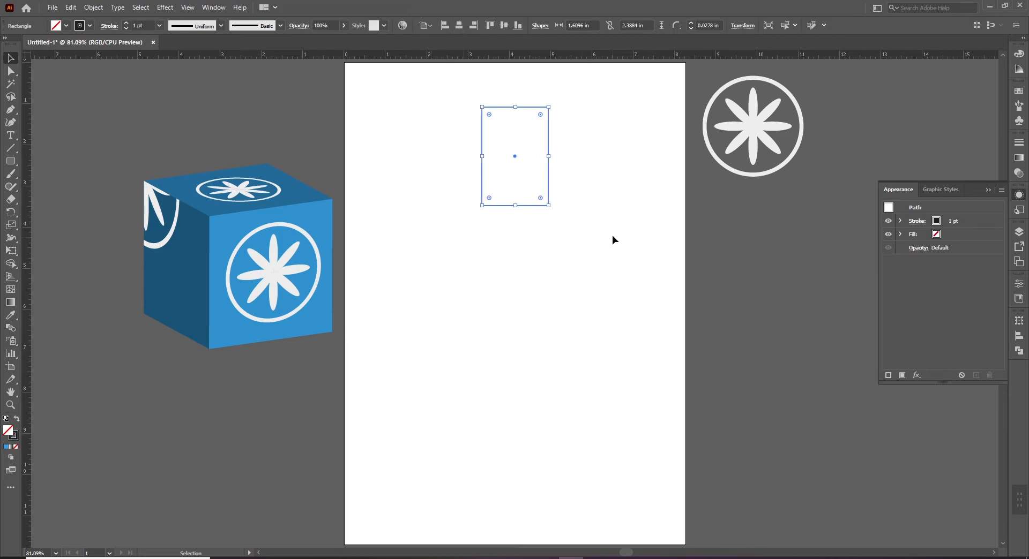
click(470, 262)
- Draw a thin rounded rectangle about 1.92 × 0.29 in across the base of the tall one as a collar
key(m)
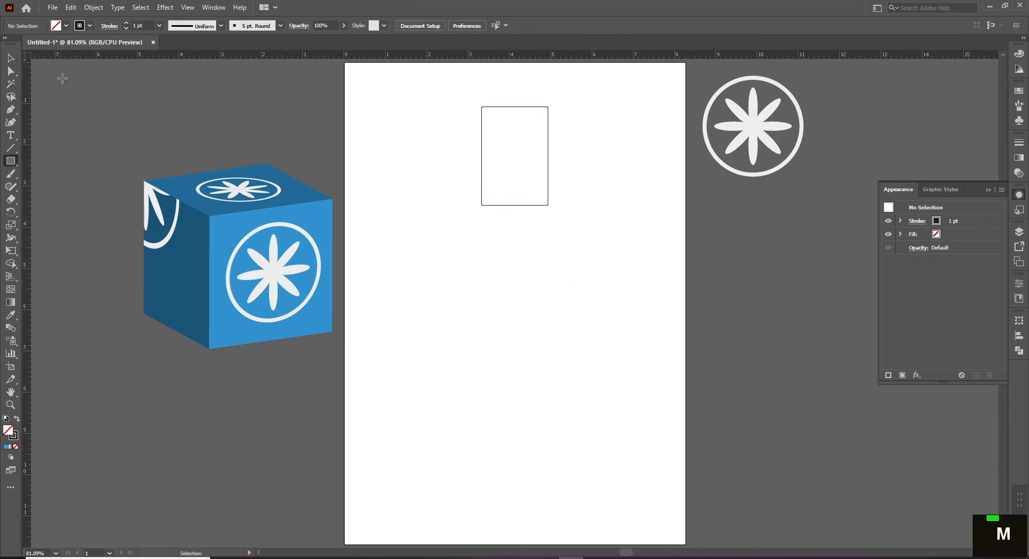
drag(11, 169, 60, 177)
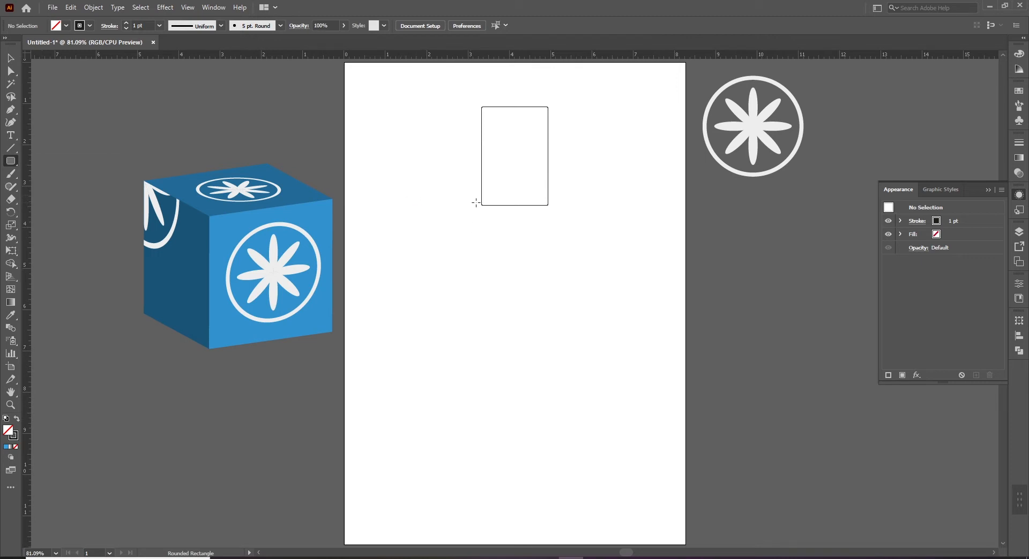
drag(473, 195, 552, 206)
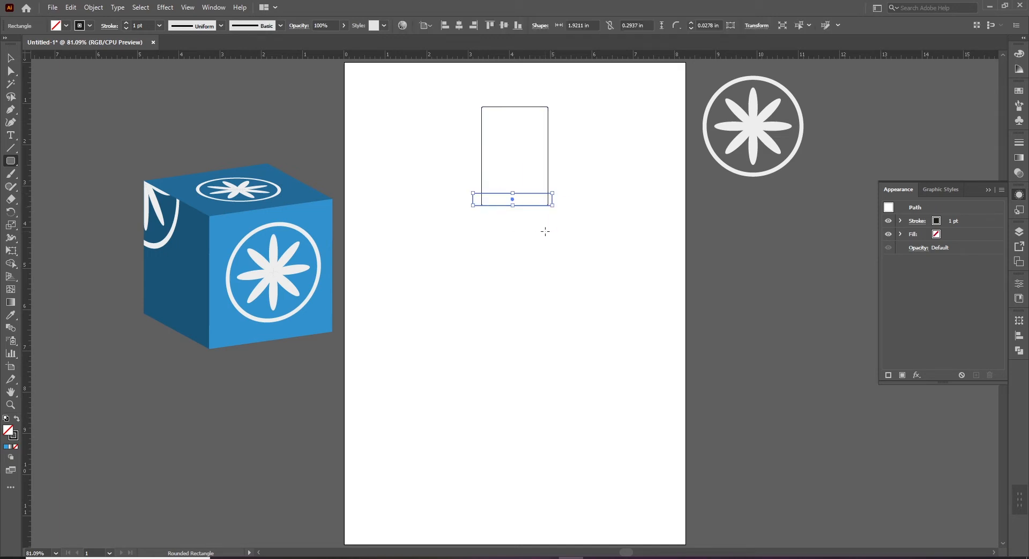
- Centre the tall rectangle and the thin collar horizontally on each other
key(v)
click(600, 230)
drag(590, 131, 510, 281)
click(410, 198)
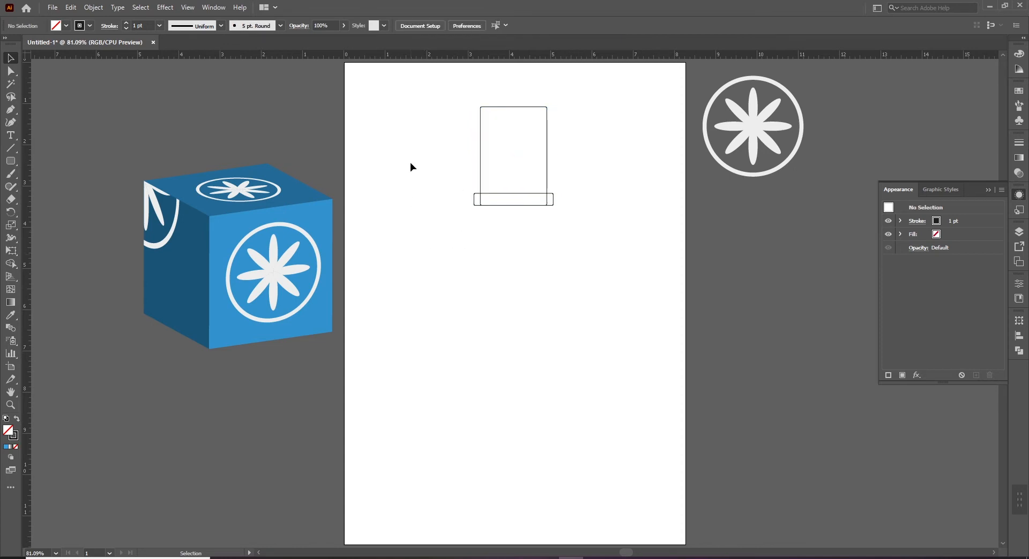
- Draw a large rounded rectangle about 5.3 in wide directly below the collar, reaching down to the artboard's lower part
key(m)
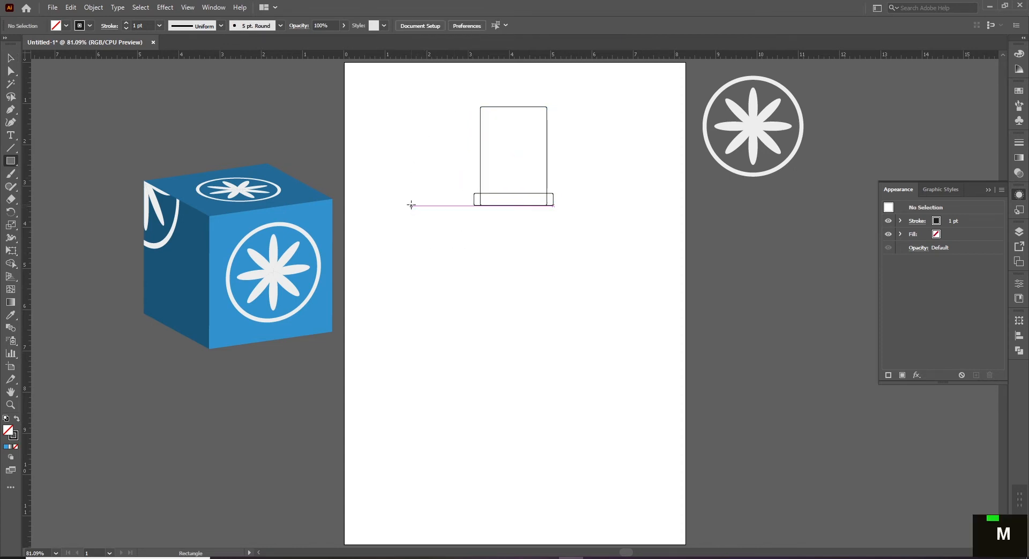
alt+click(11, 162)
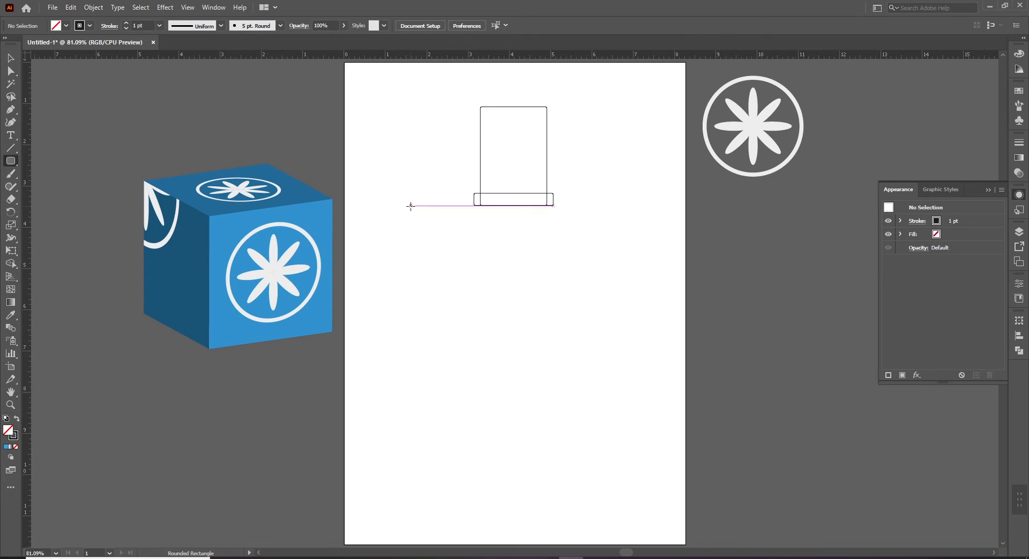
drag(405, 206, 624, 467)
key(v)
click(646, 139)
- Centre all three rectangles horizontally on each other and on the artboard
drag(626, 83, 483, 385)
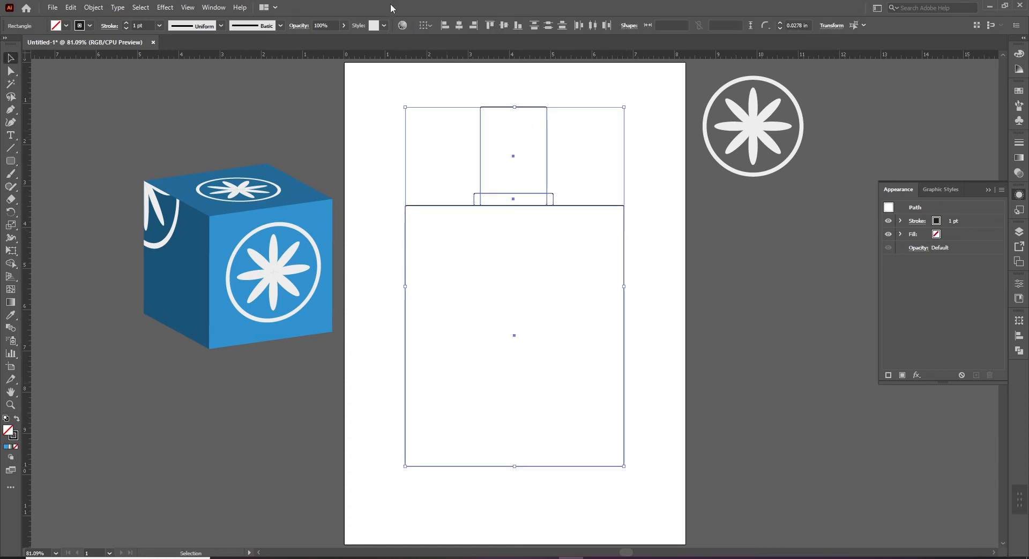
click(458, 25)
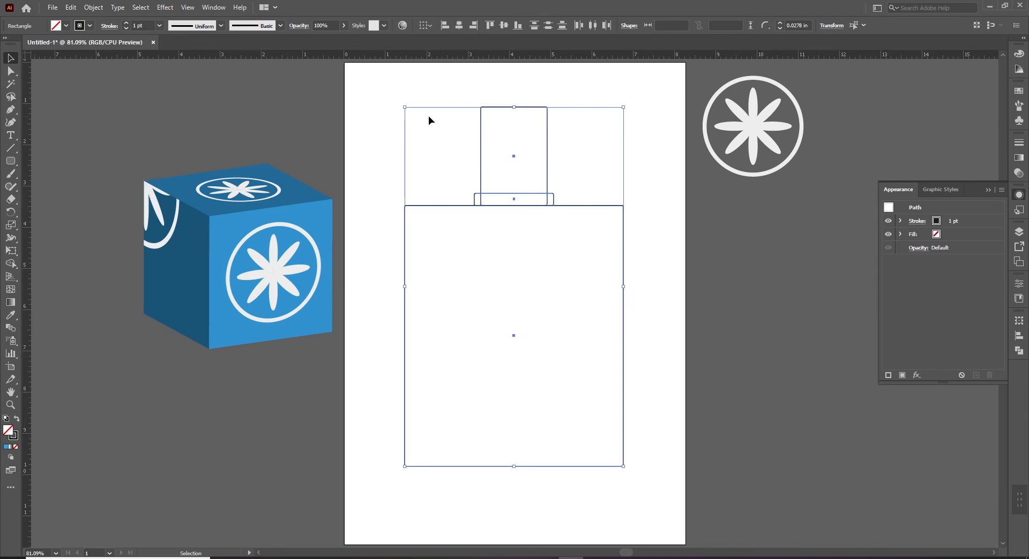
click(425, 25)
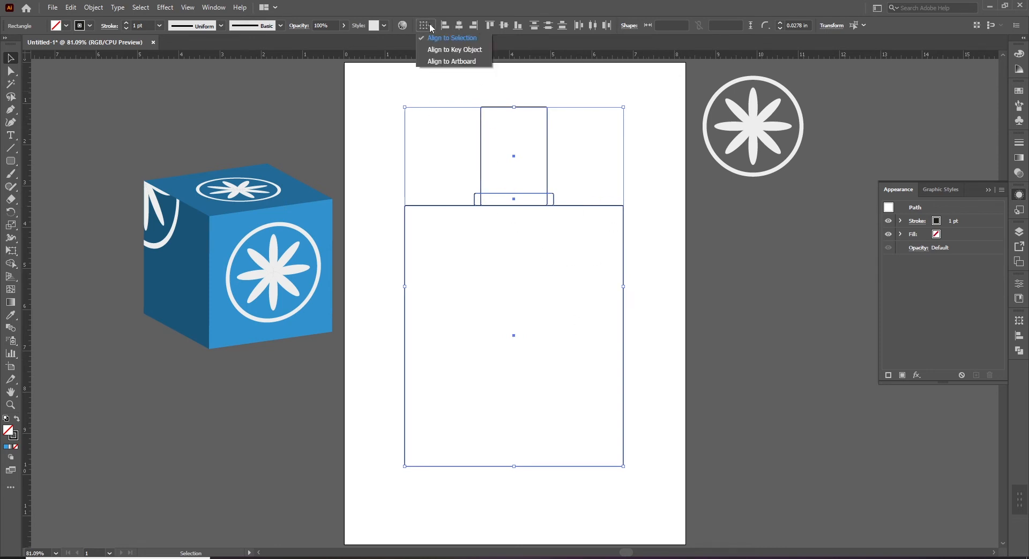
click(451, 61)
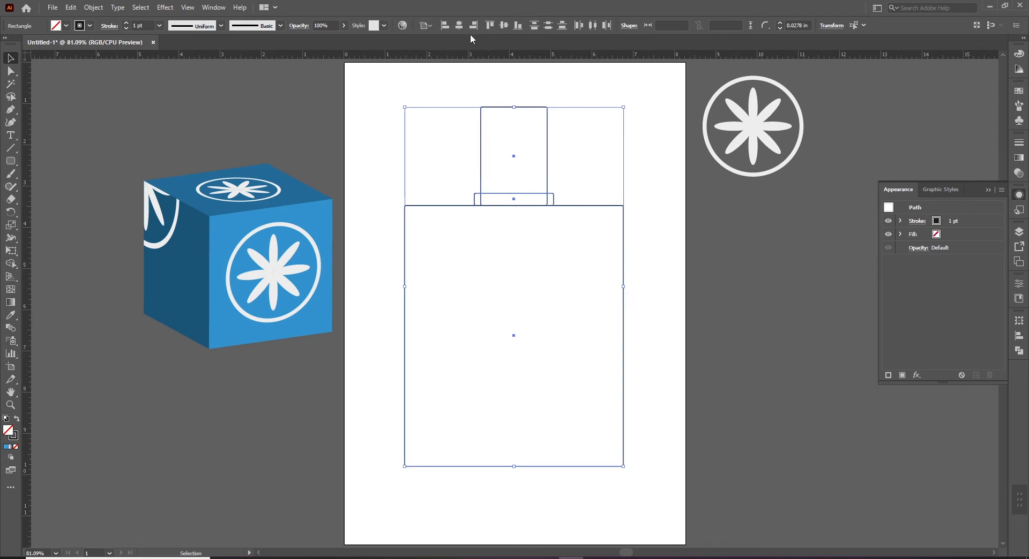
click(459, 25)
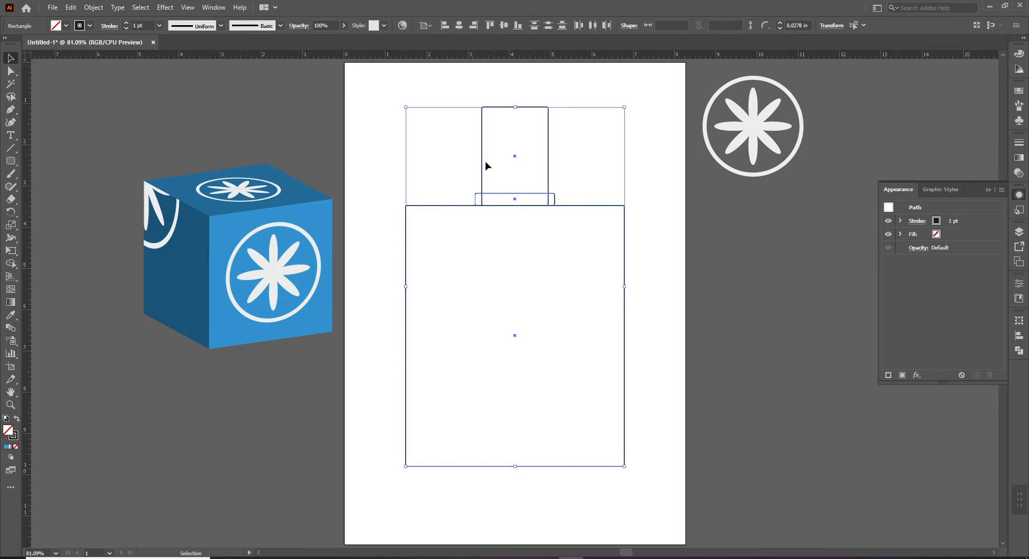
- Set the alignment reference back to Align to Selection, and move the blue cube about 1.22 in further left of the artboard
click(428, 23)
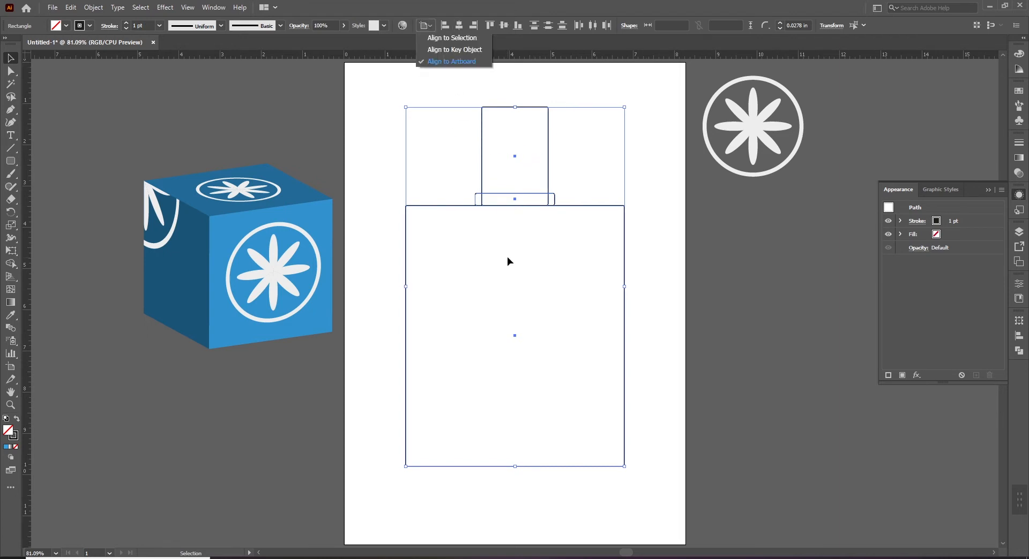
click(431, 39)
click(660, 239)
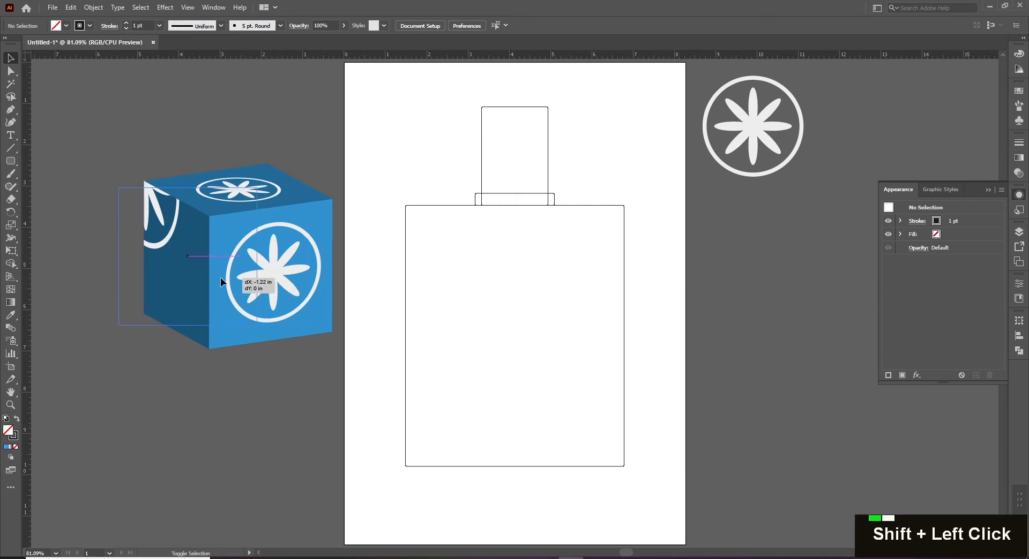
drag(220, 277, 169, 277)
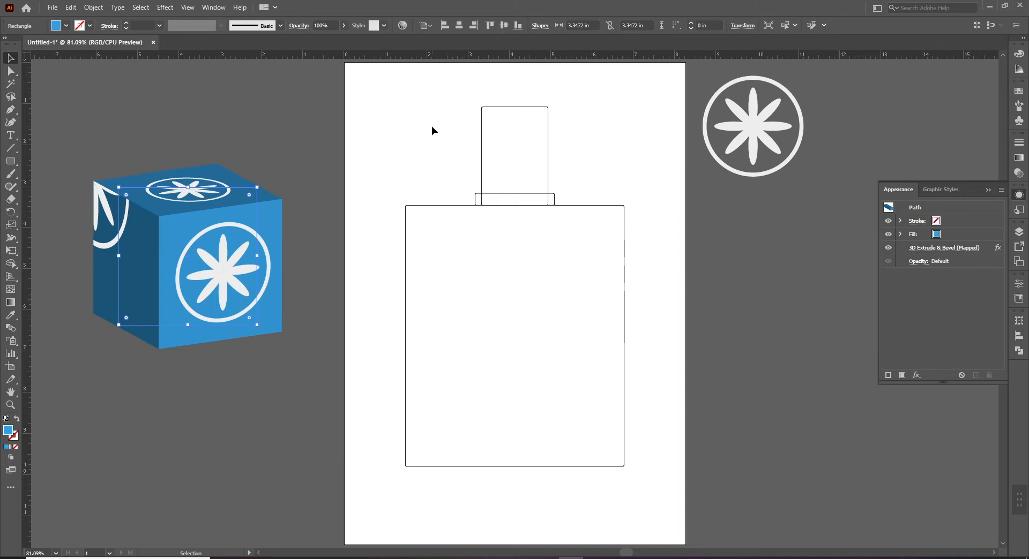
- Unite the three rectangles into a single bottle-shaped outline with Pathfinder
drag(423, 89, 526, 305)
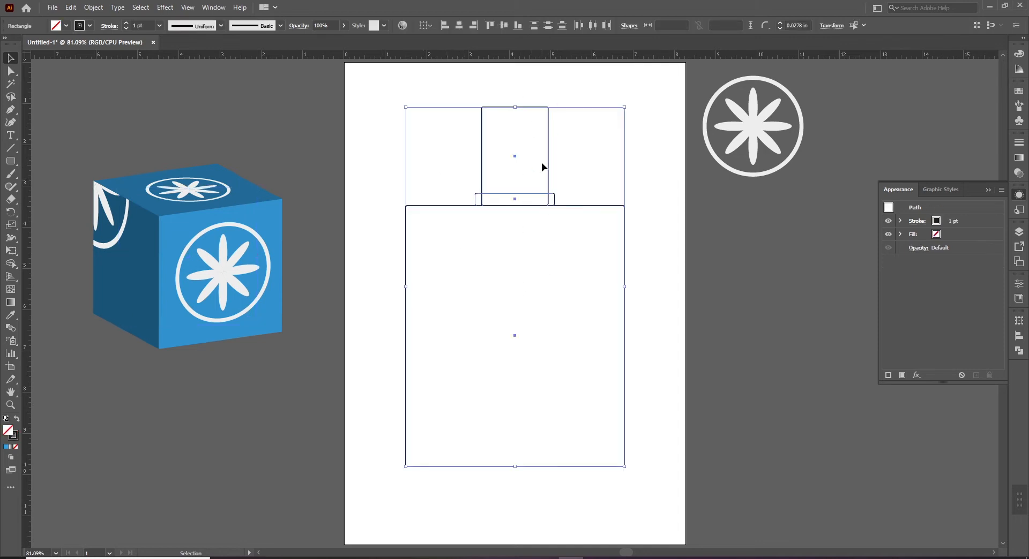
click(1019, 351)
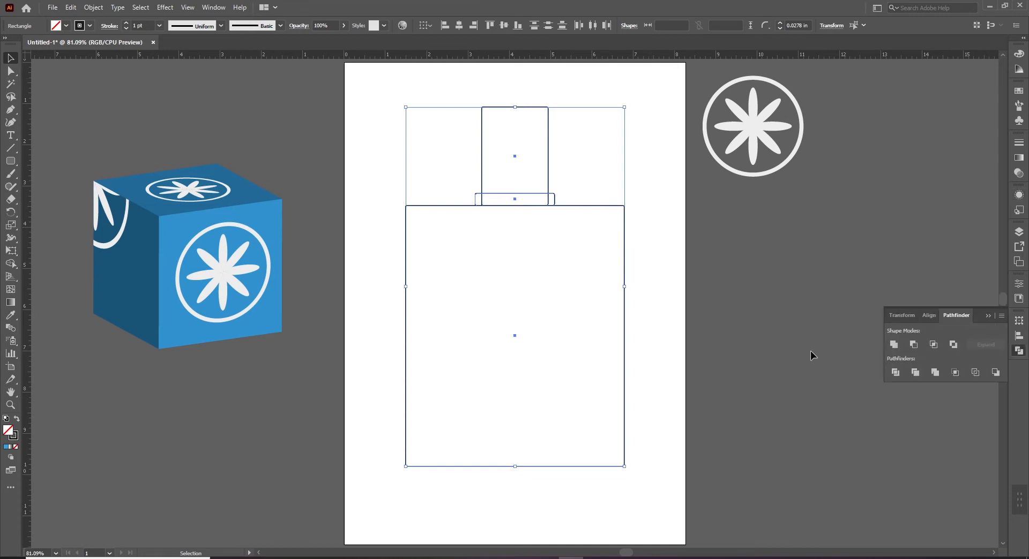
click(894, 345)
click(647, 333)
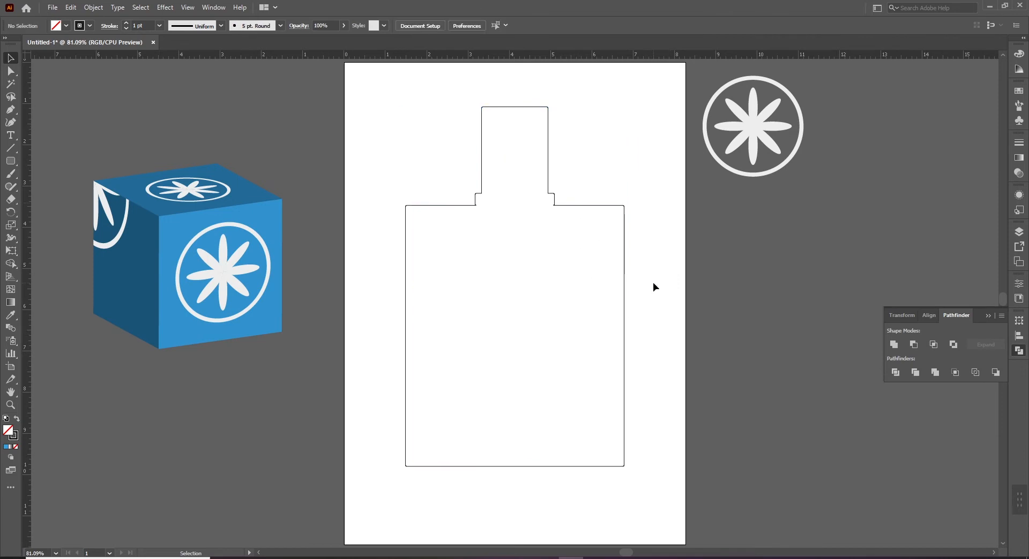
- Fill the bottle shape with yellow-orange and remove its stroke
click(586, 207)
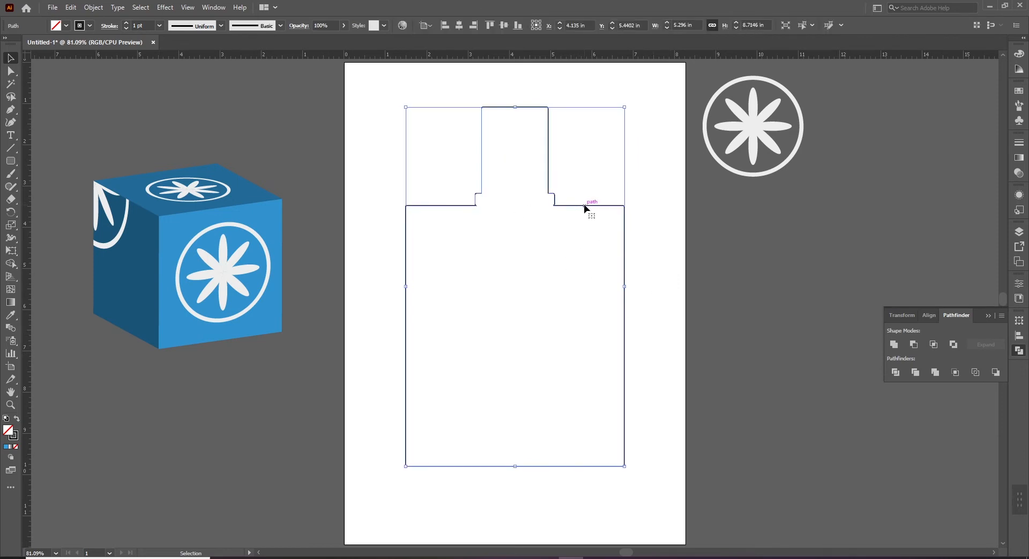
click(66, 25)
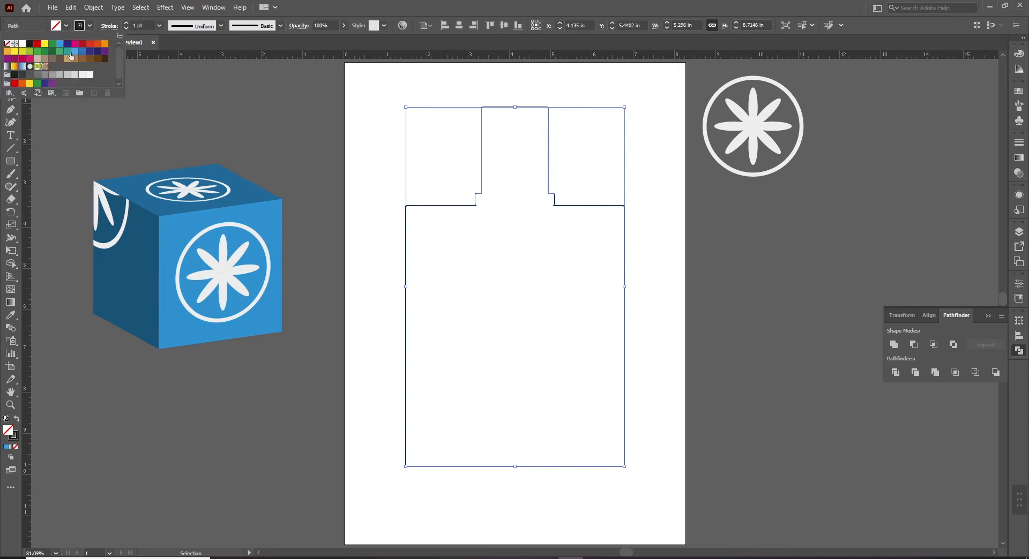
click(30, 51)
click(7, 51)
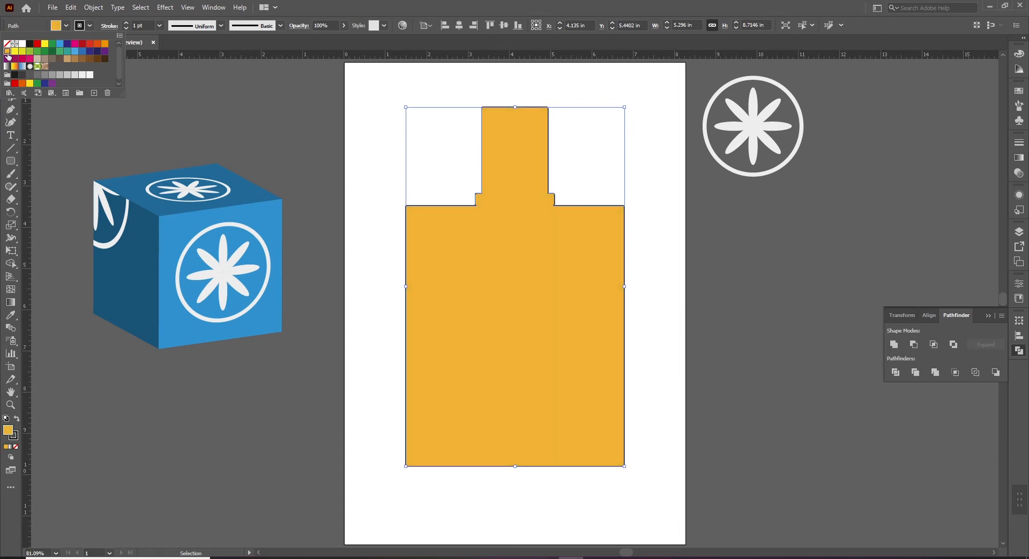
click(90, 25)
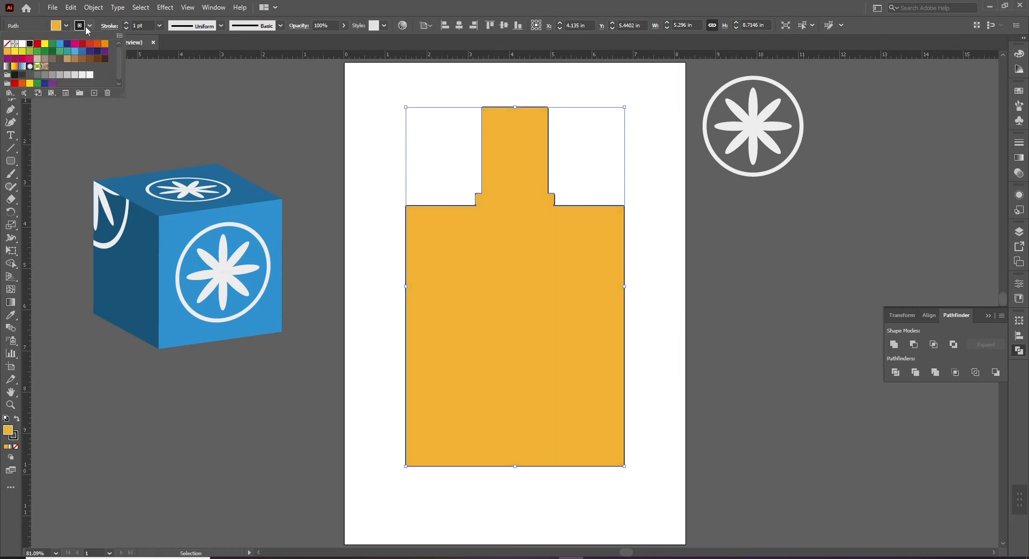
click(7, 44)
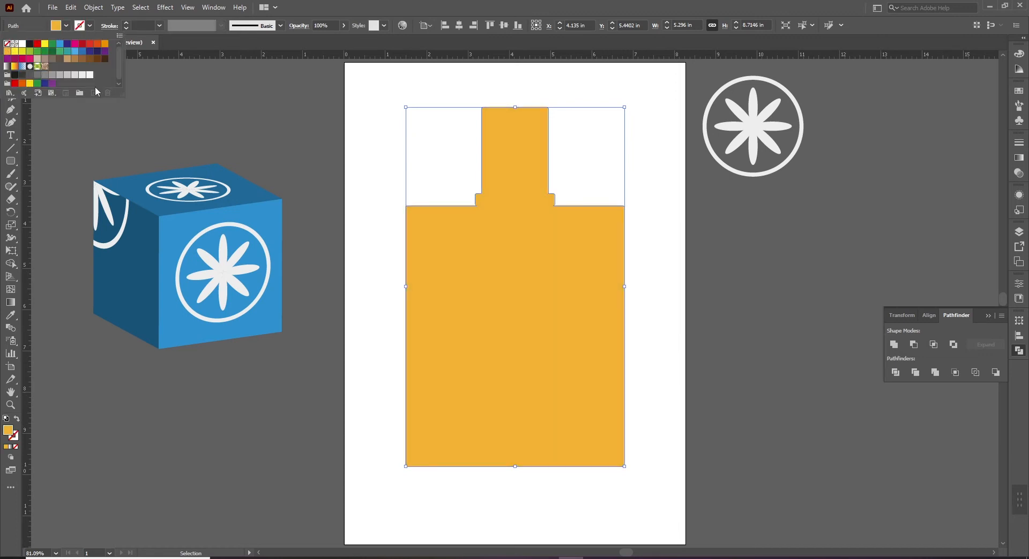
- Change the bottle shape's fill to a darker yellow, #DBB92A
double_click(8, 431)
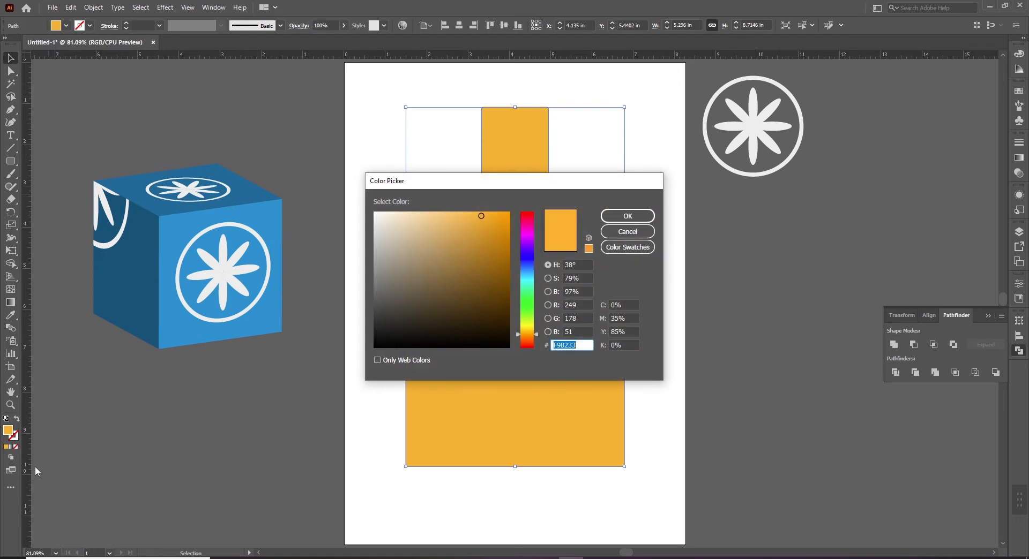
click(536, 335)
drag(536, 335, 538, 332)
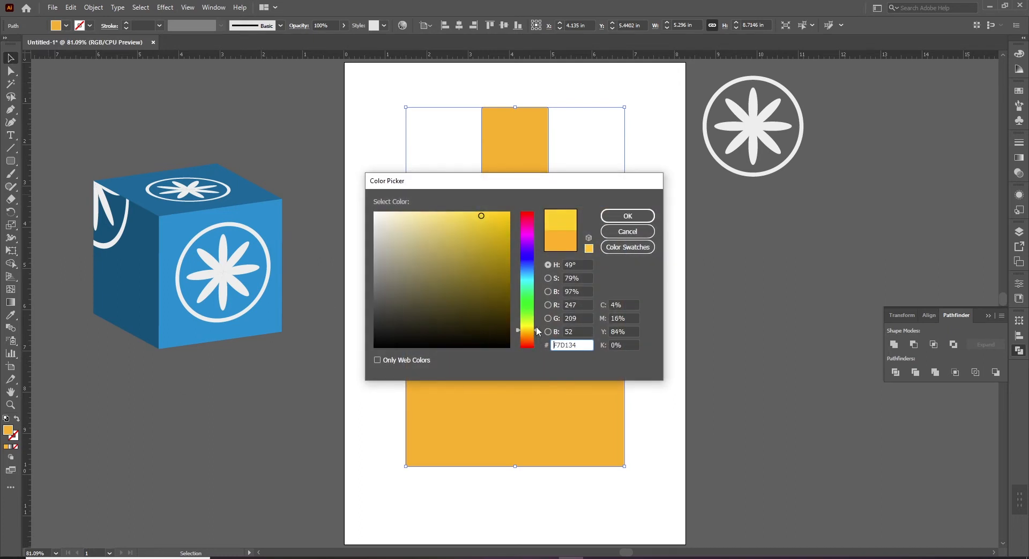
drag(481, 216, 486, 218)
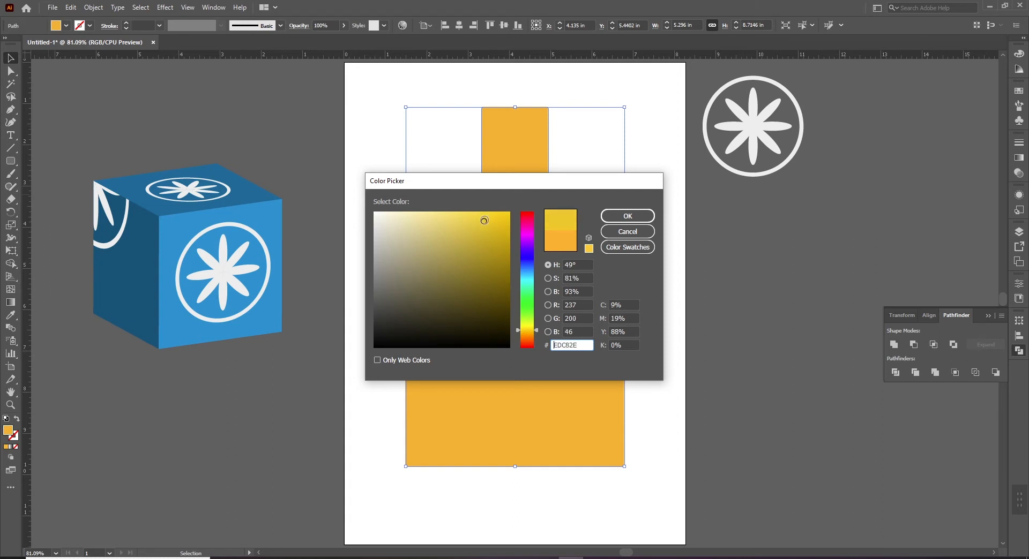
click(628, 216)
click(674, 278)
click(535, 312)
double_click(8, 431)
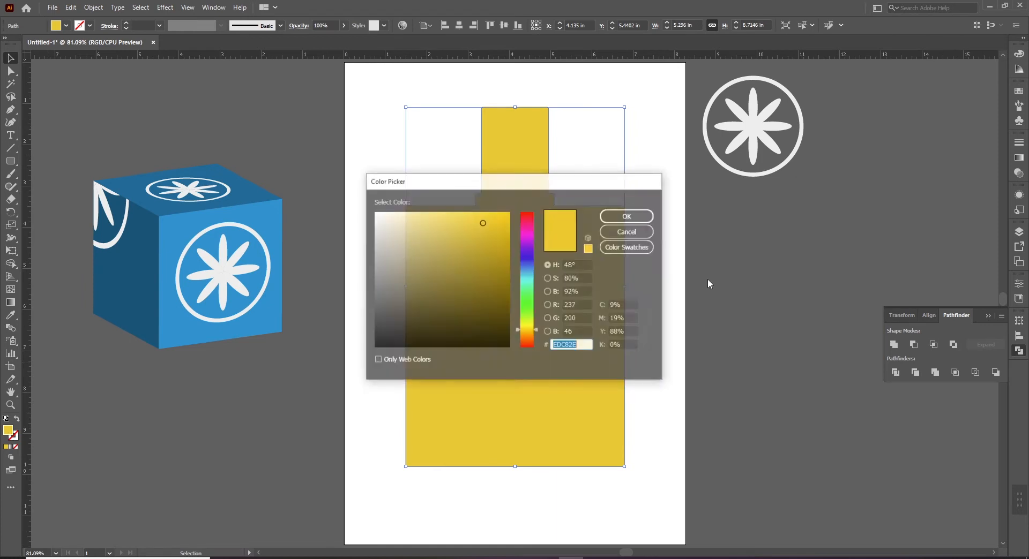
click(487, 230)
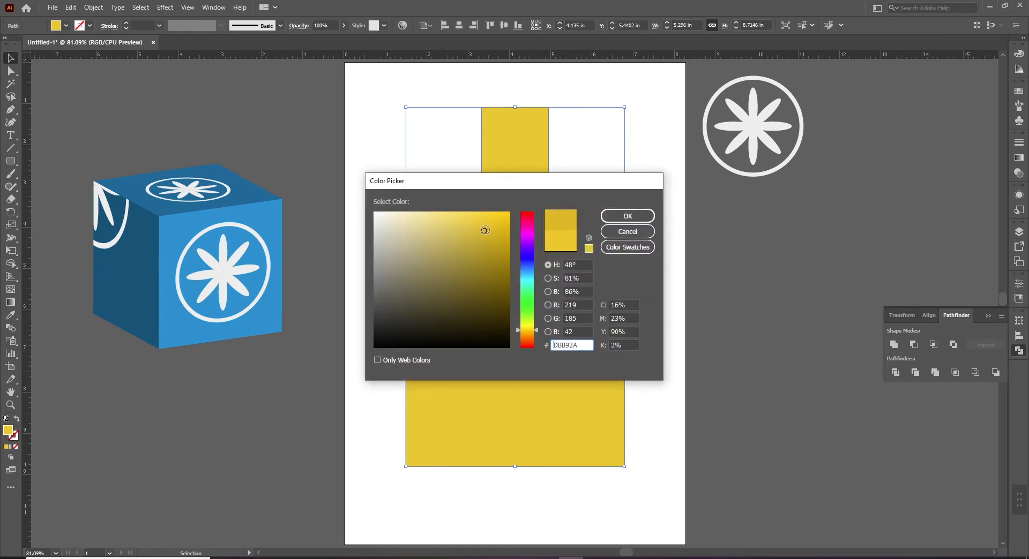
click(628, 216)
click(659, 417)
click(545, 339)
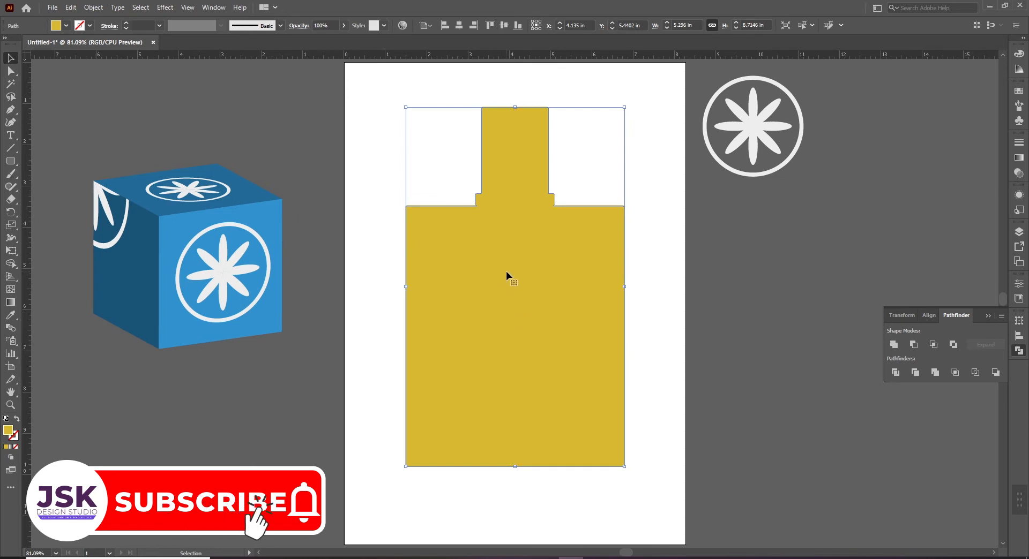
- Try the 3D Revolve effect on the full bottle silhouette
click(165, 7)
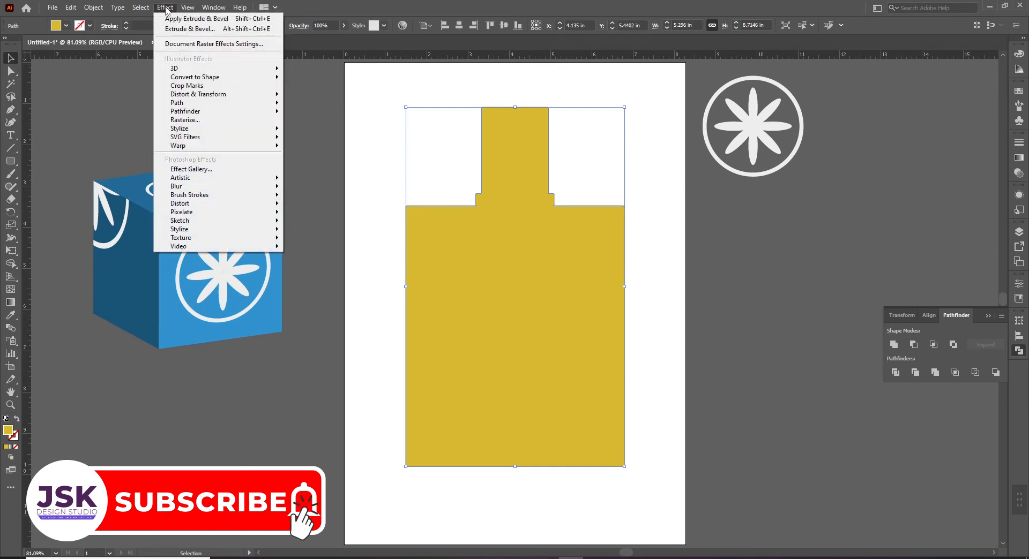
mouse_move(257, 68)
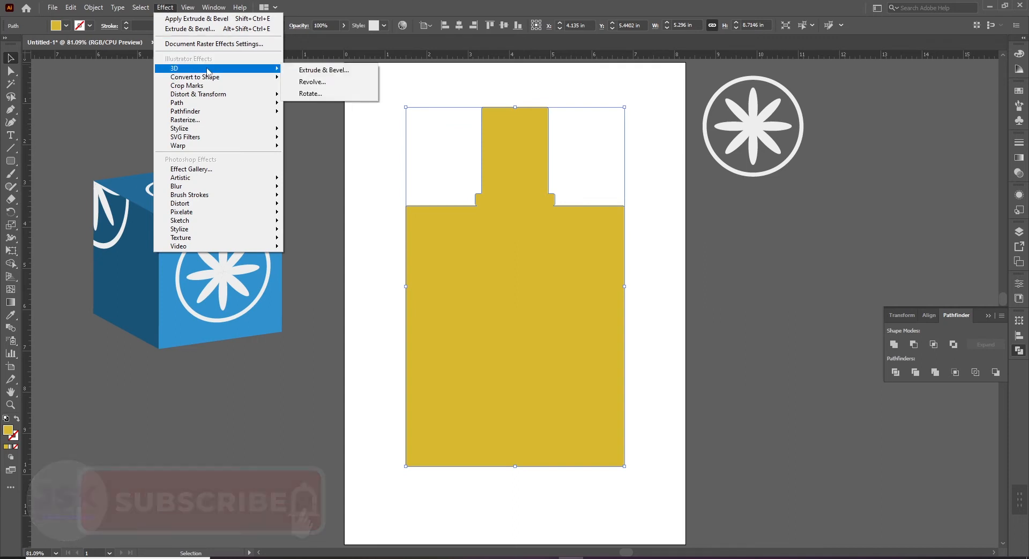
click(364, 84)
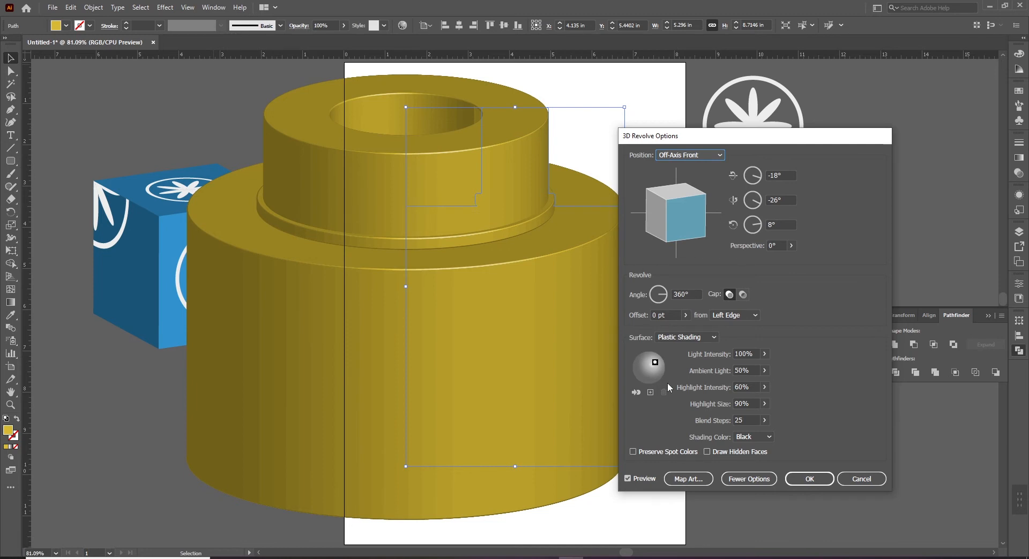
click(863, 481)
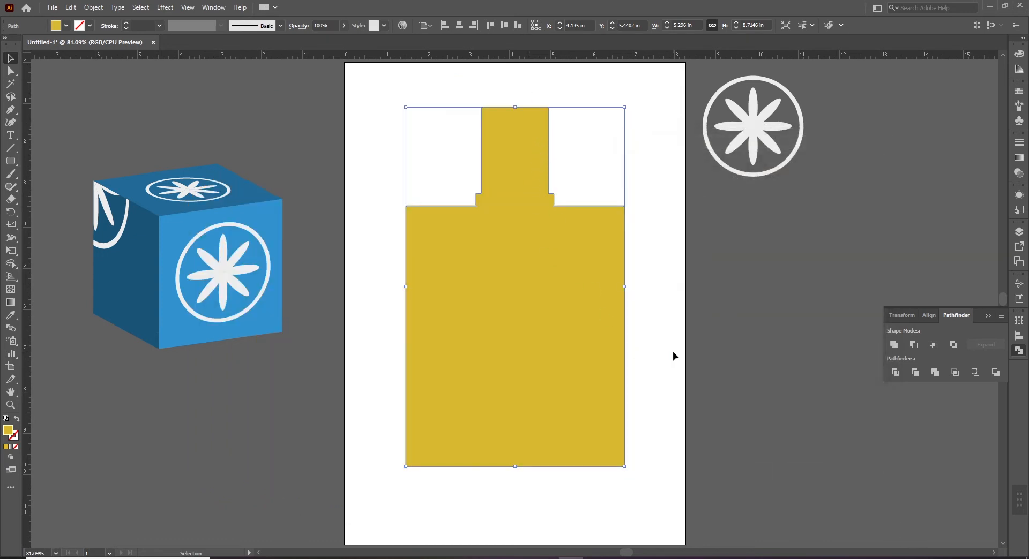
- Draw a rectangle about 10.1 in tall over the bottle's left half up to its centre line, and check the overlap in outline view
click(652, 279)
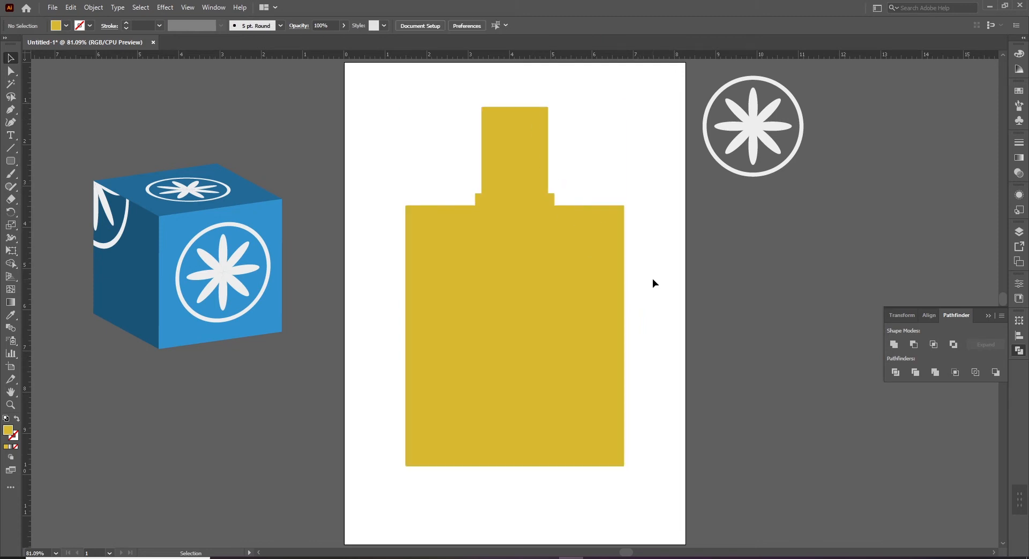
key(m)
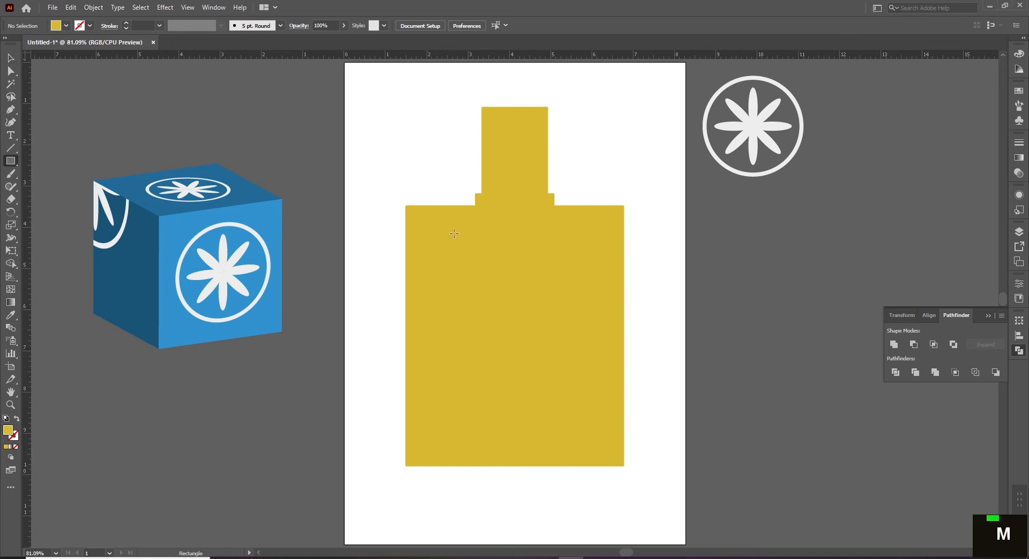
drag(366, 80, 515, 497)
key(v)
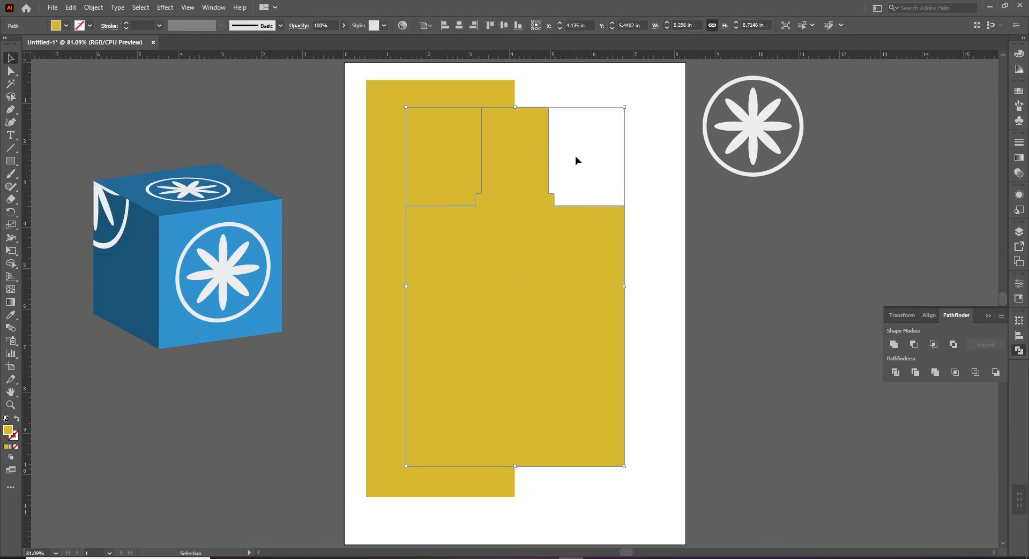
click(532, 95)
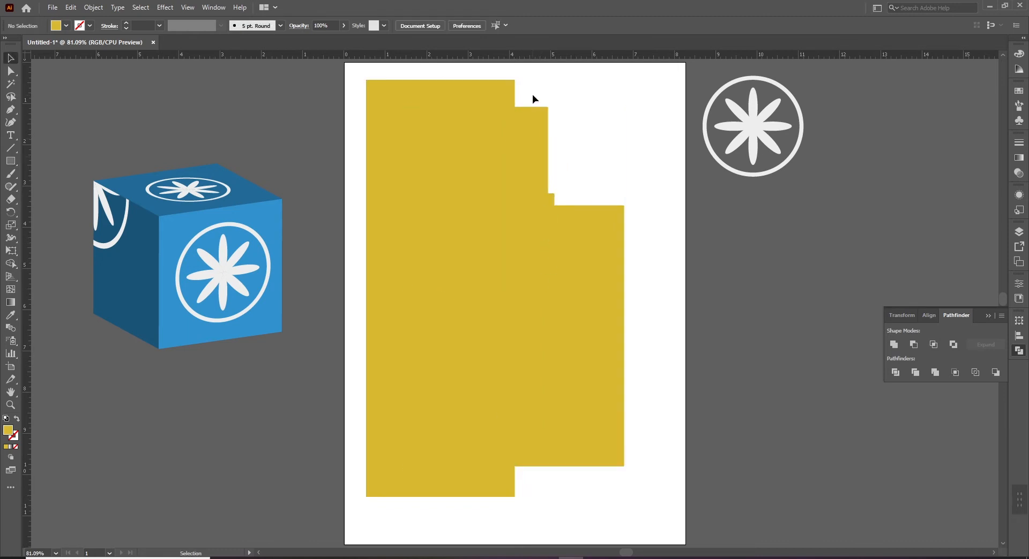
key(ctrl+y)
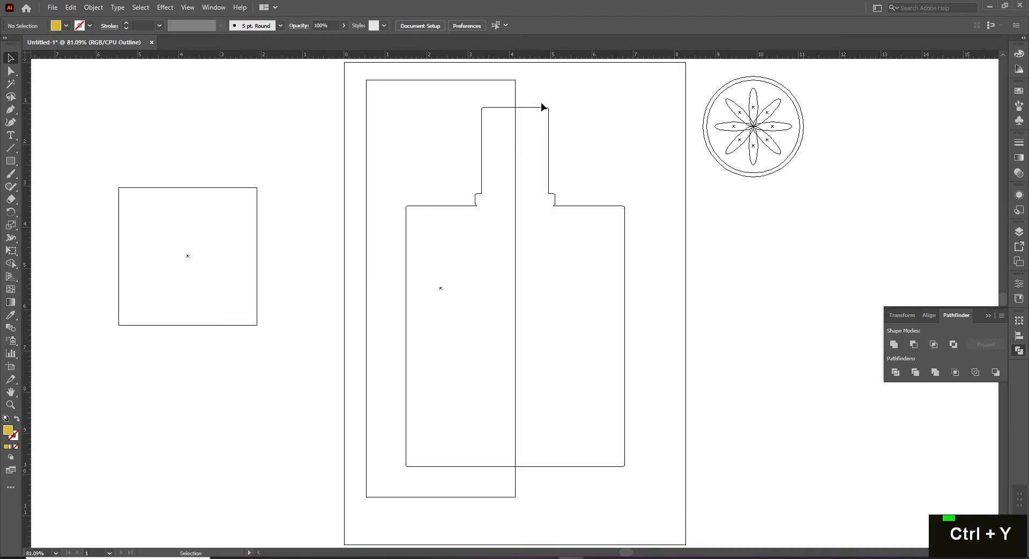
click(548, 122)
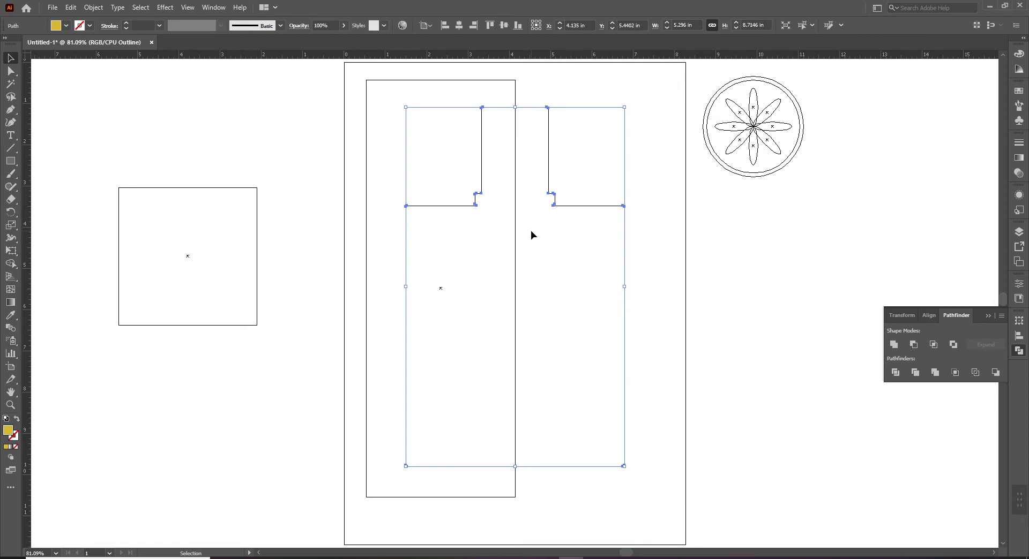
key(ctrl+y)
- Divide the bottle and the overlapping rectangle with Pathfinder, and ungroup the pieces
click(640, 187)
drag(637, 145, 438, 297)
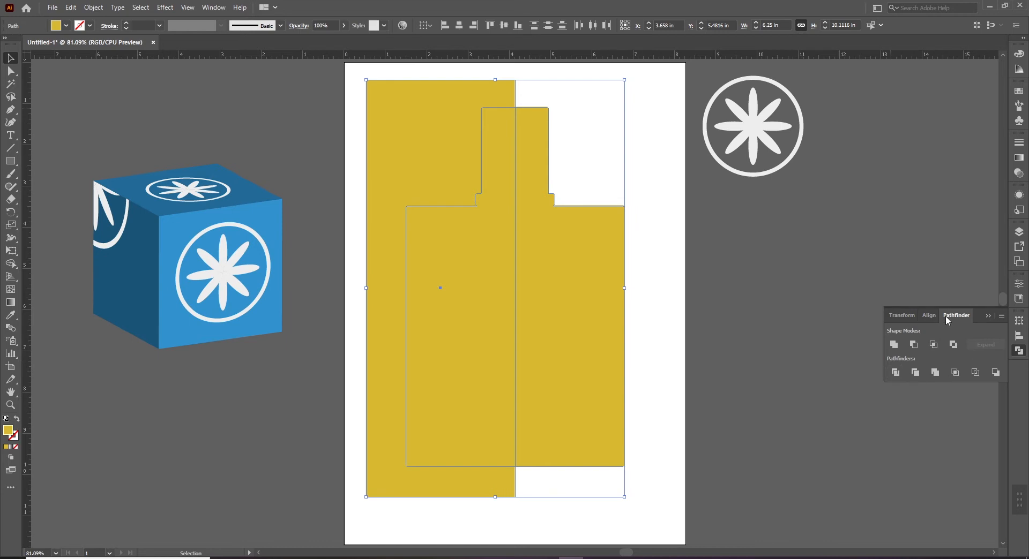
click(895, 373)
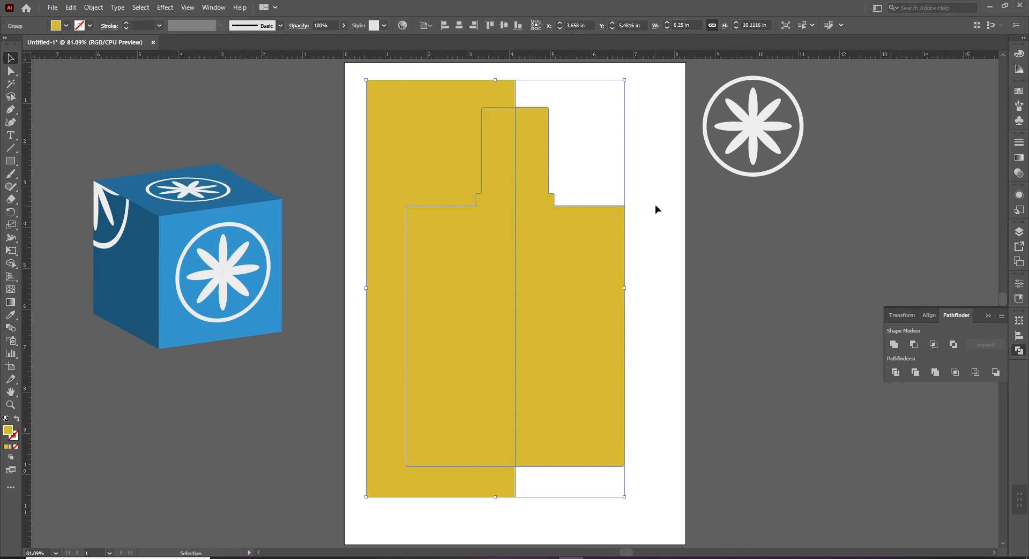
right_click(513, 194)
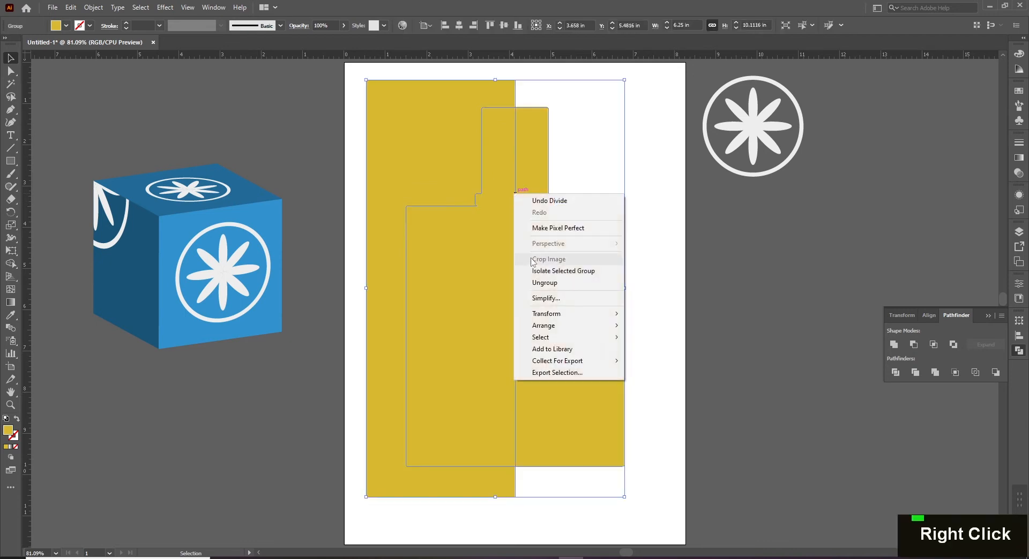
click(549, 283)
click(669, 339)
- Delete the surplus rectangle piece and the left half of the bottle
click(432, 136)
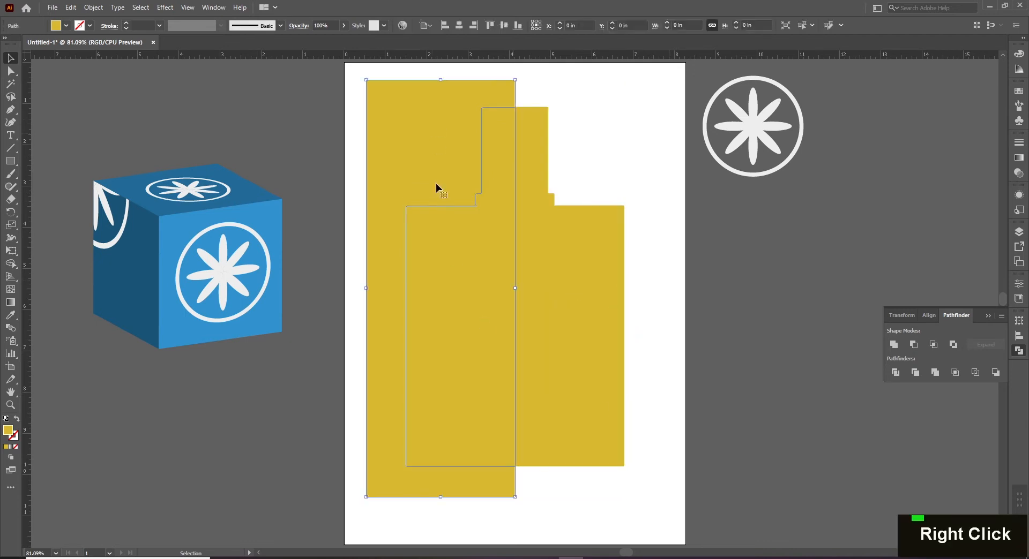
key(Delete)
click(474, 336)
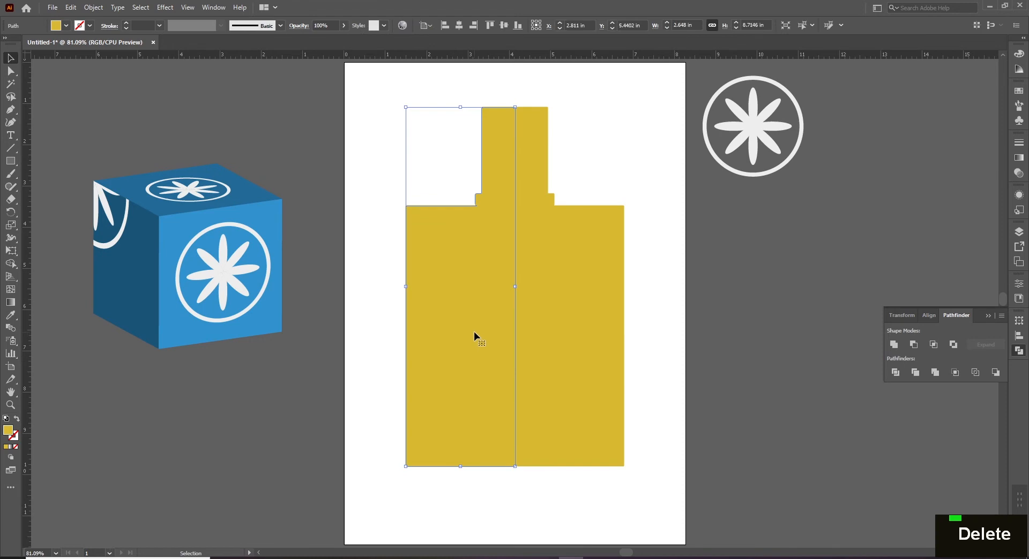
key(Delete)
- Try the 3D Revolve effect on the bottle's right half, rotating 360° from the left edge
click(574, 255)
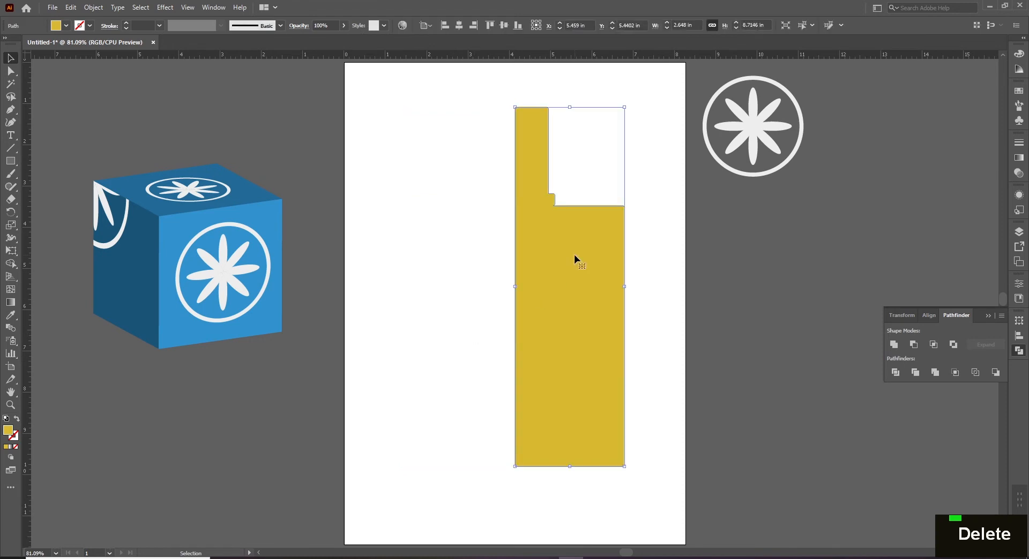
click(166, 8)
mouse_move(188, 67)
click(313, 82)
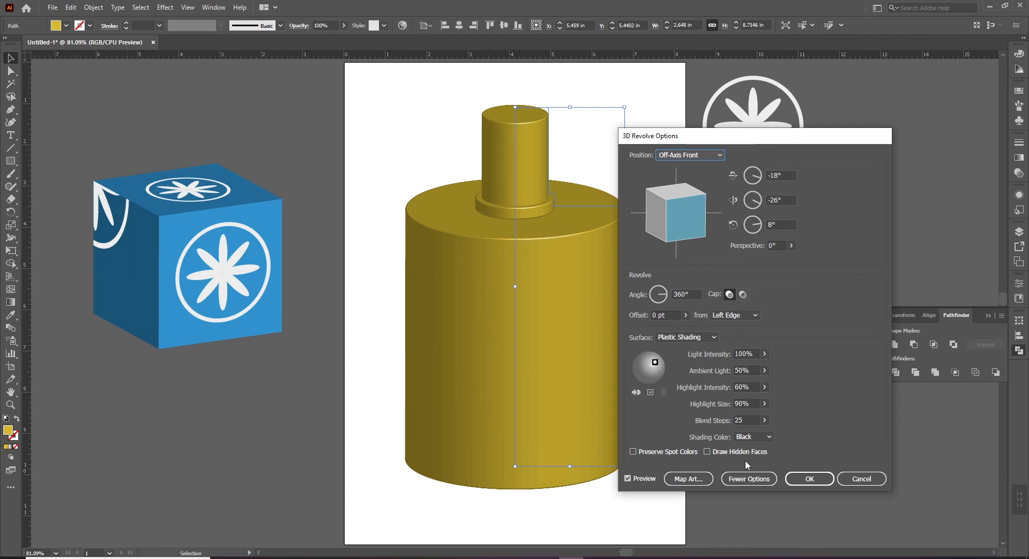
click(857, 478)
key(ctrl+z)
click(660, 235)
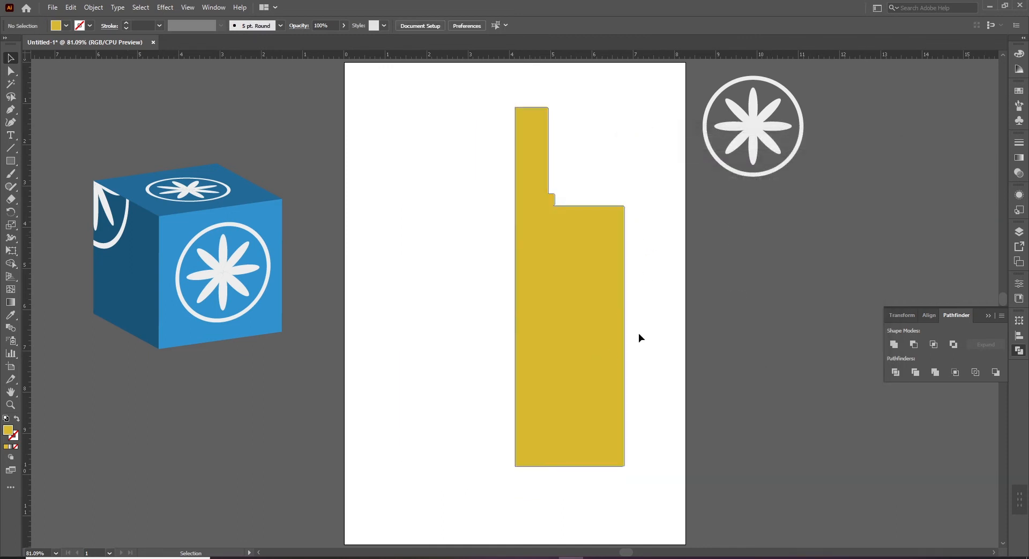
- Delete the half-bottle shape and draw a horizontal rounded rectangle about 2.92 × 0.69 in near the top of the artboard
click(568, 303)
key(Delete)
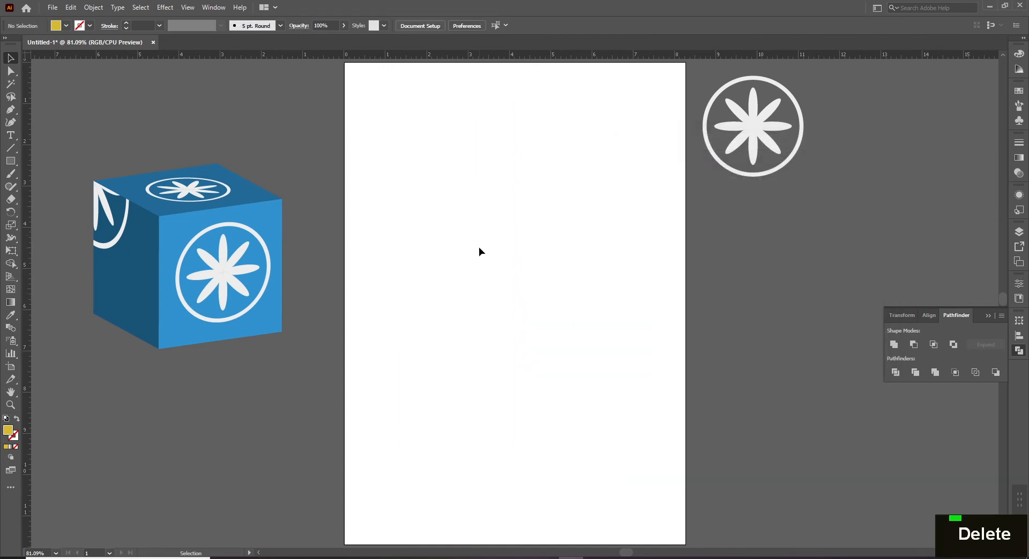
drag(10, 161, 59, 174)
drag(447, 121, 567, 150)
key(v)
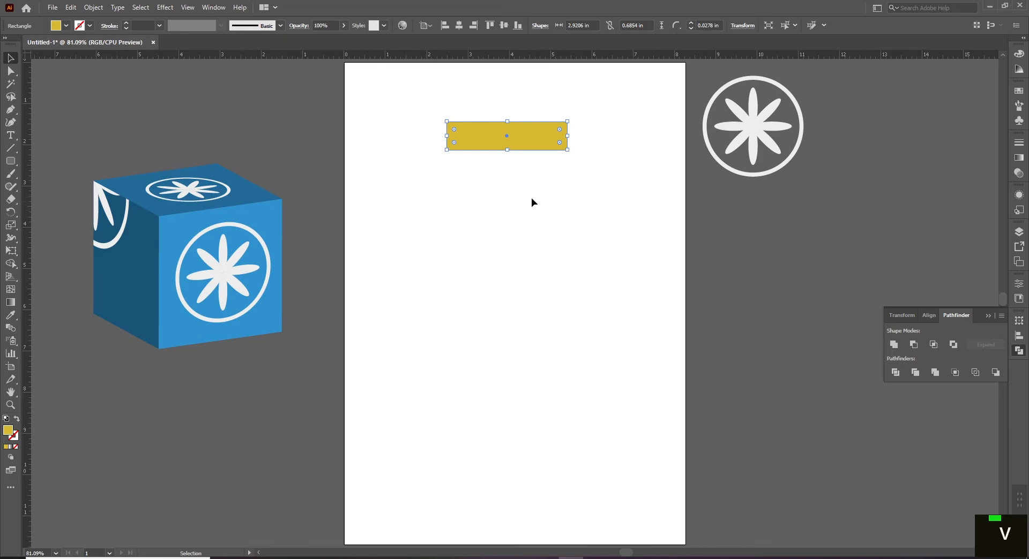
- Draw a narrower upright rounded rectangle overlapping the underside of the horizontal bar, and centre the two horizontally on each other
drag(10, 160, 41, 180)
drag(473, 146, 536, 261)
key(v)
drag(603, 113, 375, 284)
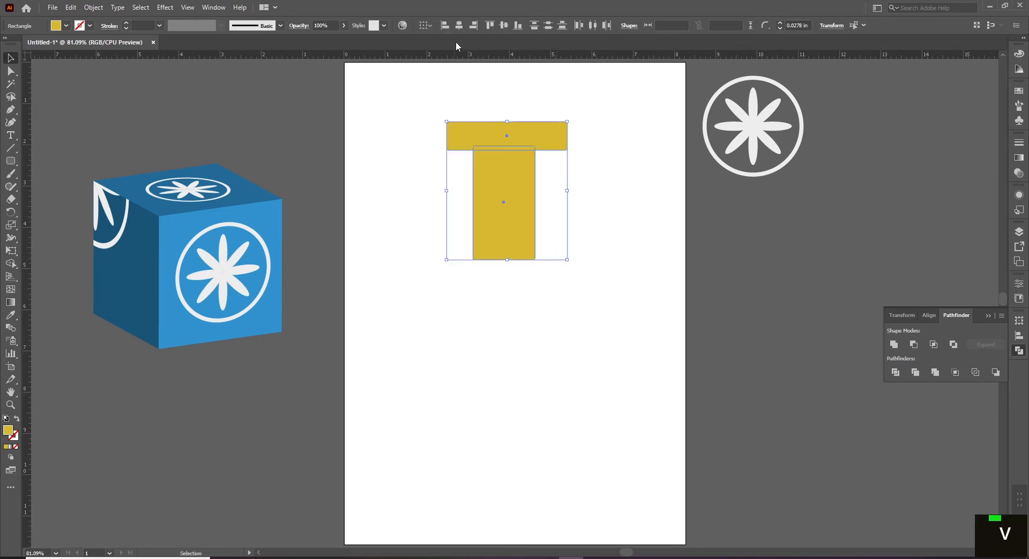
click(619, 279)
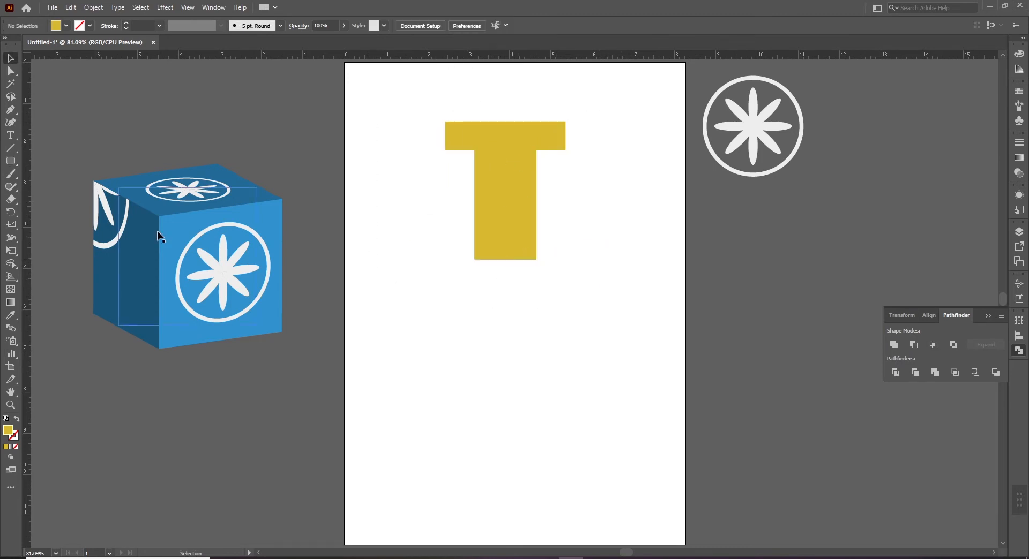
- Draw a thin horizontal rounded rectangle about 2.43 × 0.37 in across the foot of the upright one
key(m)
drag(11, 161, 81, 175)
drag(449, 257, 552, 266)
key(space)
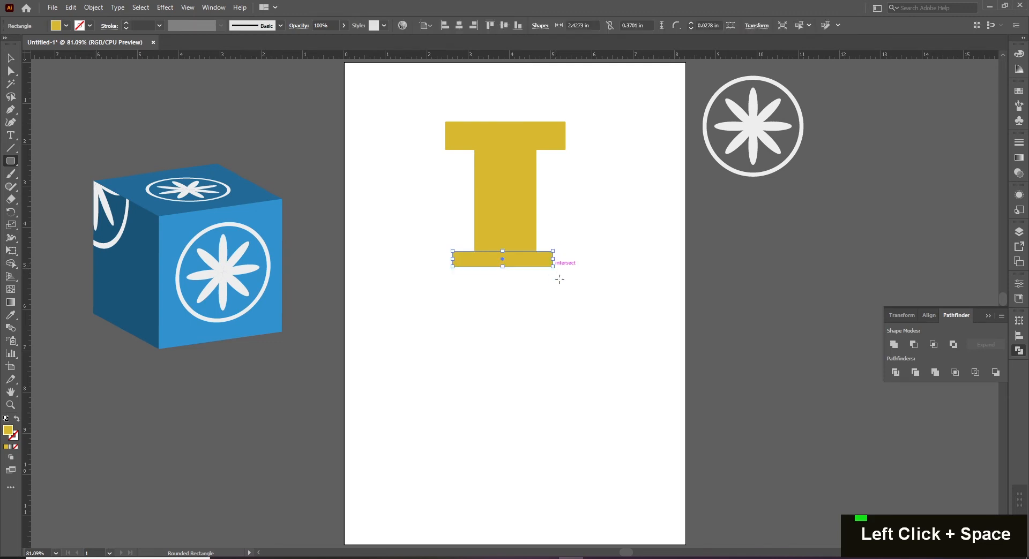
key(v)
click(384, 299)
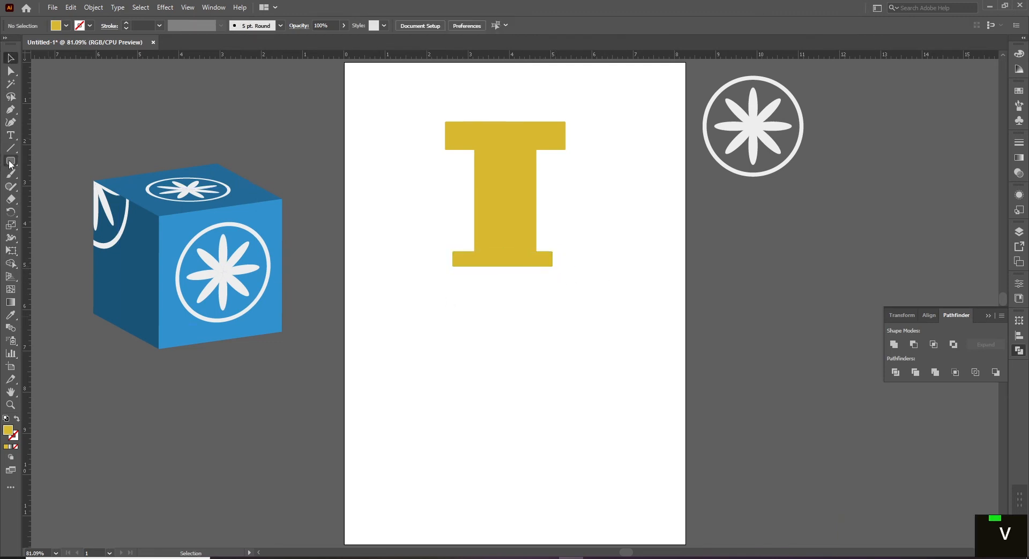
- Increase the corner rounding of the top horizontal bar
click(457, 133)
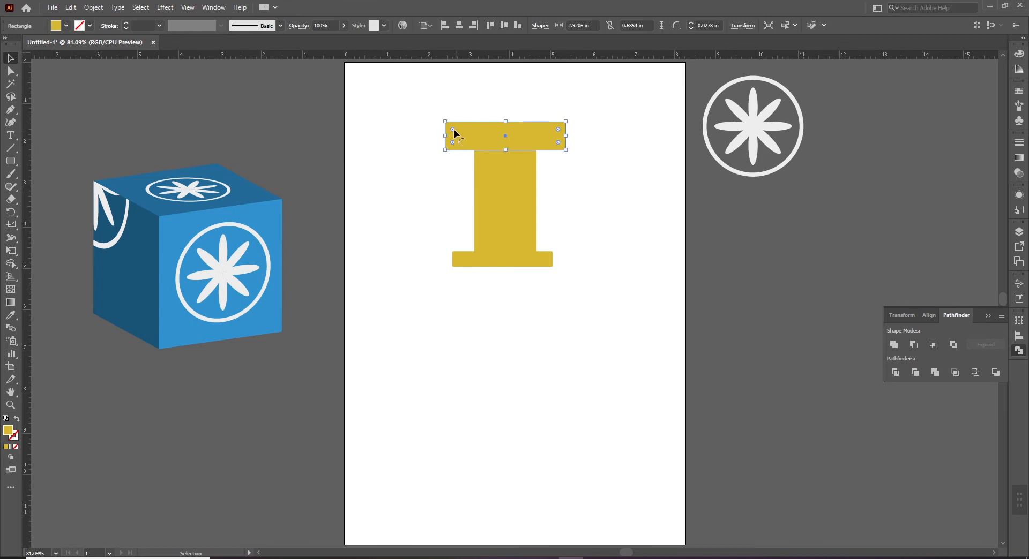
drag(452, 129, 455, 129)
- Try rounding the ends of the bottom bar with a corner radius of 0.1828 in
click(458, 264)
key(ctrl+equal)
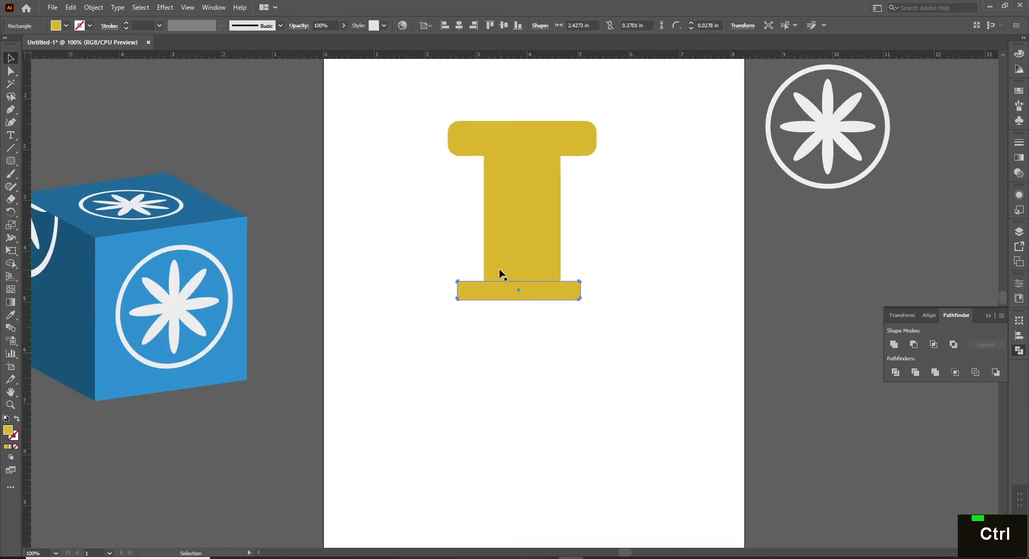
key(a)
drag(466, 292, 471, 293)
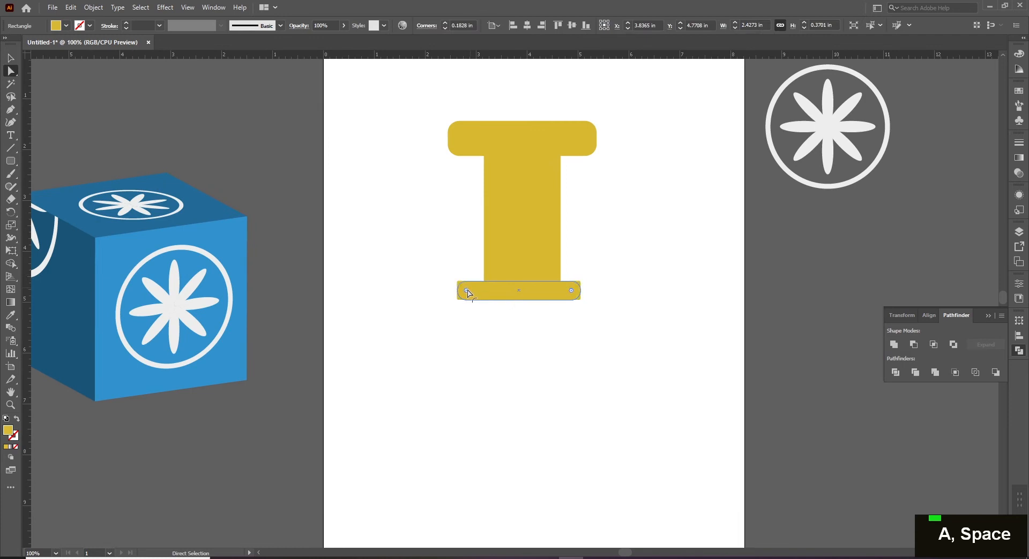
key(v)
click(535, 320)
key(ctrl+space)
click(524, 256)
drag(577, 282, 574, 323)
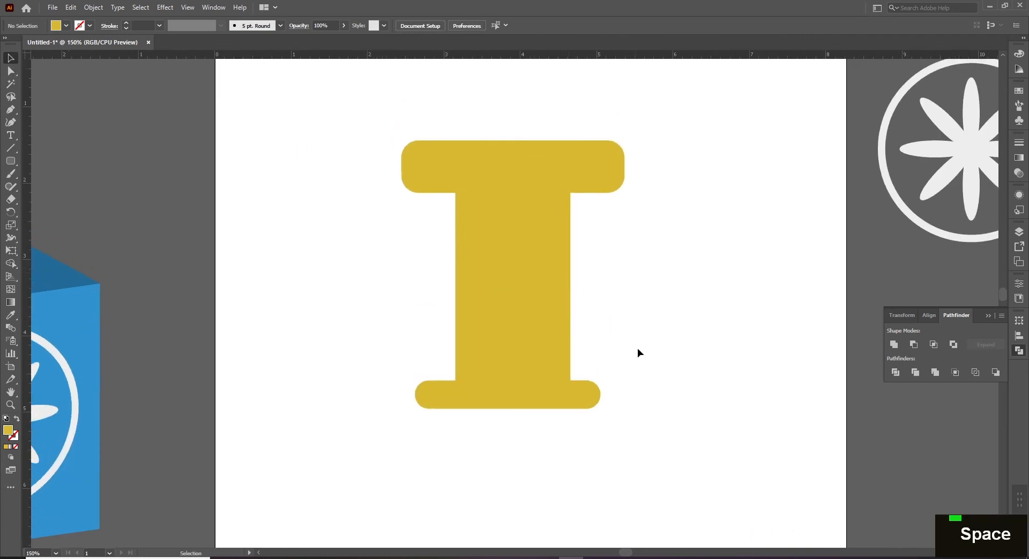
key(ctrl+z)
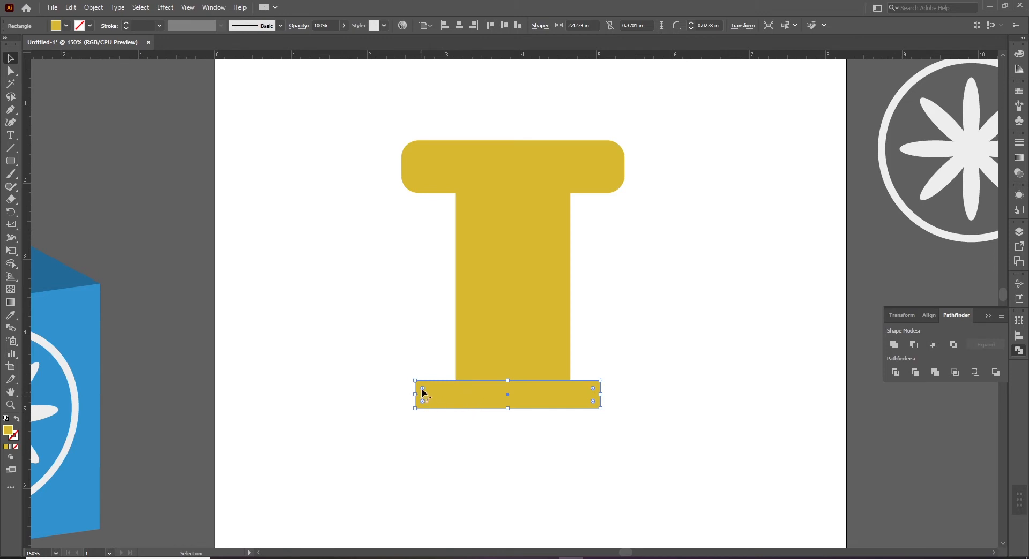
- Draw a large upright rounded rectangle about 3.74 × 6.70 in beneath the bottom bar, overlapping it, as the bottle body
key(v)
click(422, 471)
ctrl+alt+click(515, 392)
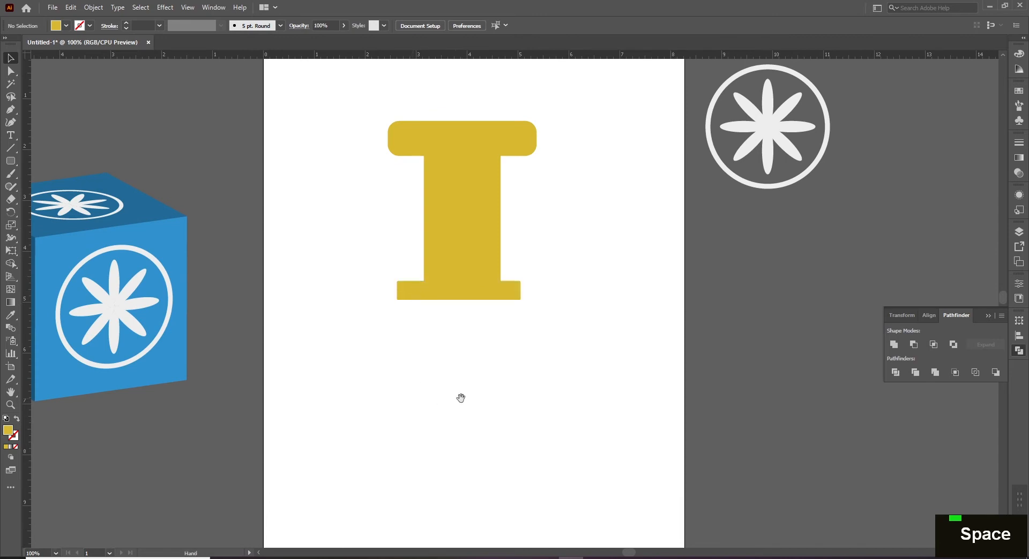
ctrl+alt+click(501, 352)
drag(501, 352, 497, 379)
click(11, 160)
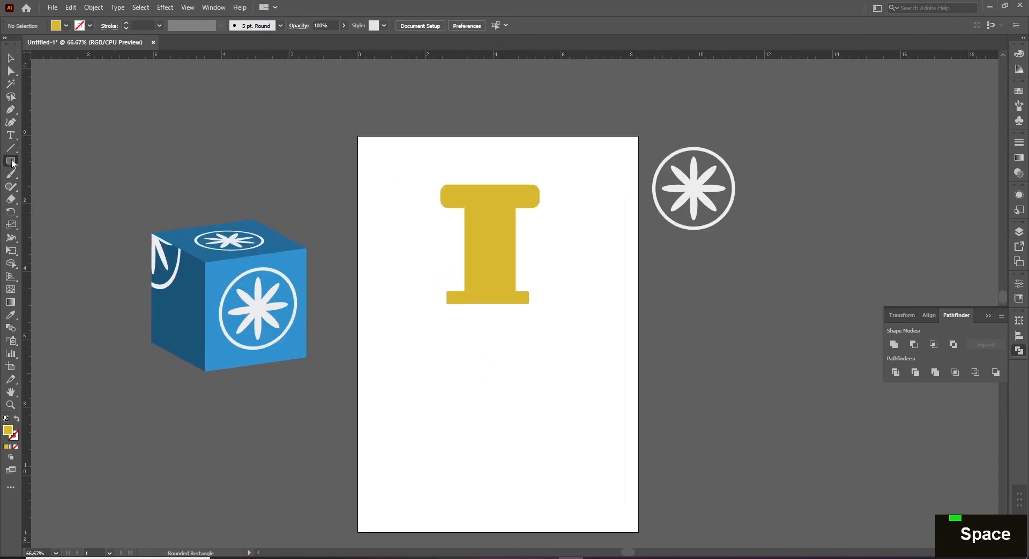
click(47, 173)
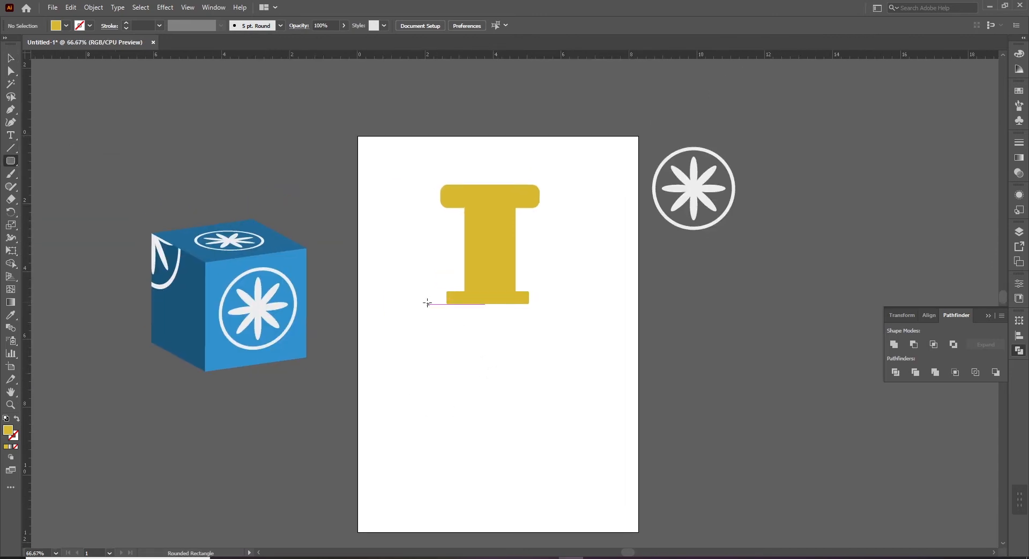
drag(427, 299, 554, 525)
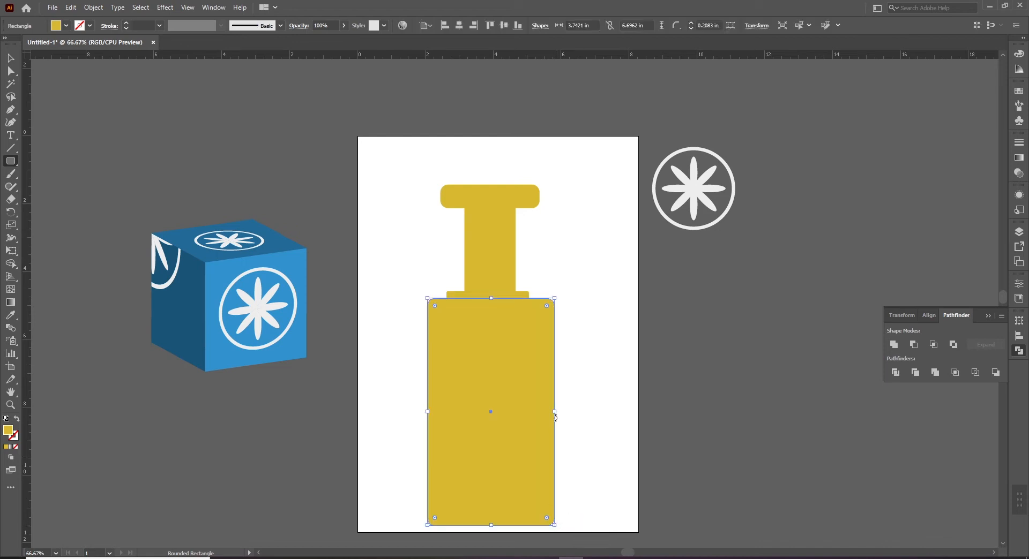
- Centre all four bottle shapes horizontally on each other and on the artboard
key(v)
click(592, 406)
drag(407, 173, 566, 460)
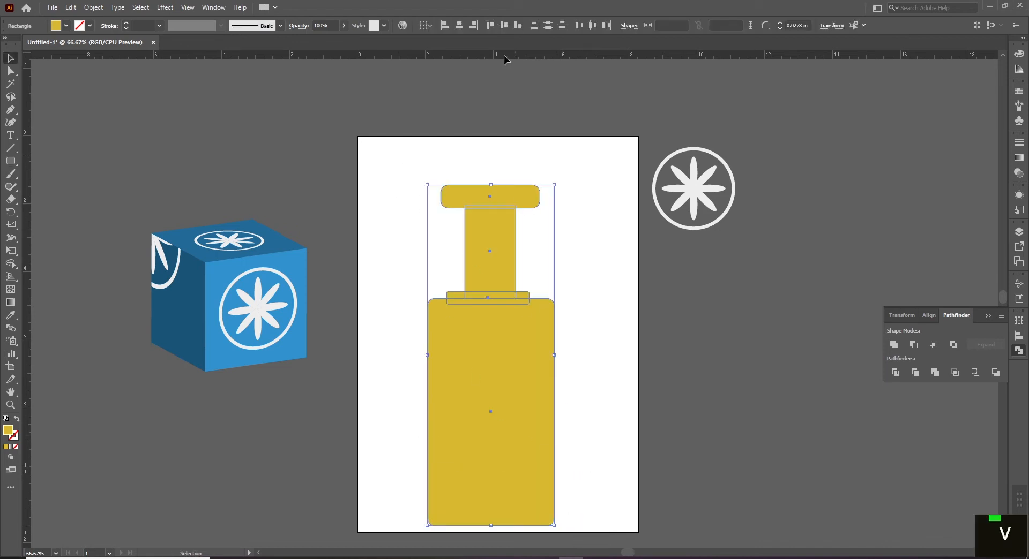
click(459, 26)
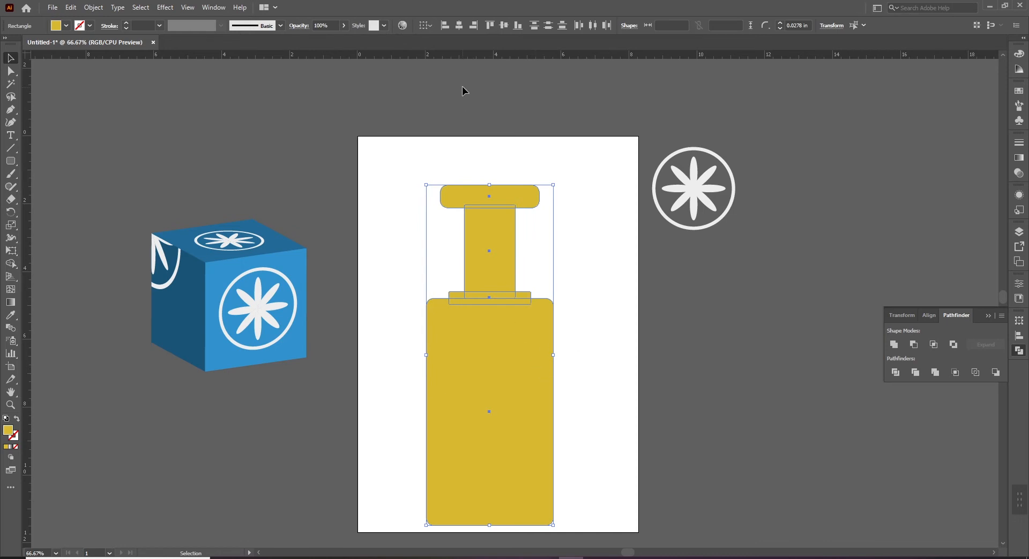
click(426, 25)
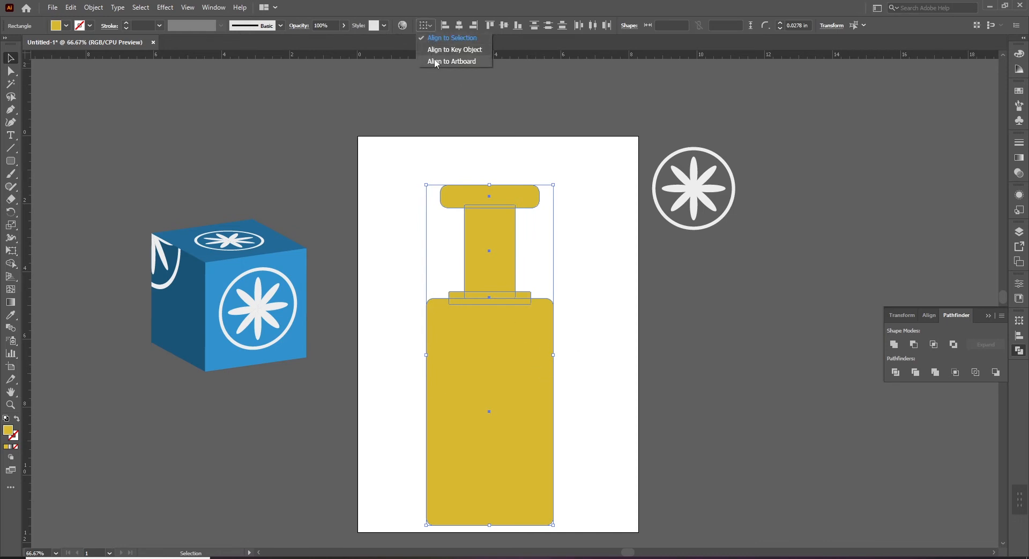
click(451, 61)
click(459, 25)
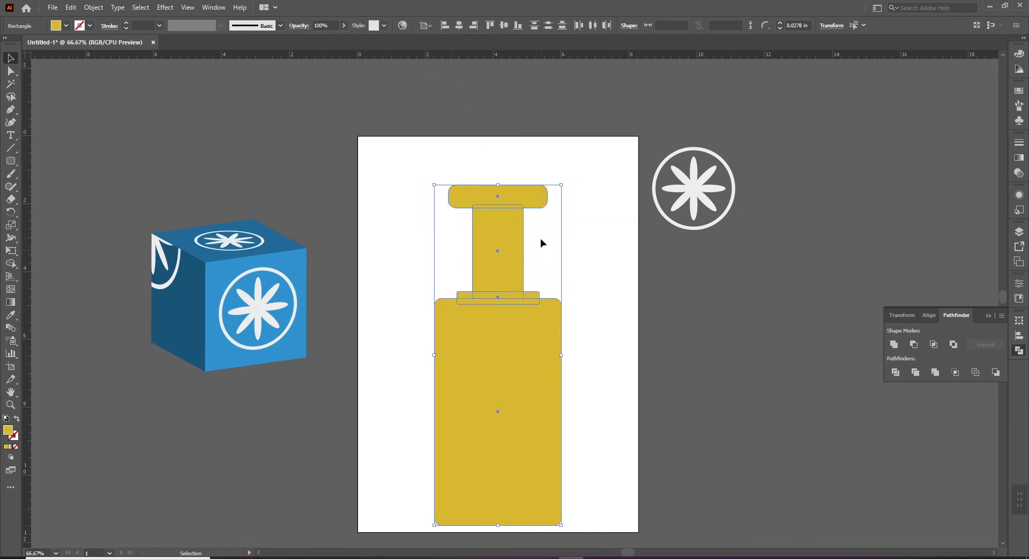
- Move all the bottle shapes up slightly on the artboard and unite the three upper shapes into one
drag(532, 200, 437, 273)
click(607, 322)
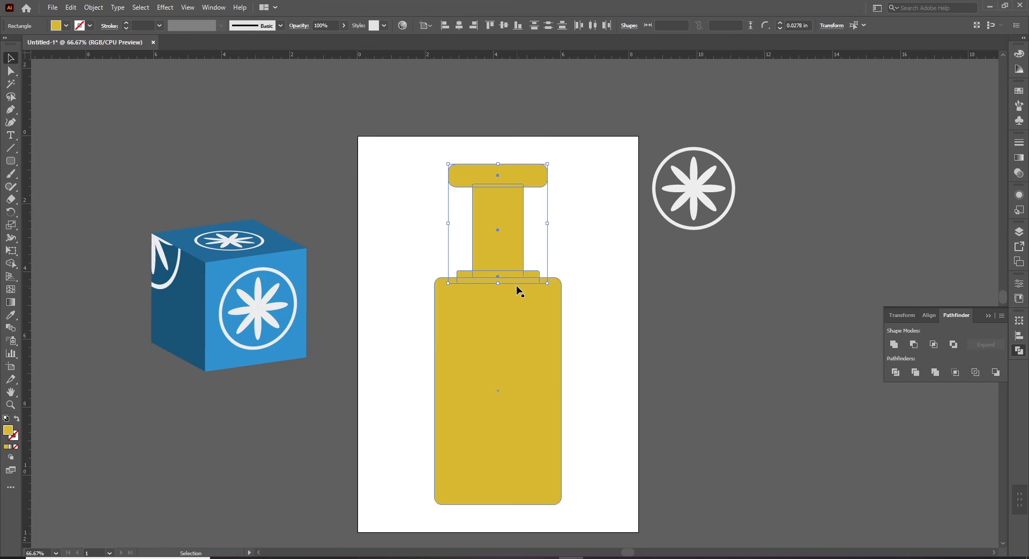
click(893, 347)
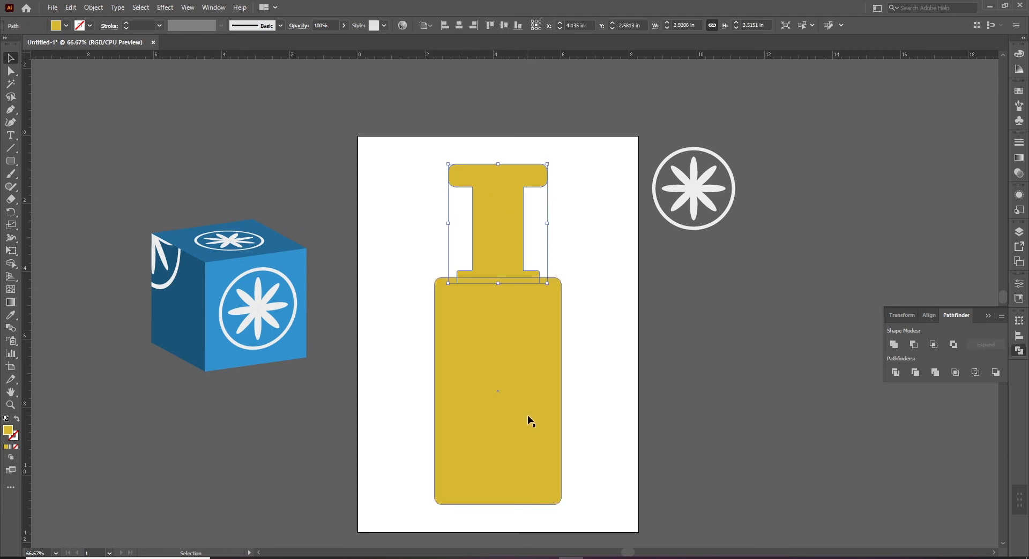
- Unite the cap-and-neck shape with the bottle body into a single silhouette
click(519, 360)
click(590, 233)
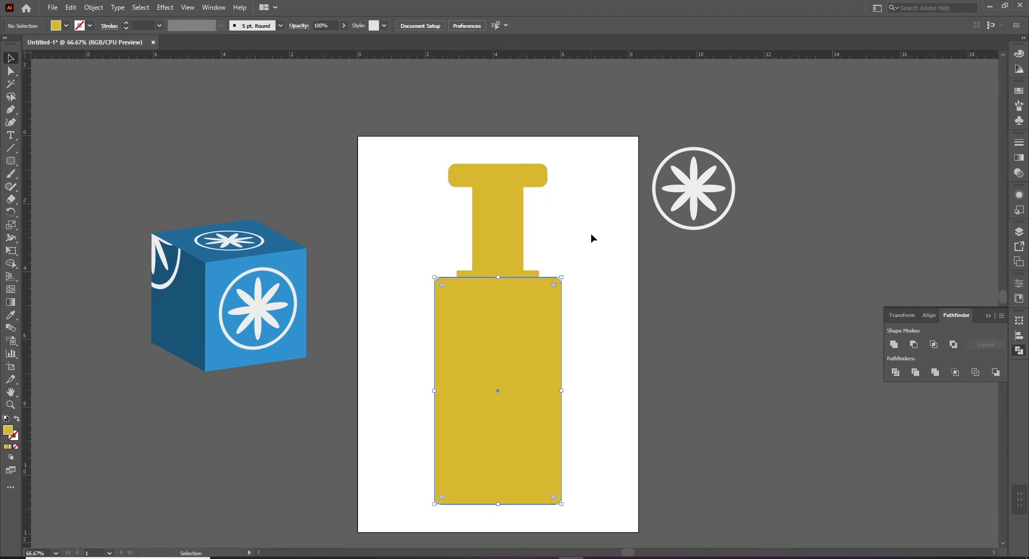
drag(583, 156, 442, 432)
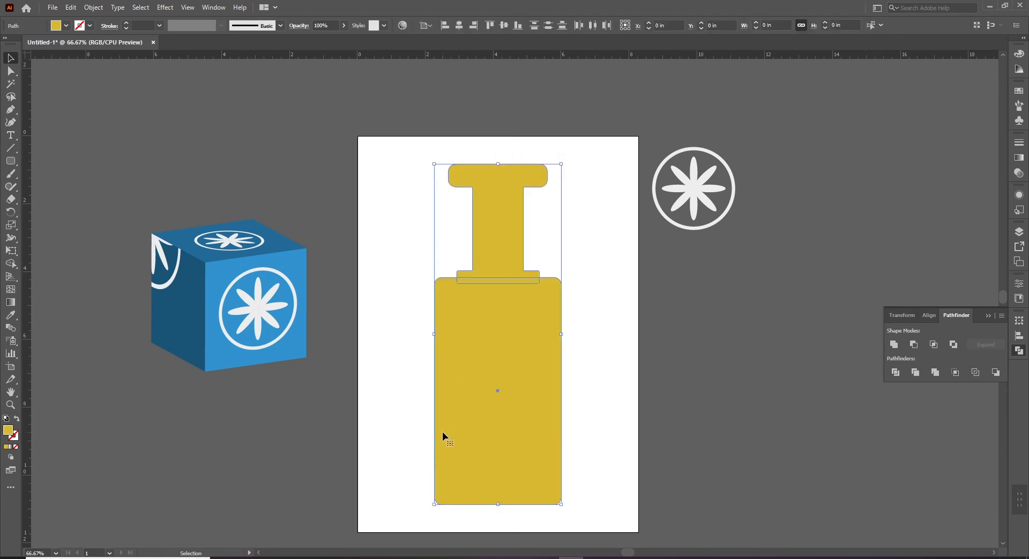
click(895, 372)
click(625, 330)
drag(600, 197, 475, 395)
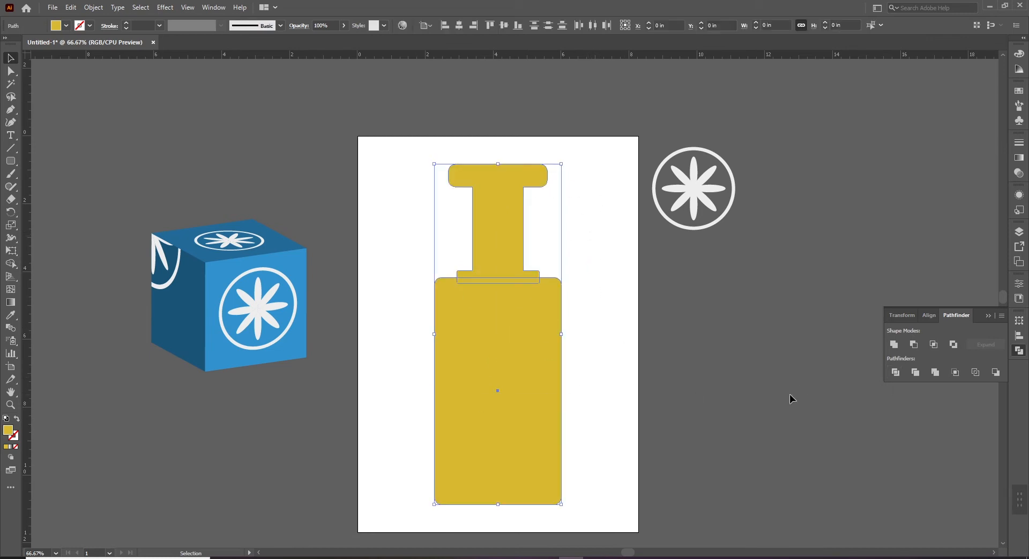
click(894, 345)
- Duplicate the bottle silhouette horizontally onto the empty canvas beyond the flower logo
click(610, 310)
click(487, 335)
drag(475, 413, 782, 413)
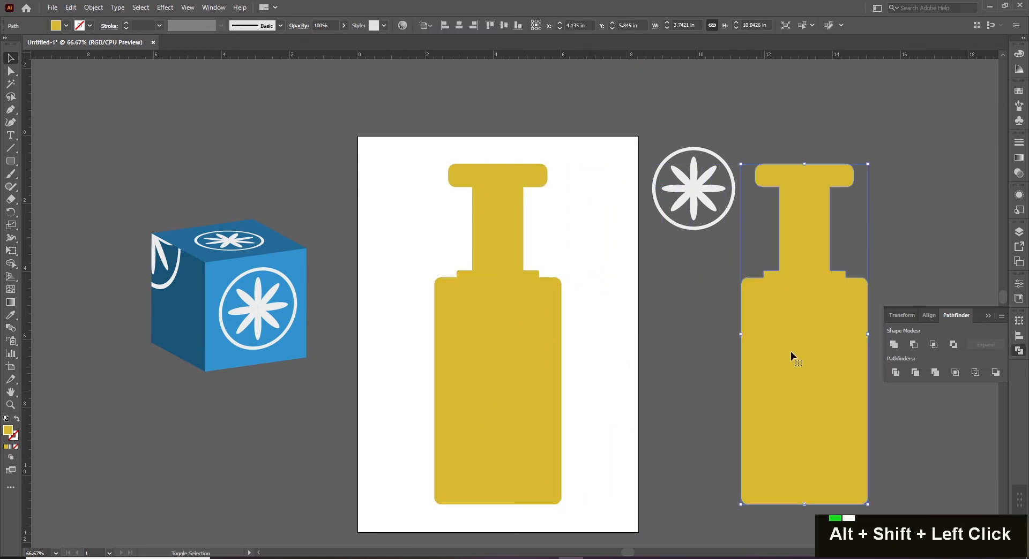
- Try covering the left half of the original bottle with an upright rectangle about 2.71 × 11.78 in
click(608, 364)
click(499, 302)
key(m)
drag(405, 134, 498, 532)
key(v)
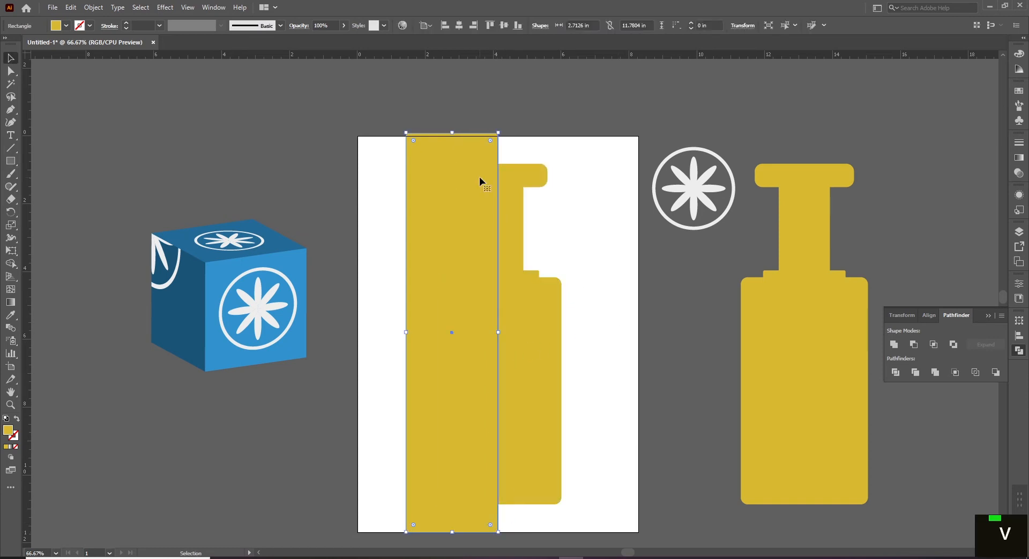
key(Delete)
- Draw a straight vertical line through the centre of the original bottle with the Pen tool and divide the silhouette along it
key(p)
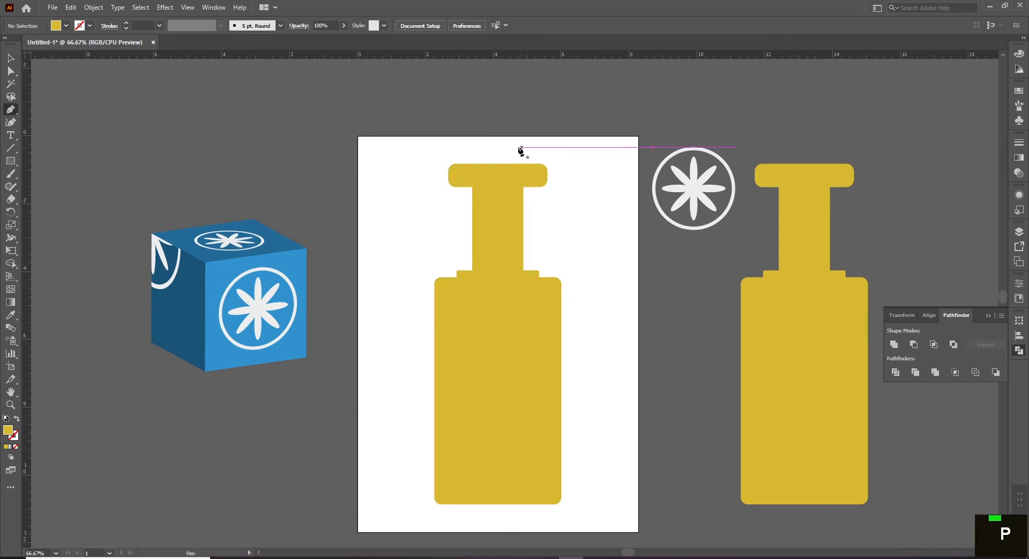
click(499, 148)
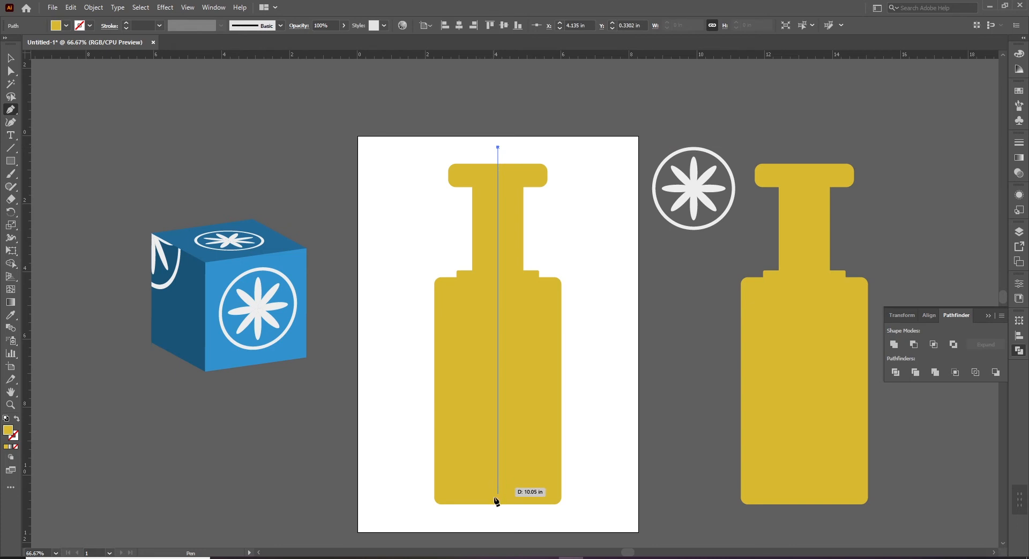
shift+click(497, 520)
key(v)
click(489, 157)
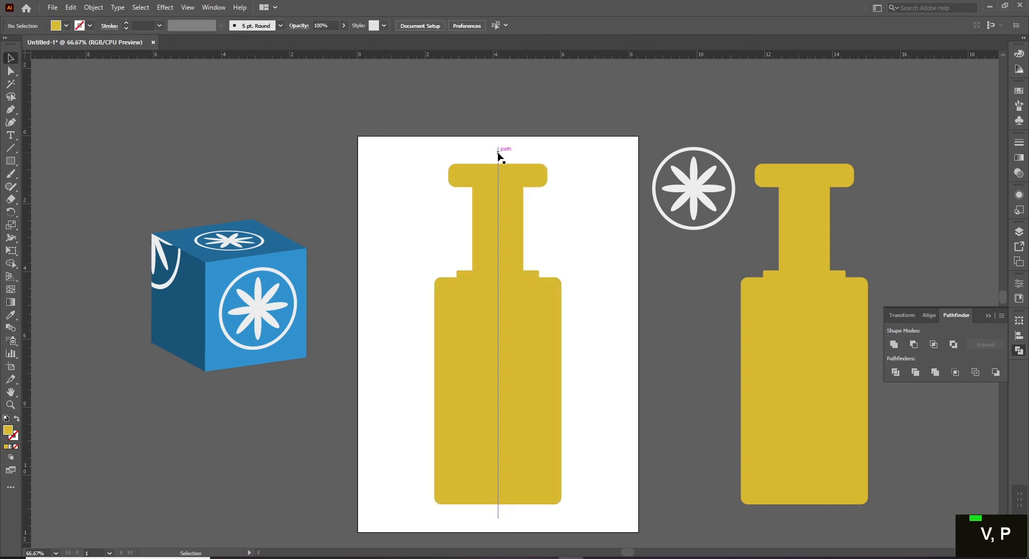
click(498, 155)
shift+click(469, 350)
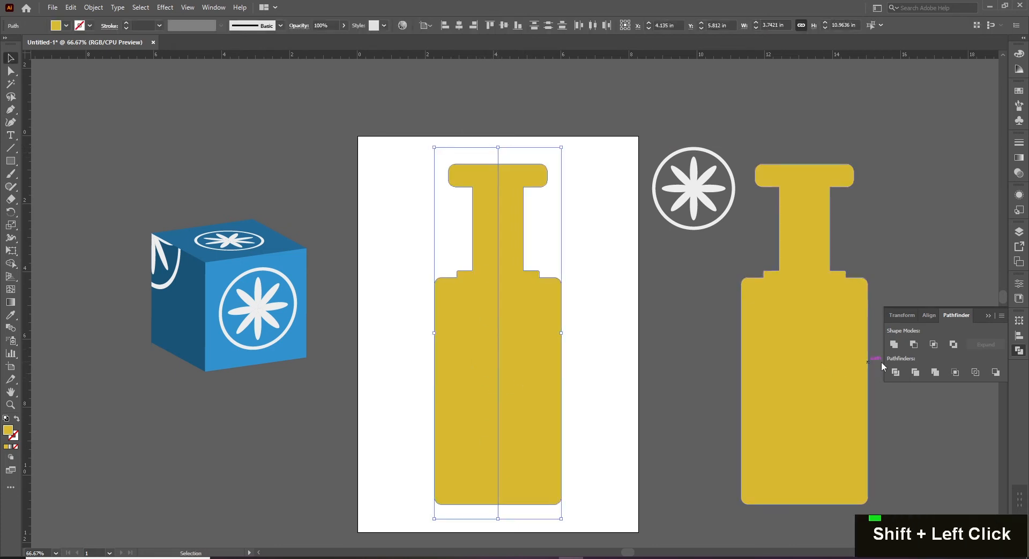
click(895, 373)
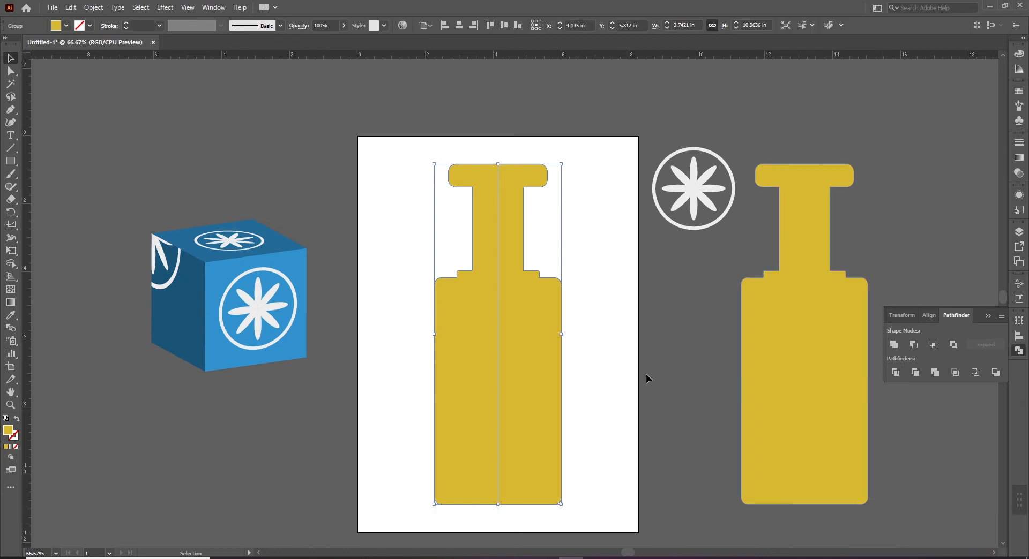
- Ungroup the divided bottle and delete its left half
click(609, 317)
right_click(491, 255)
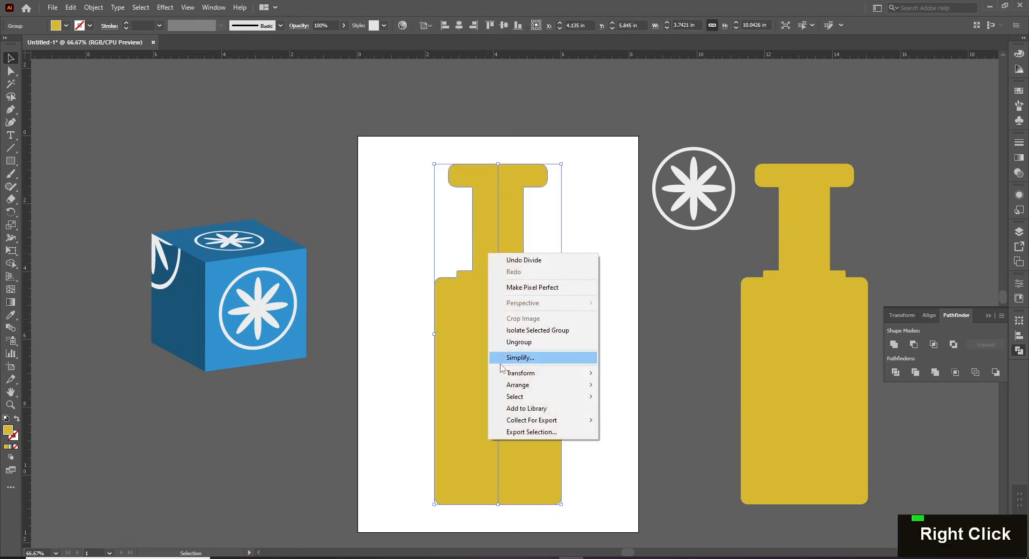
click(520, 341)
click(455, 335)
key(Delete)
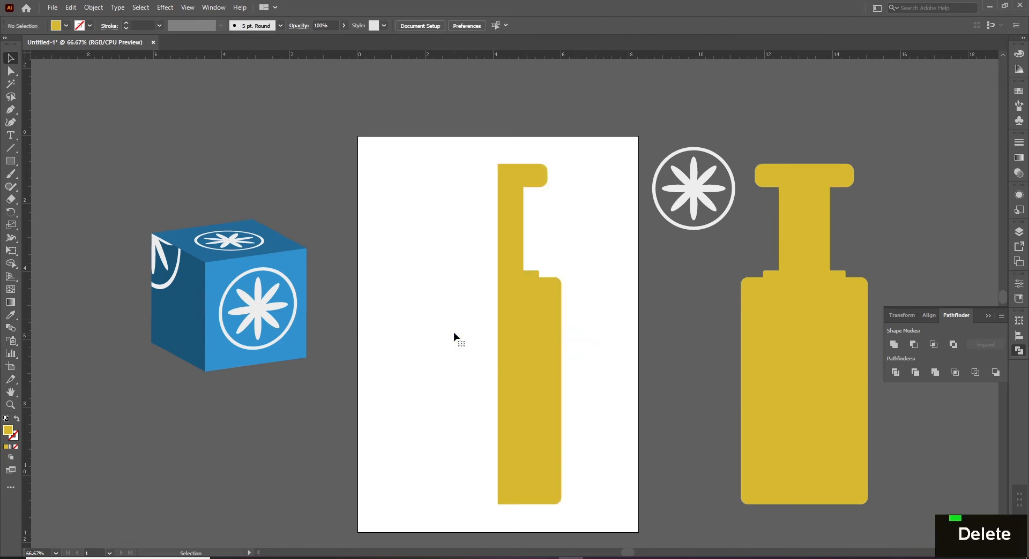
- Try the 3D Revolve effect on the remaining half-bottle profile with the default Off-Axis Front position
drag(520, 303, 558, 298)
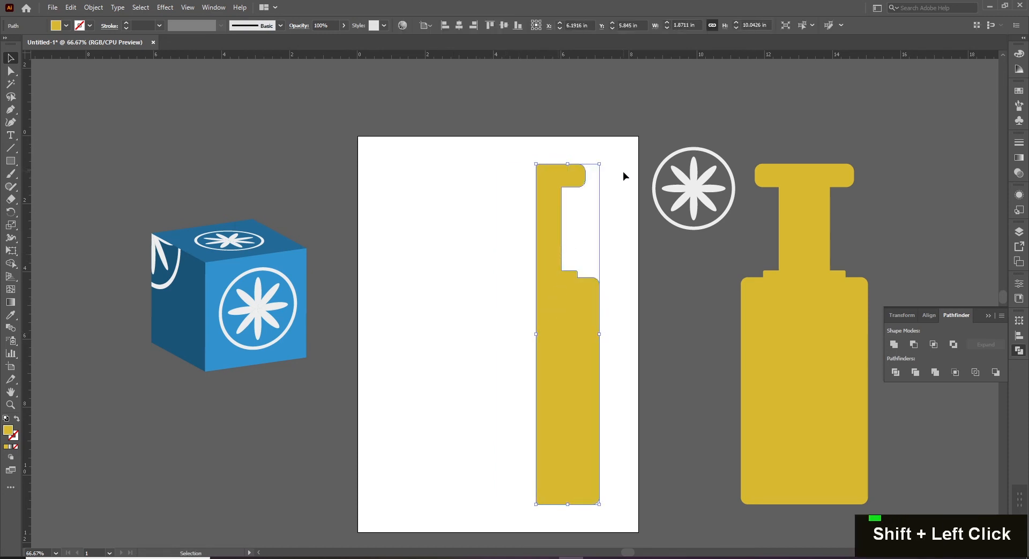
key(ctrl+z)
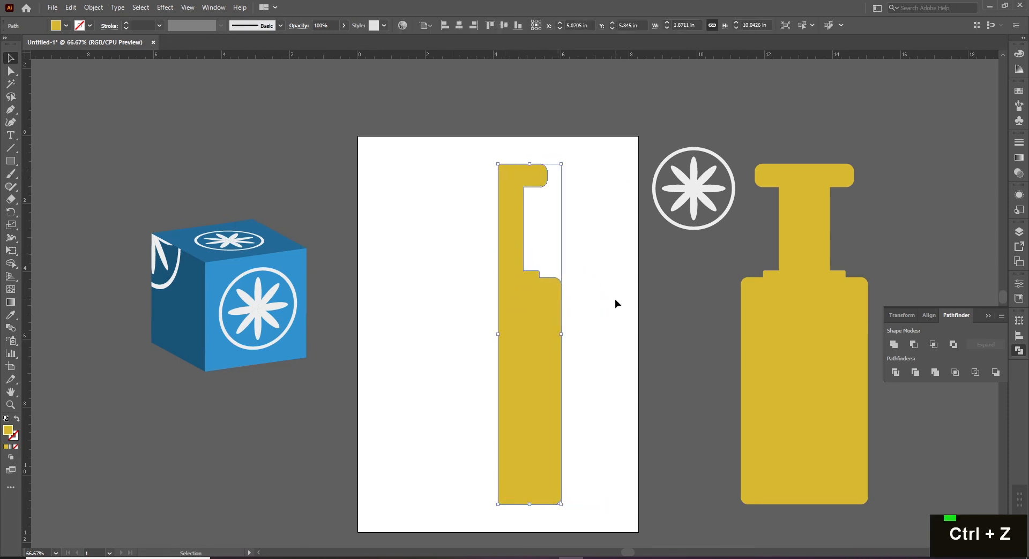
click(165, 7)
mouse_move(218, 73)
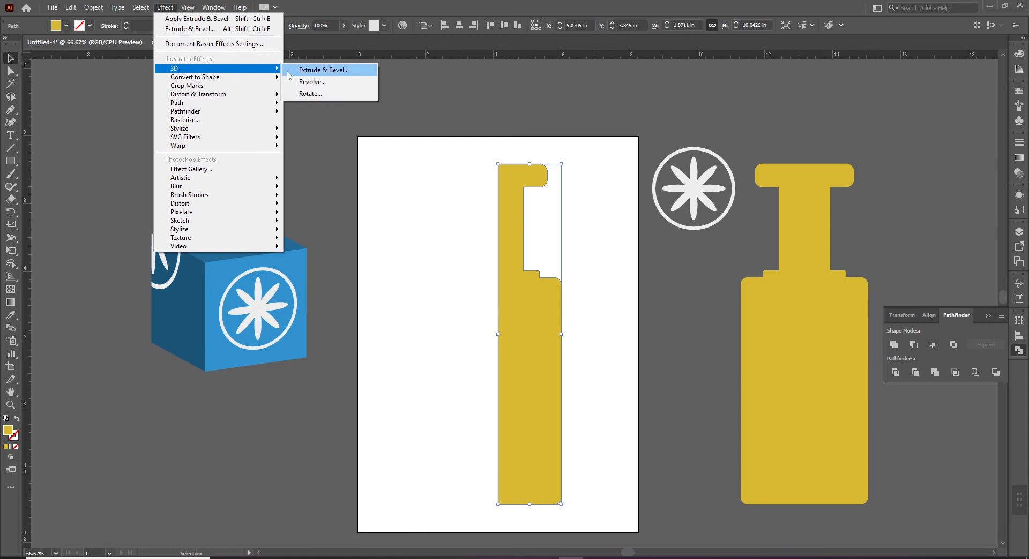
click(322, 84)
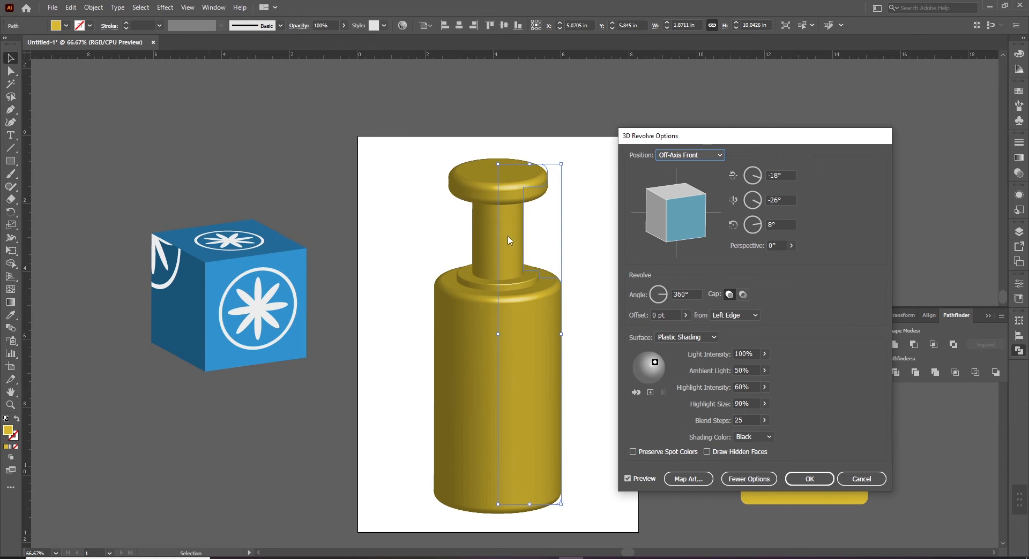
key(Escape)
click(614, 310)
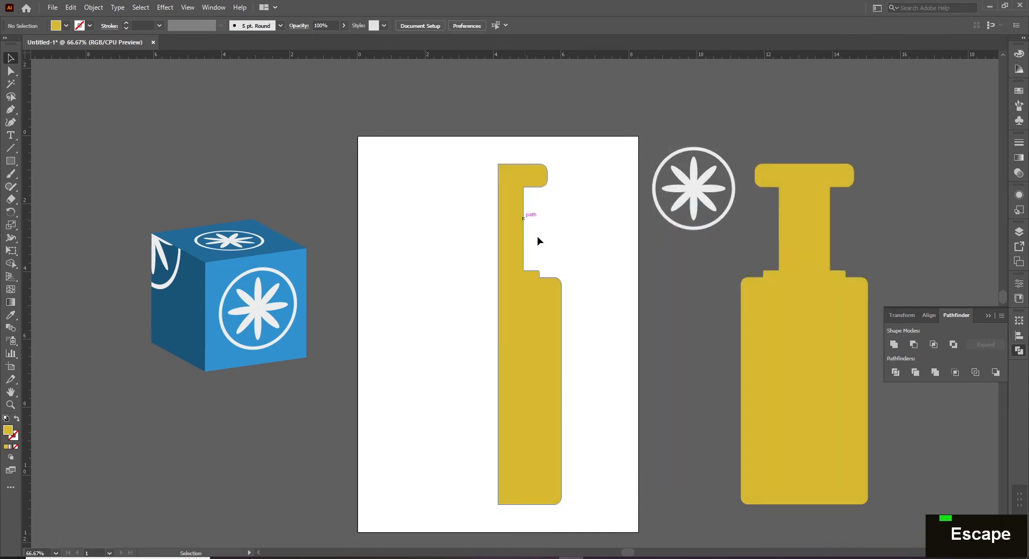
- Widen the neck of the half-bottle profile by moving its upper and lower inner corner points outward together
ctrl+click(497, 285)
ctrl+click(545, 279)
drag(574, 250, 529, 336)
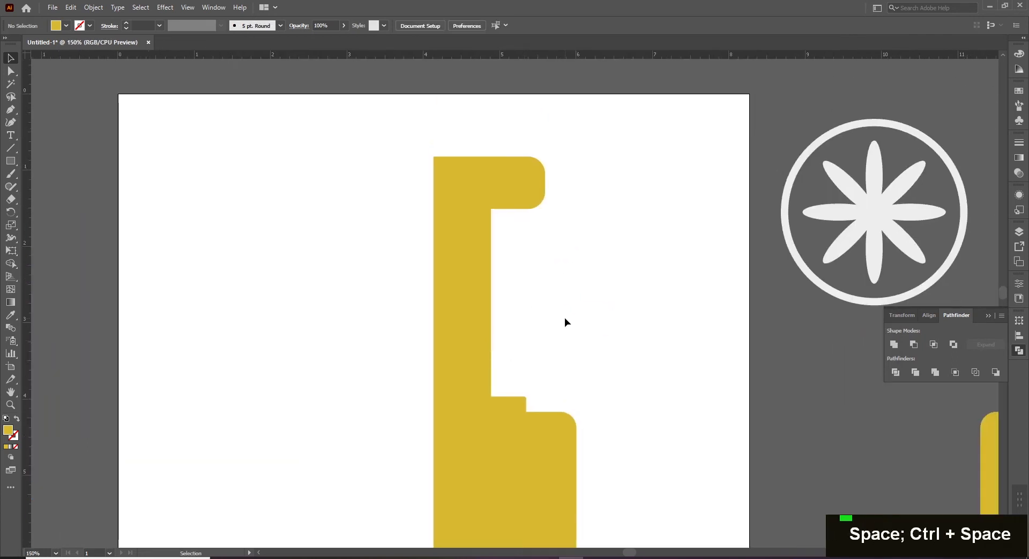
key(a)
click(491, 210)
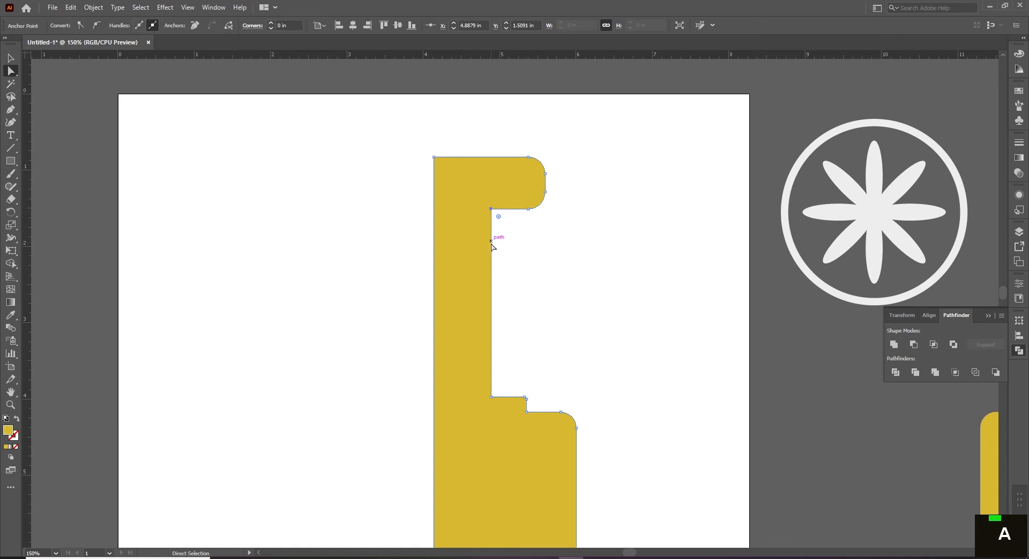
shift+click(492, 399)
drag(492, 401, 521, 384)
key(v)
click(587, 385)
- Start a previewed 3D Revolve of the widened half-bottle profile, 360° around its left edge
scroll(562, 413, down, 2)
click(469, 312)
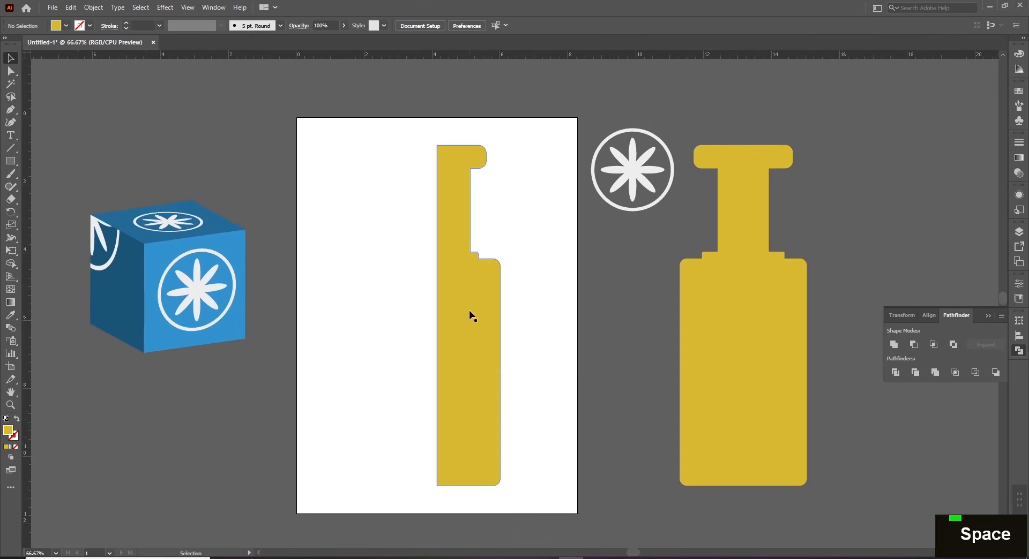
click(165, 7)
mouse_move(202, 70)
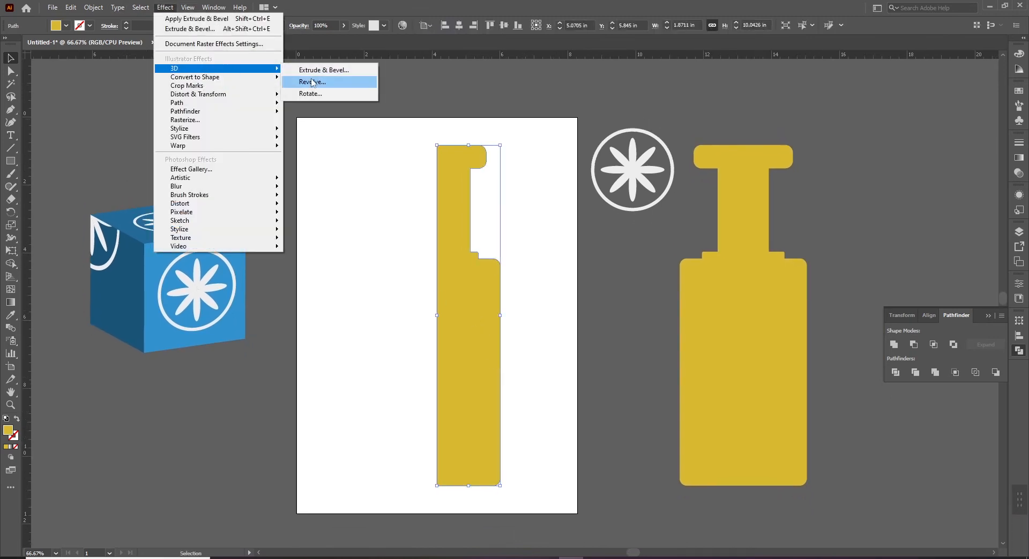
click(313, 81)
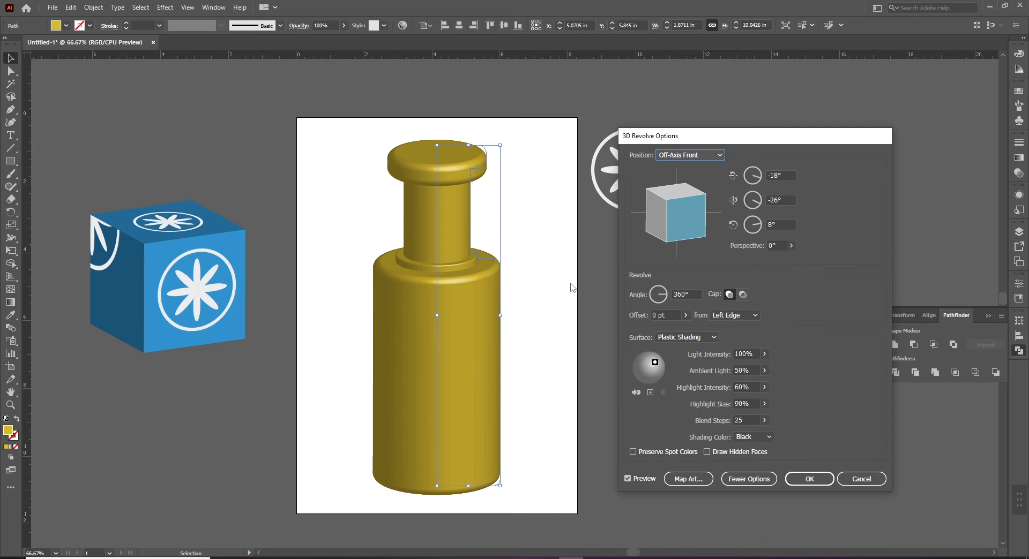
- Move the revolve light to the right edge of the shading sphere and add a second light at its left edge
key(alt)
drag(655, 363, 664, 369)
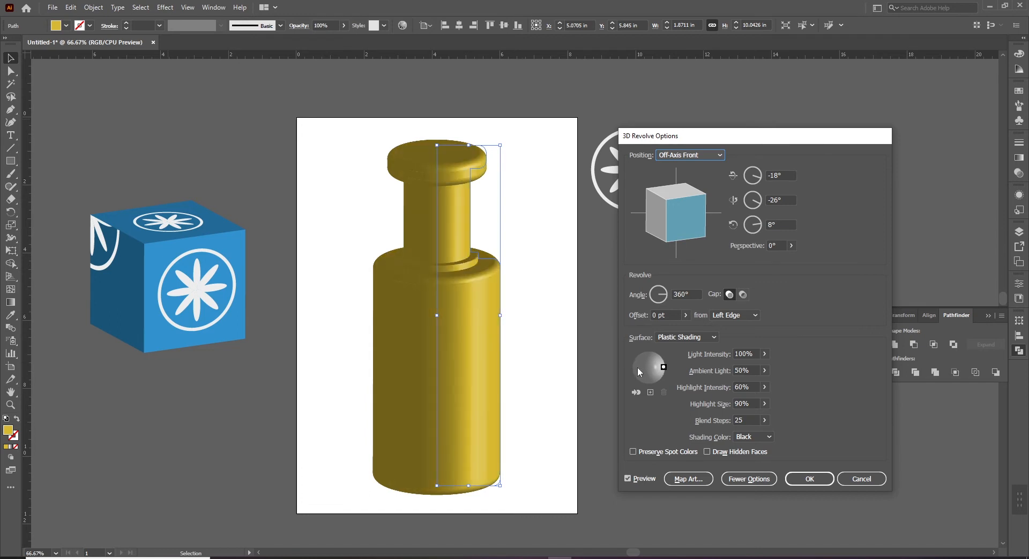
click(650, 392)
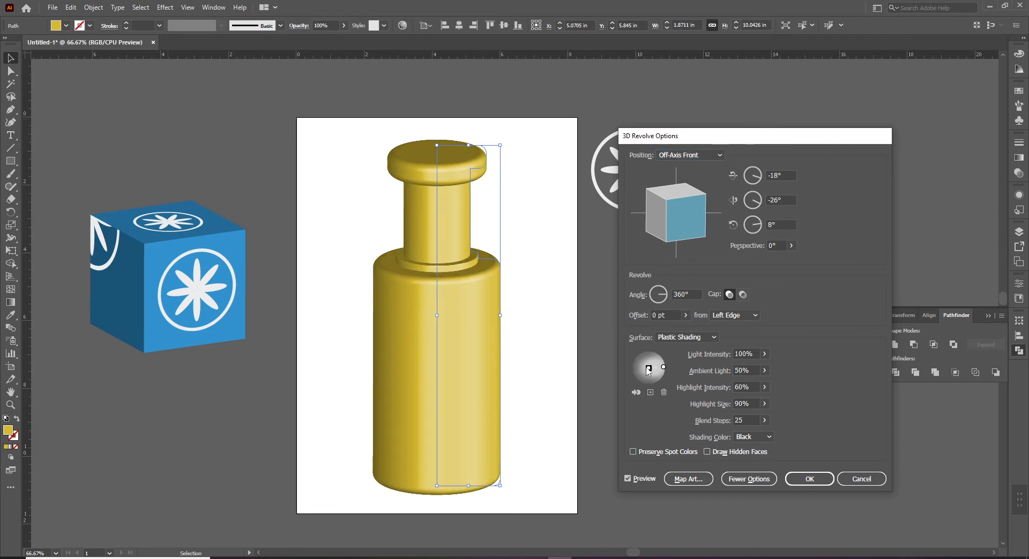
drag(649, 369, 636, 368)
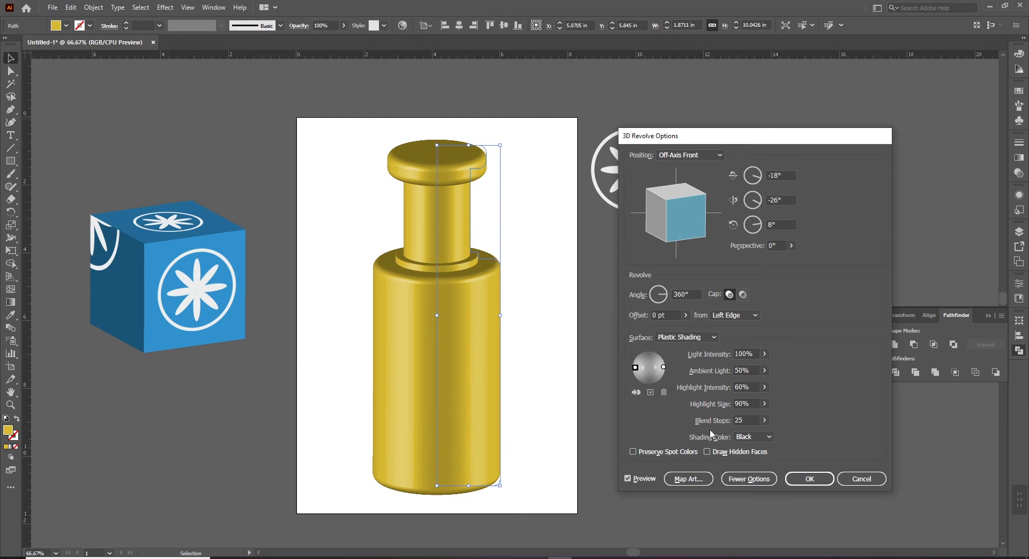
- Raise the revolve shading's blend steps to 185 and apply the 3D Revolve to the bottle
click(764, 421)
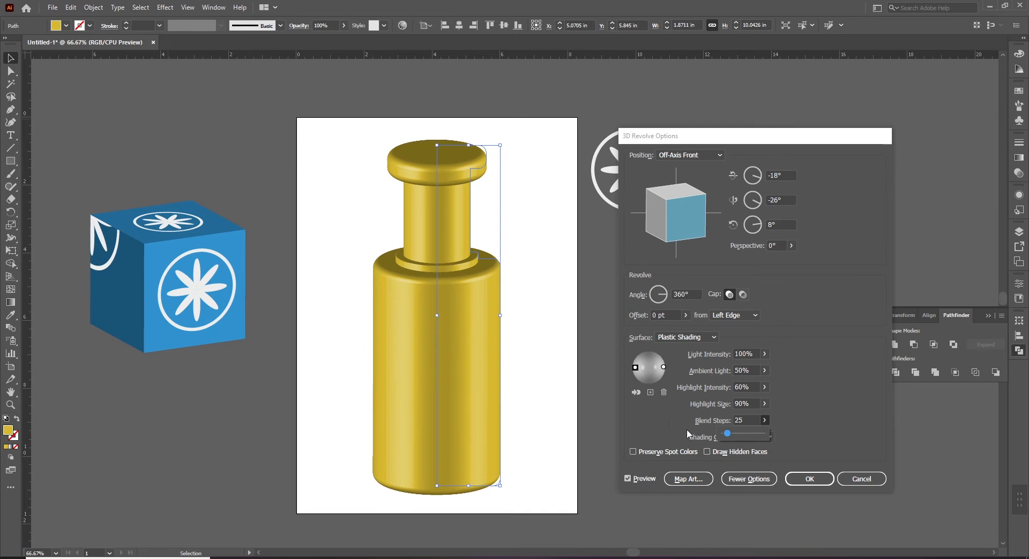
drag(728, 435, 749, 439)
click(723, 419)
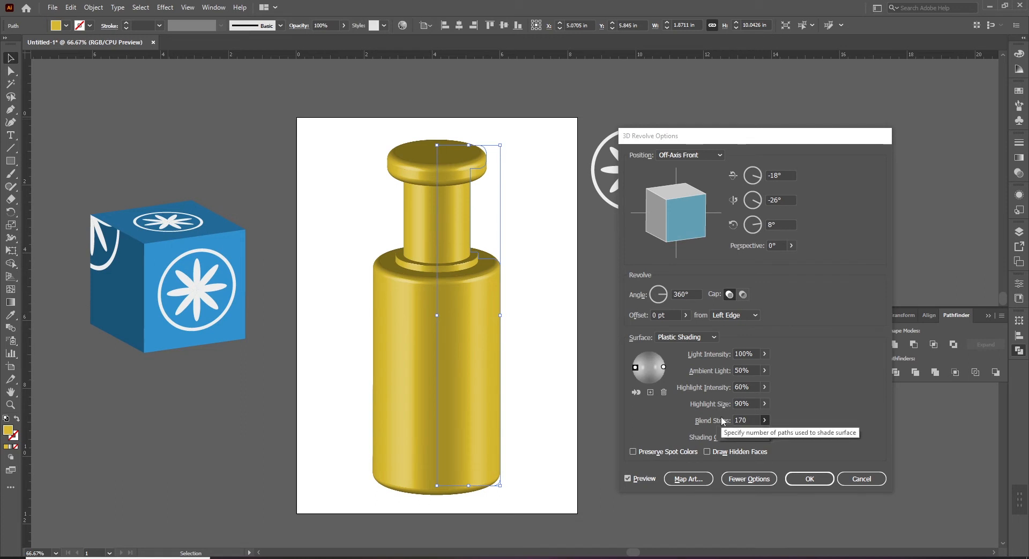
click(747, 421)
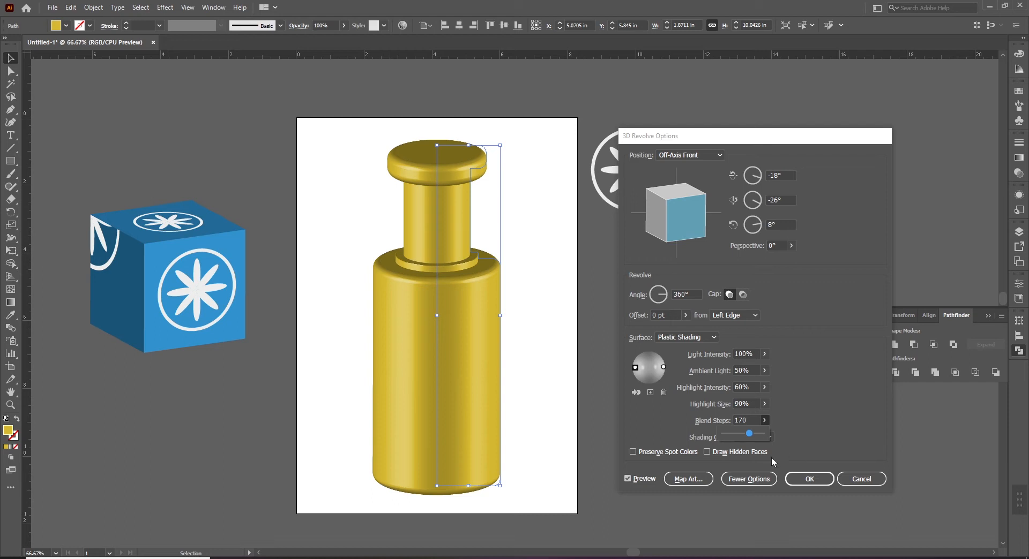
drag(750, 433, 751, 434)
drag(751, 435, 754, 436)
click(776, 432)
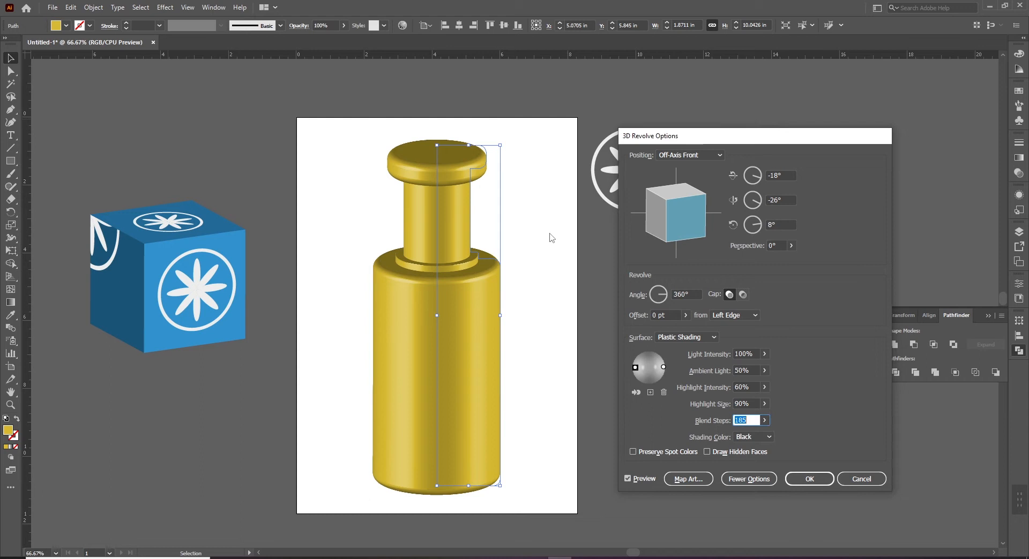
click(810, 479)
click(535, 373)
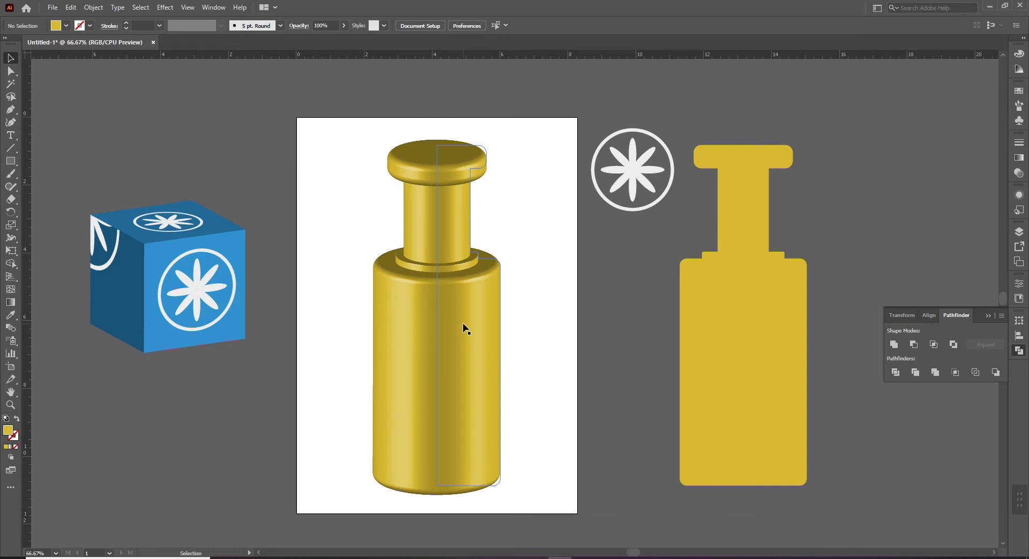
- Darken the revolved bottle's fill to a deeper gold by picking a custom colour
click(463, 324)
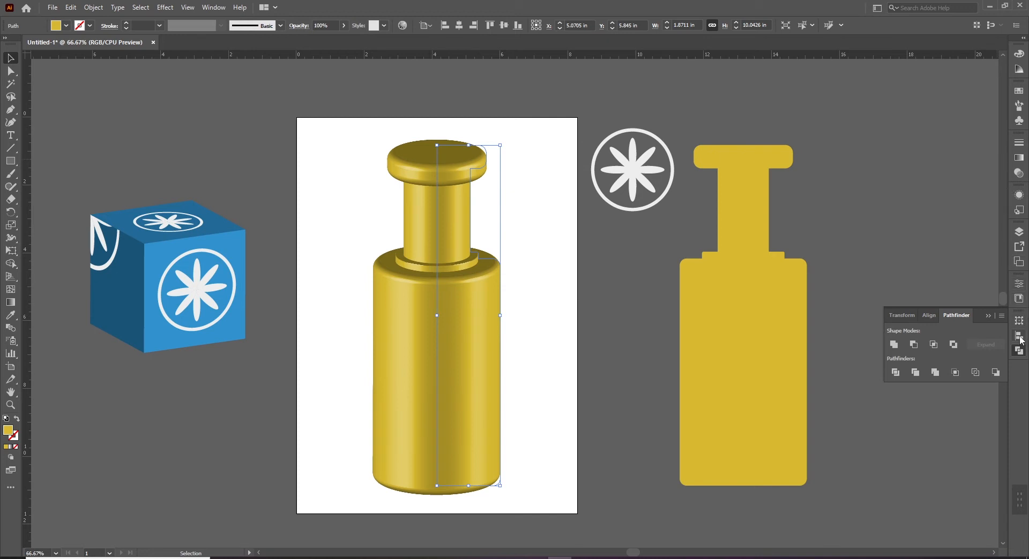
click(1019, 194)
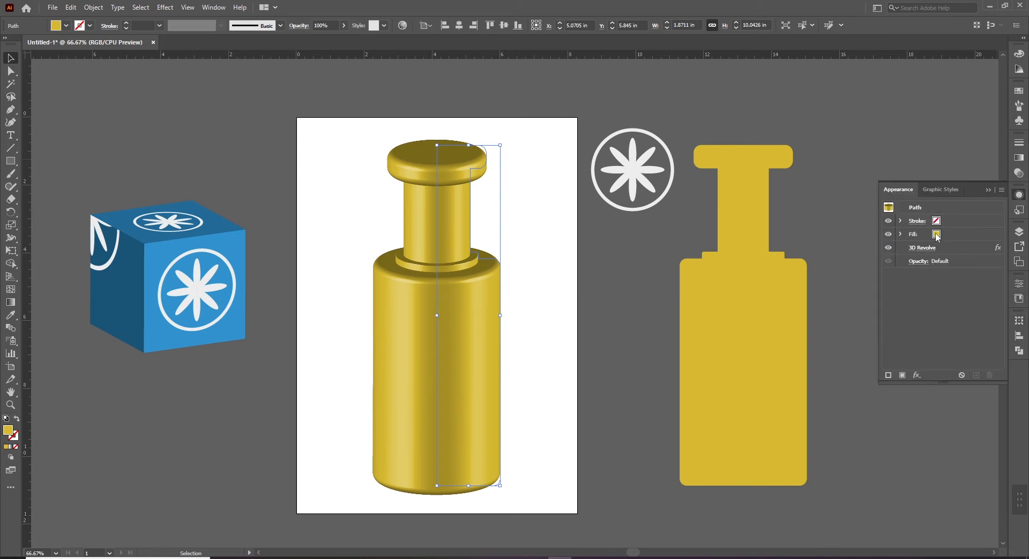
click(937, 234)
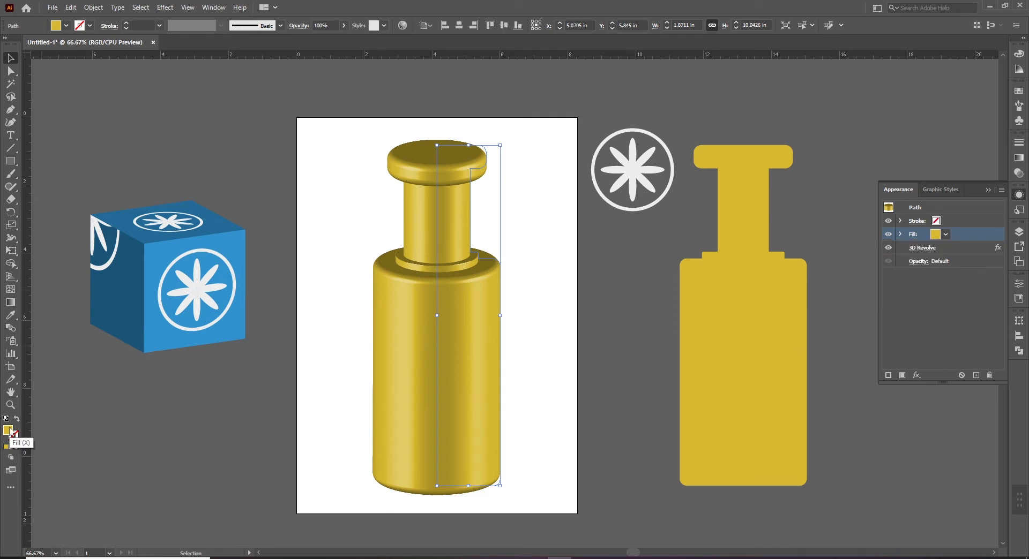
double_click(7, 430)
drag(546, 181, 654, 204)
click(590, 276)
click(735, 239)
- Try the Fading Sky gradient and several blue and purple swatches as the bottle's fill, settling on a dark blue swatch
click(935, 236)
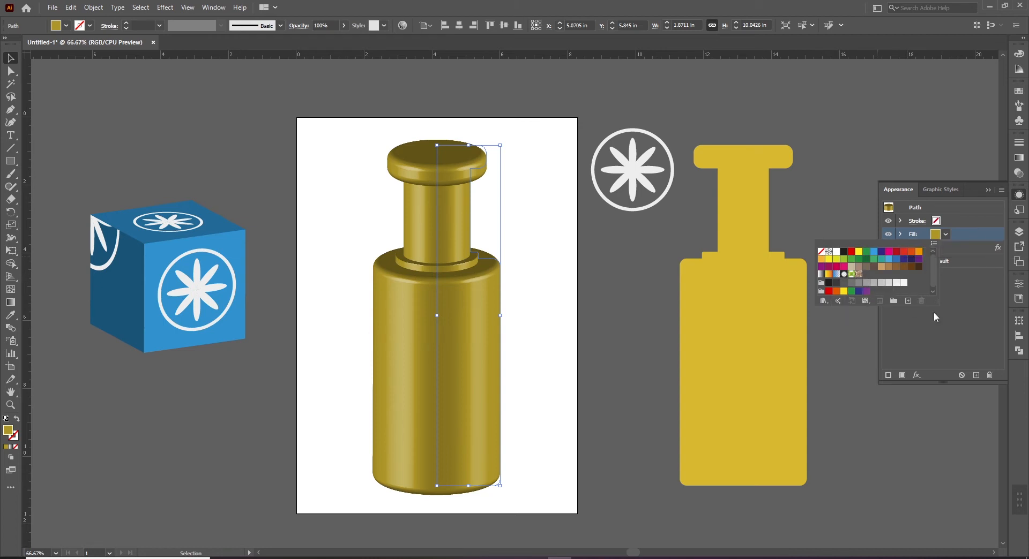
drag(937, 303, 971, 370)
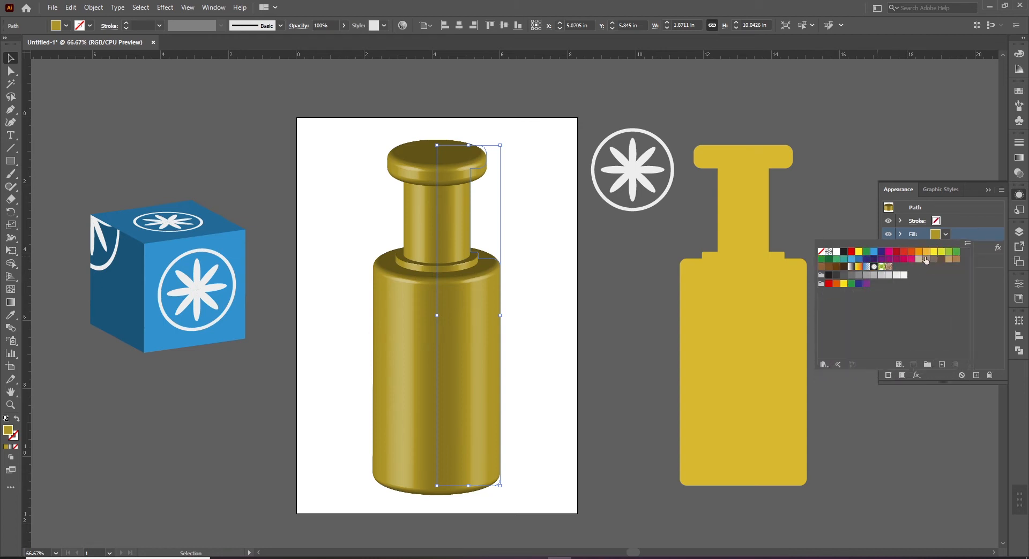
click(867, 266)
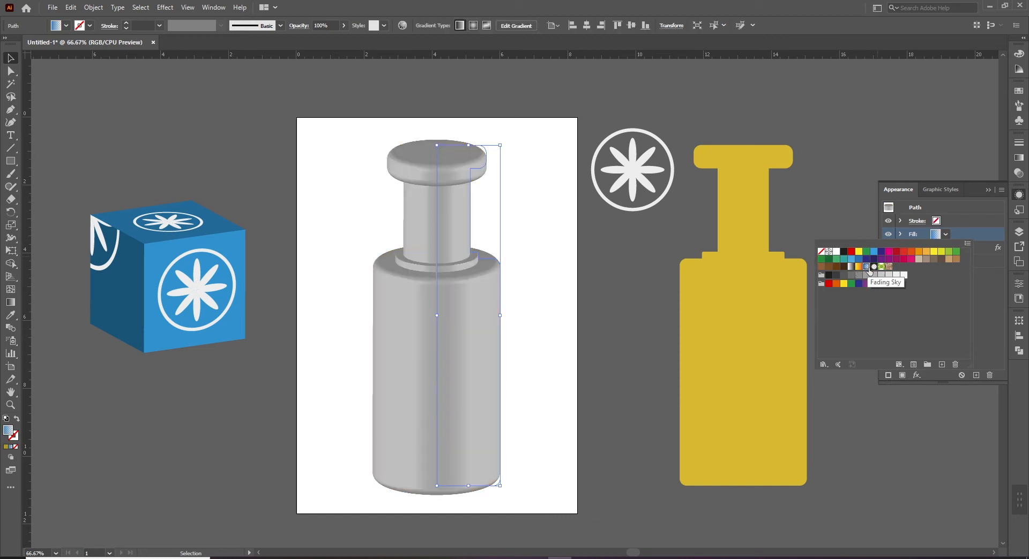
click(876, 256)
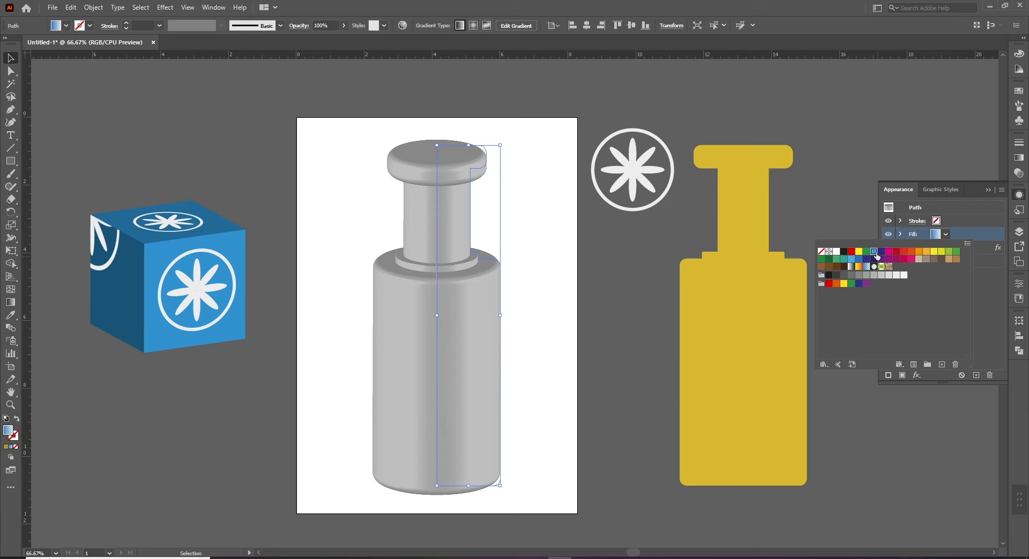
click(881, 256)
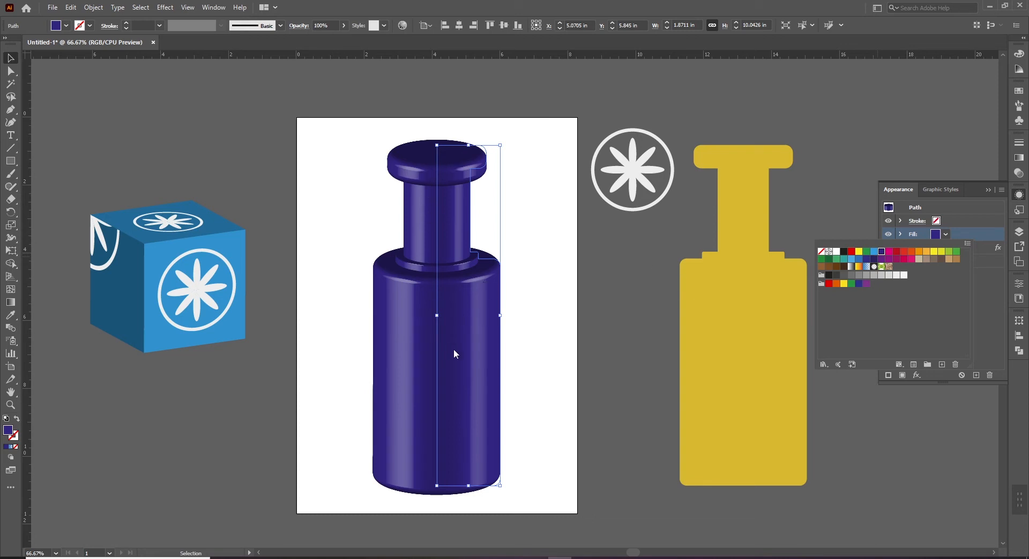
click(874, 260)
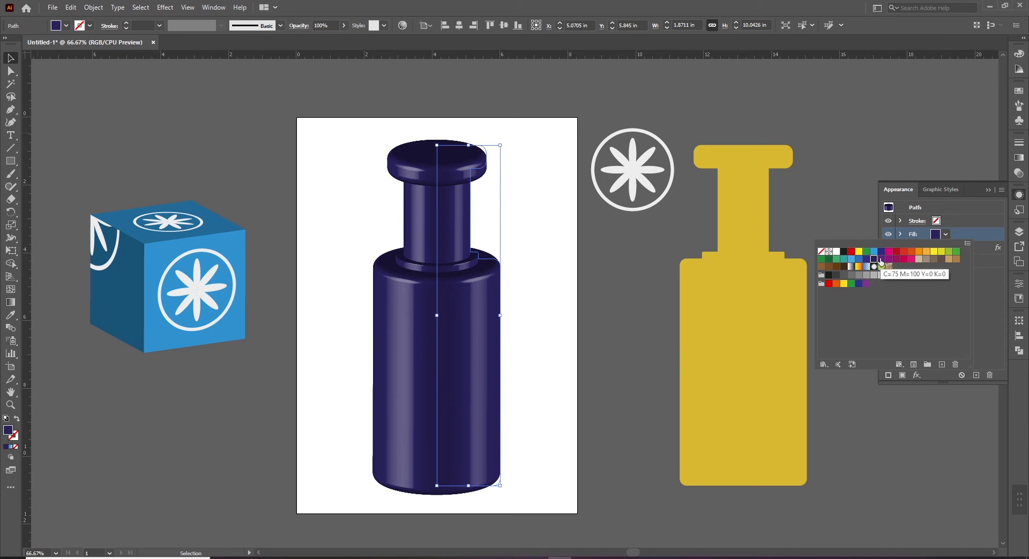
click(882, 260)
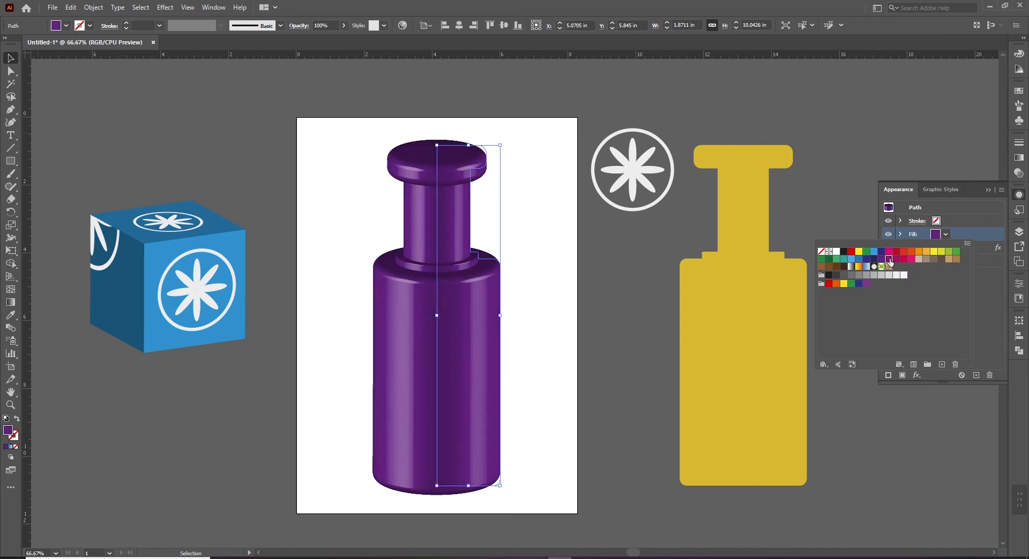
click(881, 260)
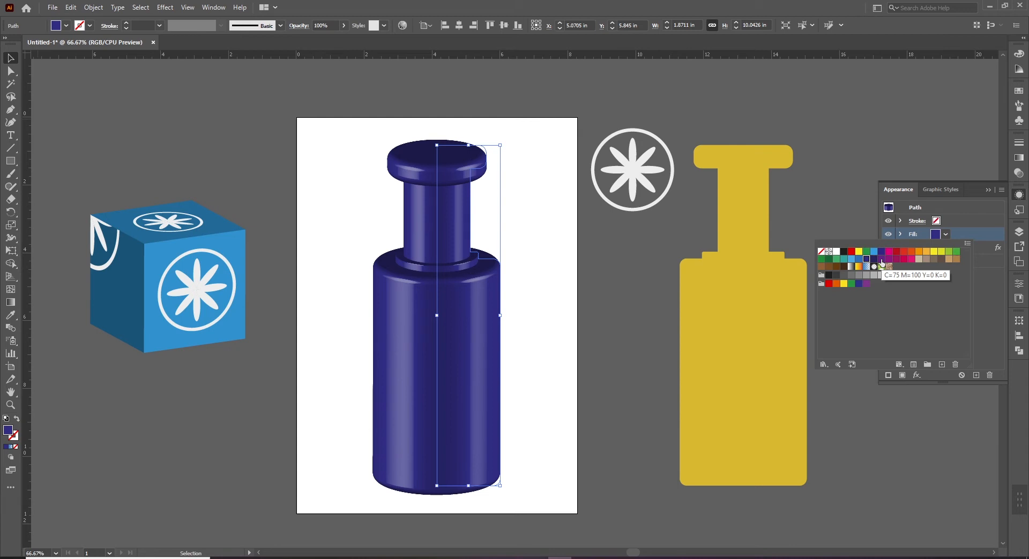
click(882, 261)
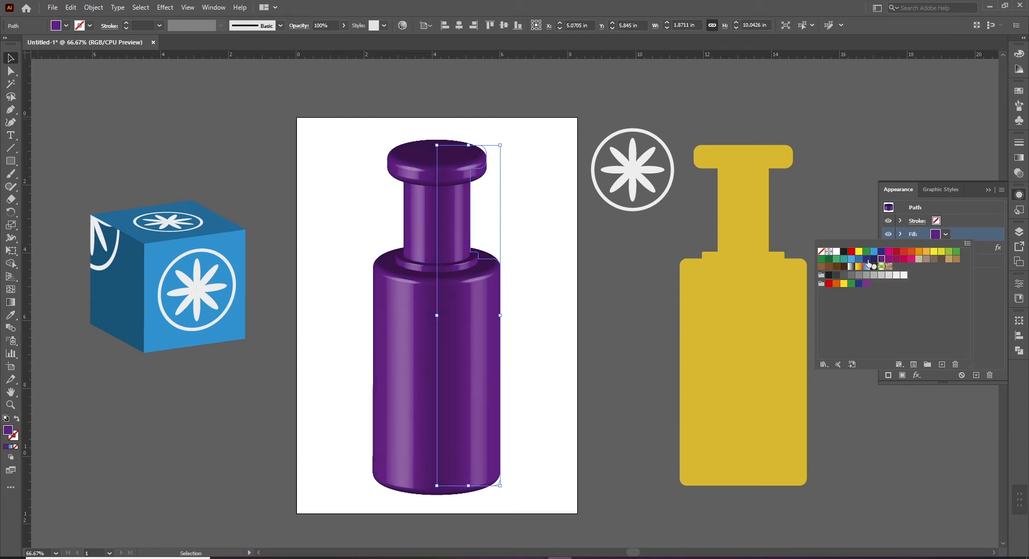
click(868, 261)
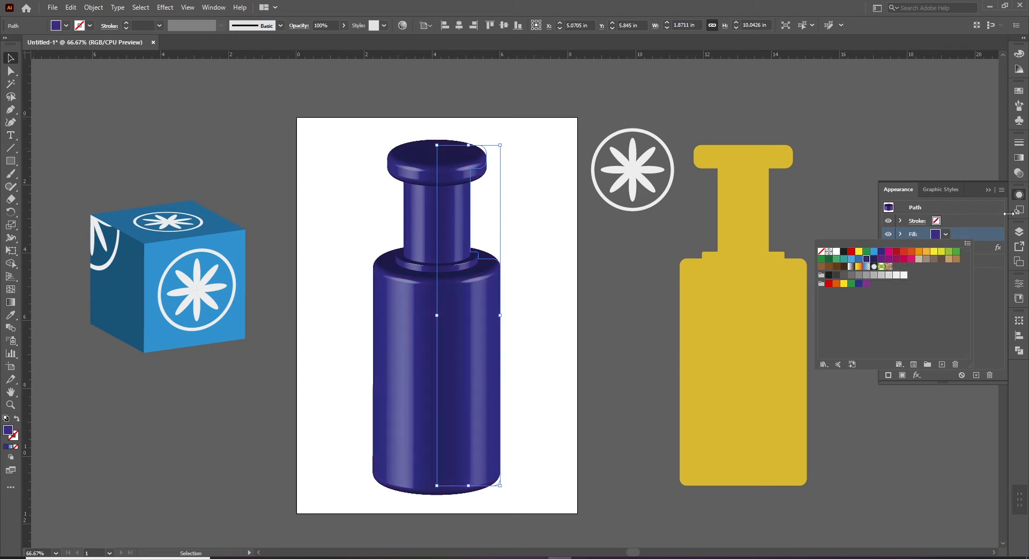
click(553, 318)
- Draw a dark blue square about 1.45 in wide in the artboard's upper-left corner and duplicate it directly below
key(m)
drag(302, 124, 349, 173)
key(v)
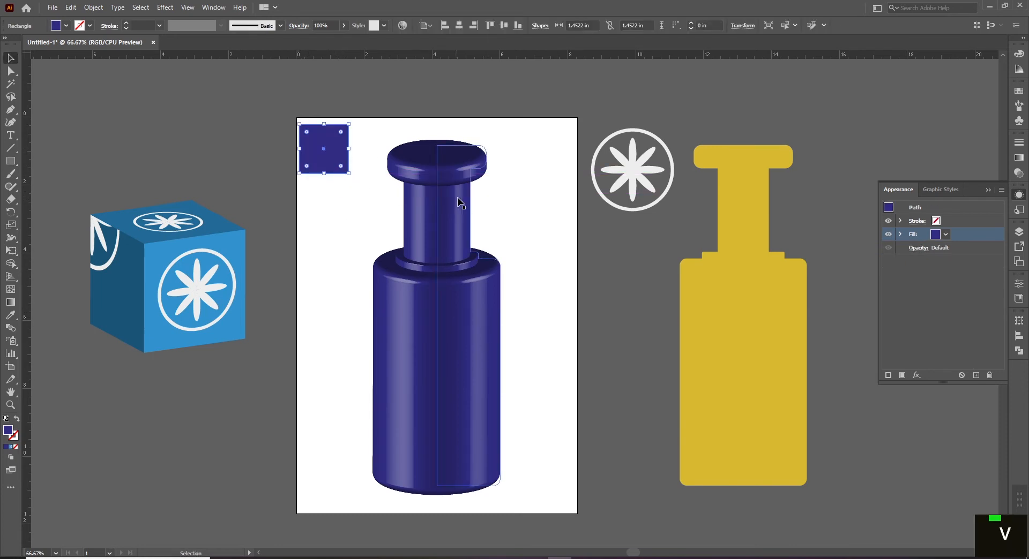
click(337, 235)
drag(333, 166, 337, 228)
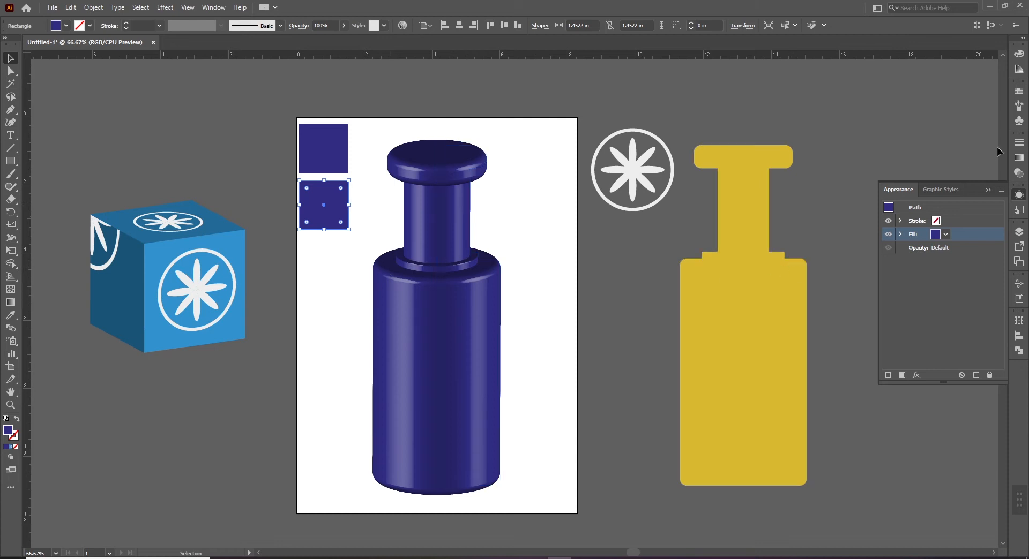
- Fill the lower square with the white-to-black linear gradient swatch
click(67, 26)
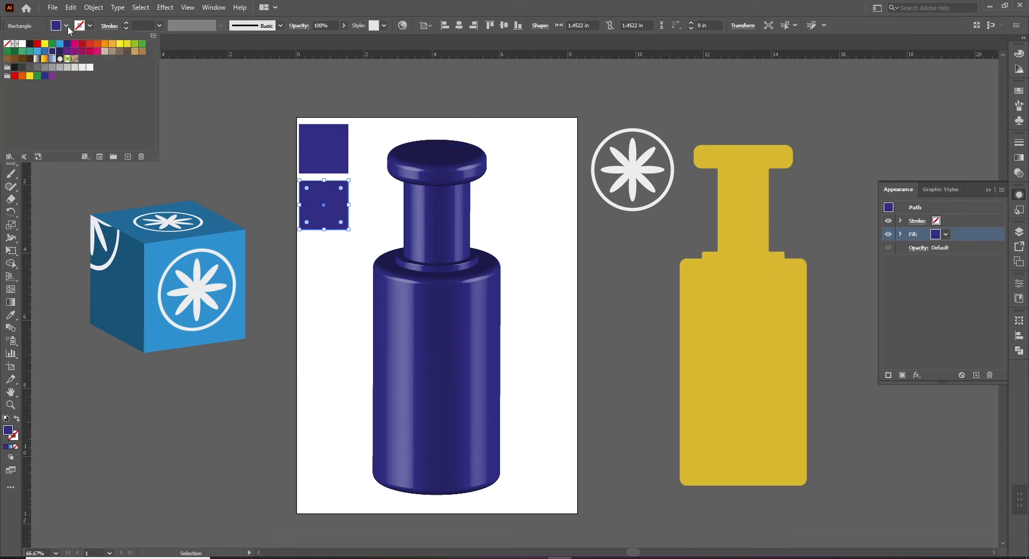
click(21, 68)
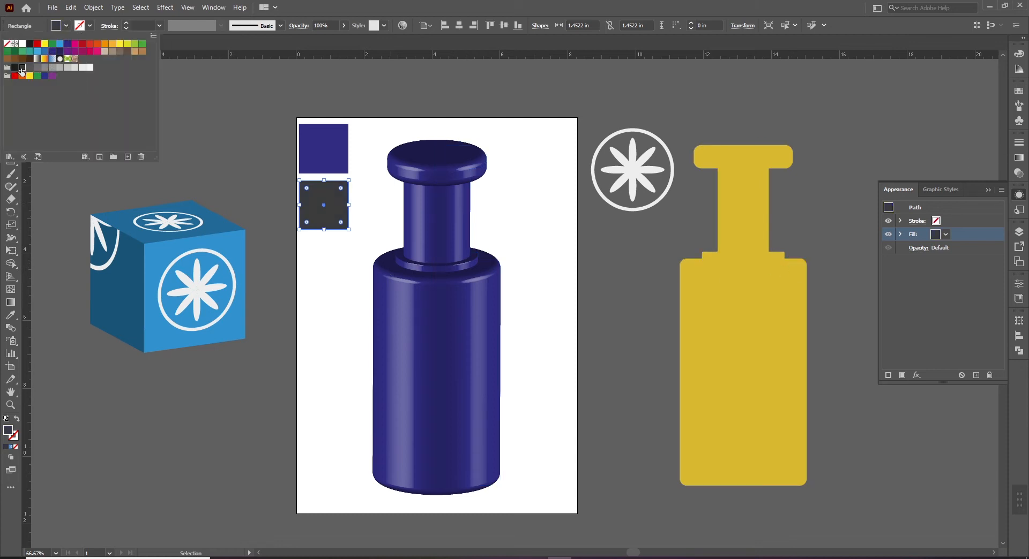
click(36, 59)
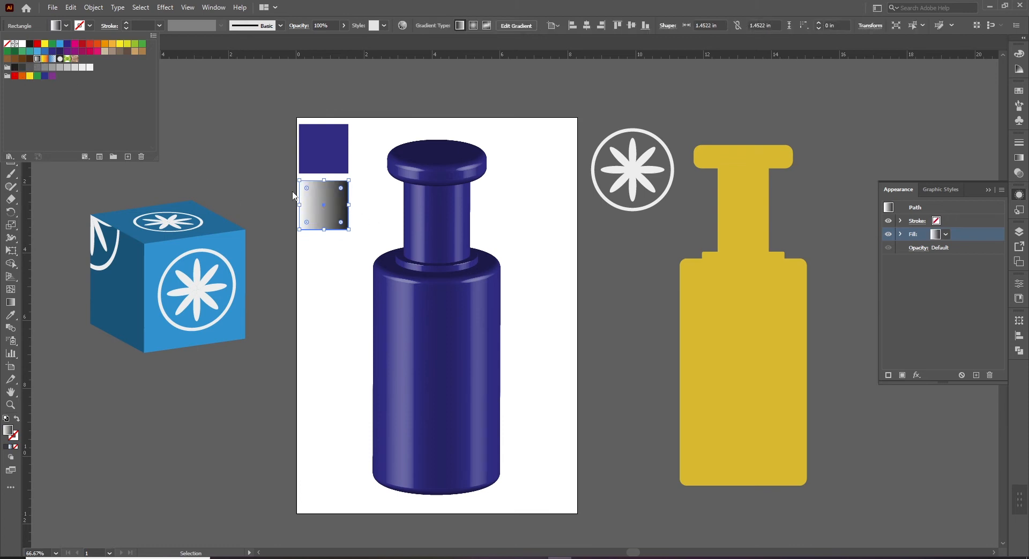
click(328, 210)
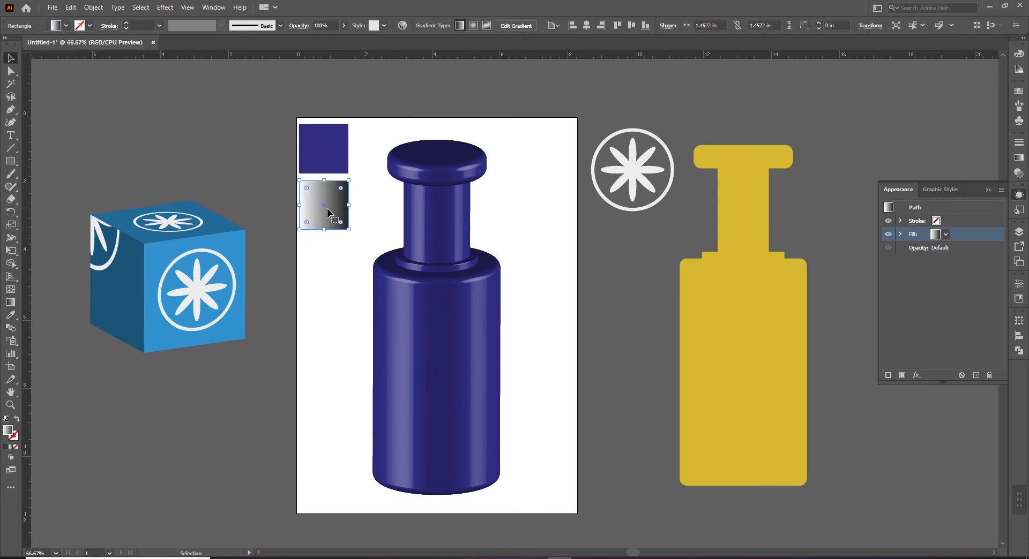
- Show the gradient settings for the lower square and move its white stop to the 25% location
click(1019, 159)
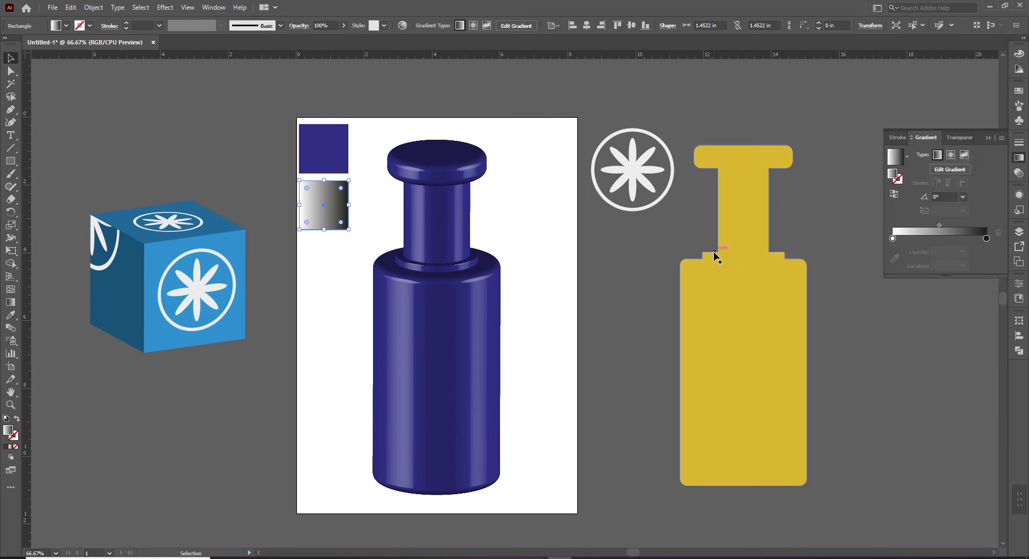
click(1015, 161)
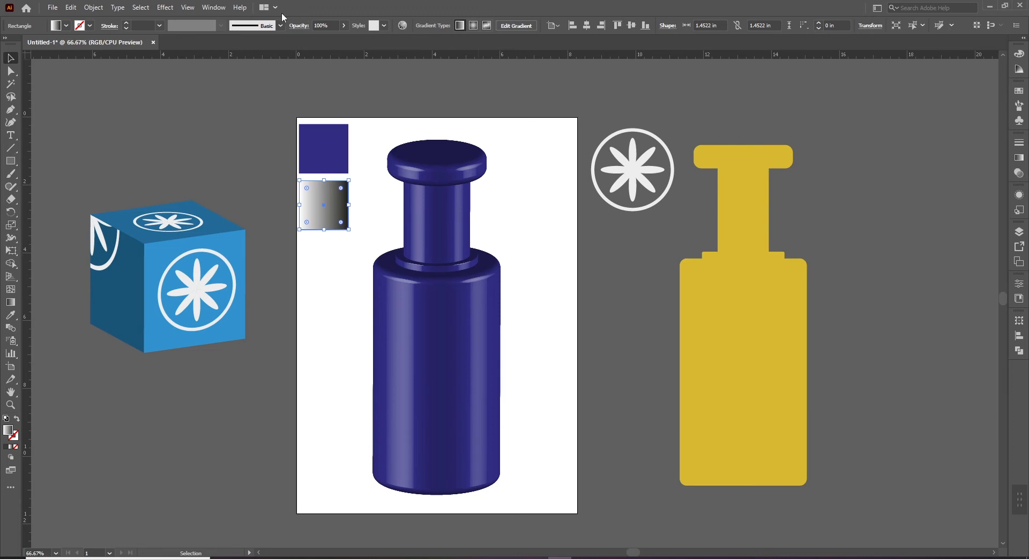
click(214, 9)
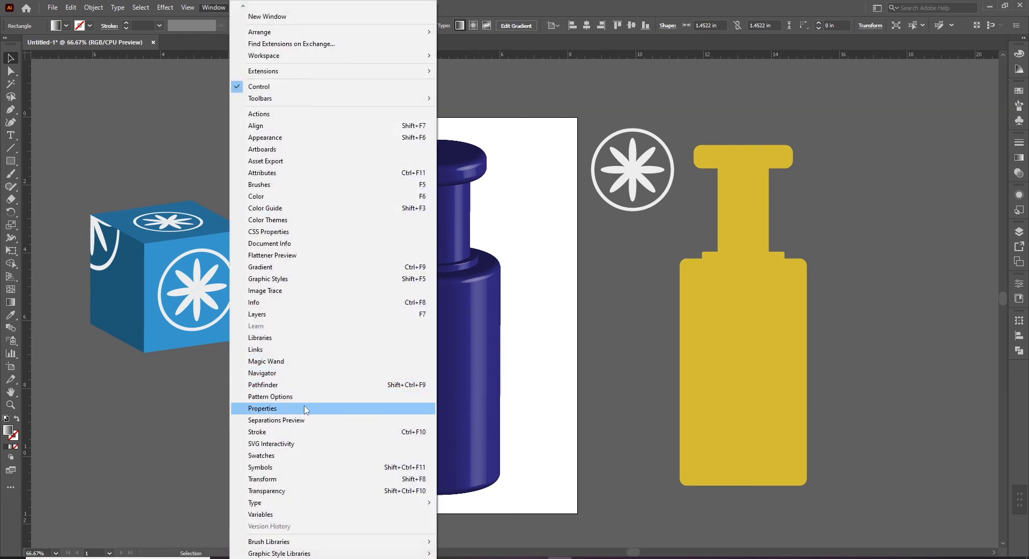
click(279, 271)
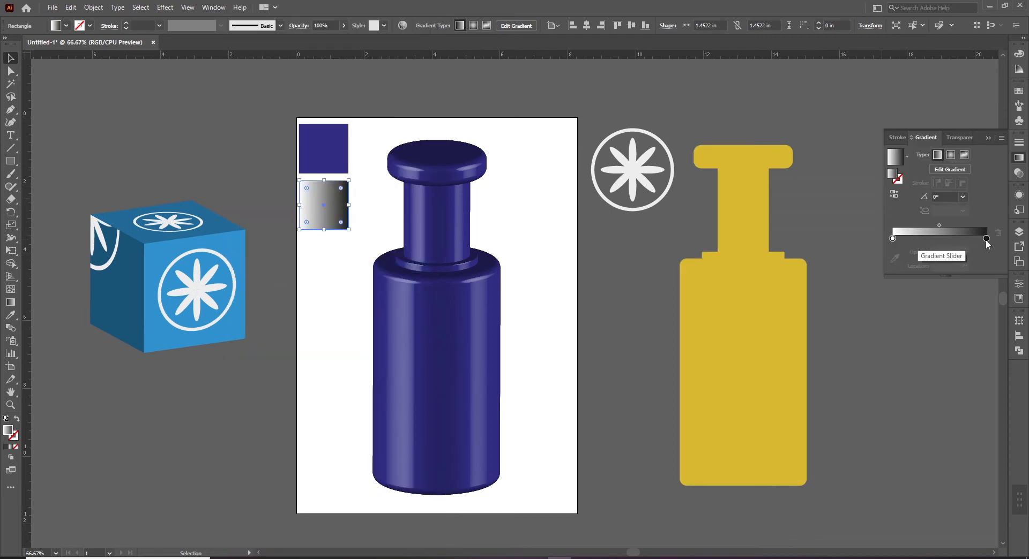
click(893, 239)
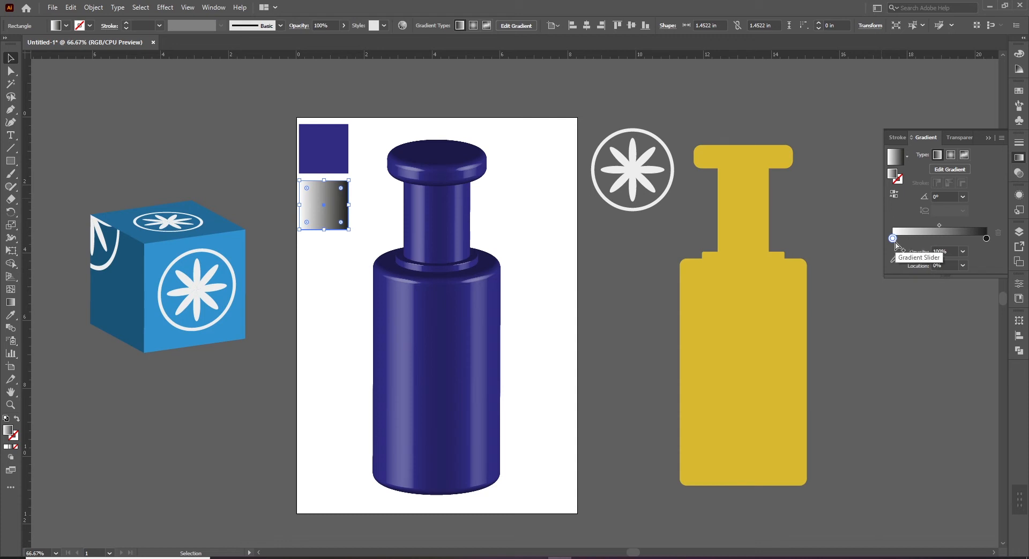
click(986, 239)
click(892, 239)
click(936, 266)
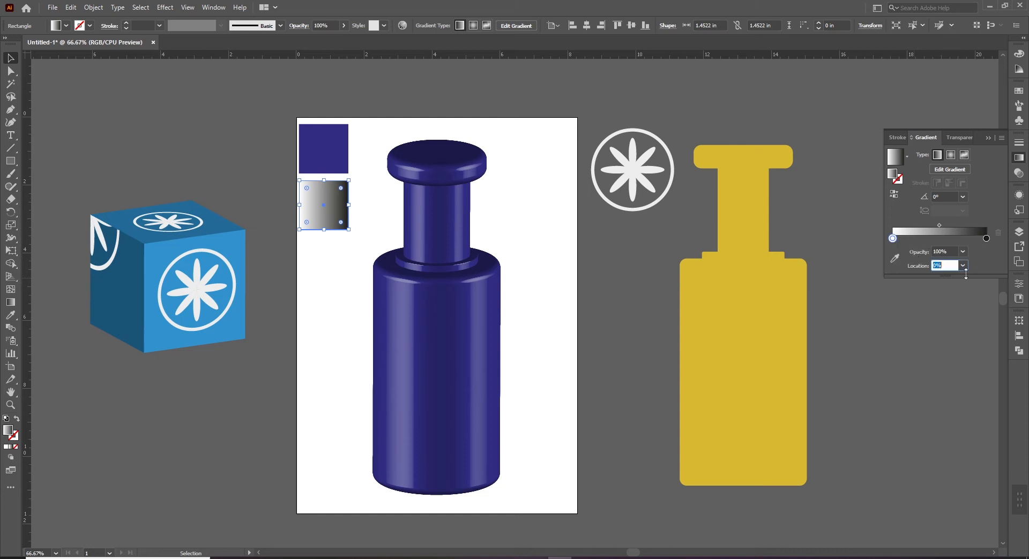
text(25)
key(Return)
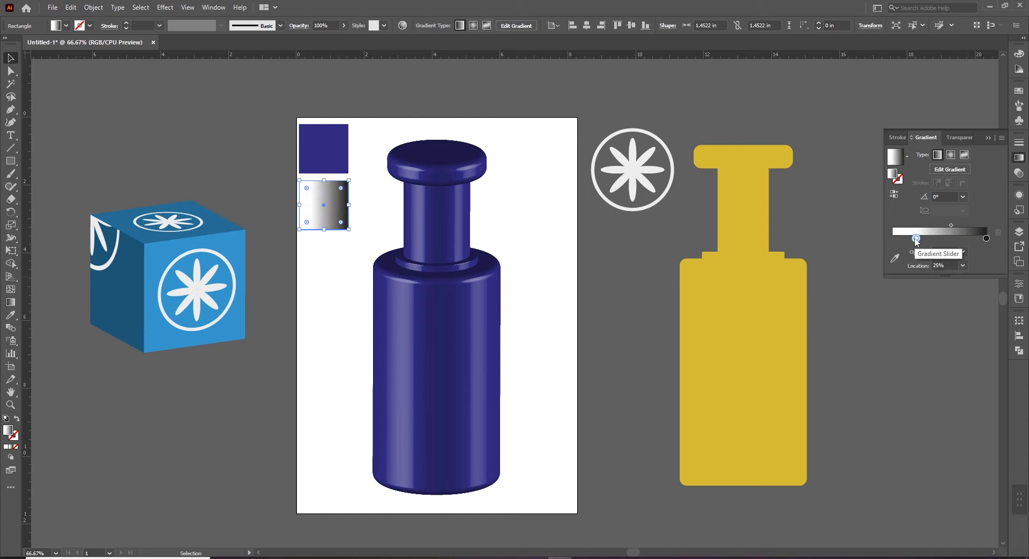
- Add another white stop to the lower square's gradient at the 0% location
click(894, 243)
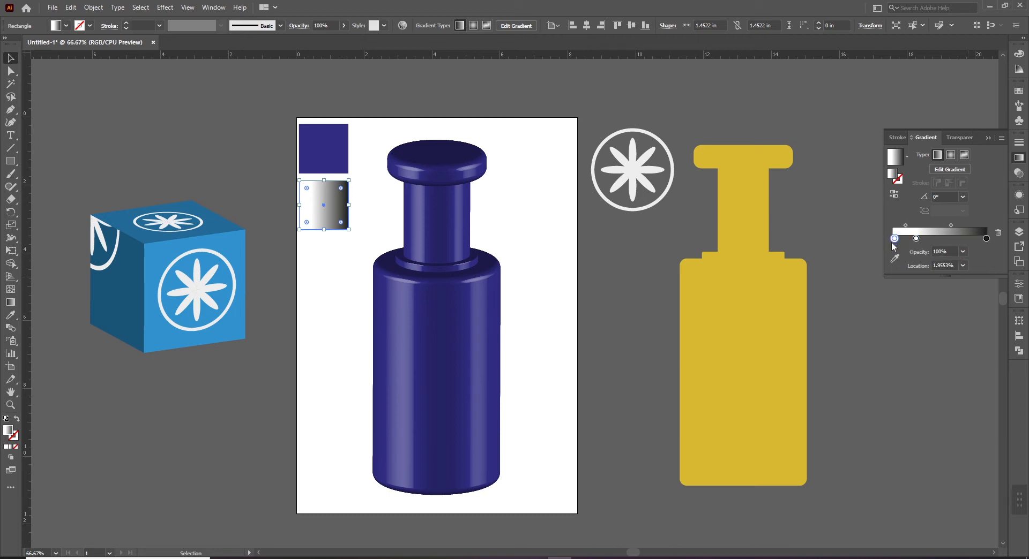
triple_click(940, 266)
text(0)
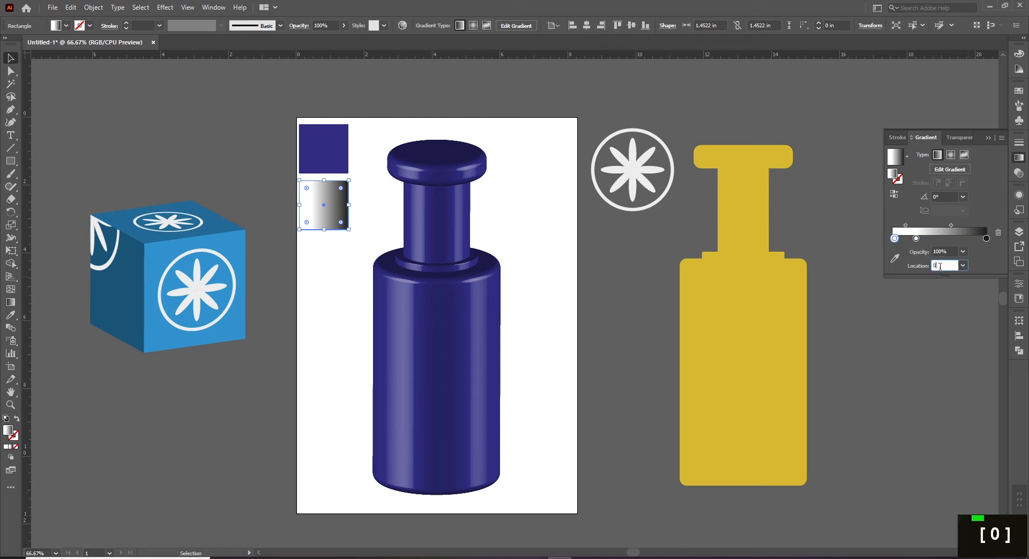
key(Return)
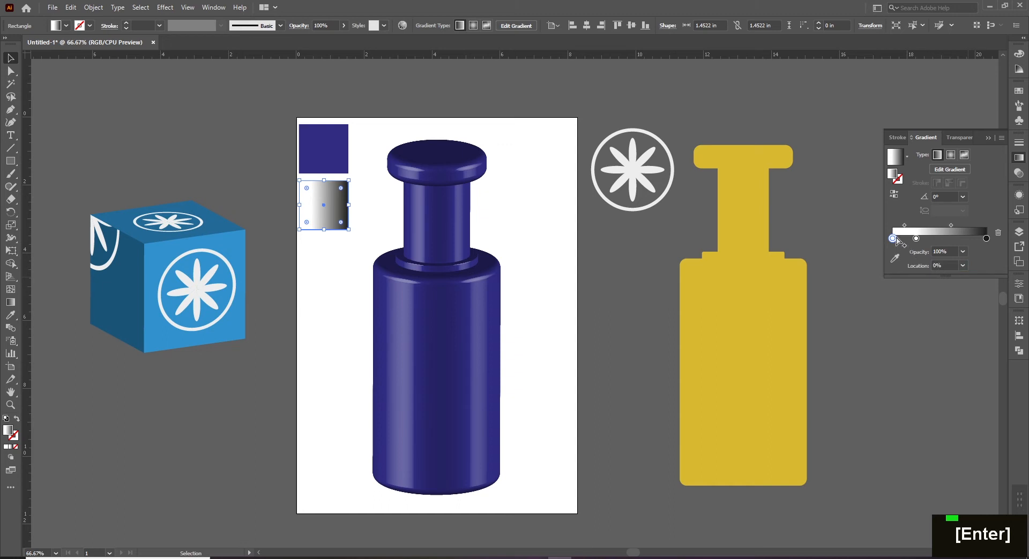
drag(893, 239, 894, 239)
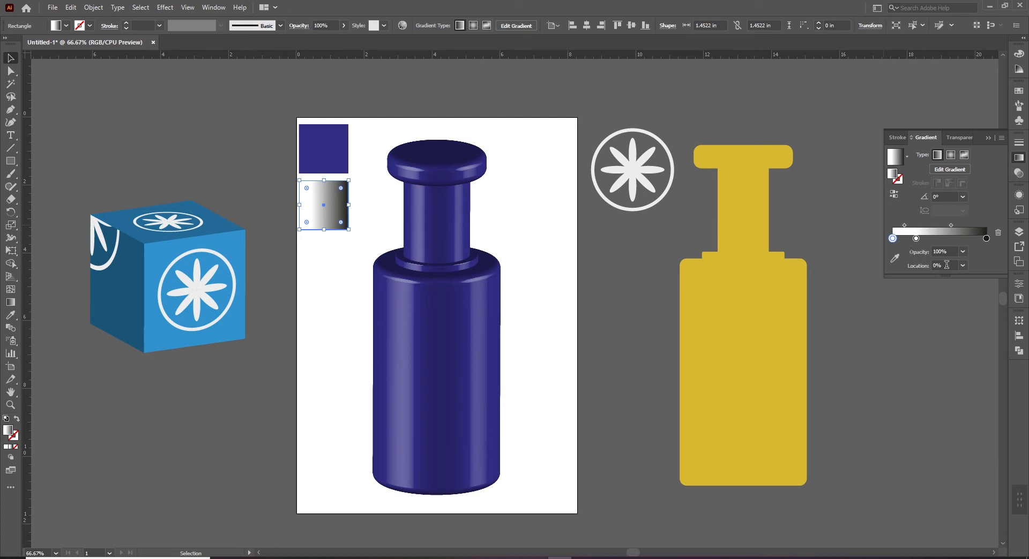
- Color the lower square's 0% gradient stop black and its 25% stop light gray
double_click(892, 238)
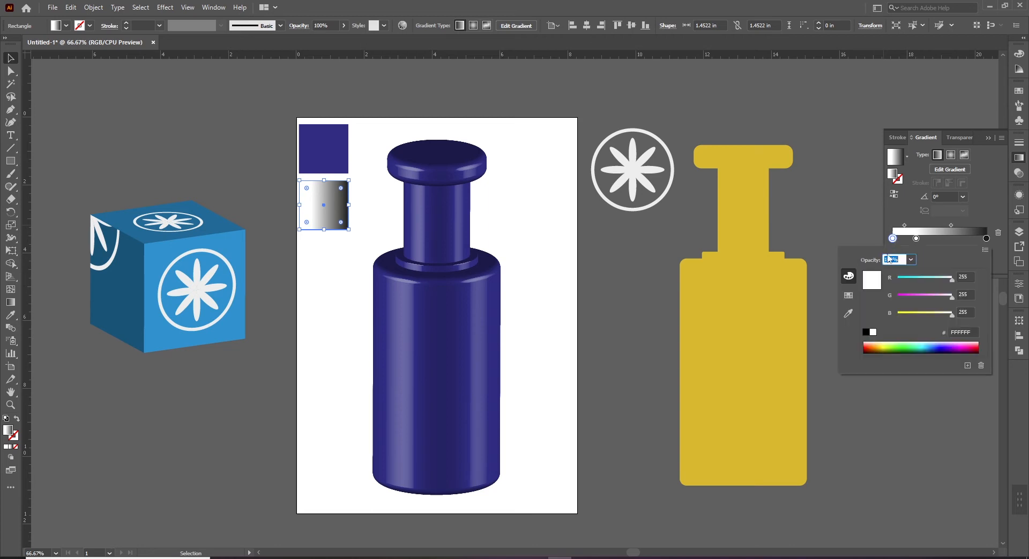
click(851, 298)
click(871, 272)
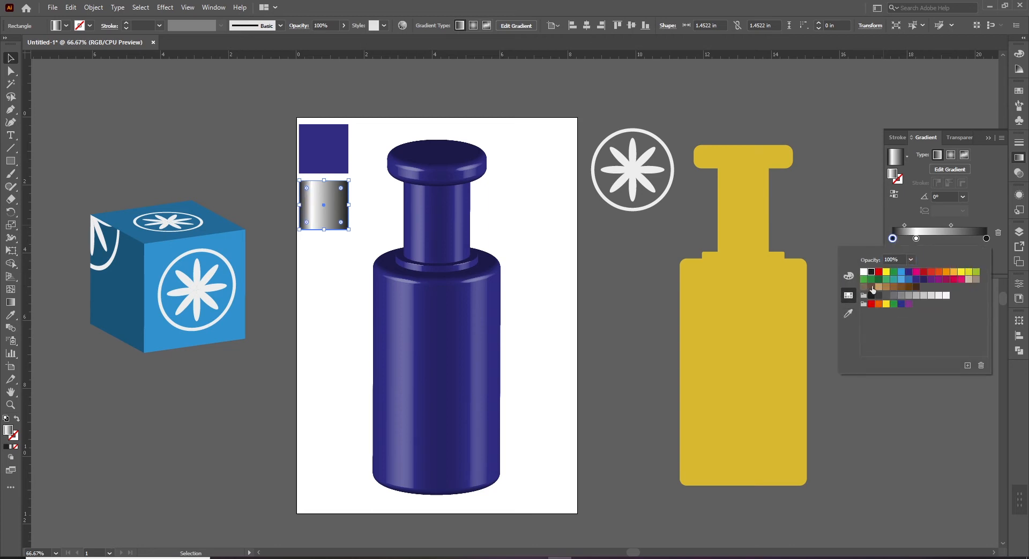
click(983, 212)
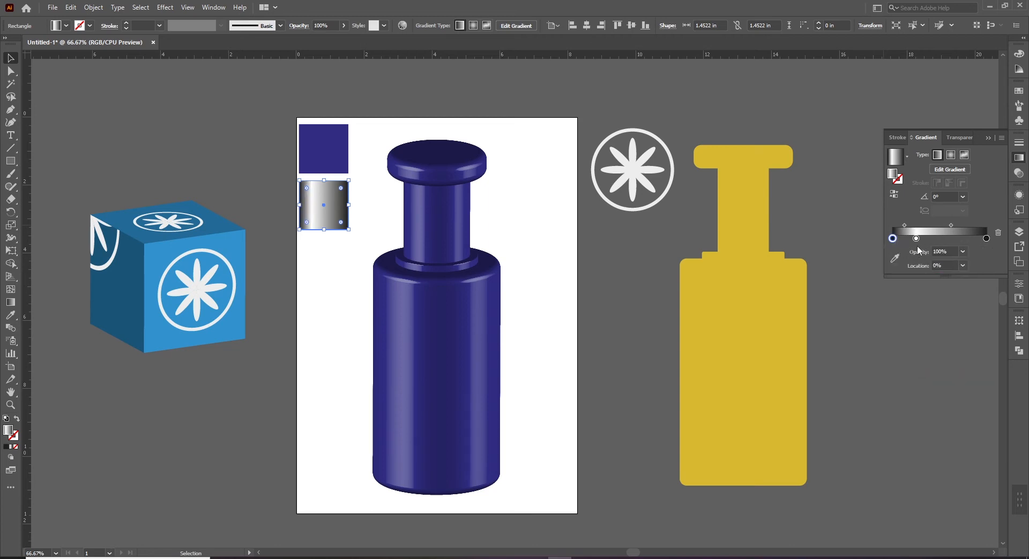
click(916, 239)
double_click(916, 239)
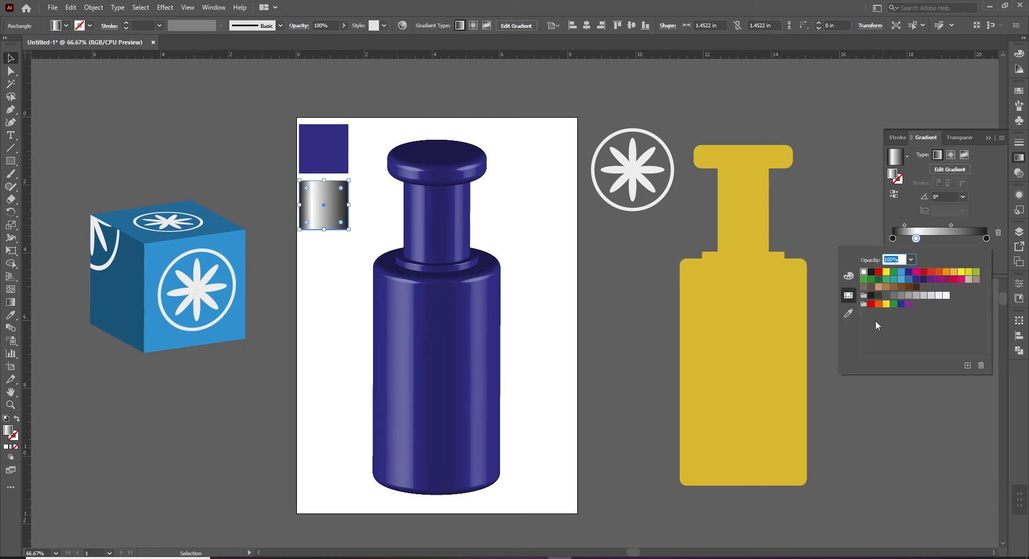
click(931, 296)
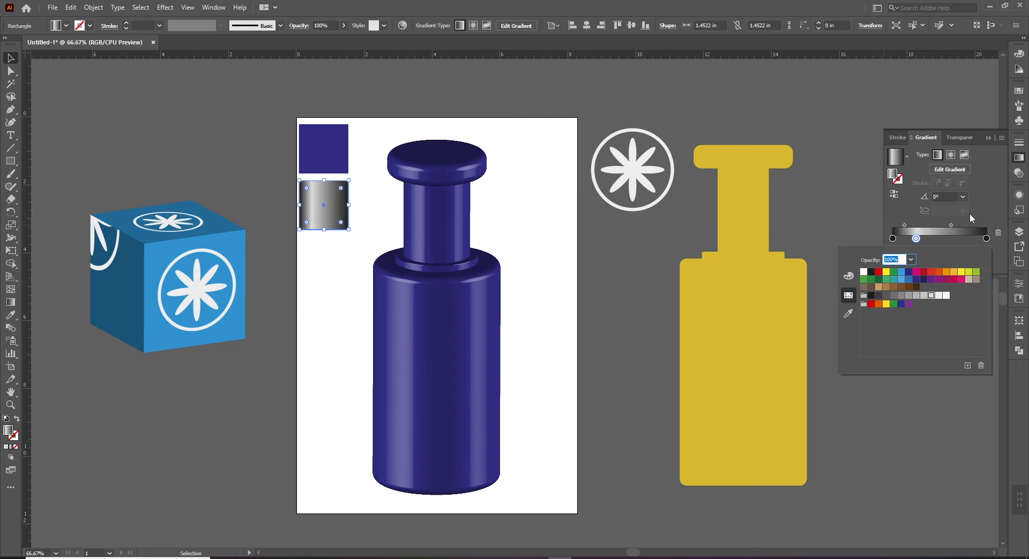
- Add a gradient stop at the 75% location and color it the same light gray as the 25% stop
click(964, 239)
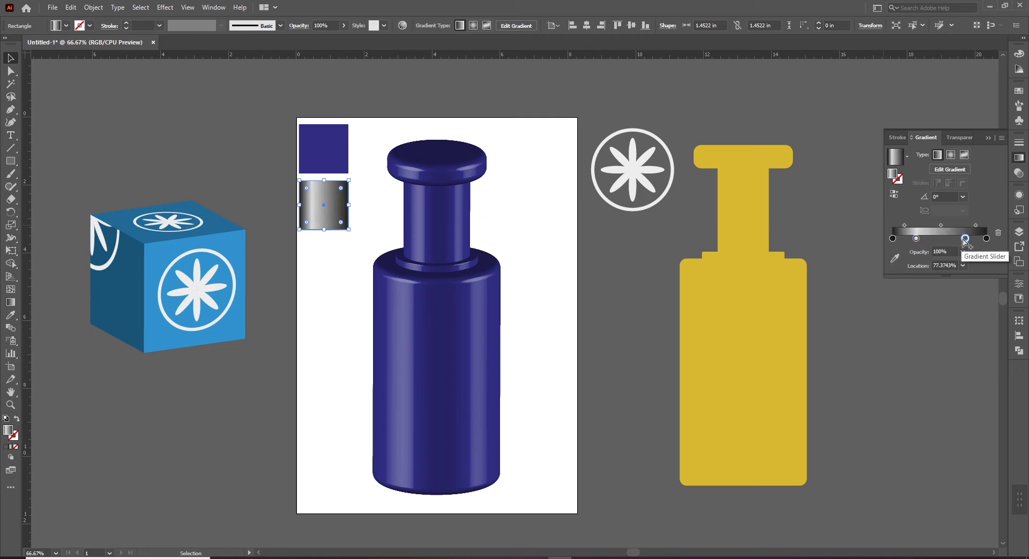
click(938, 264)
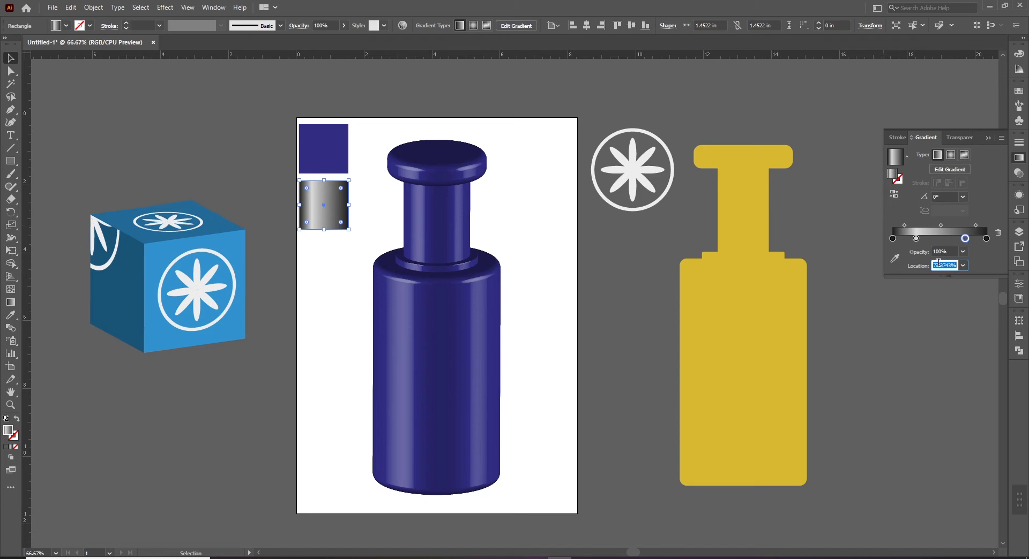
text(75)
key(Return)
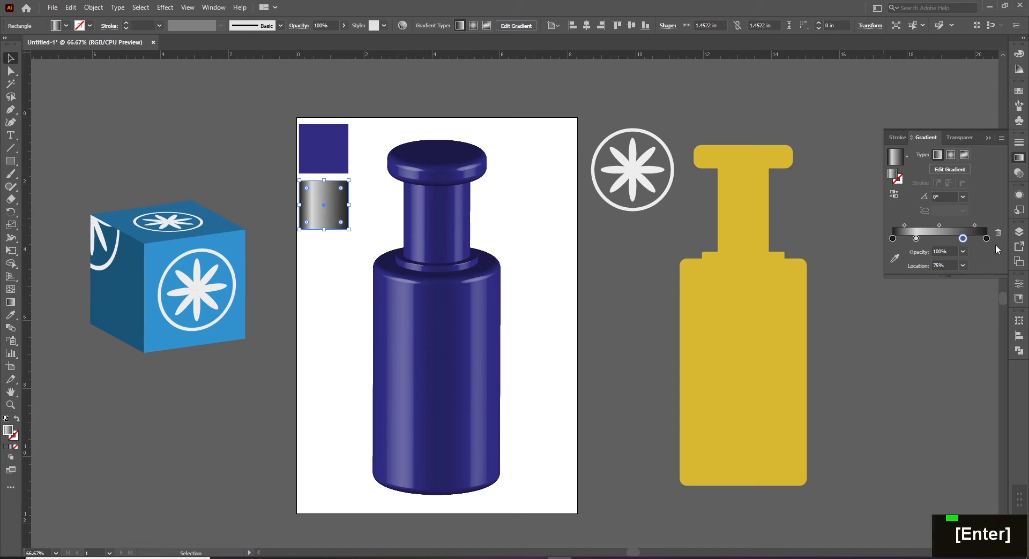
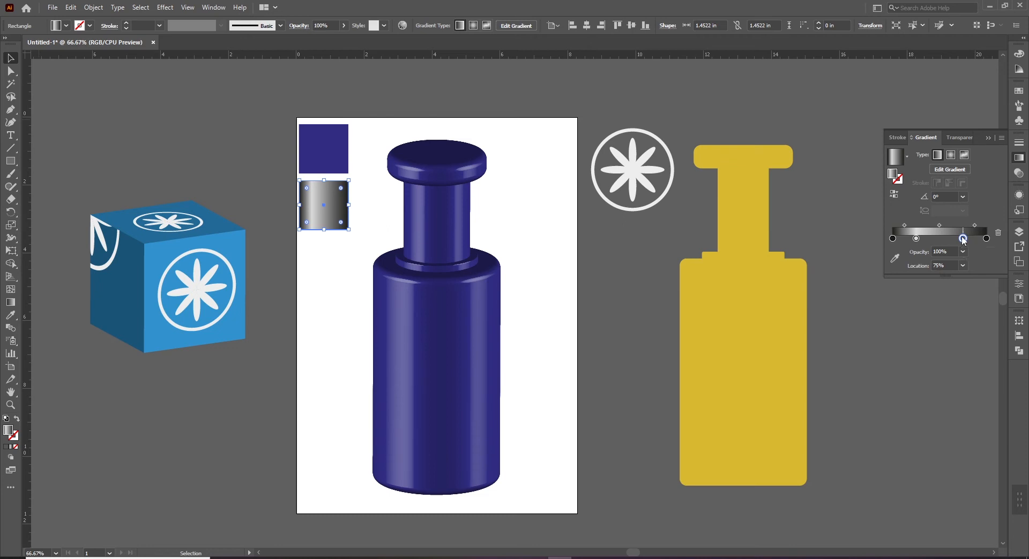
double_click(963, 239)
click(932, 296)
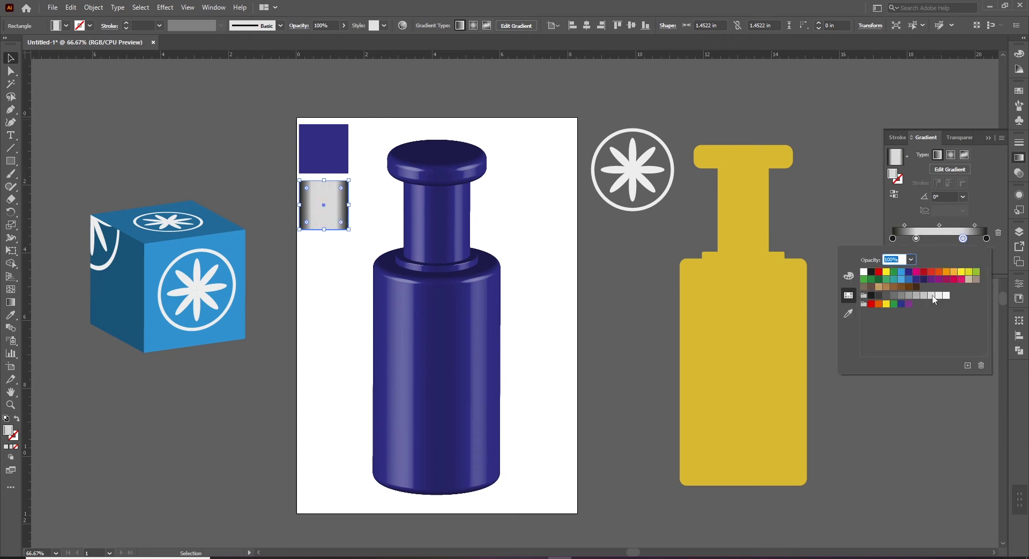
click(935, 247)
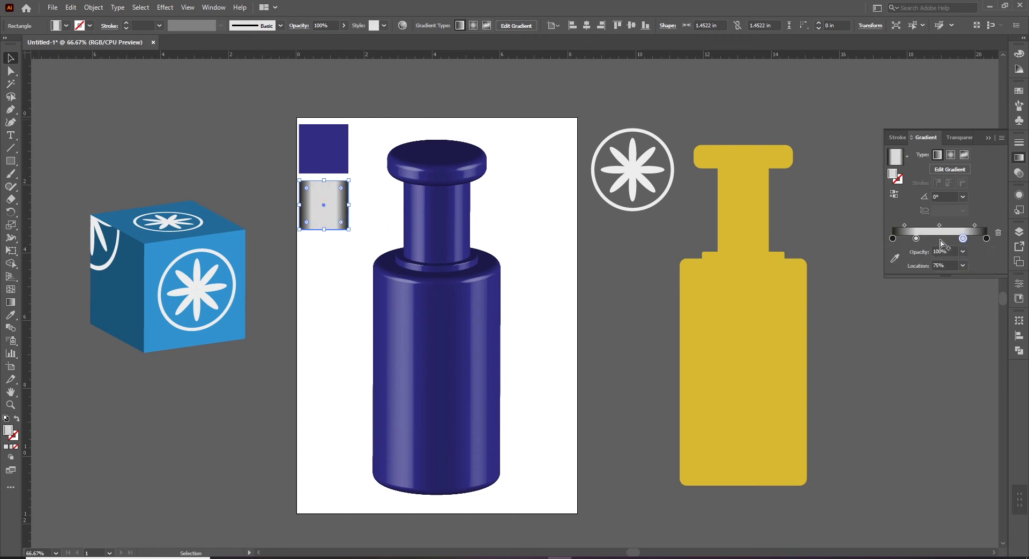
- Add a gradient stop at the 50% location and color it black
click(941, 239)
click(943, 265)
text(50)
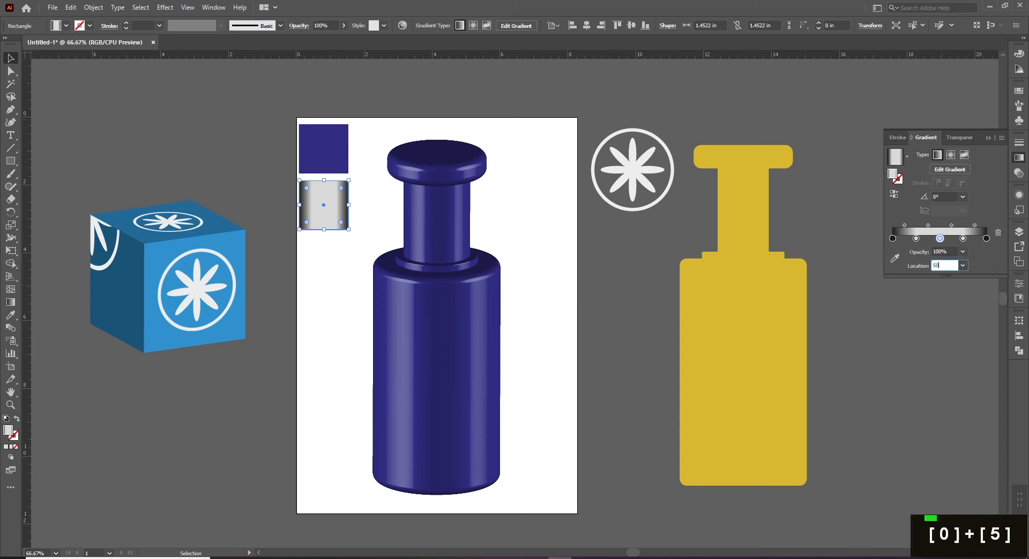
key(Return)
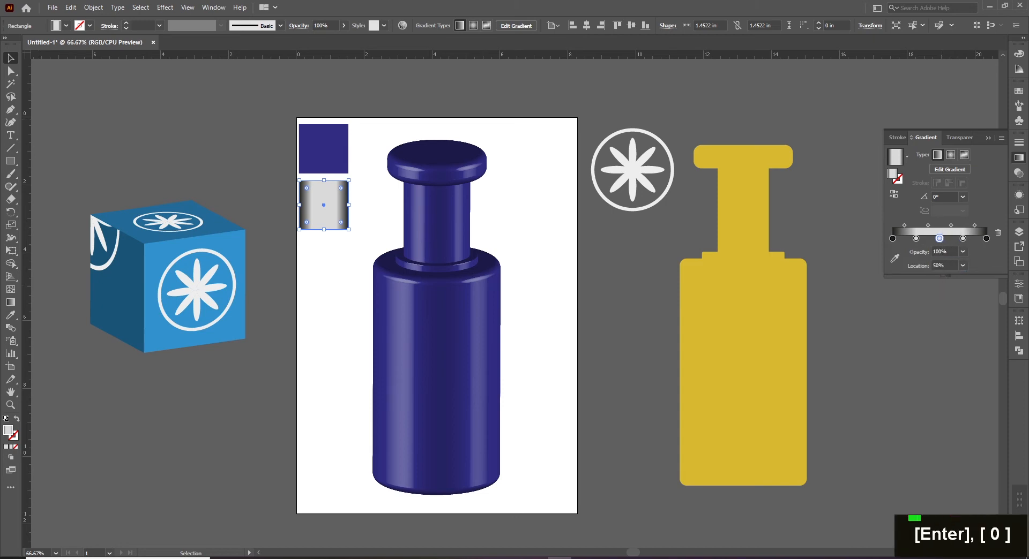
double_click(940, 239)
click(871, 272)
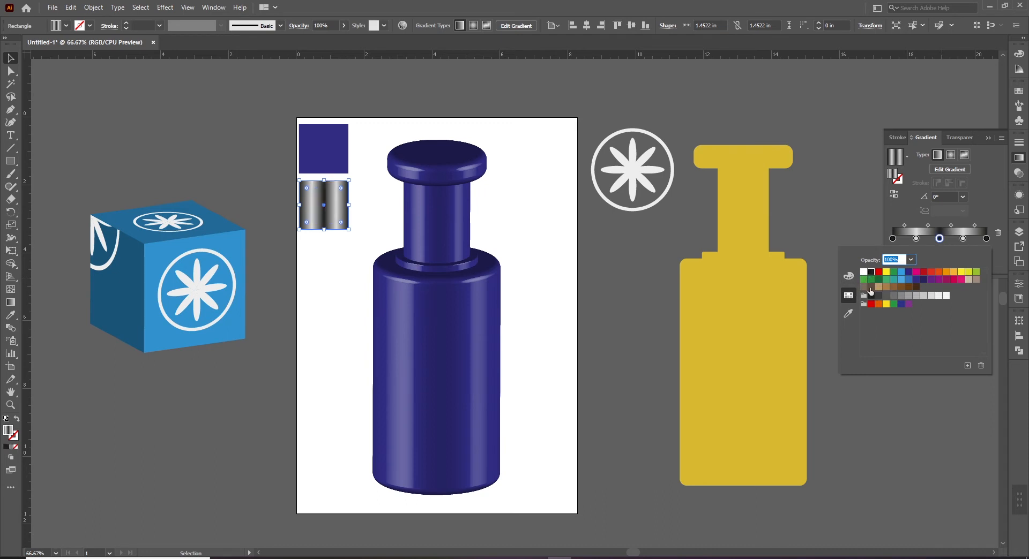
click(973, 206)
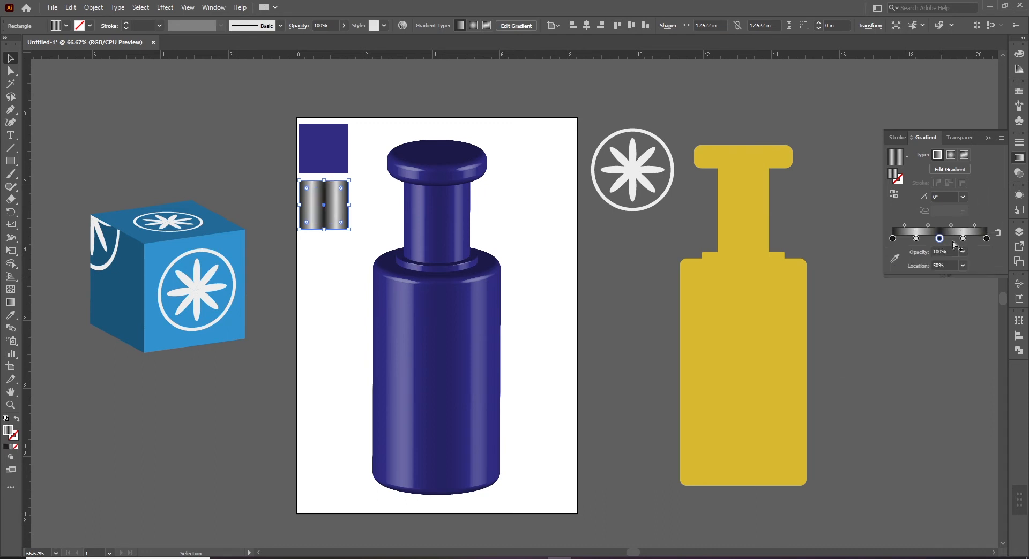
drag(963, 241, 950, 241)
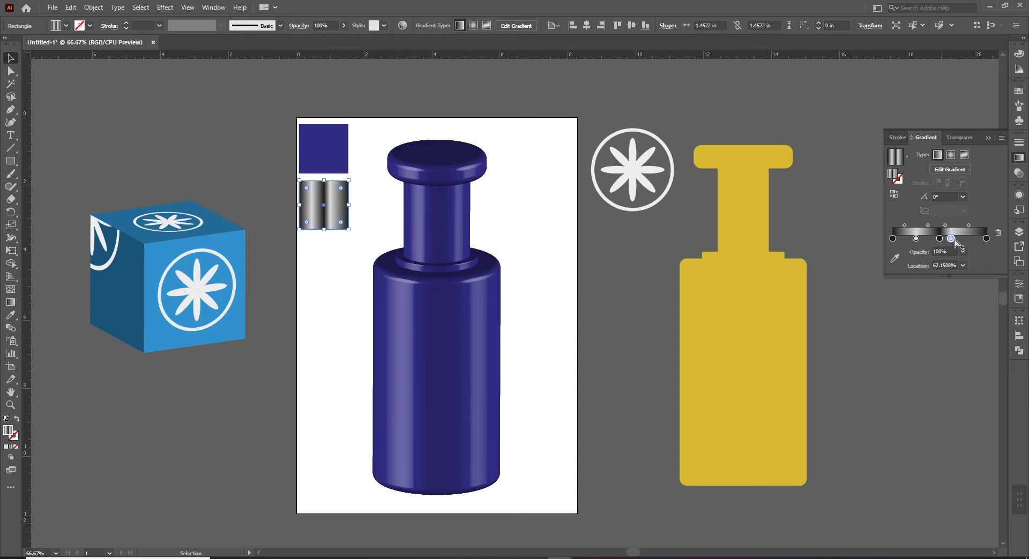
key(ctrl+z)
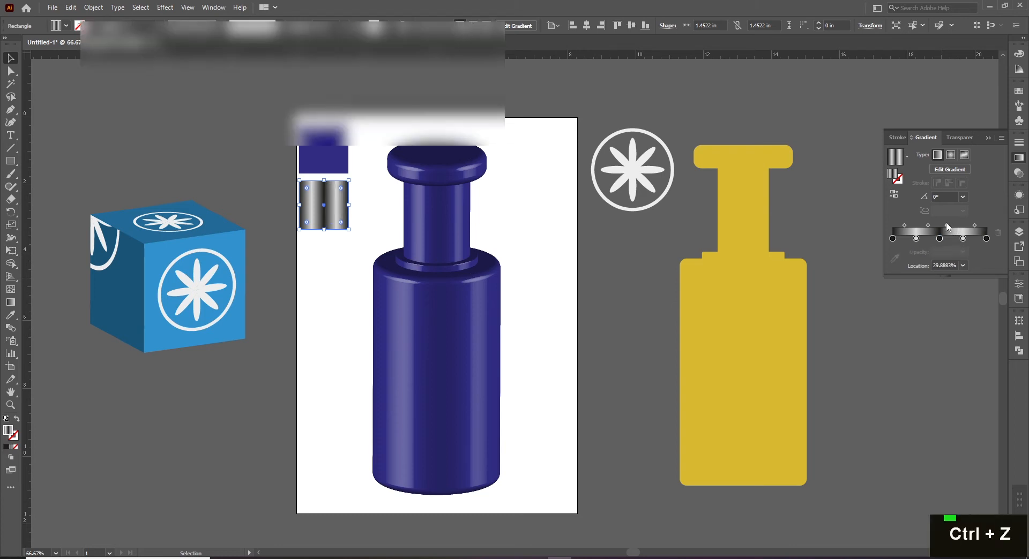
key(ctrl+z)
- Move the gradient's four midpoints closer to the light gray 25% and 75% stops to narrow both highlights
drag(945, 226, 960, 227)
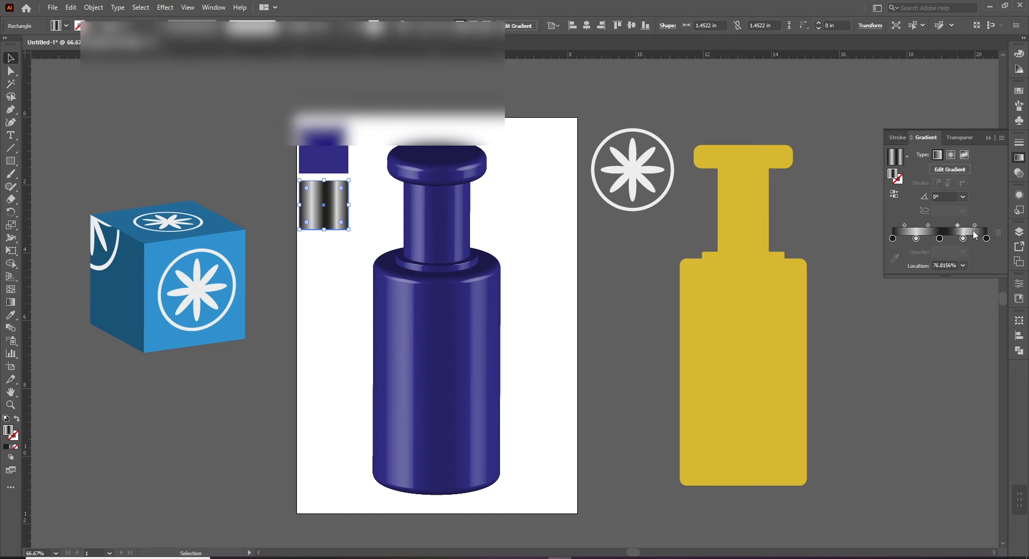
drag(974, 226, 918, 226)
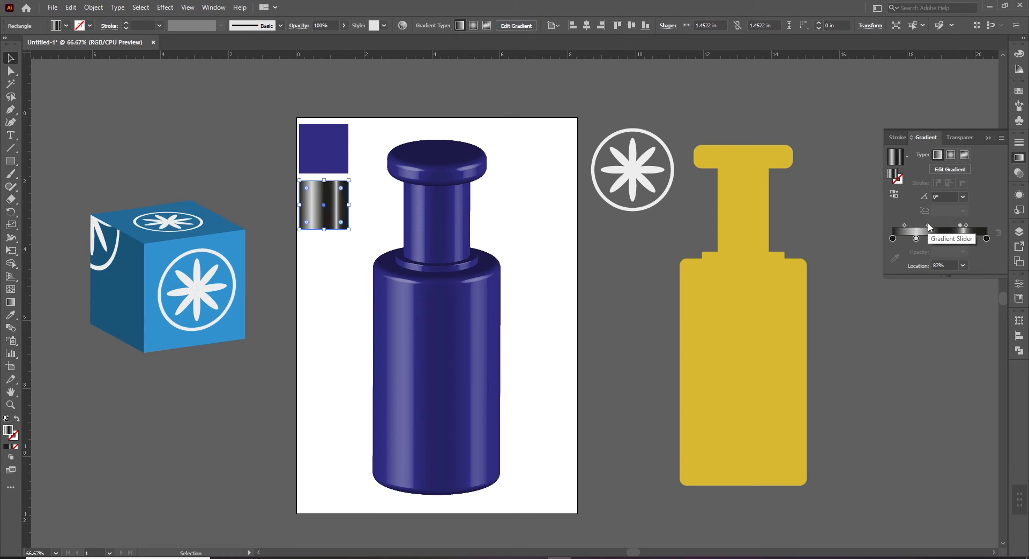
drag(905, 226, 913, 225)
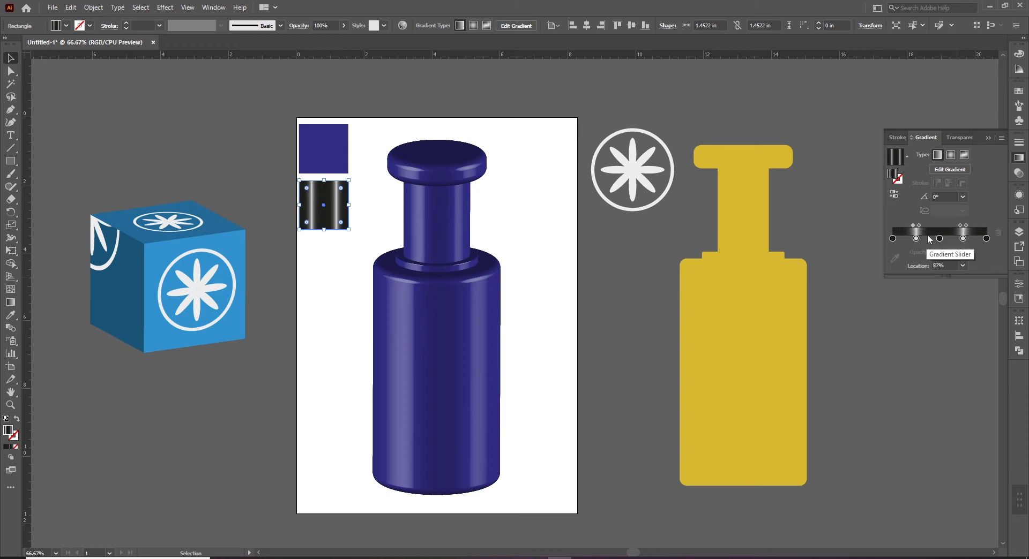
drag(913, 226, 909, 226)
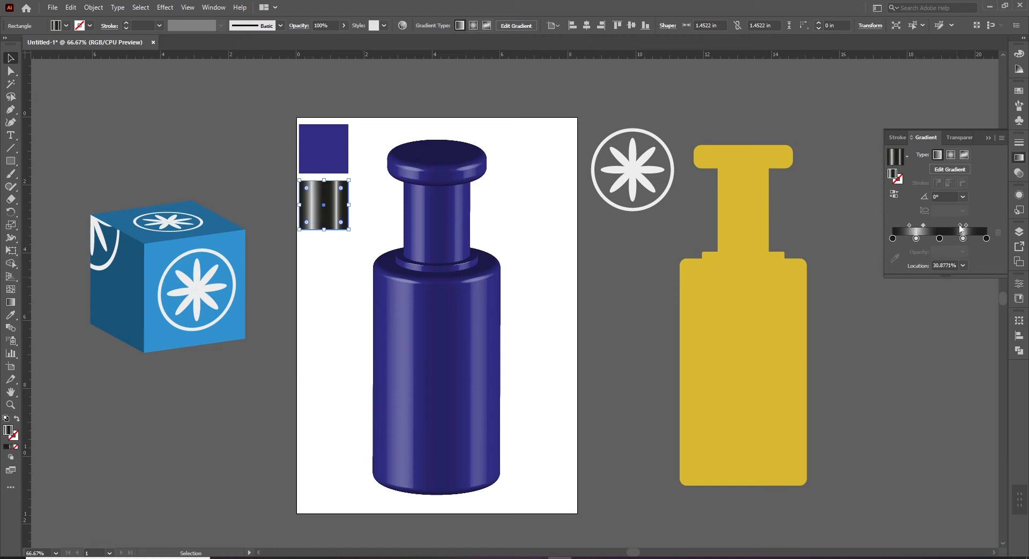
drag(959, 226, 969, 227)
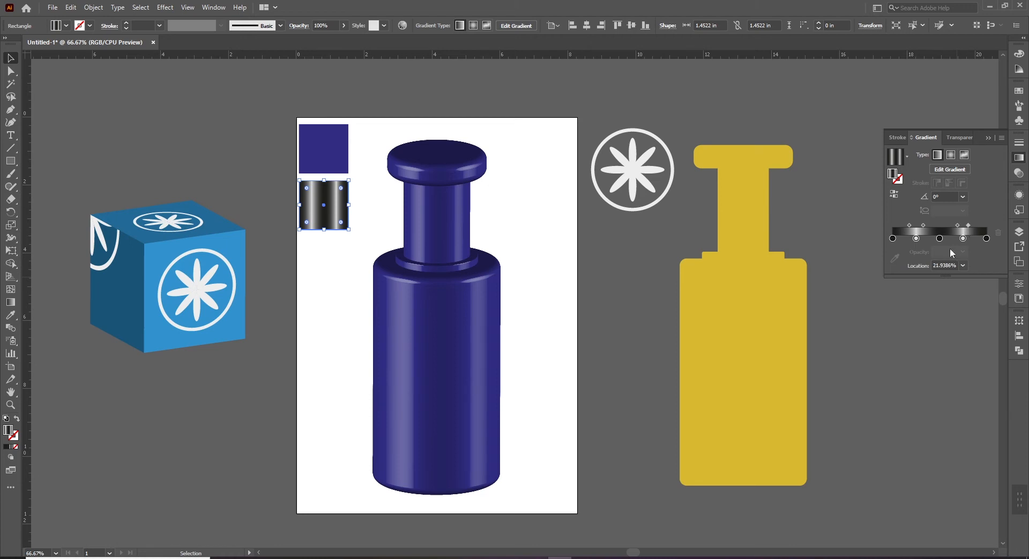
- Try lighter gray swatches on the gradient's 50% stop and set it back to black
double_click(941, 238)
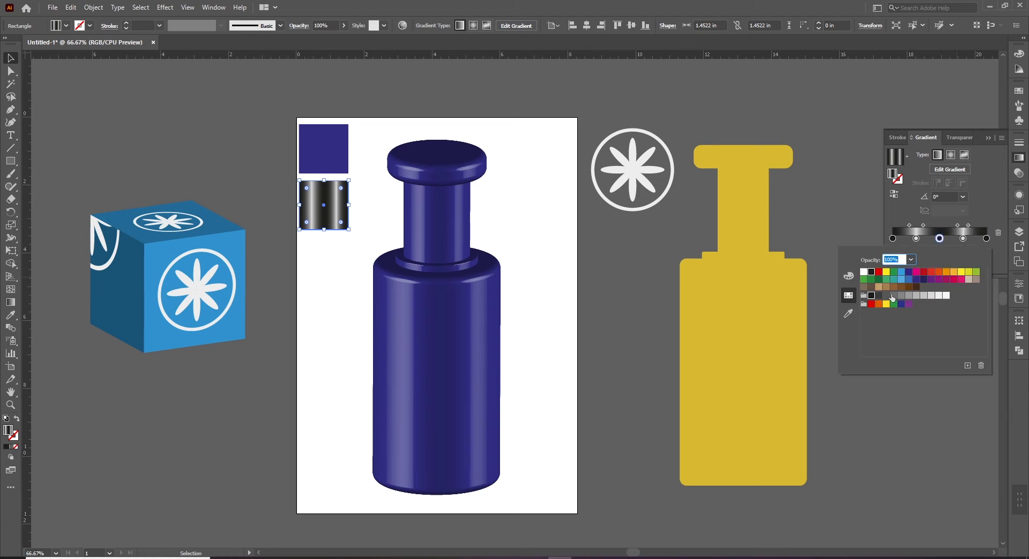
click(921, 295)
click(896, 296)
click(886, 296)
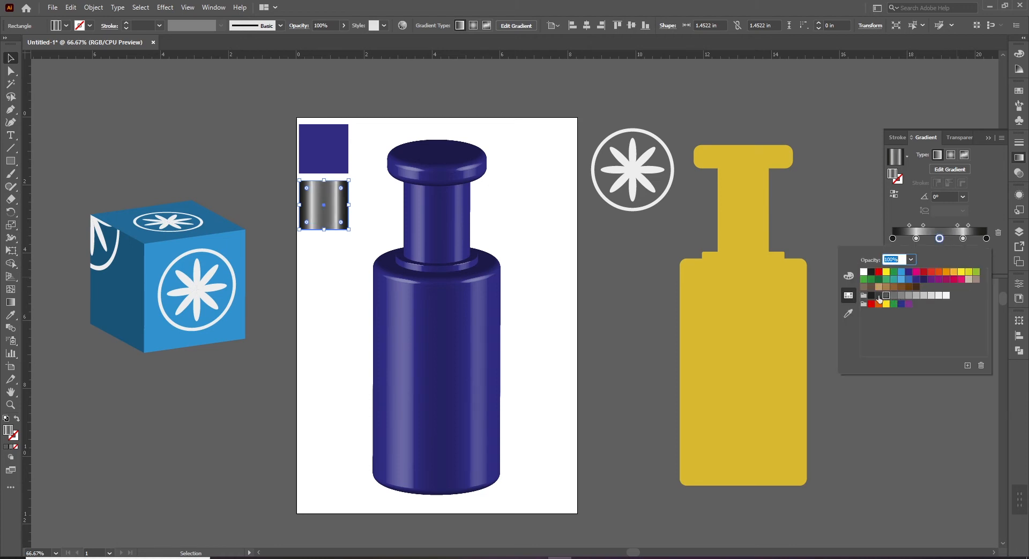
click(872, 296)
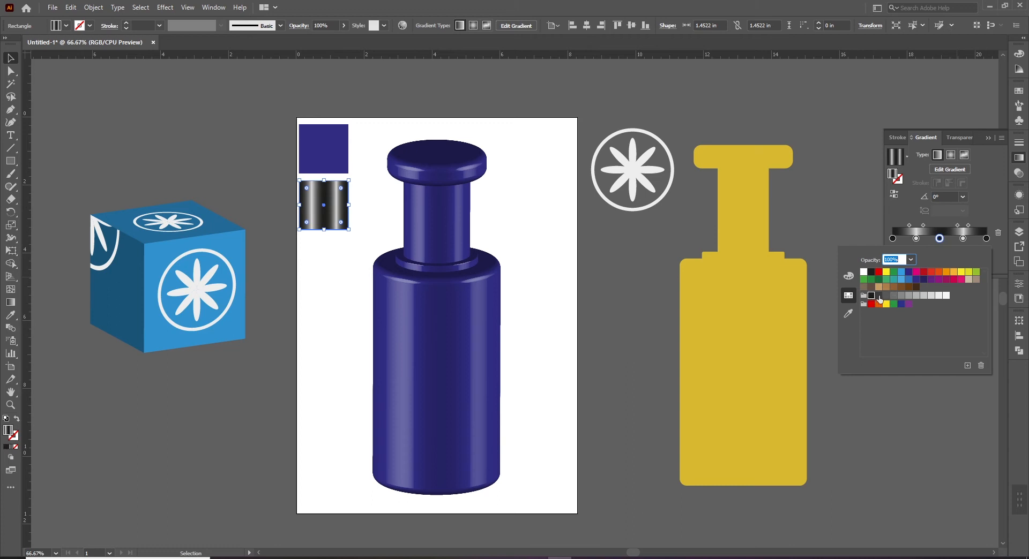
- Recolor the gradient's middle stop dark gray and its right highlight stop with the K=40 gray swatch
click(886, 296)
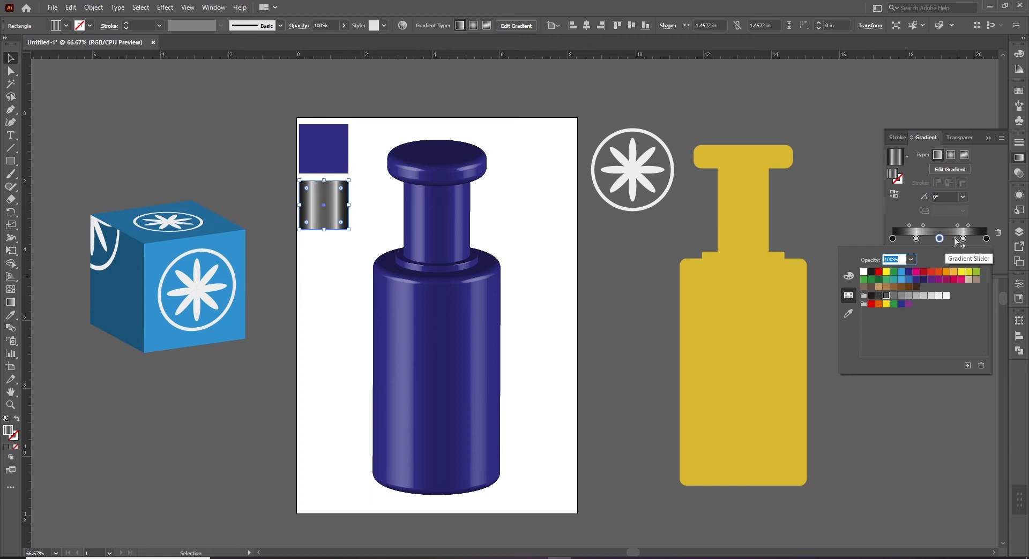
double_click(963, 238)
click(924, 296)
click(916, 295)
click(908, 295)
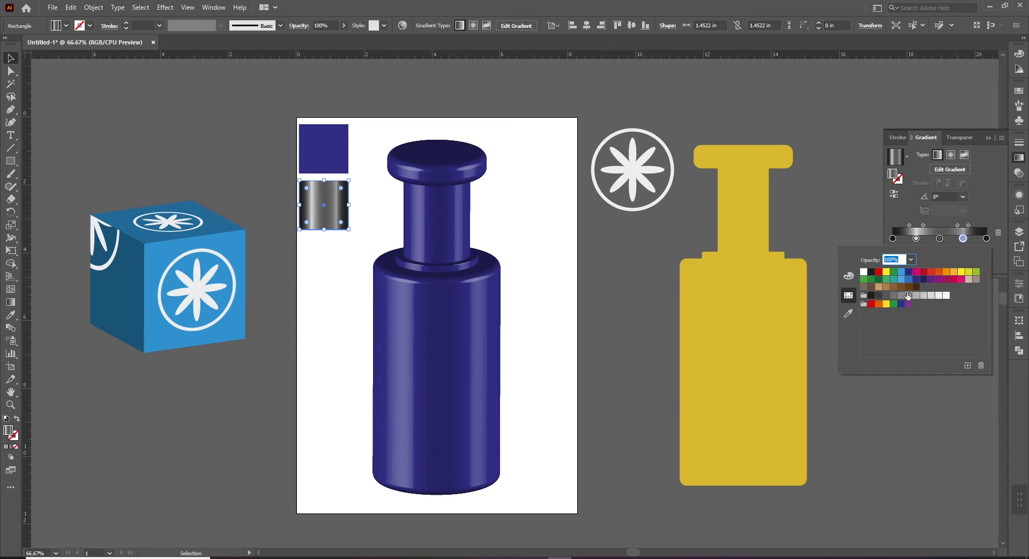
click(916, 296)
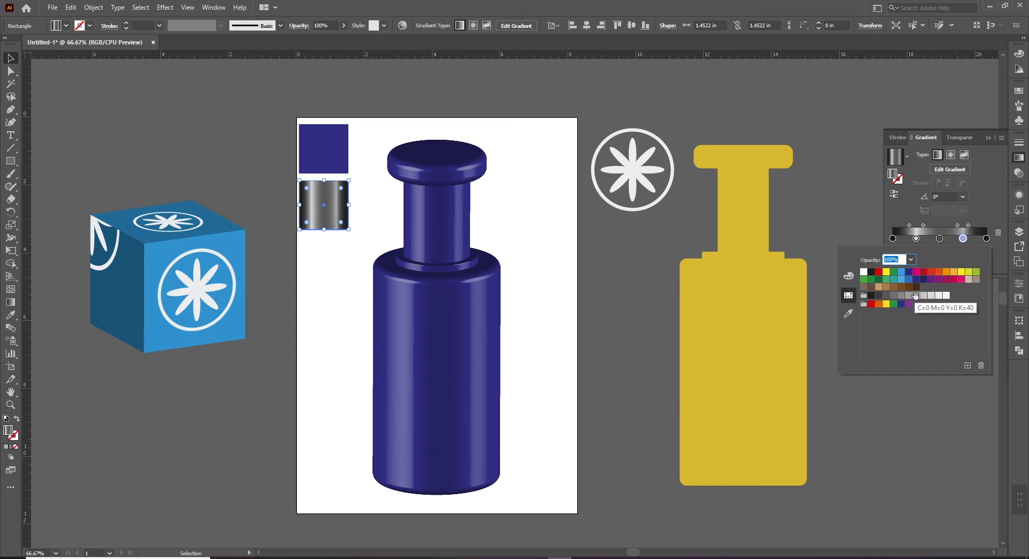
- Set the gradient's left highlight stop to medium gray and its middle stop to black
click(916, 238)
double_click(917, 239)
click(909, 296)
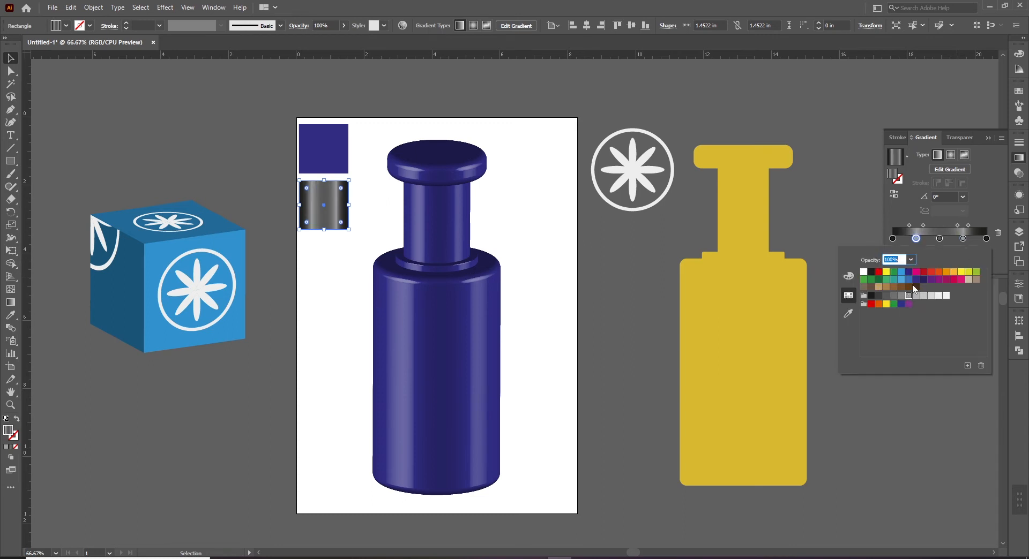
click(940, 237)
double_click(940, 238)
click(871, 297)
click(992, 184)
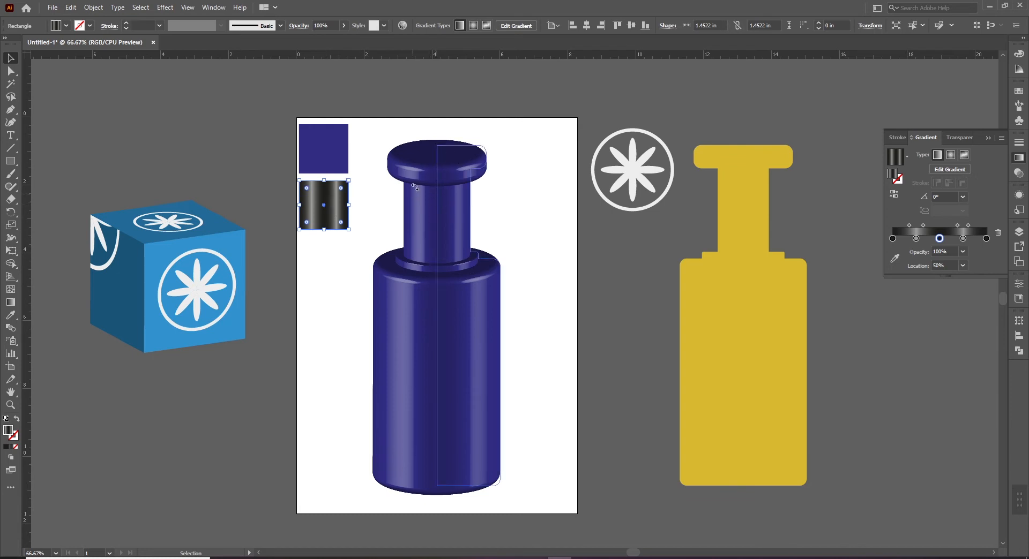
click(333, 264)
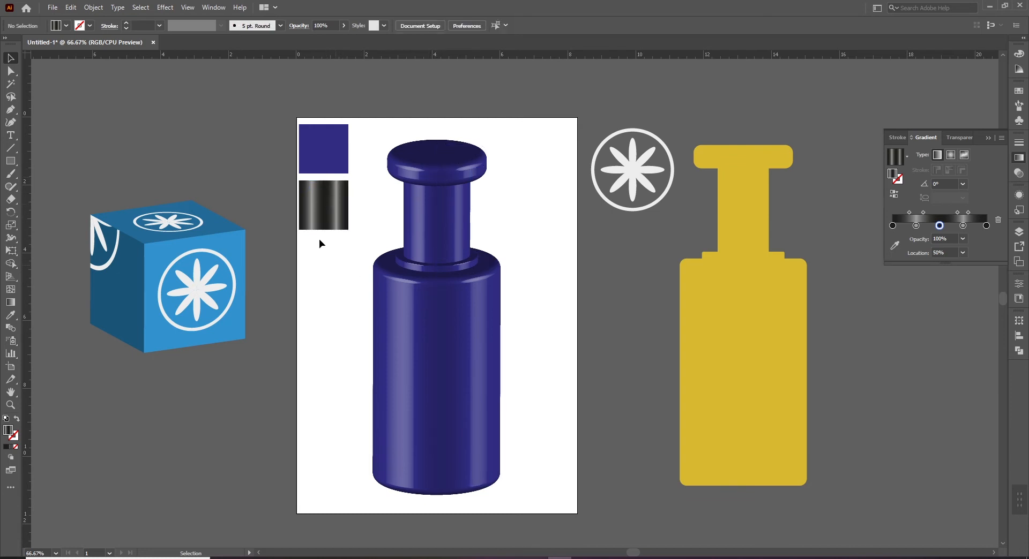
- Duplicate the blue square directly below the black gradient square
drag(320, 146, 320, 261)
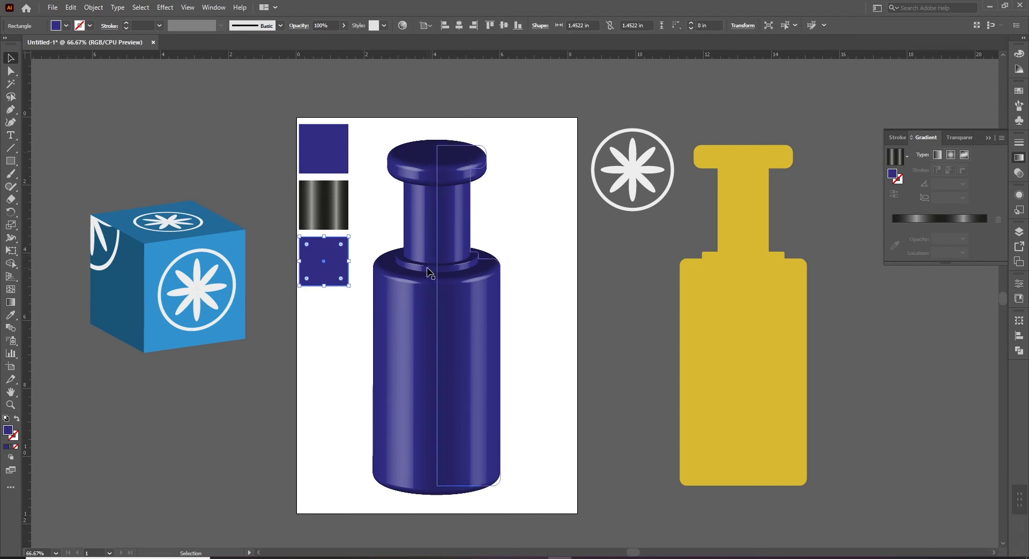
click(331, 340)
click(332, 266)
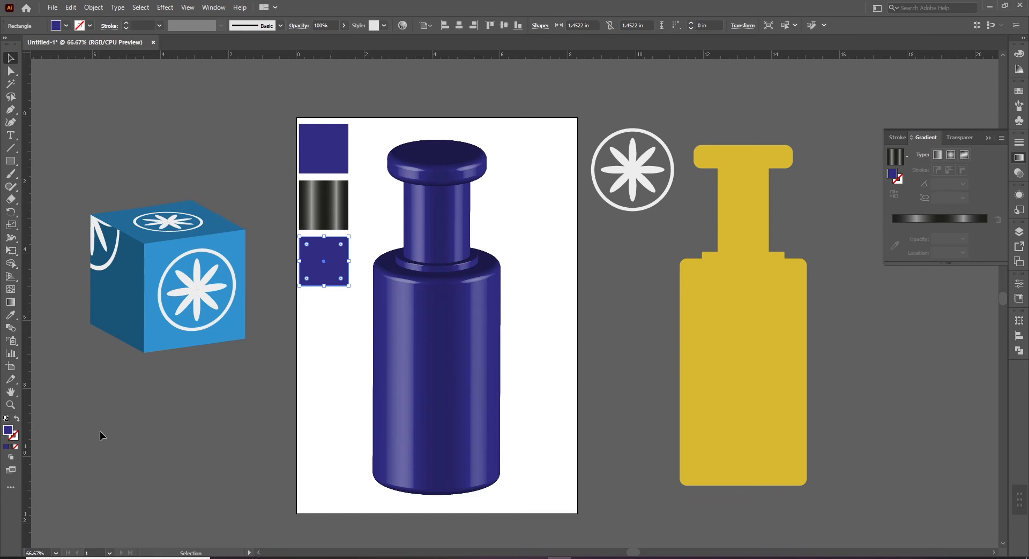
- Fill the duplicated square with a gold color of C 20%, M 30% and Y 100%
double_click(8, 431)
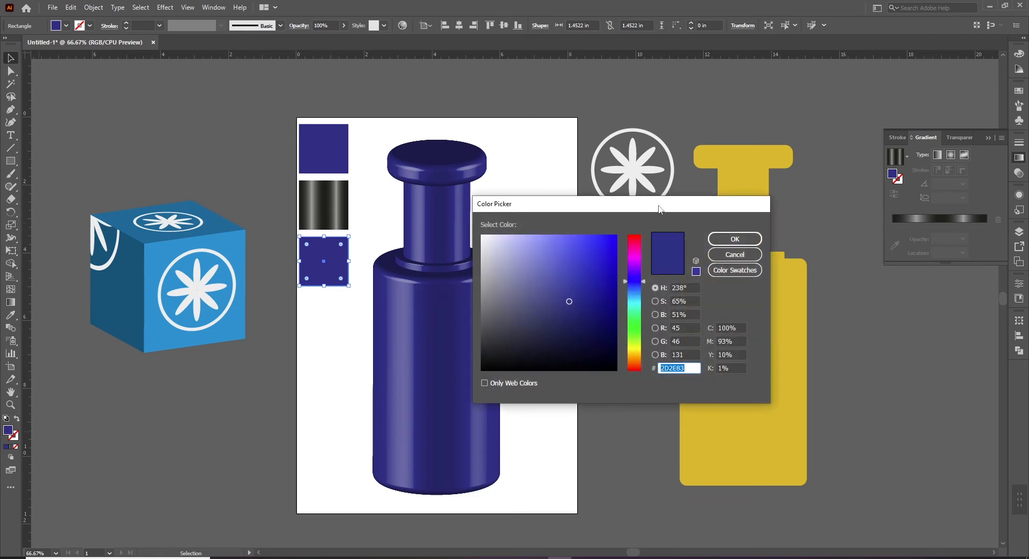
click(783, 374)
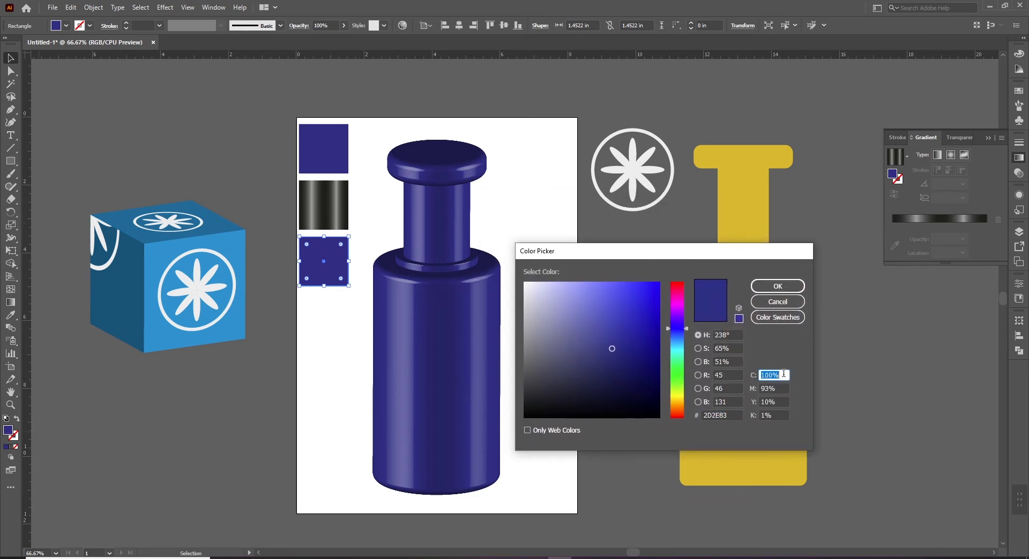
text(20)
key(Tab)
text(30)
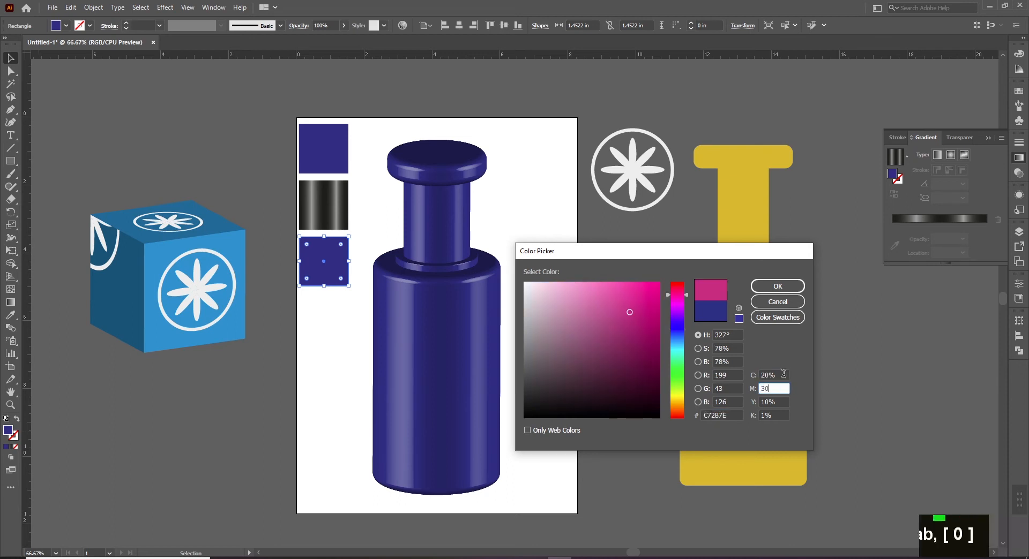
key(Tab)
text(100)
key(Tab)
key(Return)
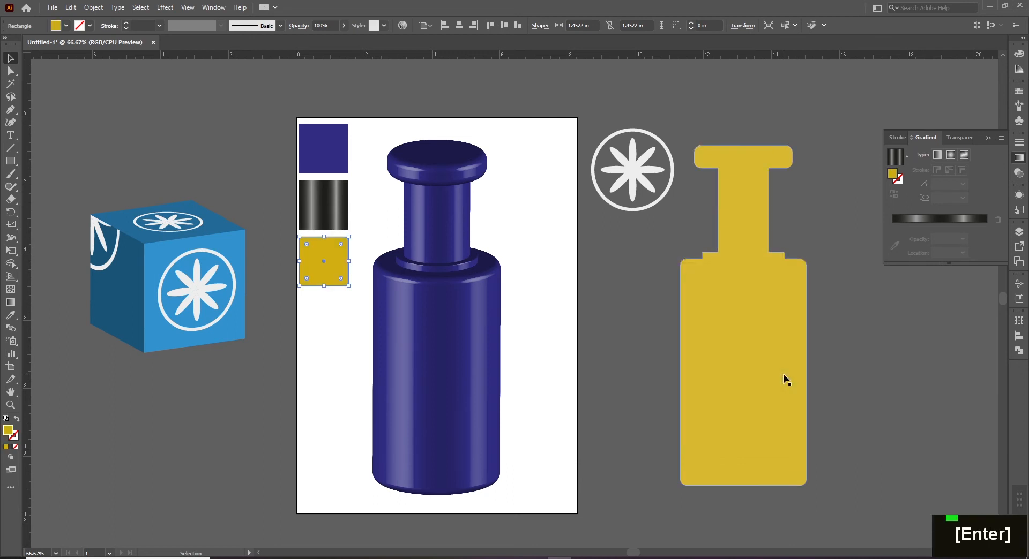
click(545, 287)
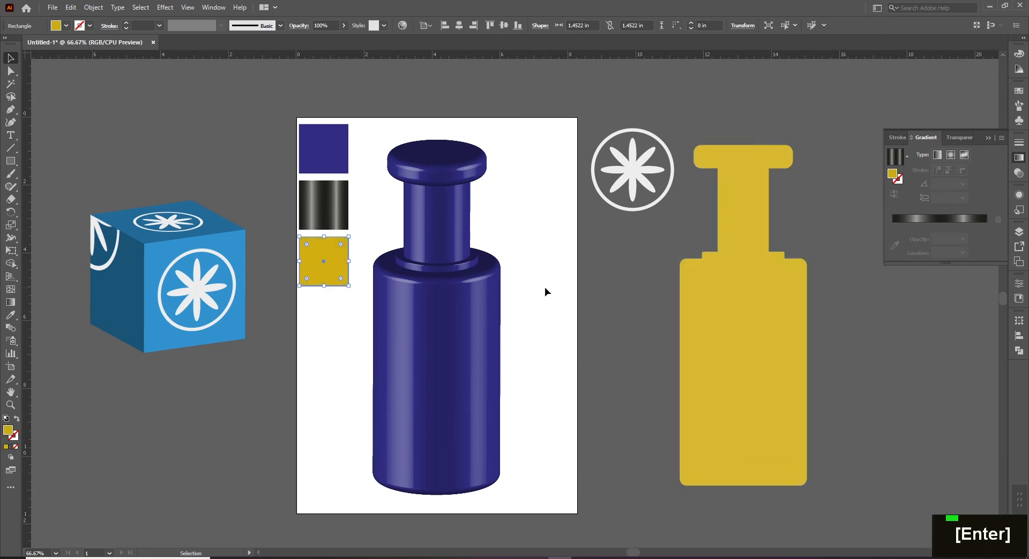
click(338, 277)
click(341, 309)
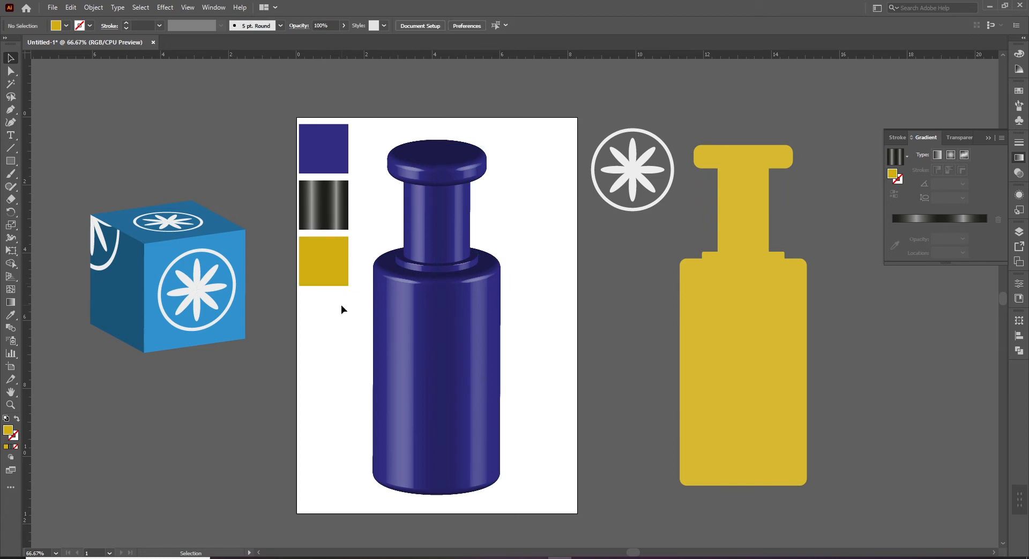
- Open the Map Art settings of the blue bottle's 3D Revolve effect
click(459, 243)
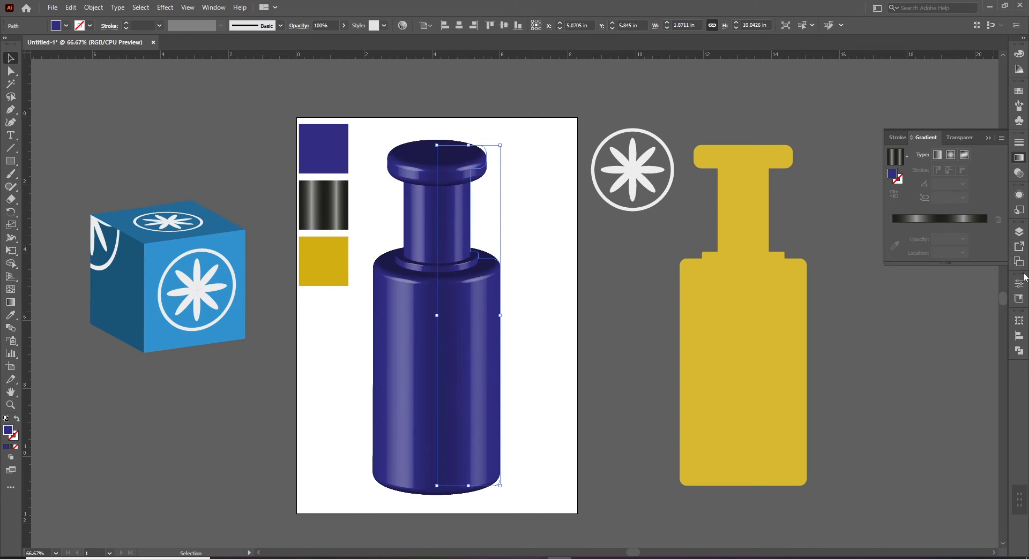
click(1018, 195)
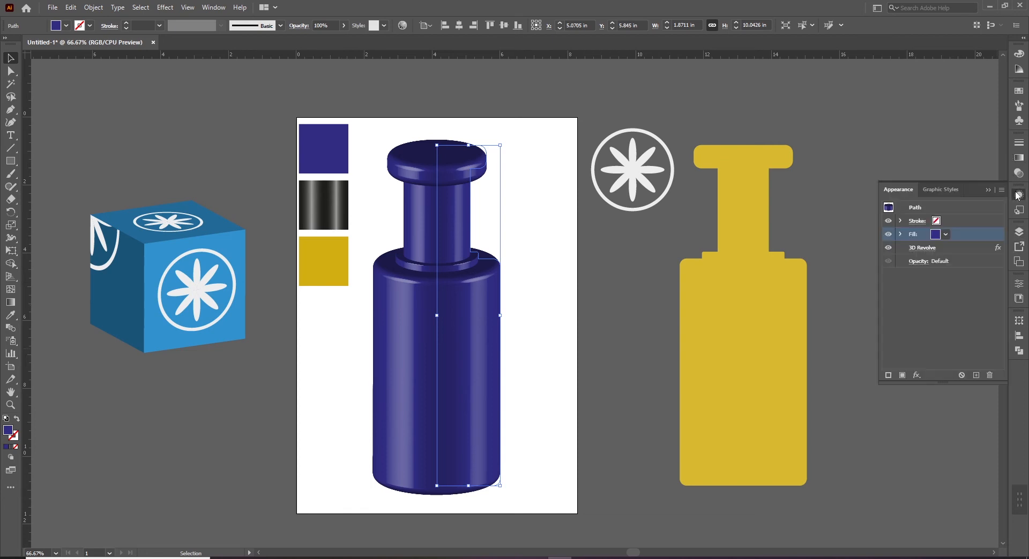
click(924, 249)
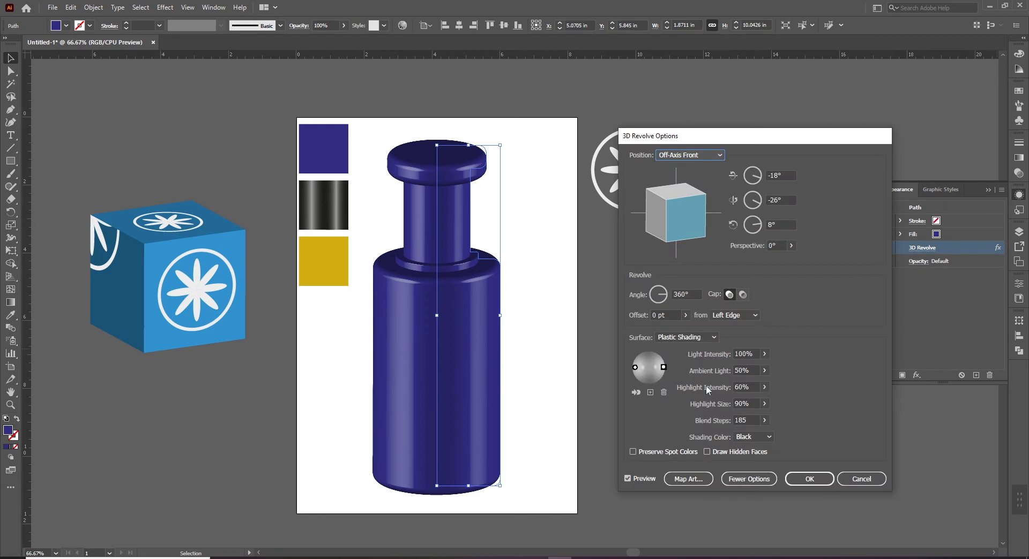
click(694, 481)
drag(751, 141, 738, 248)
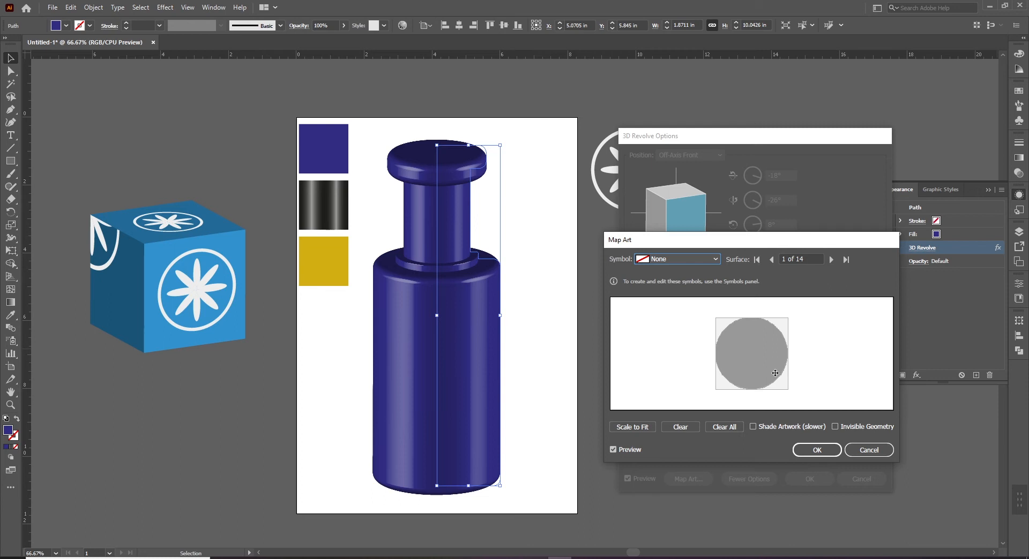
- Step through the bottle's mappable surfaces up to surface 10 of 14, and leave the 3D Revolve settings without changes
click(831, 259)
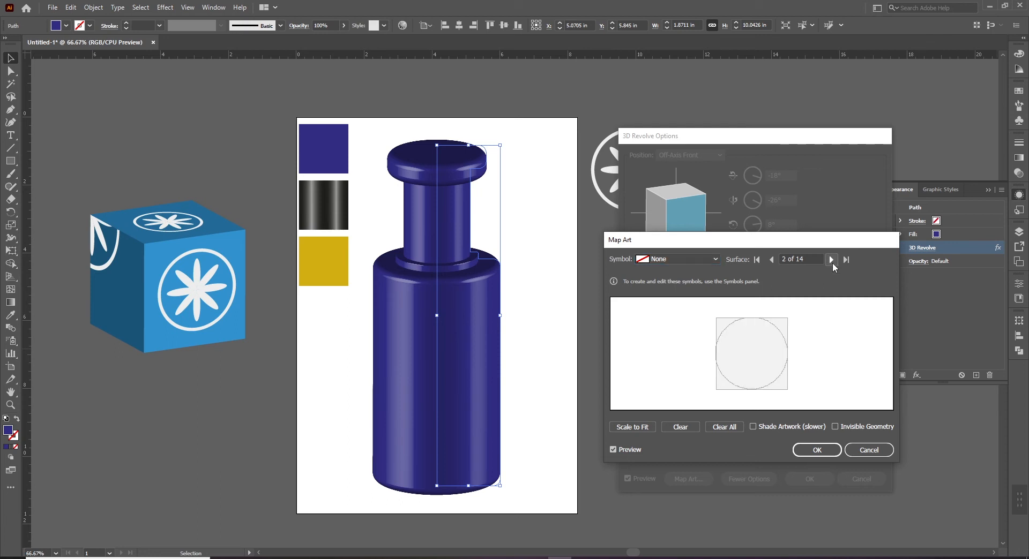
click(831, 260)
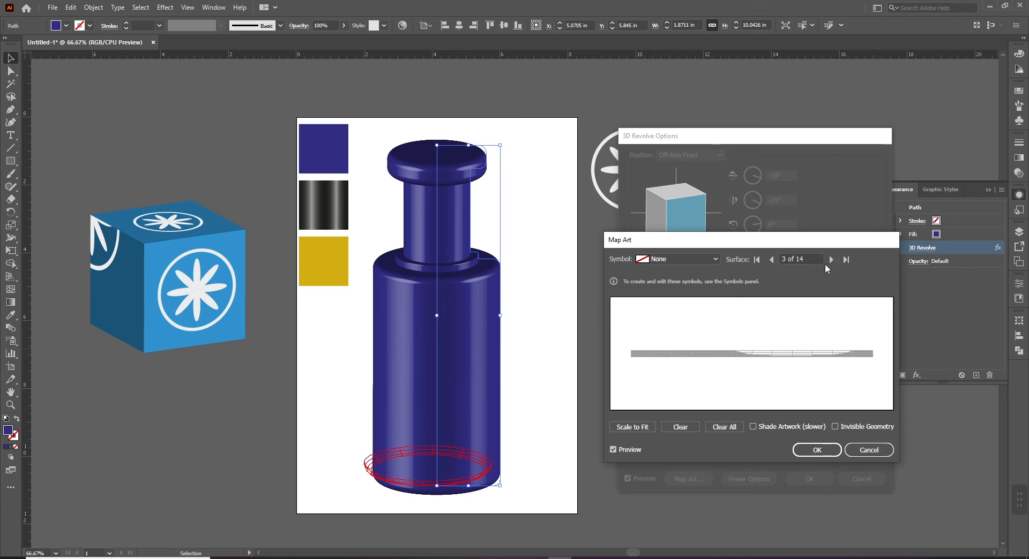
click(831, 260)
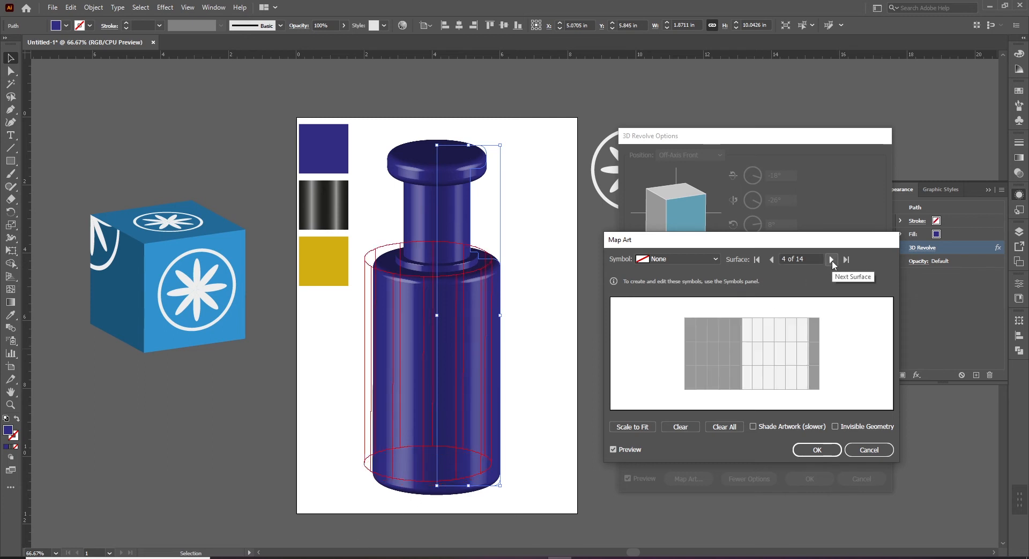
click(831, 260)
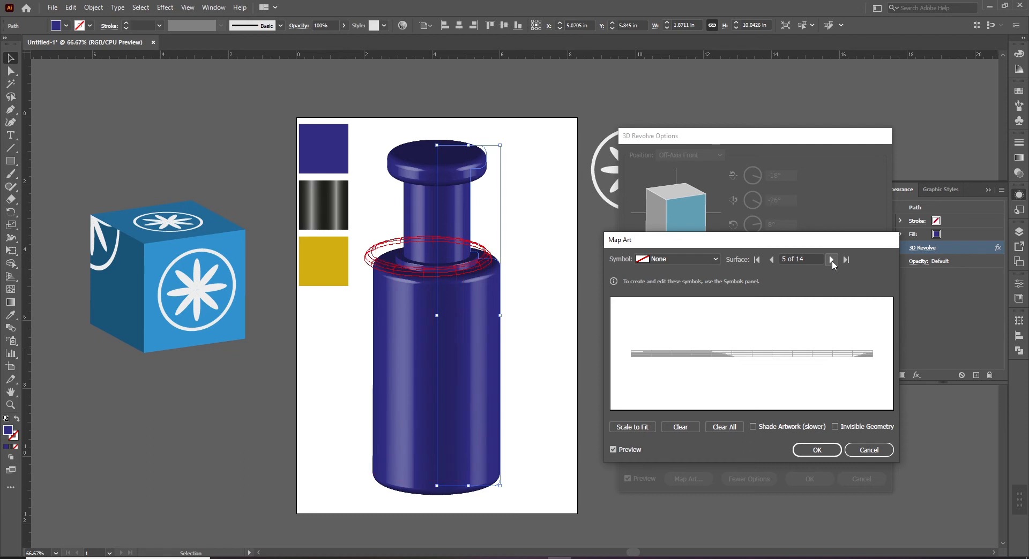
click(832, 261)
click(832, 260)
click(832, 260)
click(831, 261)
click(832, 261)
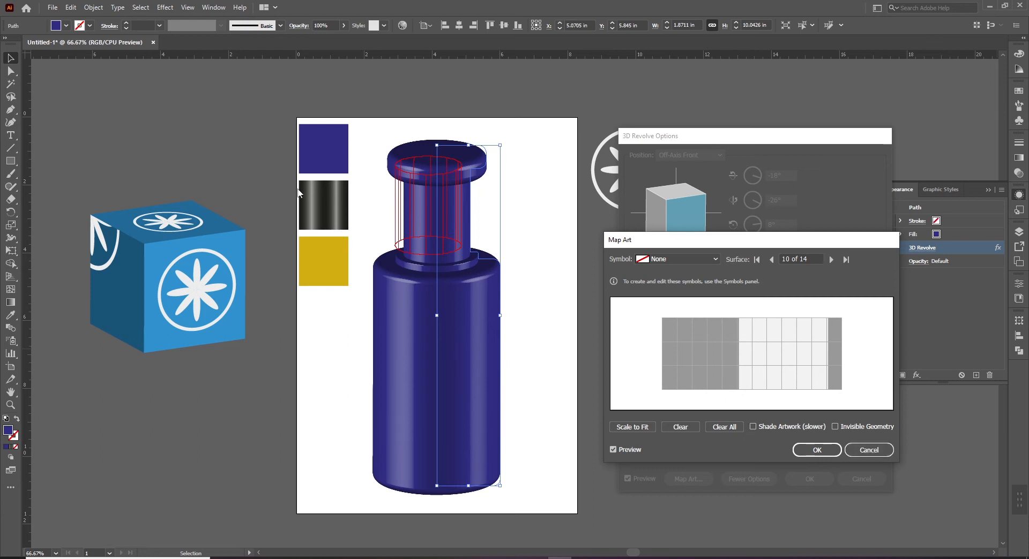
click(863, 450)
click(854, 480)
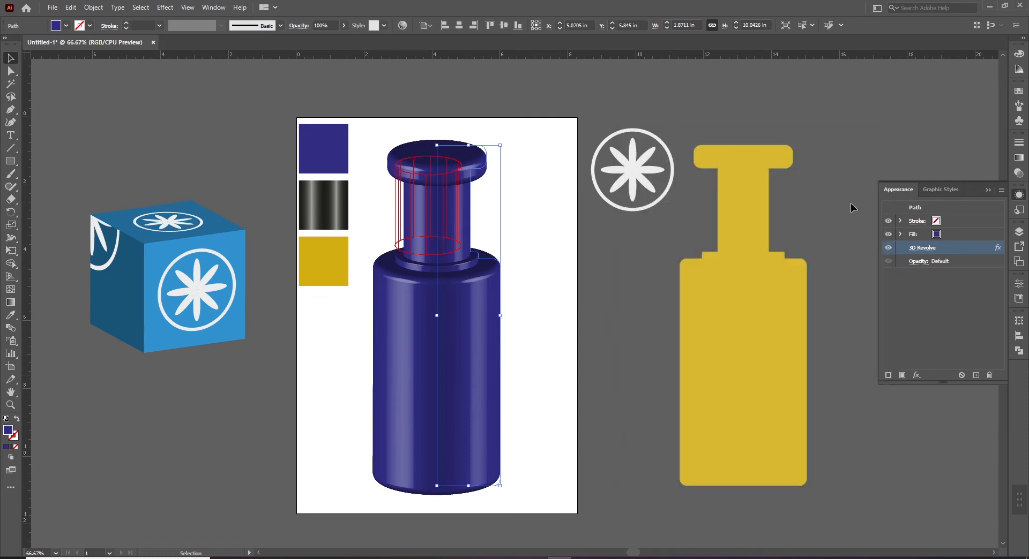
- Create a dynamic symbol named Cap Color from the black gradient square
click(996, 131)
click(1020, 122)
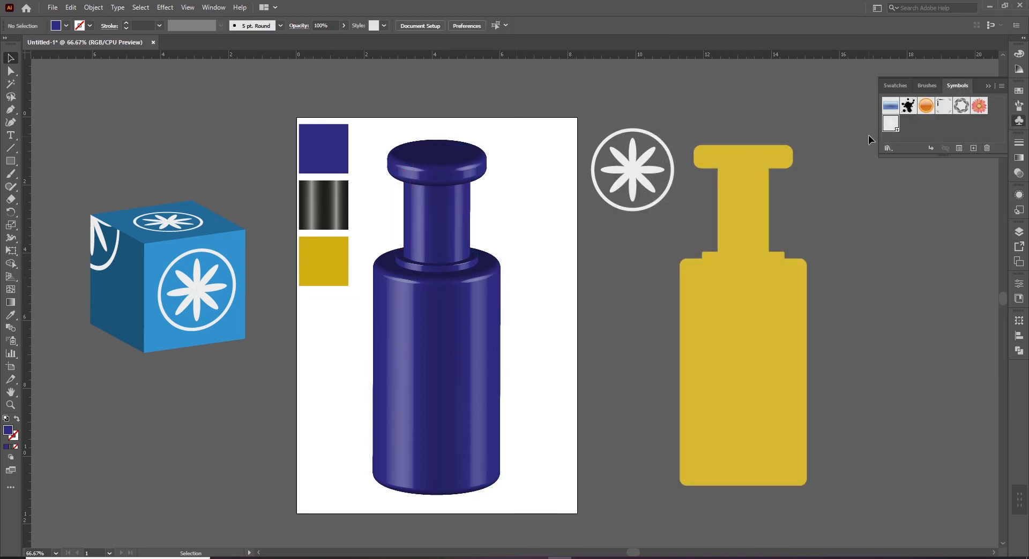
drag(324, 206, 914, 130)
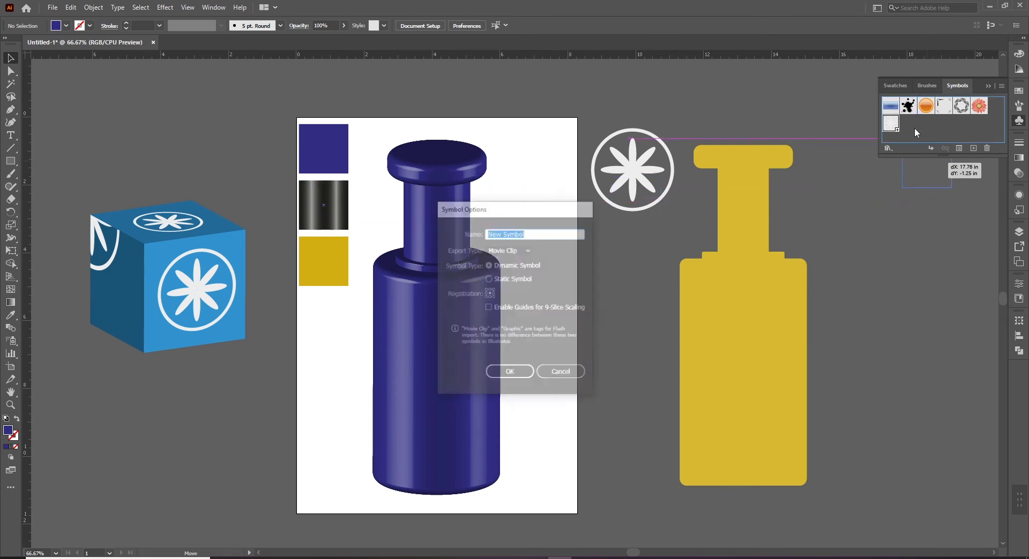
text(Cap )
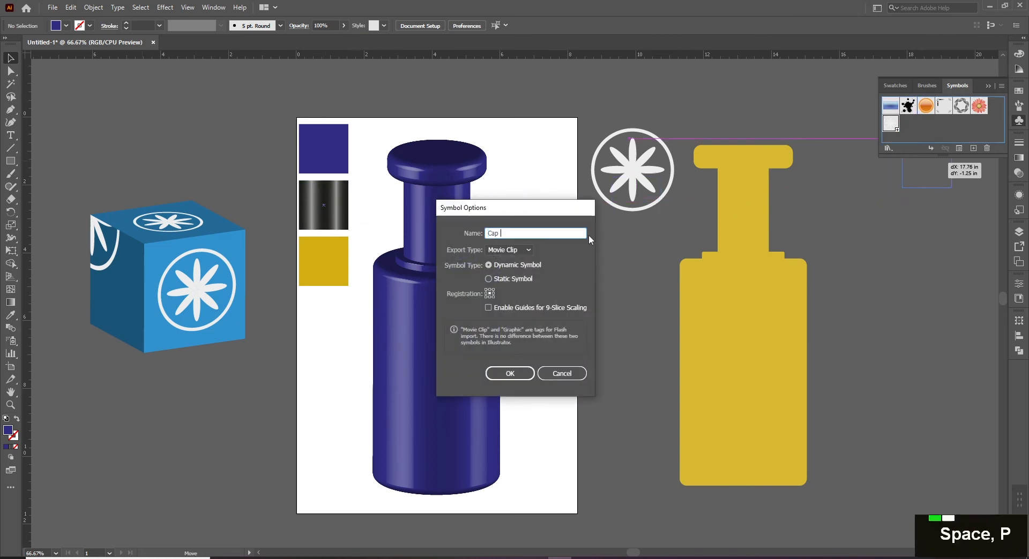
text(Color)
key(Return)
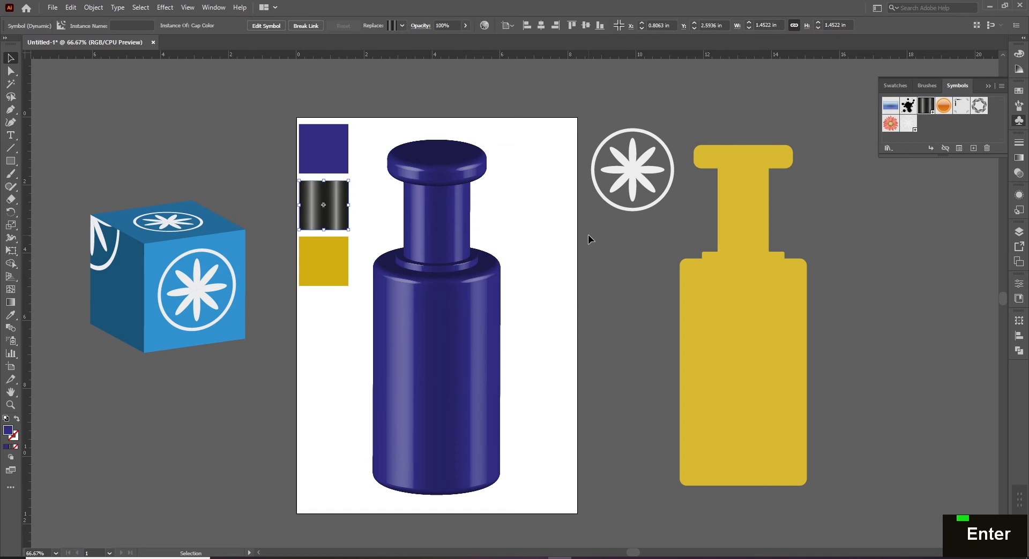
- Create a dynamic symbol named Top - Middle from the gold square
drag(329, 265, 935, 135)
text(To)
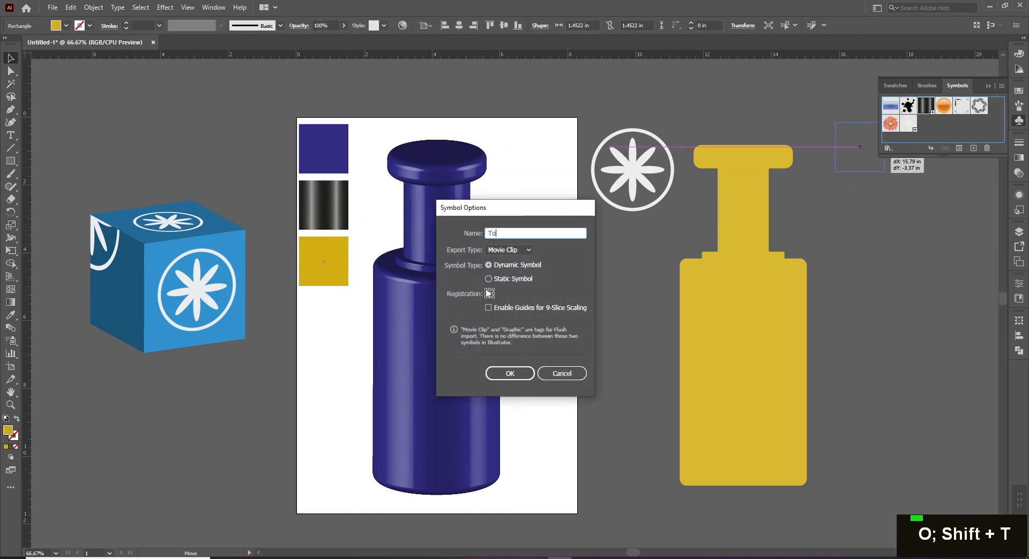
text(p -)
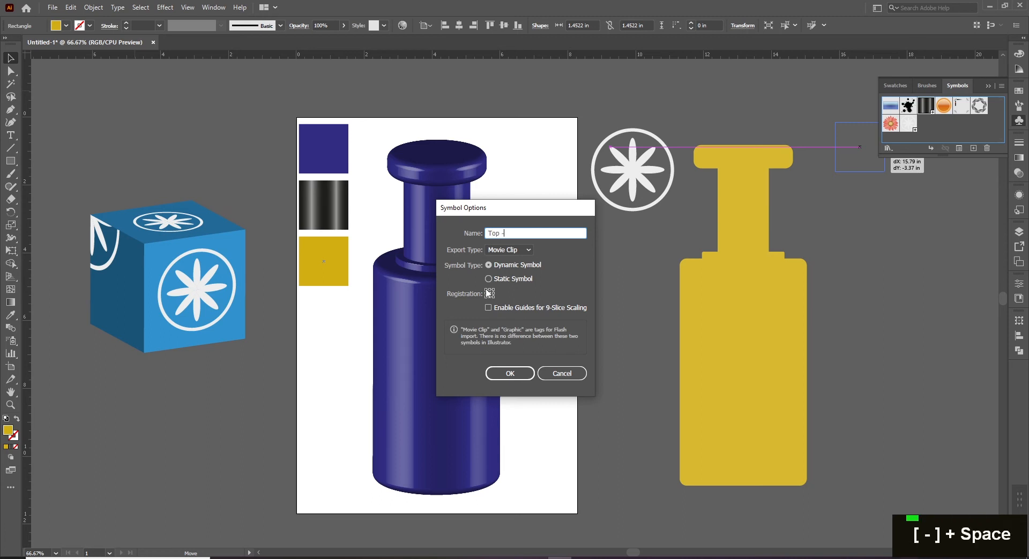
text( Middle)
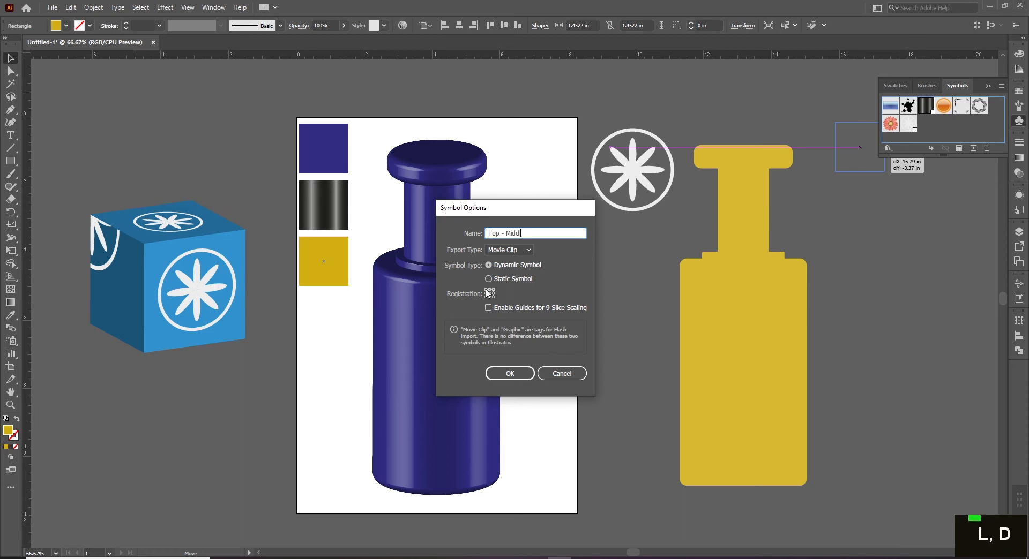
click(510, 374)
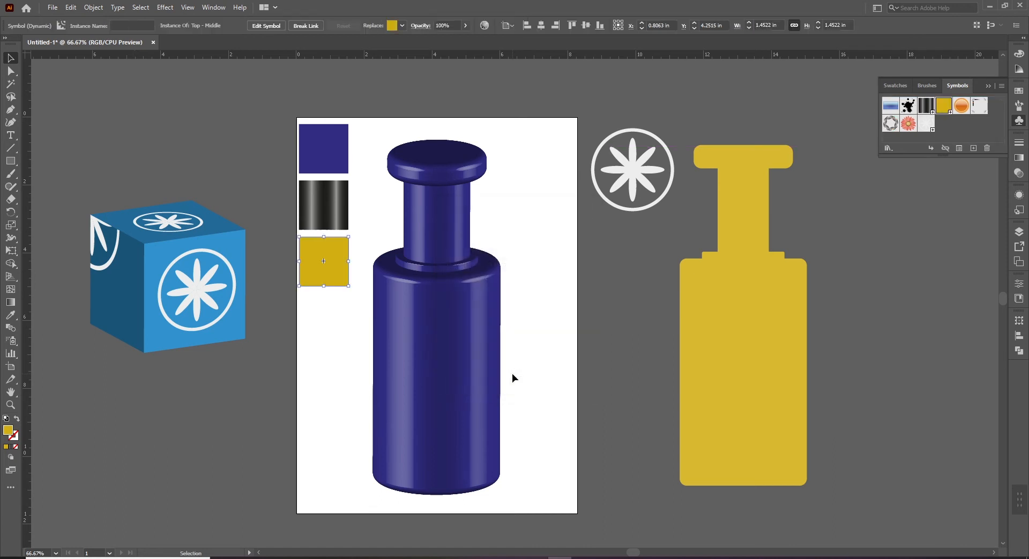
click(571, 346)
- Create a dynamic symbol named Main Color from the blue square
click(335, 152)
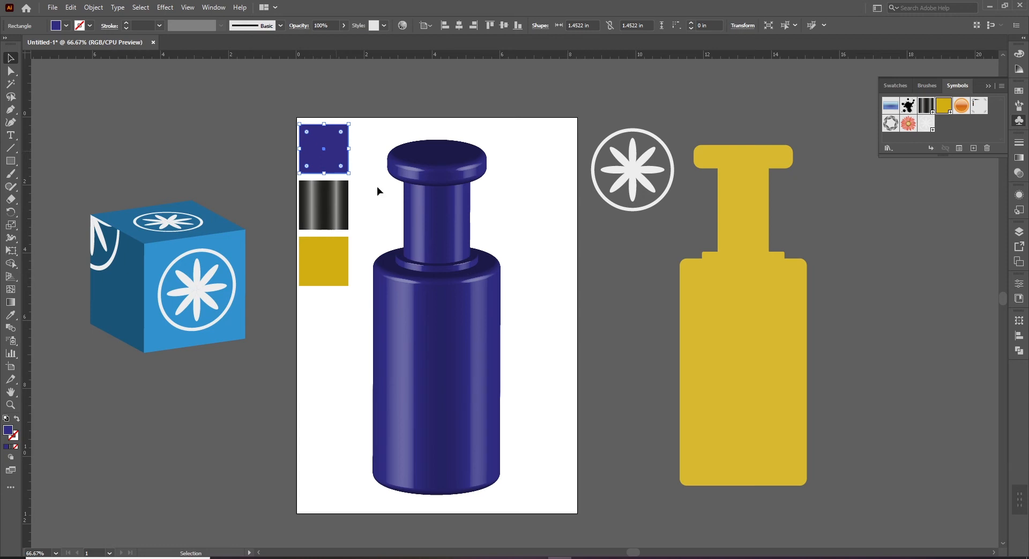
click(546, 253)
drag(313, 160, 911, 129)
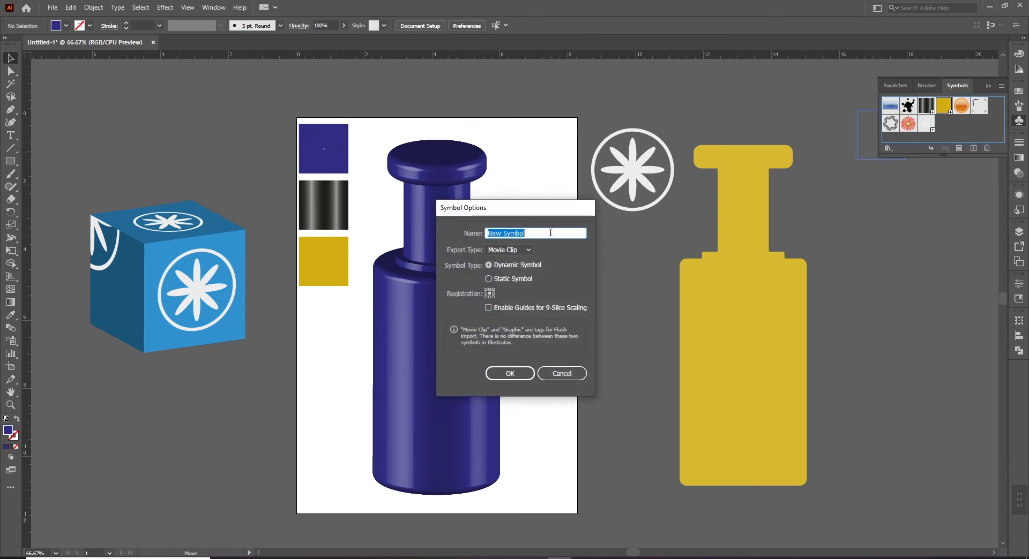
text(Main)
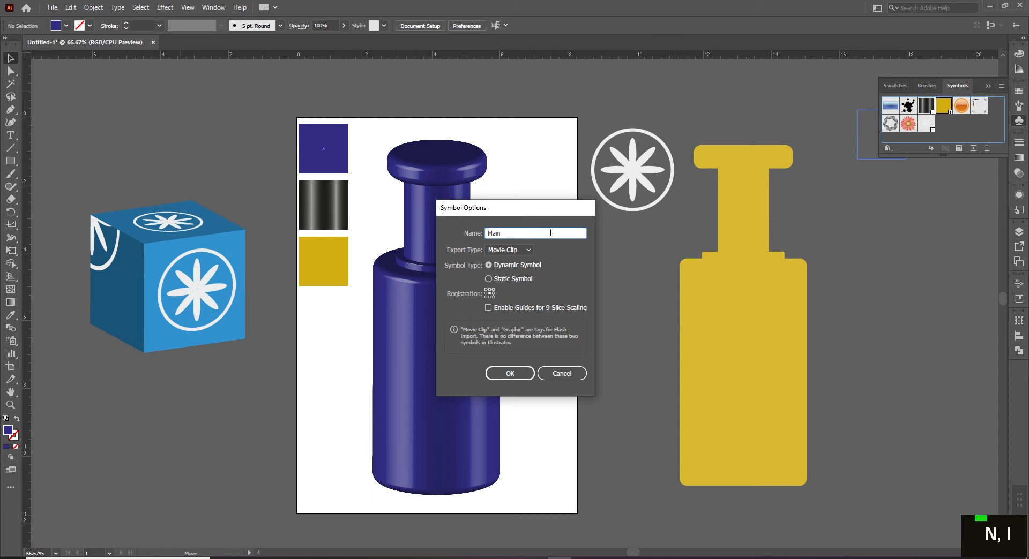
text( Logo)
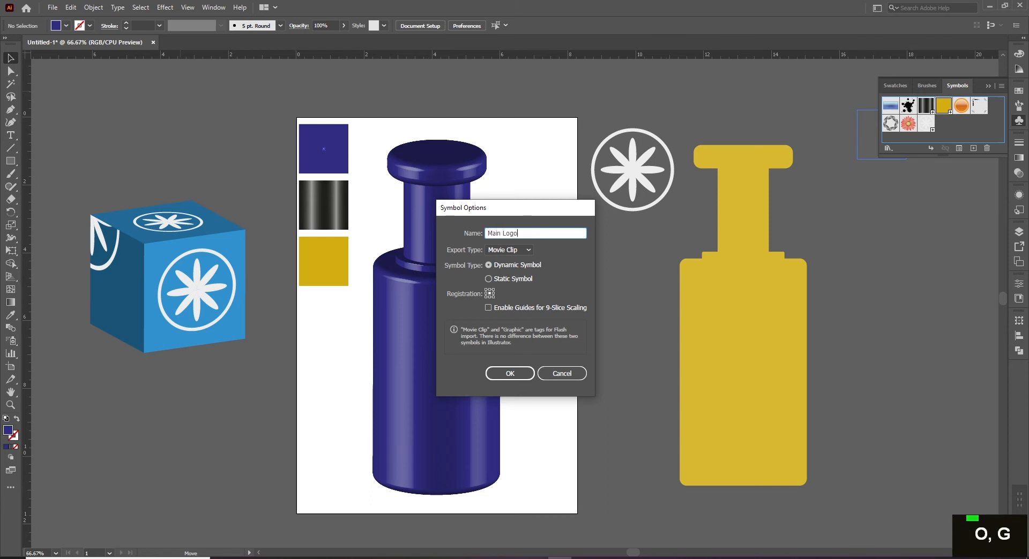
key(BackSpace)
key(BackSpace)
key(BackSpace)
key(BackSpace)
text(Color)
key(Return)
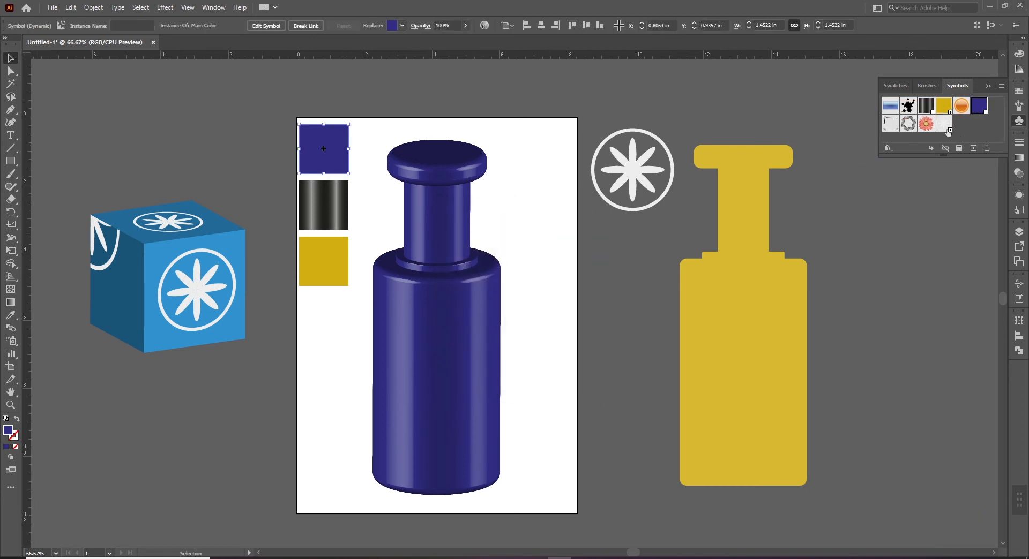
- Reopen the Map Art settings of the blue bottle's 3D Revolve effect
click(521, 305)
click(471, 287)
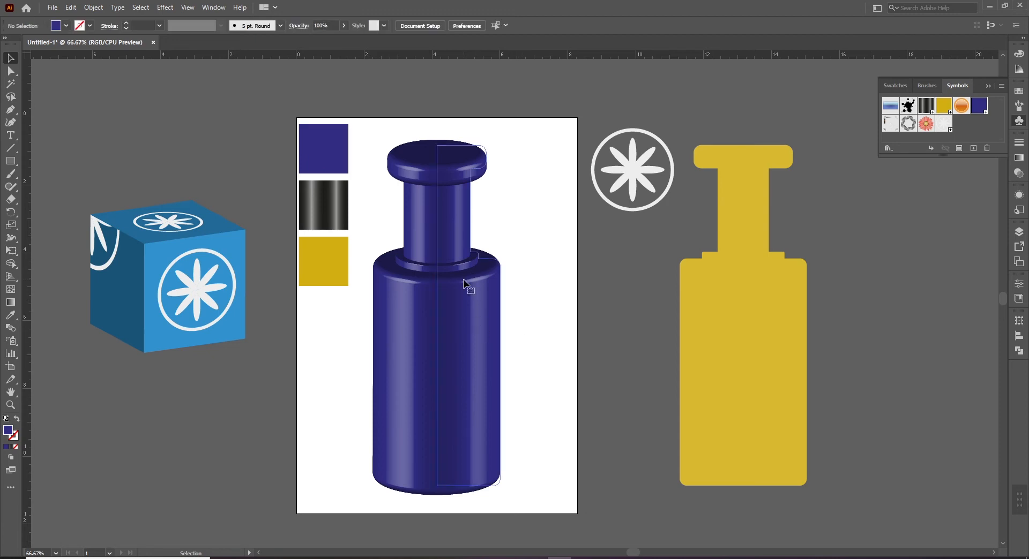
click(1018, 197)
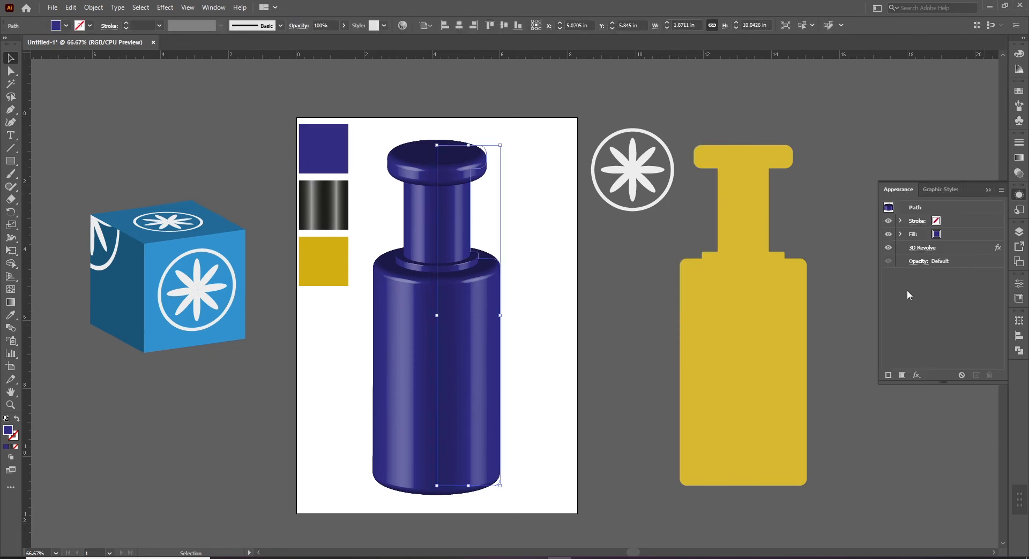
click(922, 249)
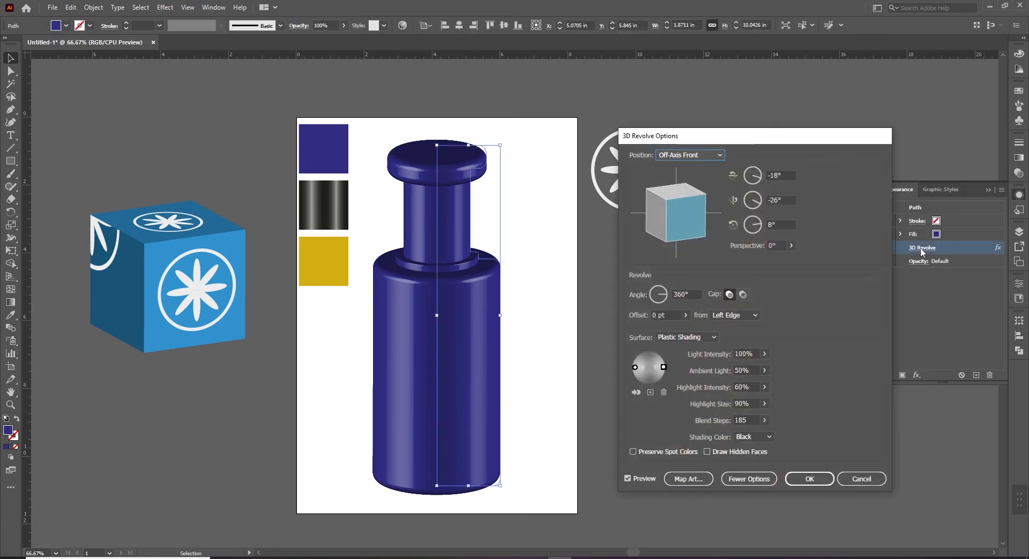
click(688, 479)
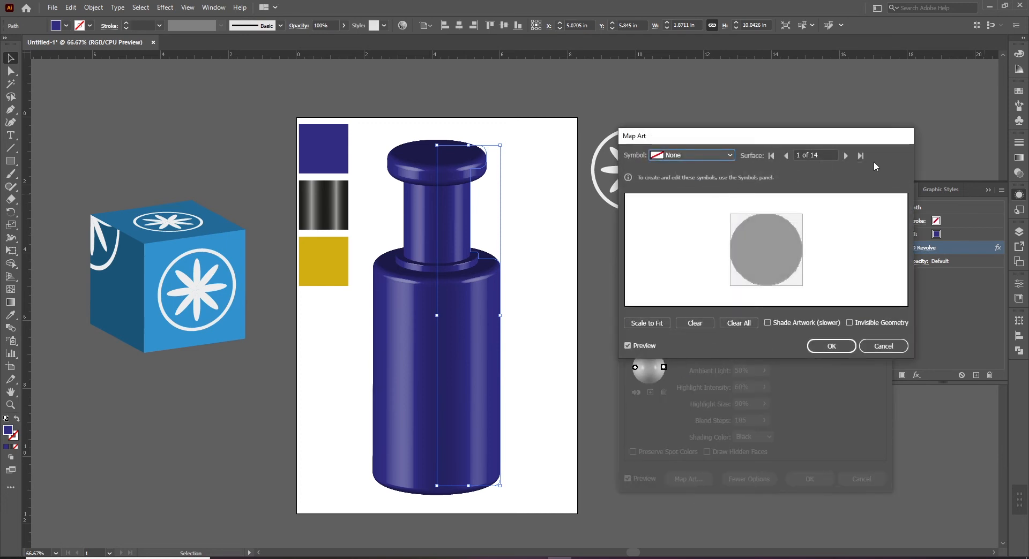
- Assign the Cap Color symbol to surface 10 of 14, the bottle's neck
click(846, 155)
click(845, 155)
click(845, 156)
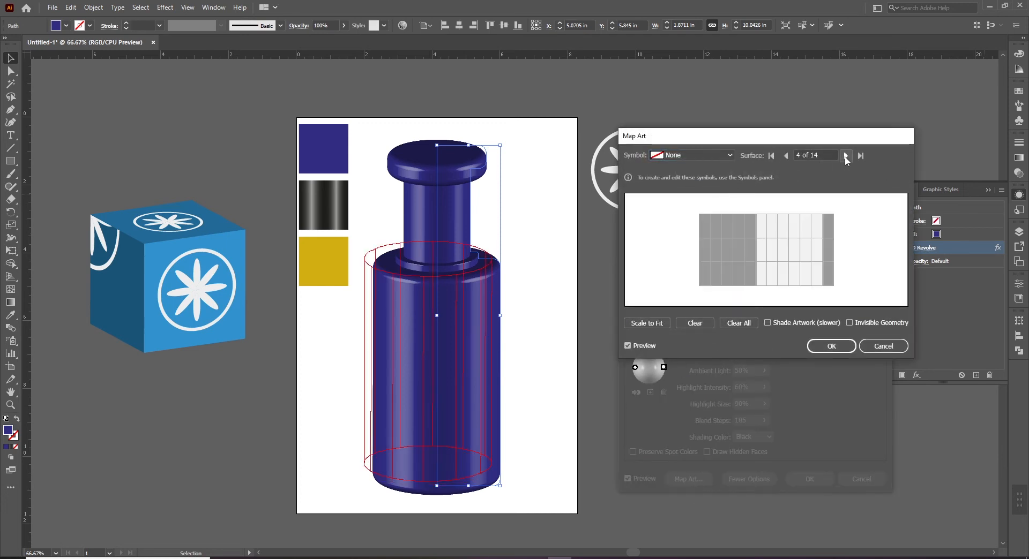
click(846, 155)
click(846, 155)
click(846, 155)
click(846, 156)
click(845, 155)
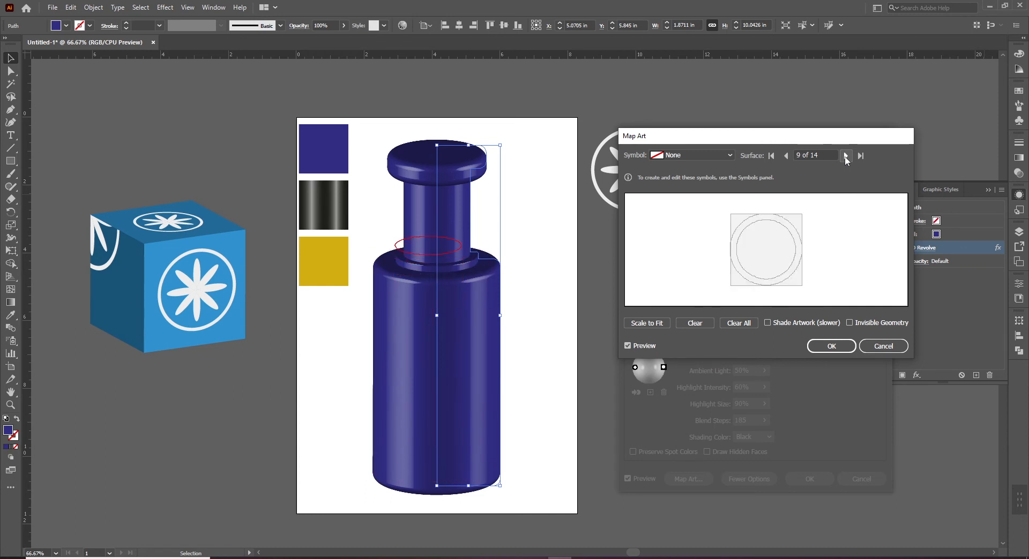
click(846, 155)
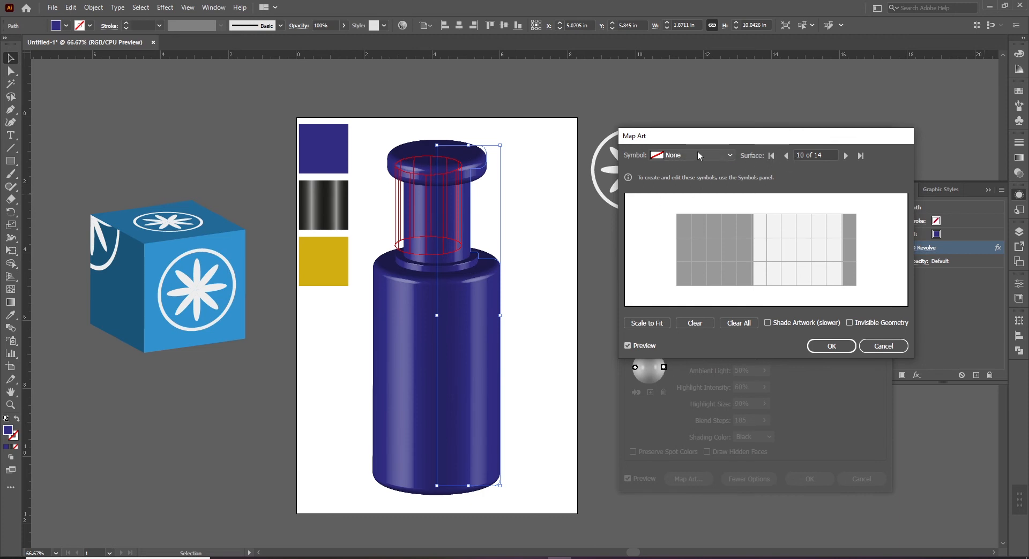
click(651, 156)
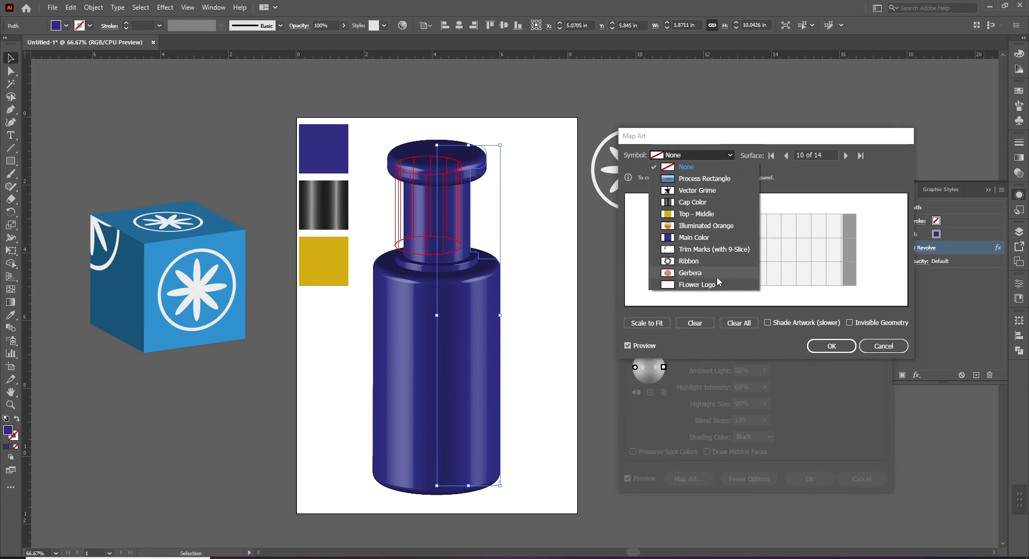
click(684, 203)
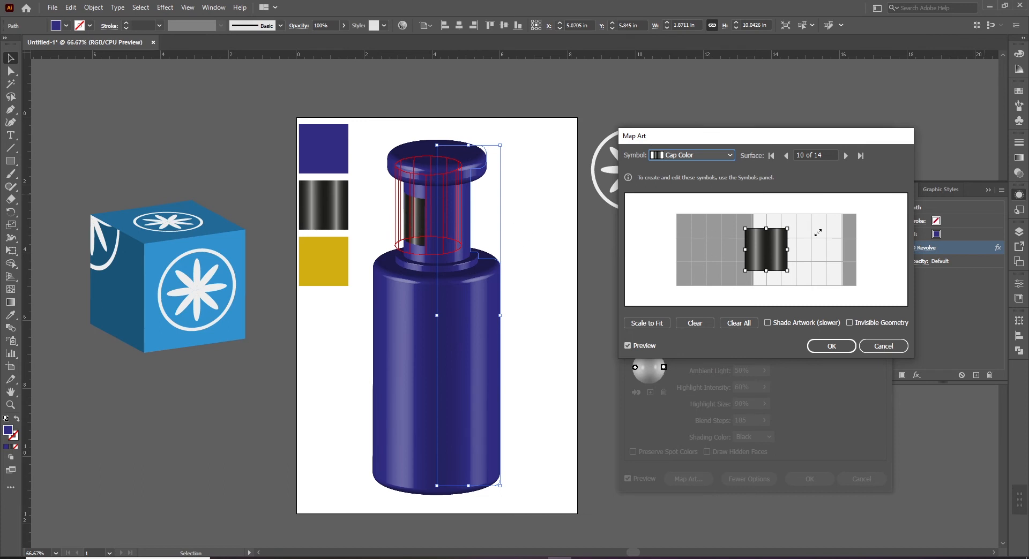
- Enlarge and stretch the Cap Color artwork until it covers the whole neck surface
drag(788, 227, 816, 209)
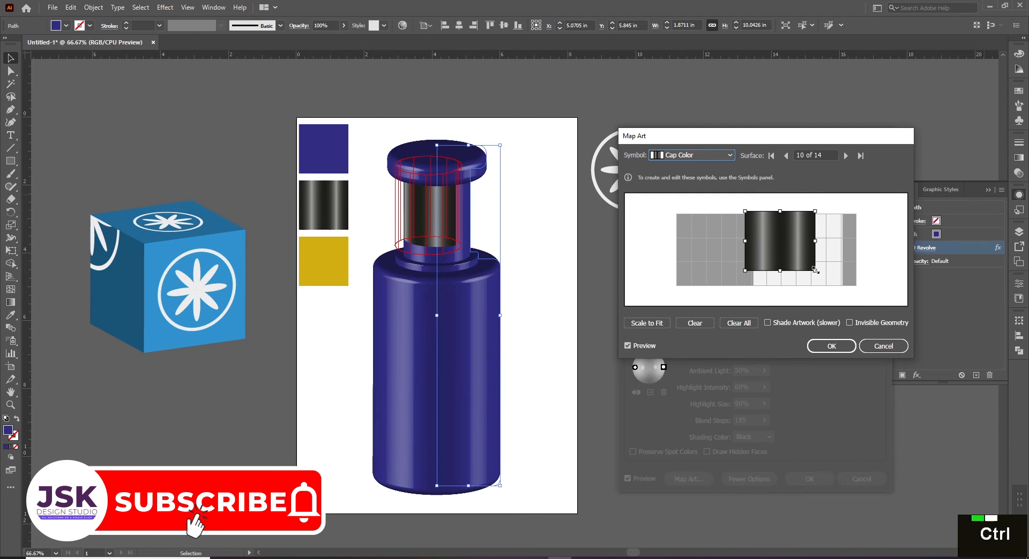
key(ctrl+z)
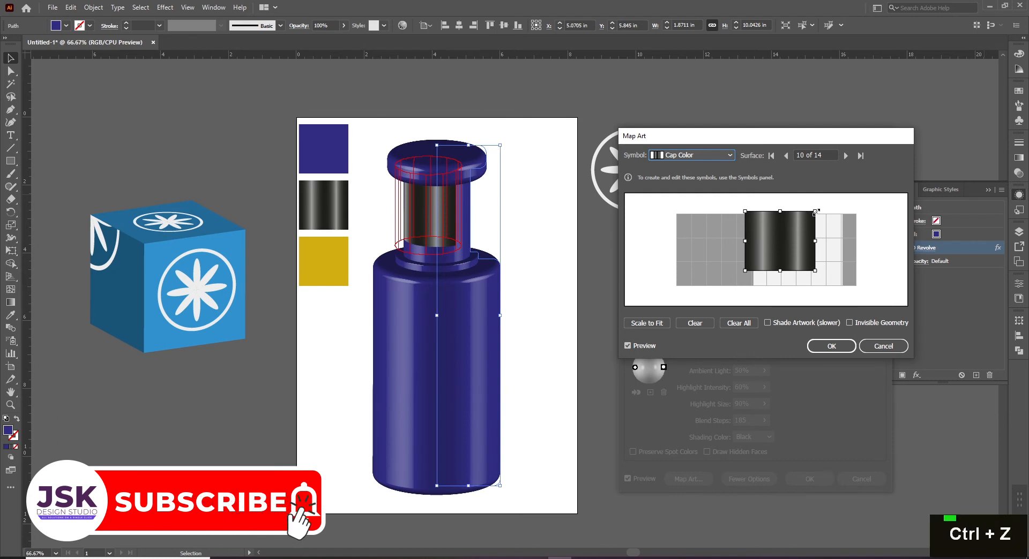
drag(816, 211, 840, 192)
drag(823, 246, 833, 250)
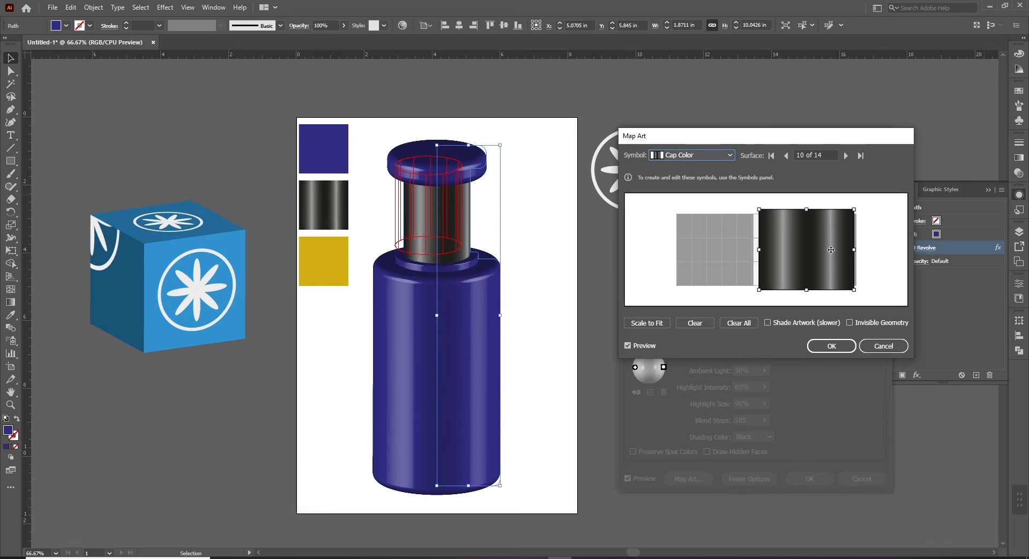
drag(762, 250, 673, 252)
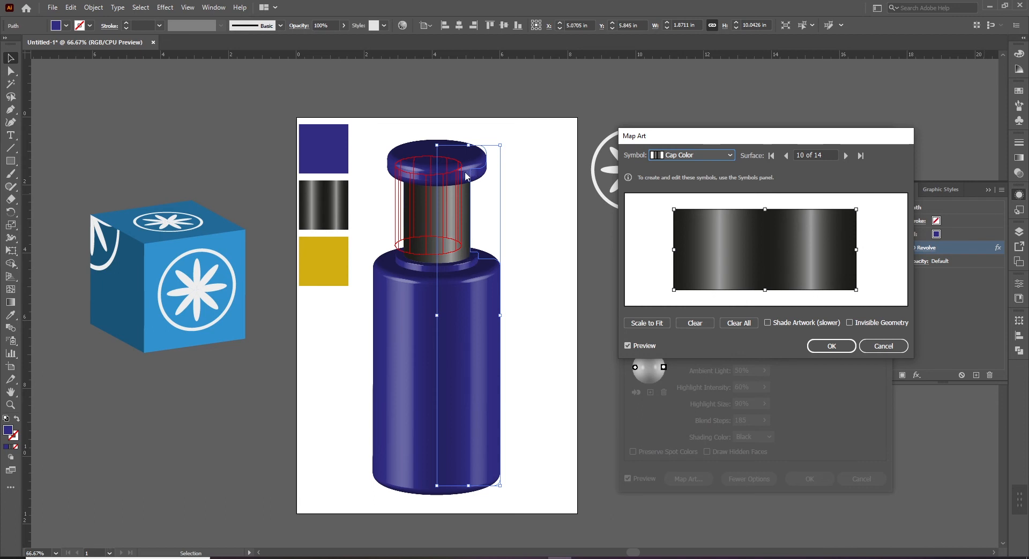
- Map the Top - Middle symbol onto surface 11 of 14 and enlarge it to cover the entire ring
click(846, 156)
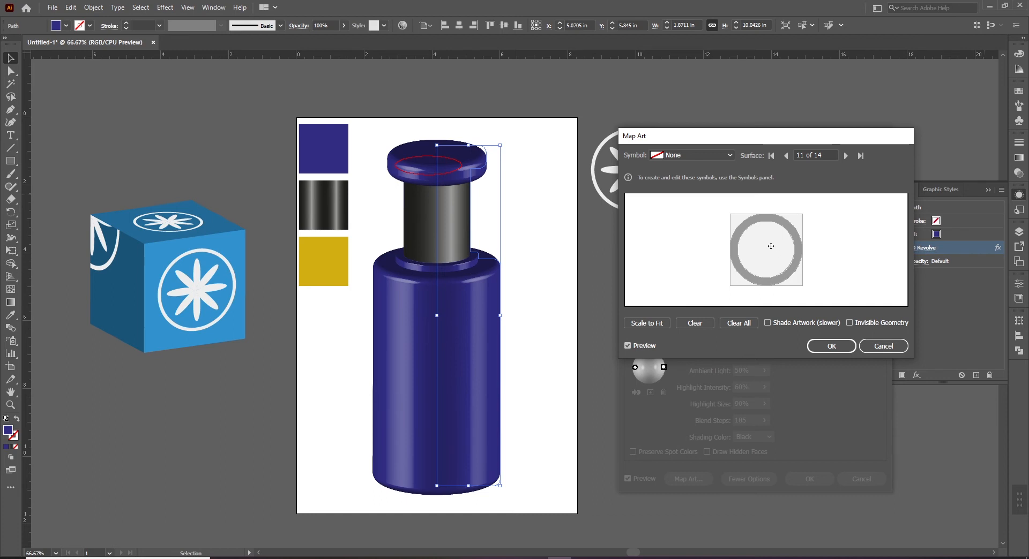
click(691, 155)
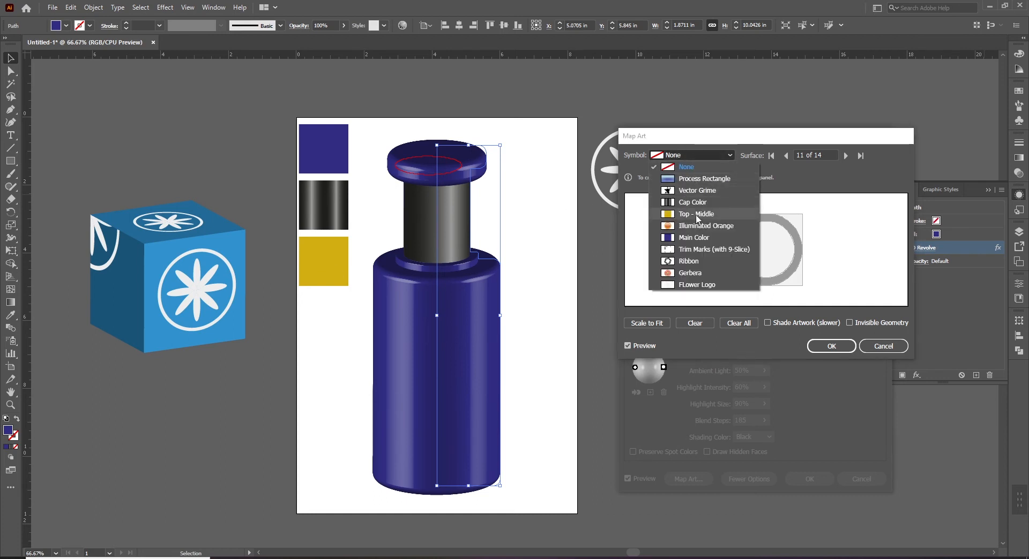
click(707, 301)
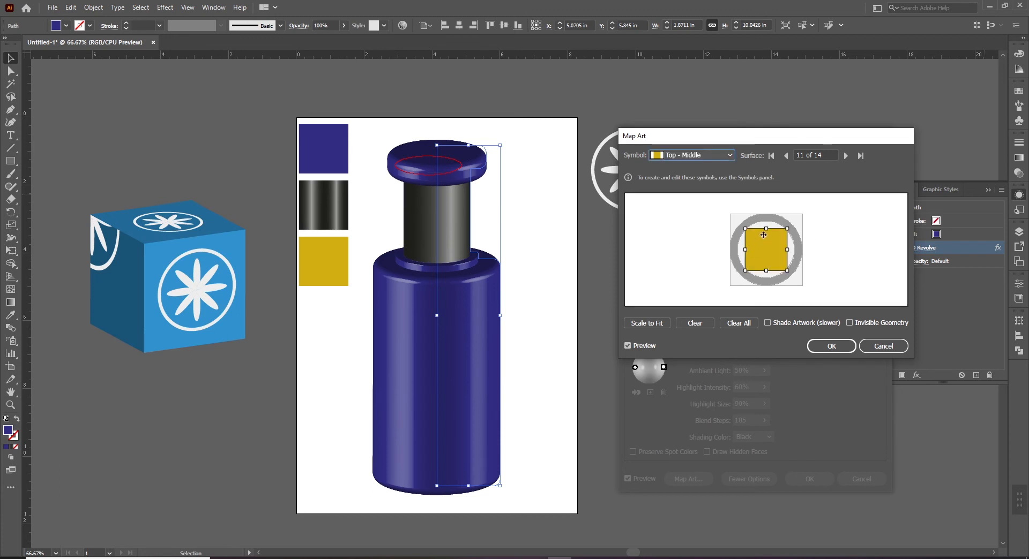
drag(790, 226, 807, 209)
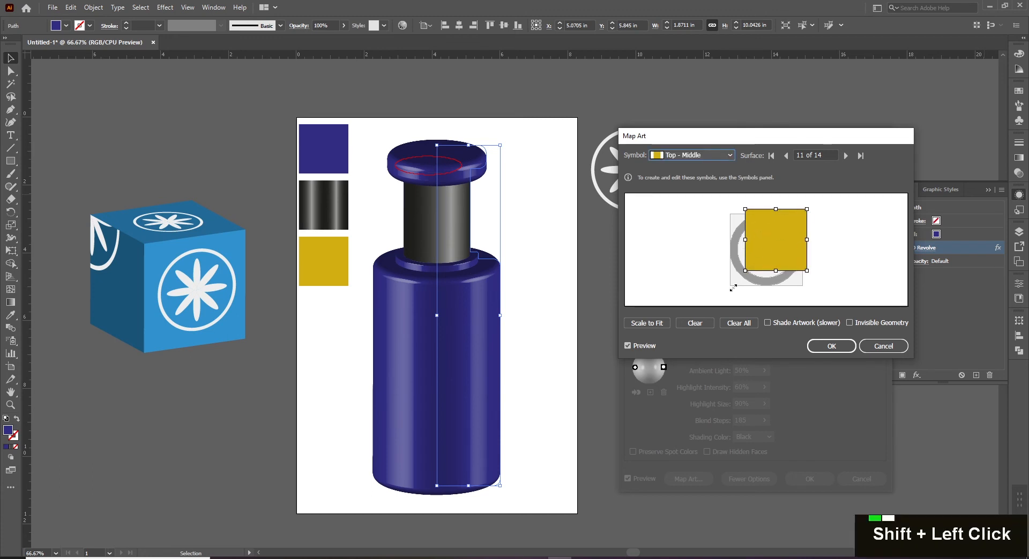
drag(744, 273, 729, 287)
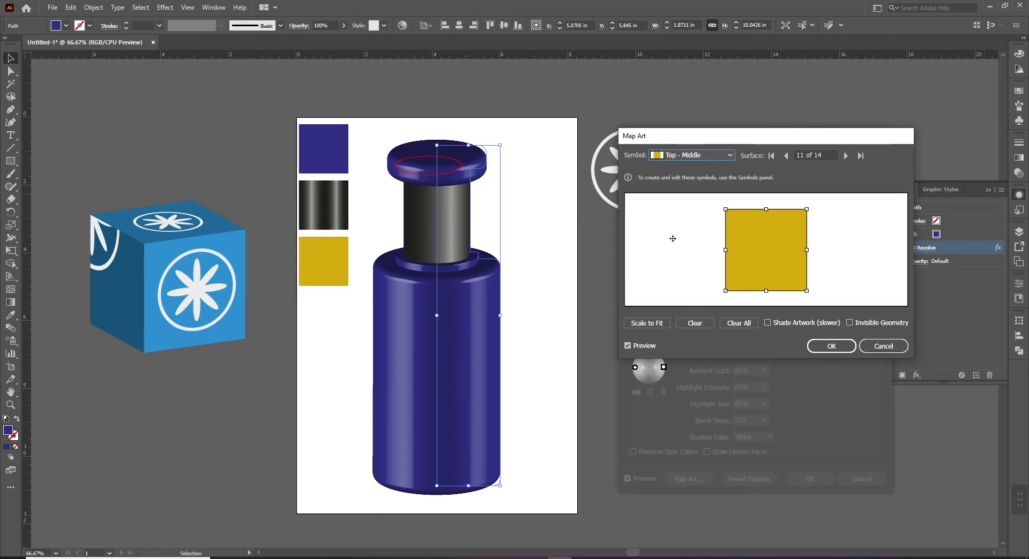
- Map the Top - Middle symbol onto surface 12, the cap's lower edge, and stretch it across the full width
click(846, 157)
click(718, 155)
click(690, 215)
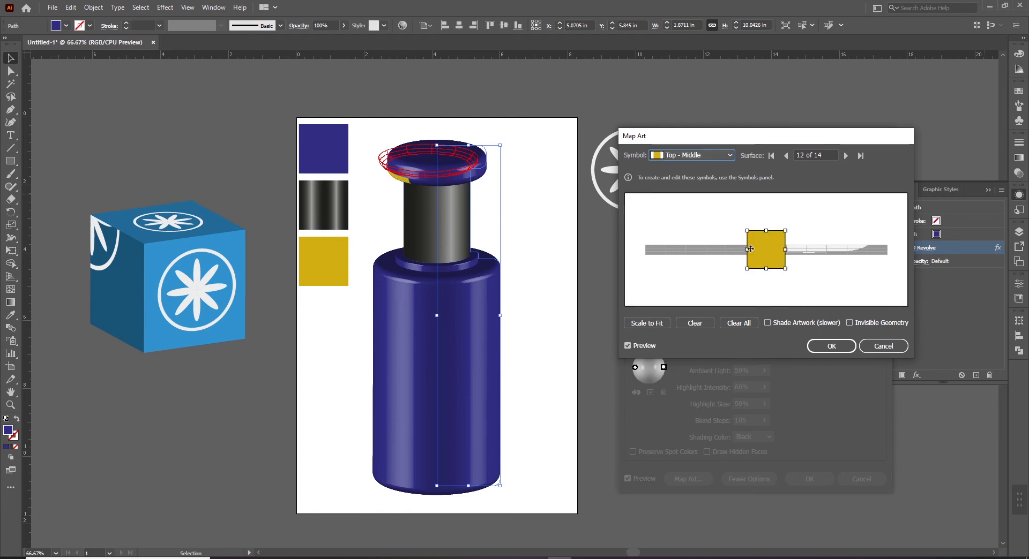
drag(746, 249, 643, 249)
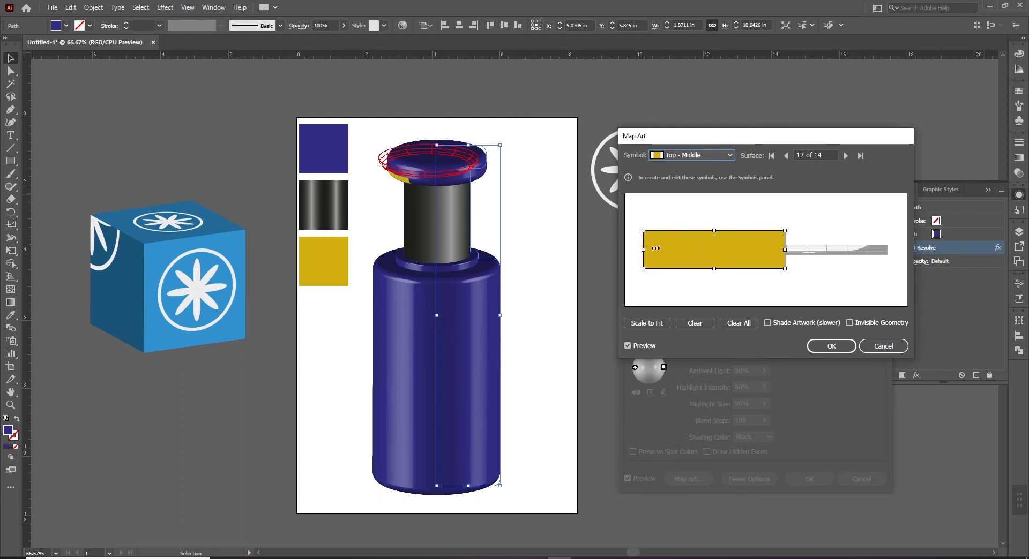
drag(786, 249, 892, 247)
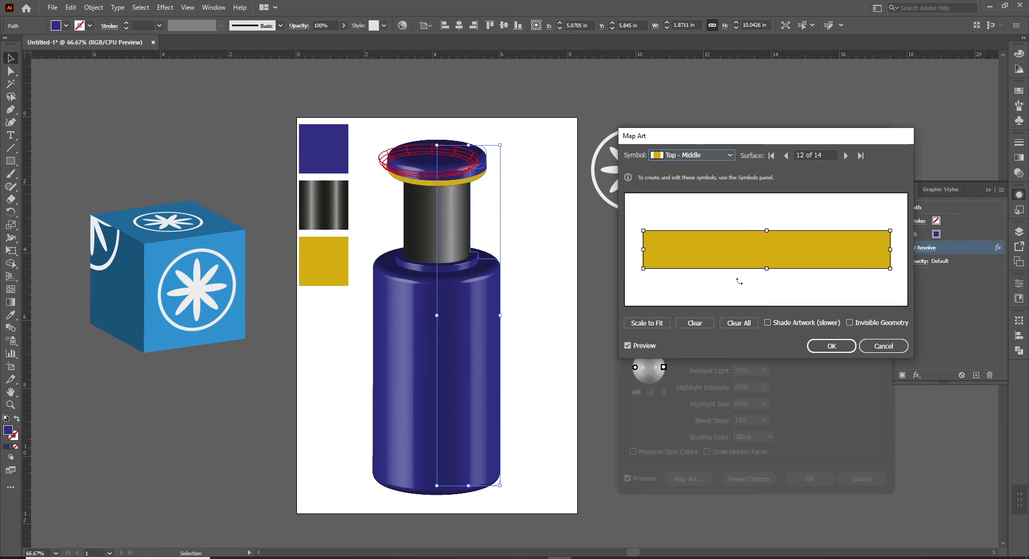
- Map the Top - Middle symbol onto surface 13, the cap's side band, and stretch it across the full width
click(849, 154)
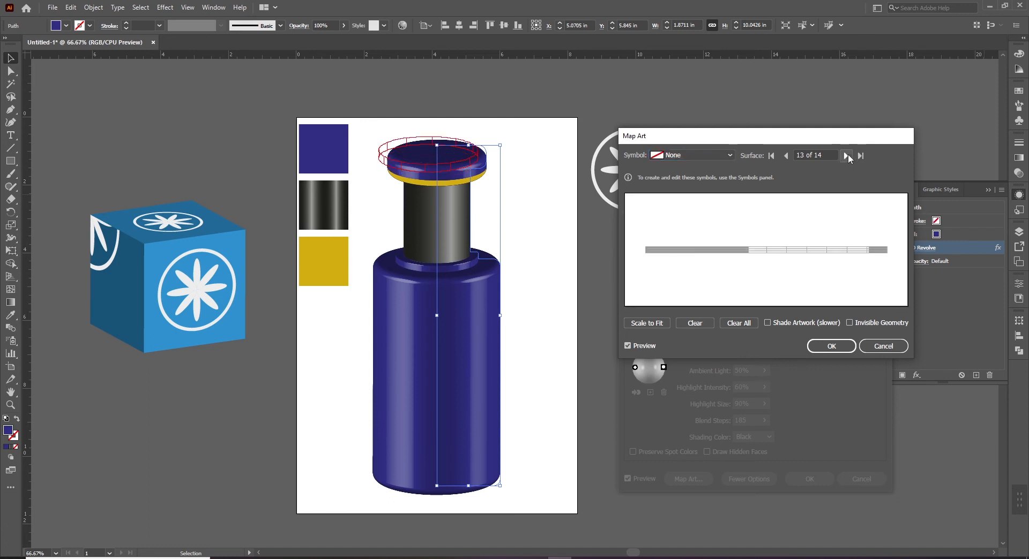
click(690, 155)
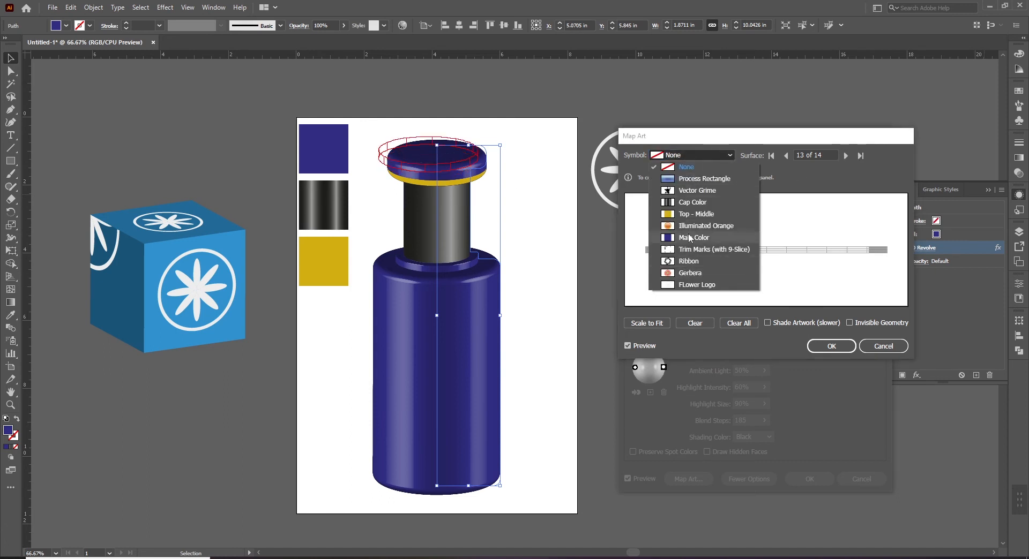
click(696, 213)
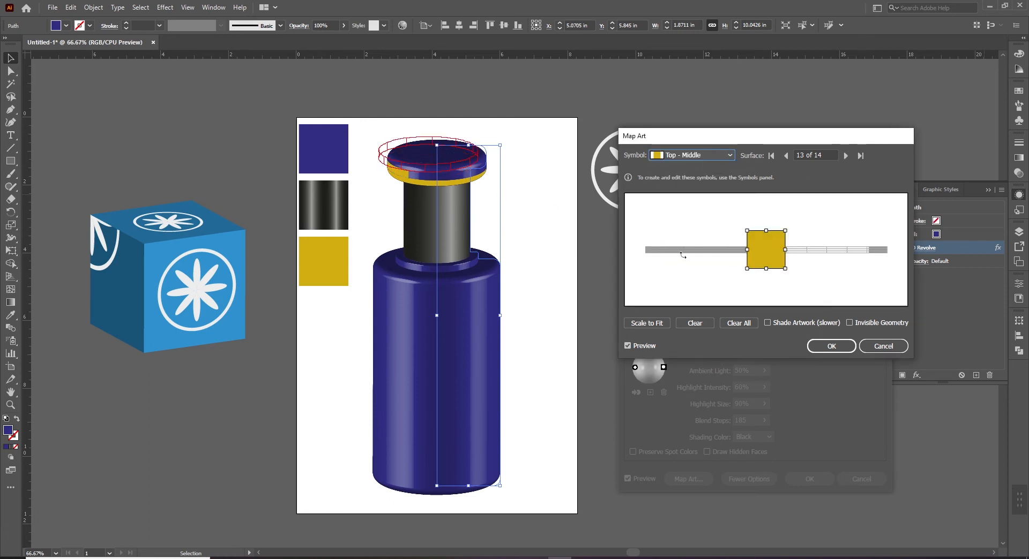
drag(749, 251, 641, 250)
drag(785, 251, 890, 248)
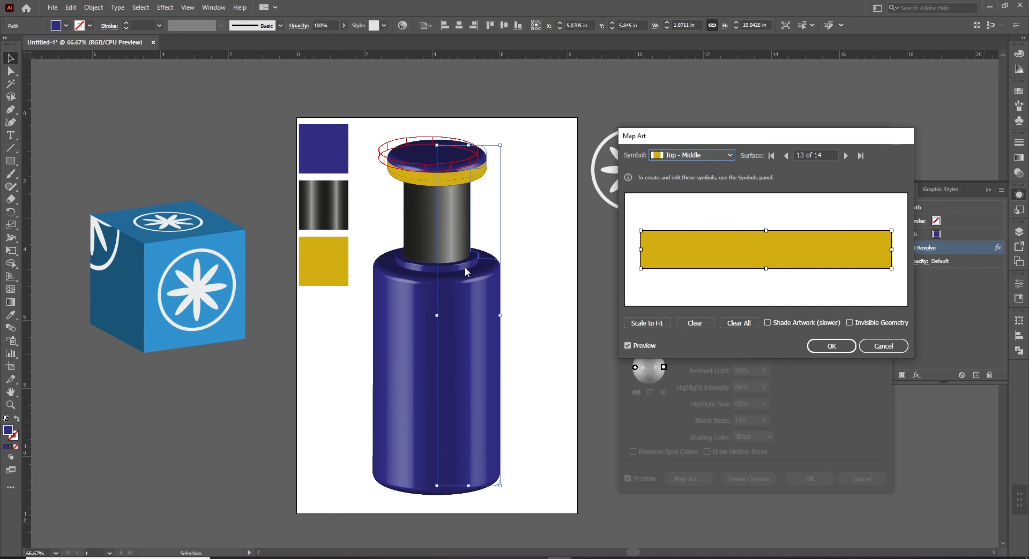
- Map the Top - Middle symbol onto surface 14, the cap's rounded upper edge, and stretch it across the full width
click(846, 156)
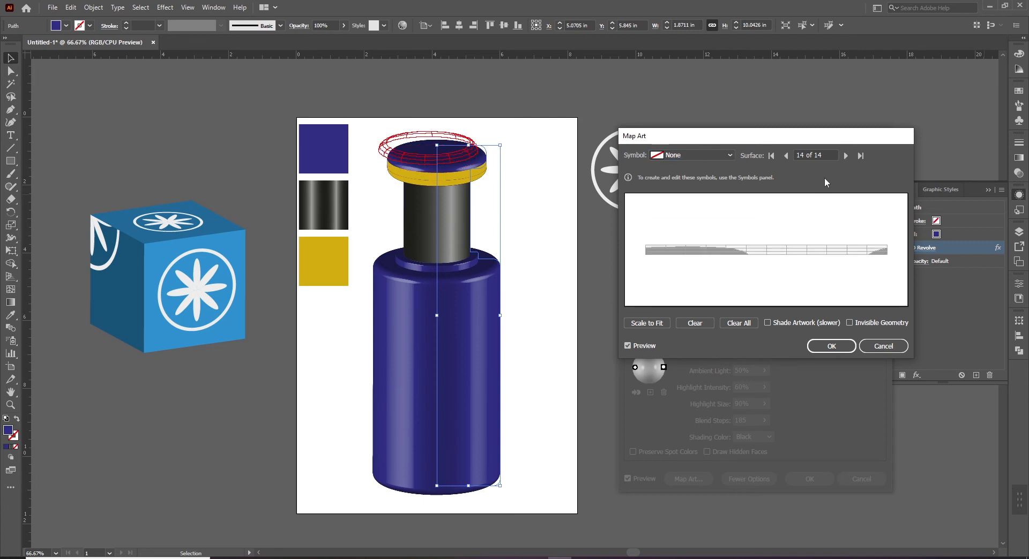
click(688, 158)
key(Escape)
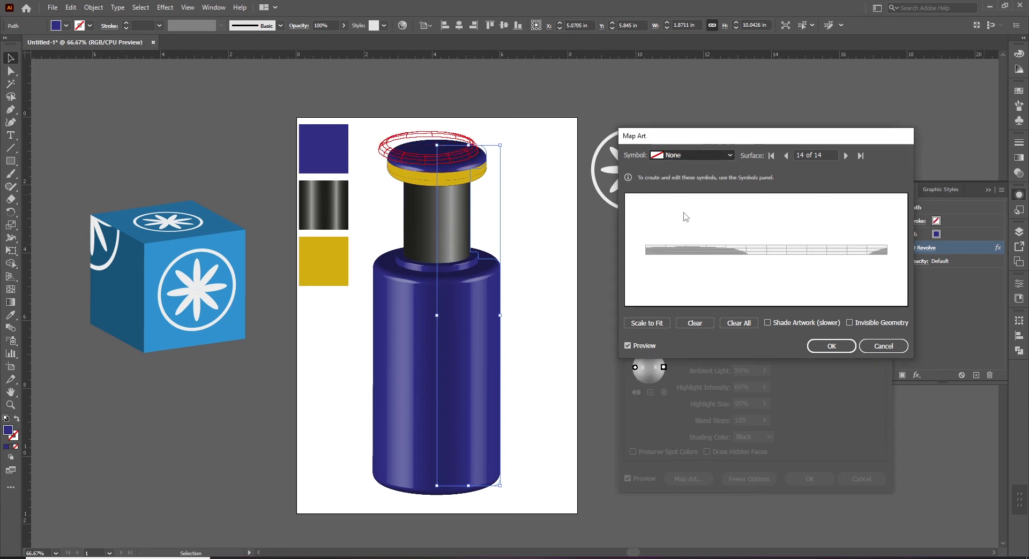
key(Down)
drag(787, 250, 895, 251)
drag(675, 255, 645, 253)
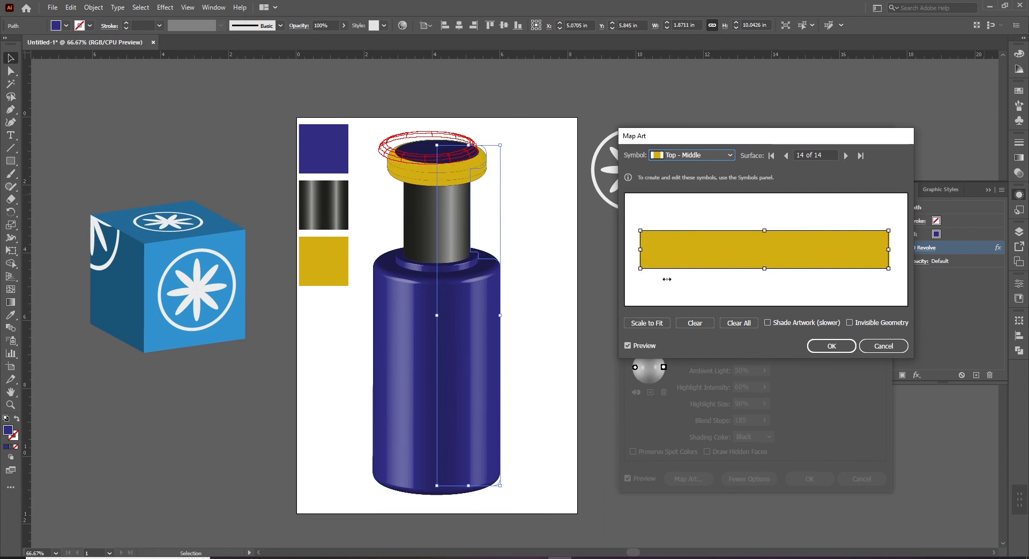
- Map the Top - Middle symbol onto surface 1 of 14 and enlarge it to cover the entire circle
click(846, 156)
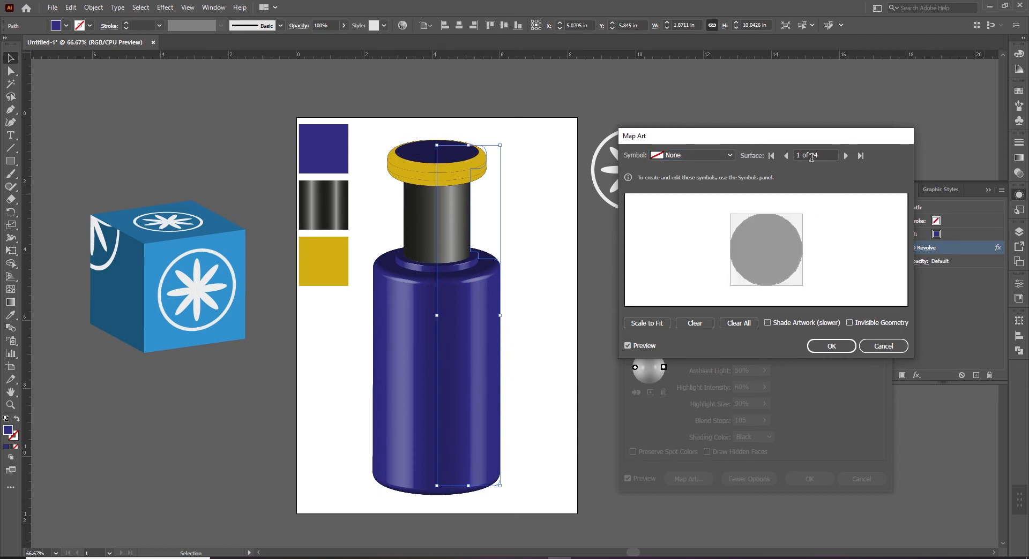
click(701, 155)
key(Escape)
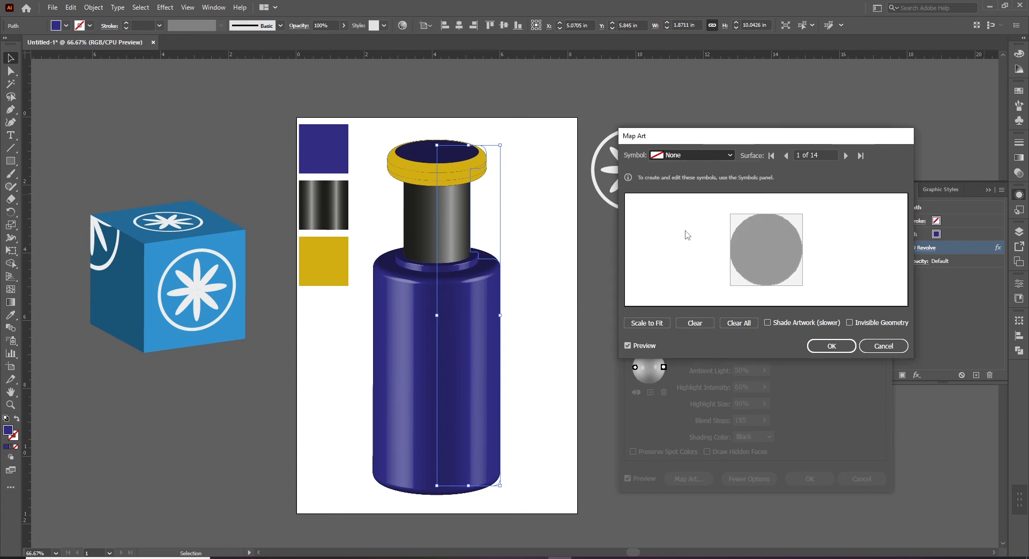
scroll(691, 157, down, 1)
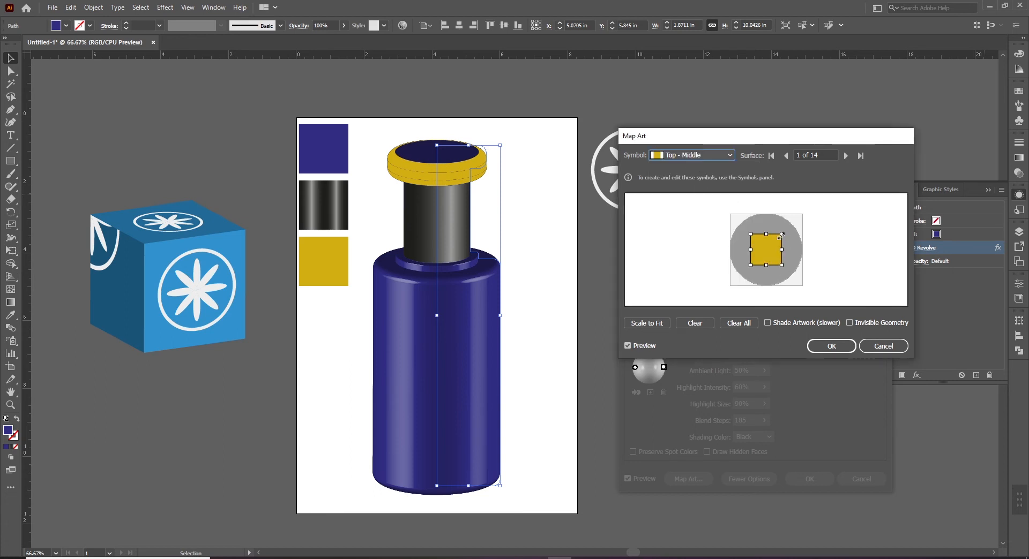
drag(782, 234, 807, 210)
drag(750, 266, 725, 289)
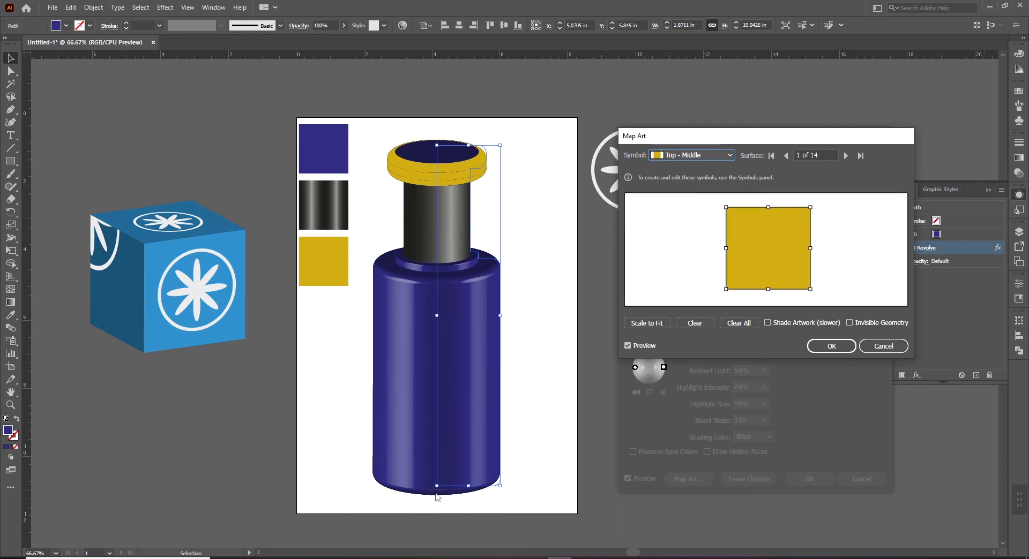
- Map the Top - Middle symbol onto surface 2, the cap's flat top, and enlarge it to cover the whole circle
click(846, 156)
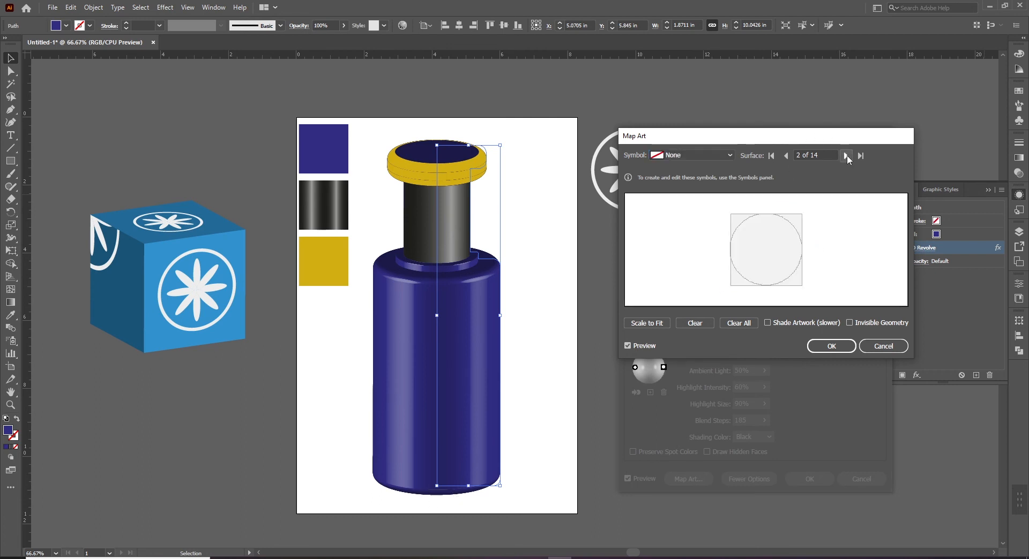
click(719, 155)
click(675, 215)
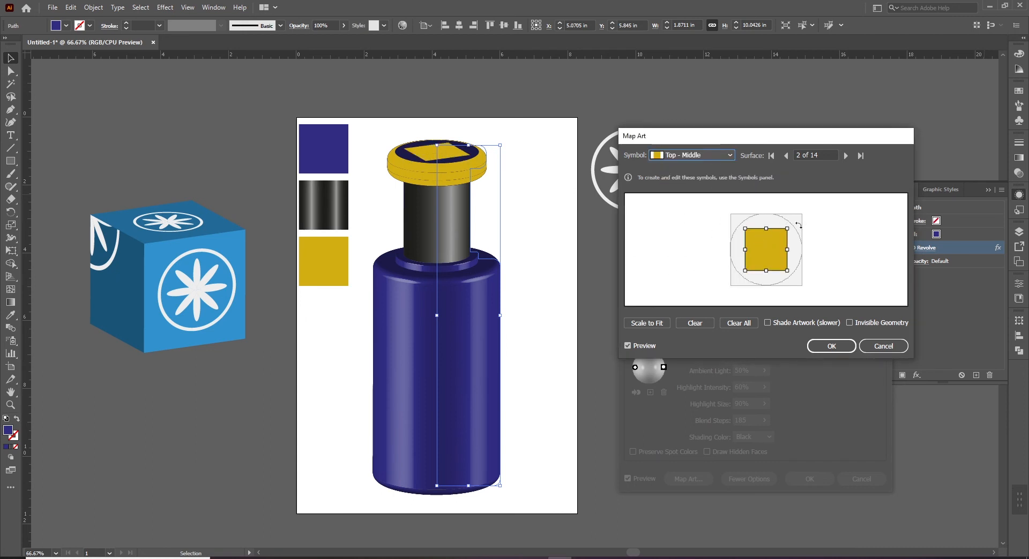
drag(791, 227, 810, 204)
drag(744, 272, 724, 292)
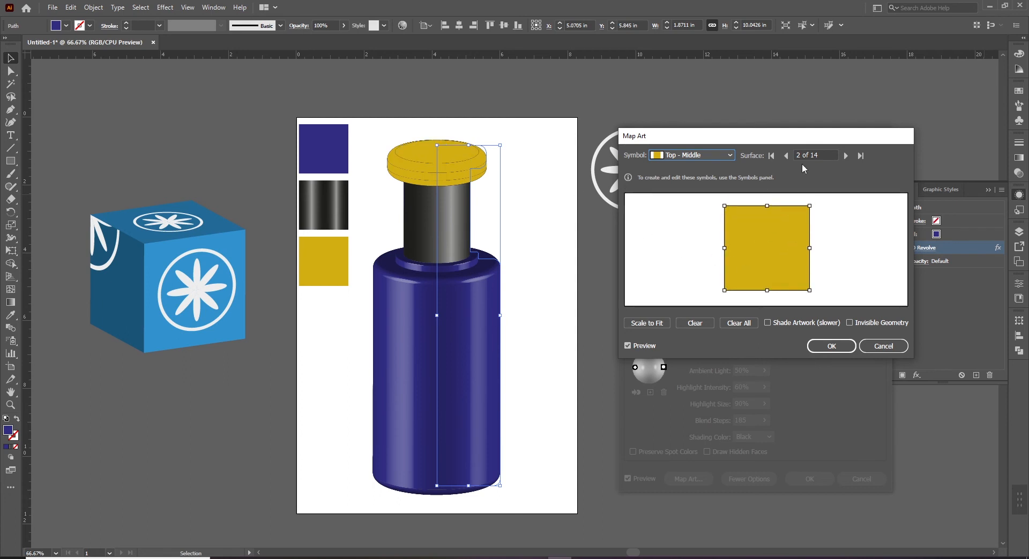
- Map the Top - Middle symbol onto surface 5, the bottle's rounded shoulder edge, and stretch it across the full width
click(847, 157)
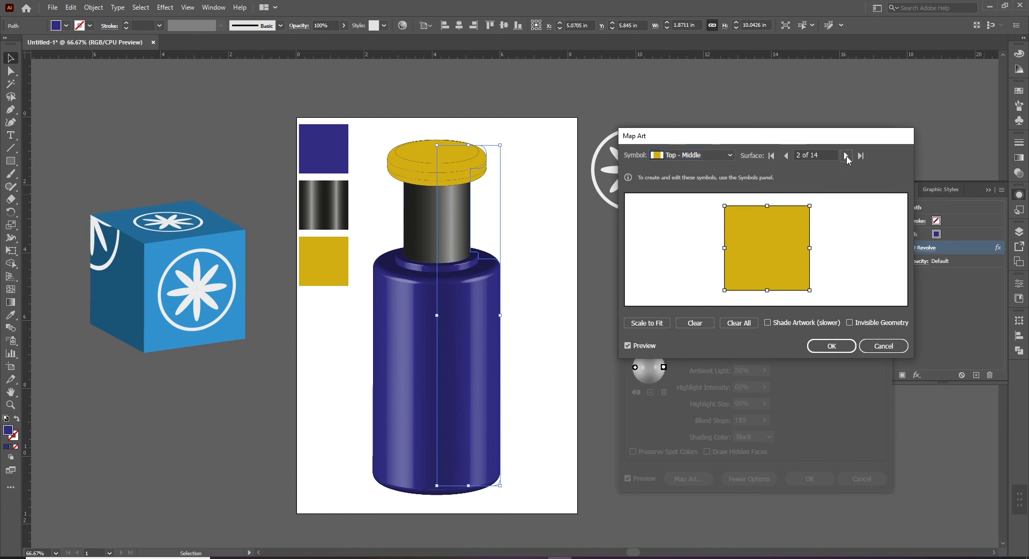
click(846, 156)
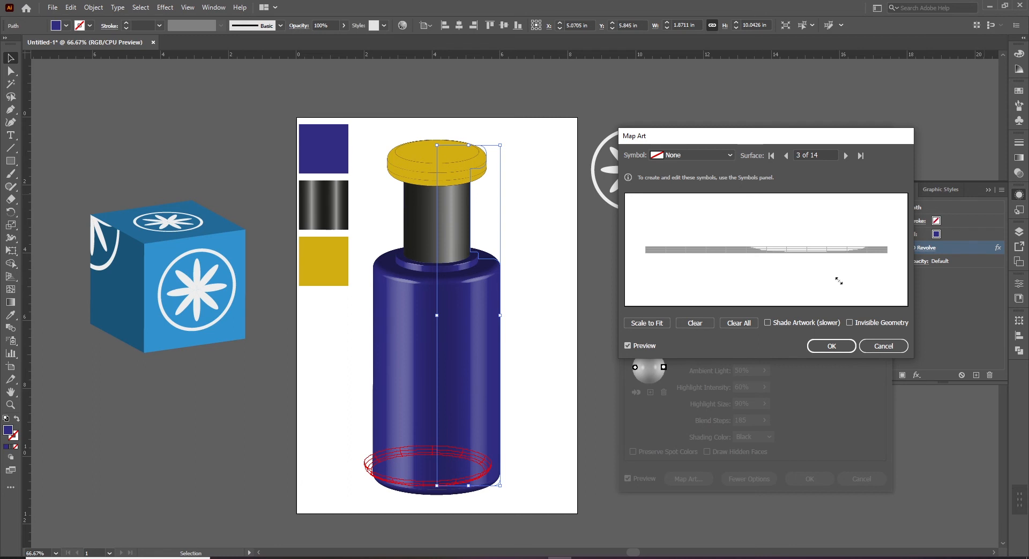
click(847, 156)
click(846, 156)
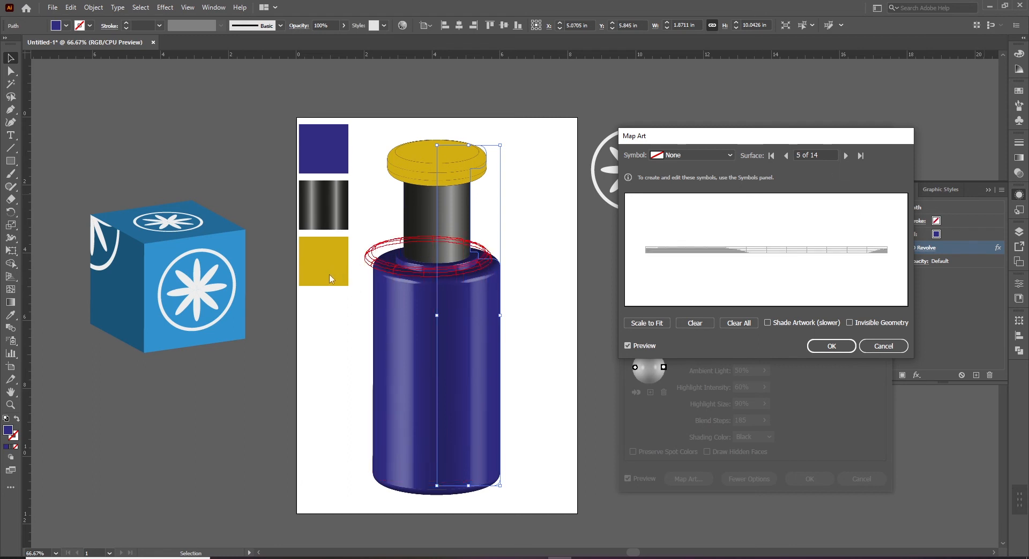
click(684, 155)
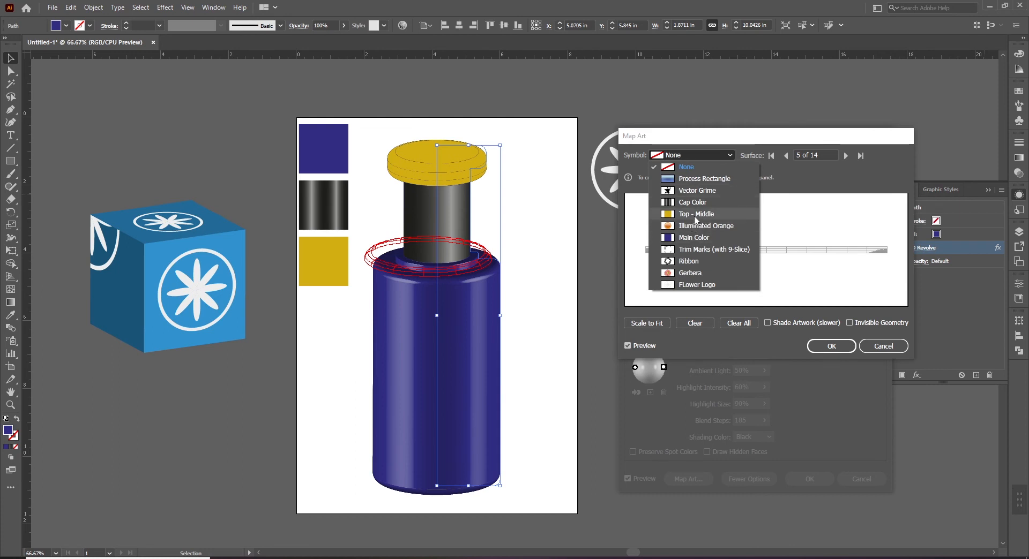
click(695, 215)
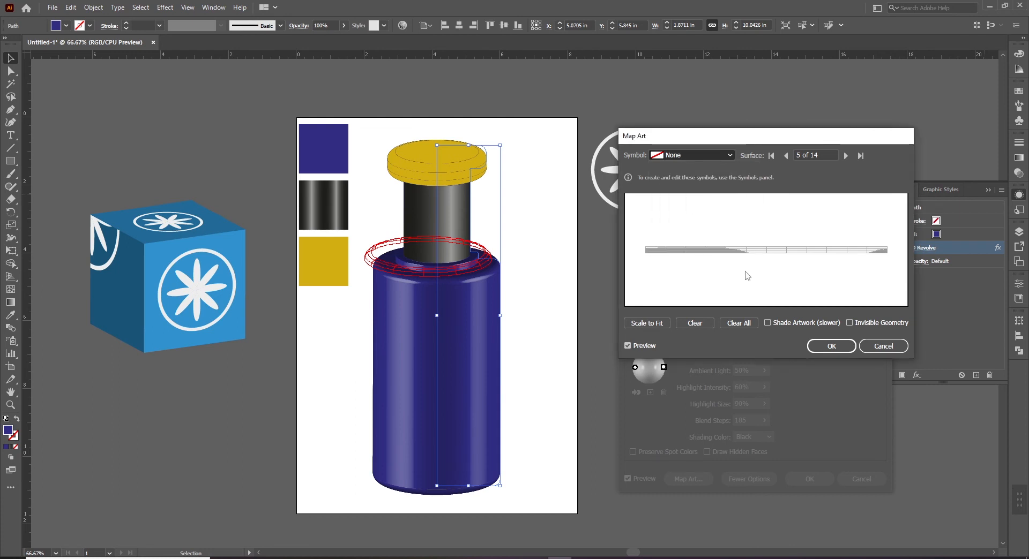
drag(751, 250, 633, 251)
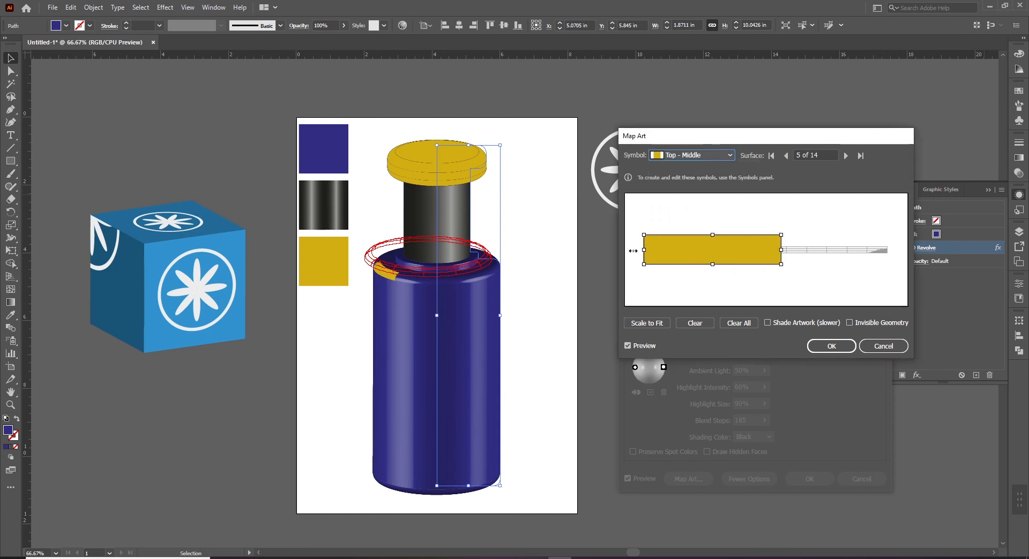
drag(778, 250, 885, 247)
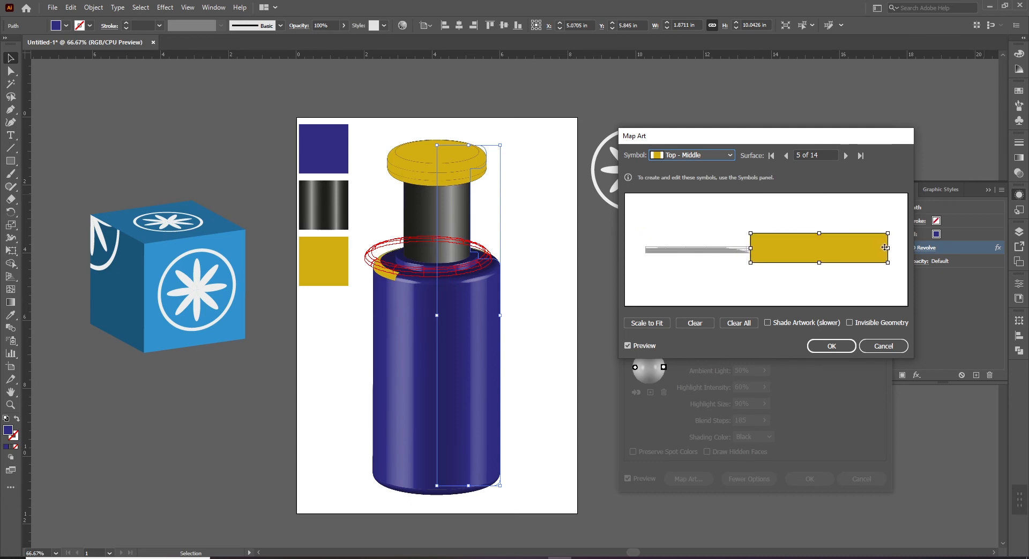
drag(751, 250, 641, 252)
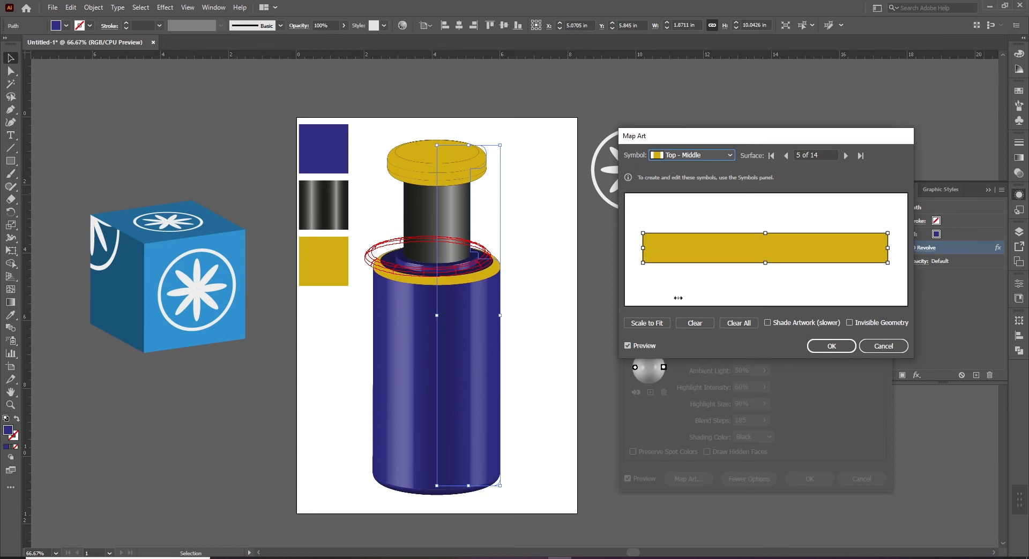
- Map the Top - Middle symbol onto surface 6, the flat shoulder ring, and enlarge it to cover the entire ring
click(846, 155)
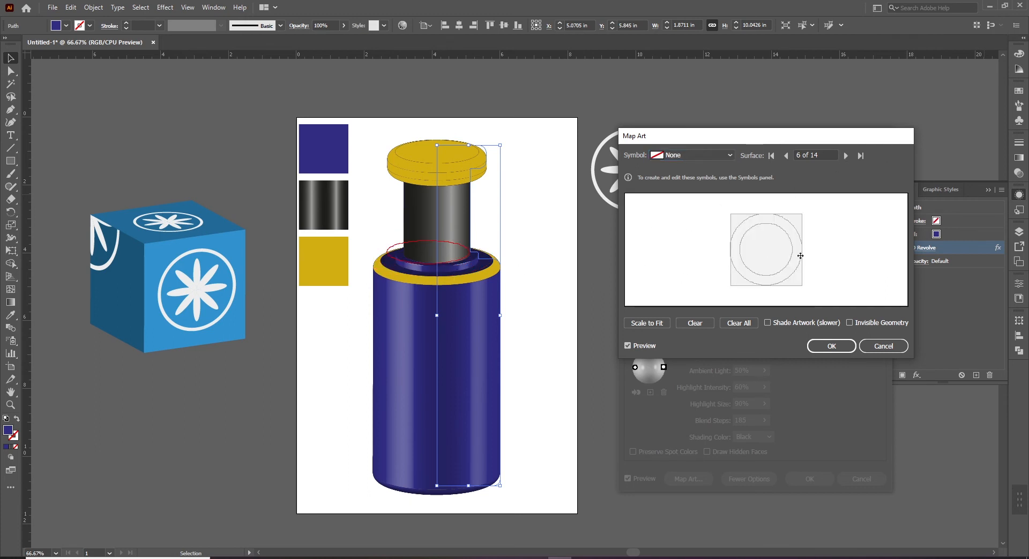
click(690, 157)
click(690, 214)
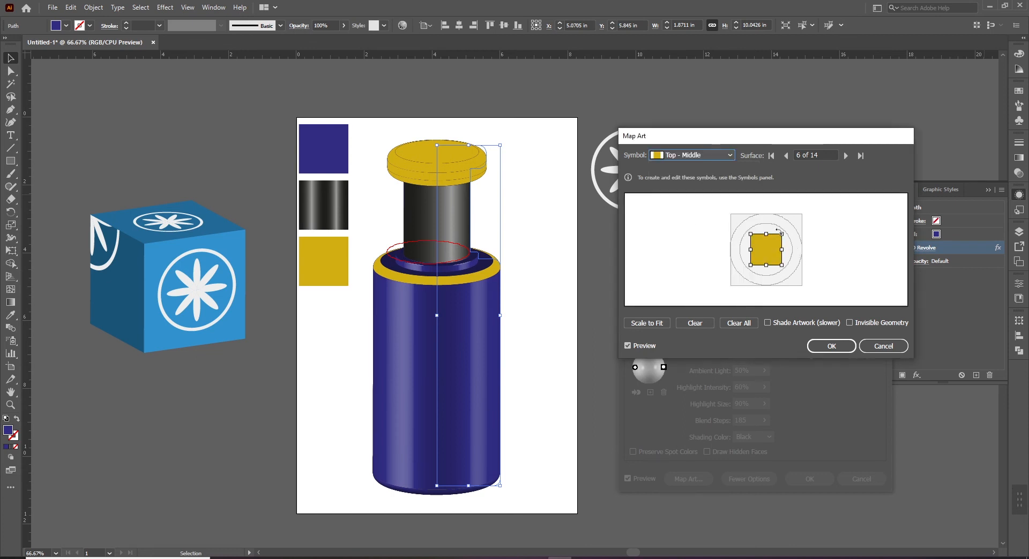
drag(781, 234, 807, 211)
drag(724, 287, 719, 295)
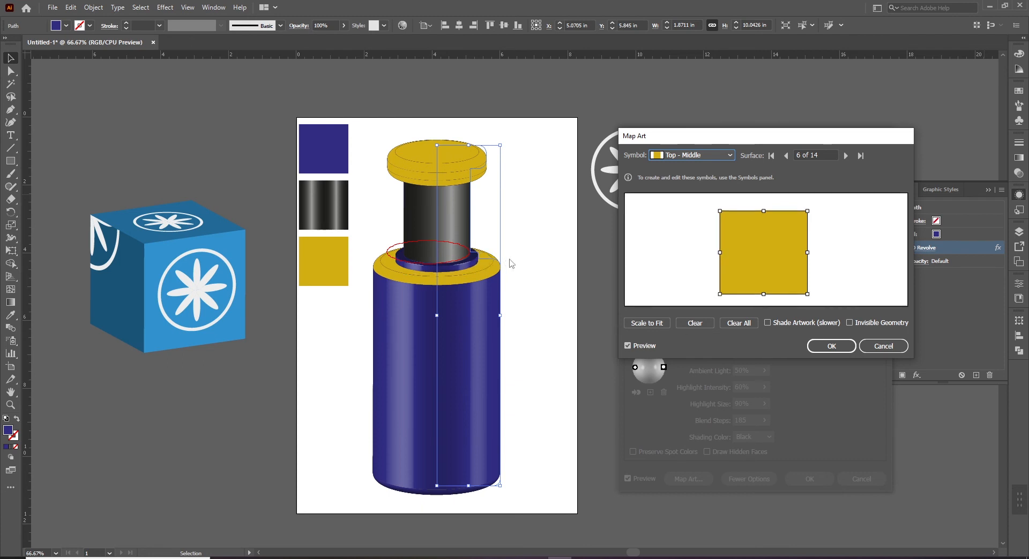
- Map the Top - Middle symbol onto surface 7, the side of the collar below the neck, and stretch it across the full width
click(848, 155)
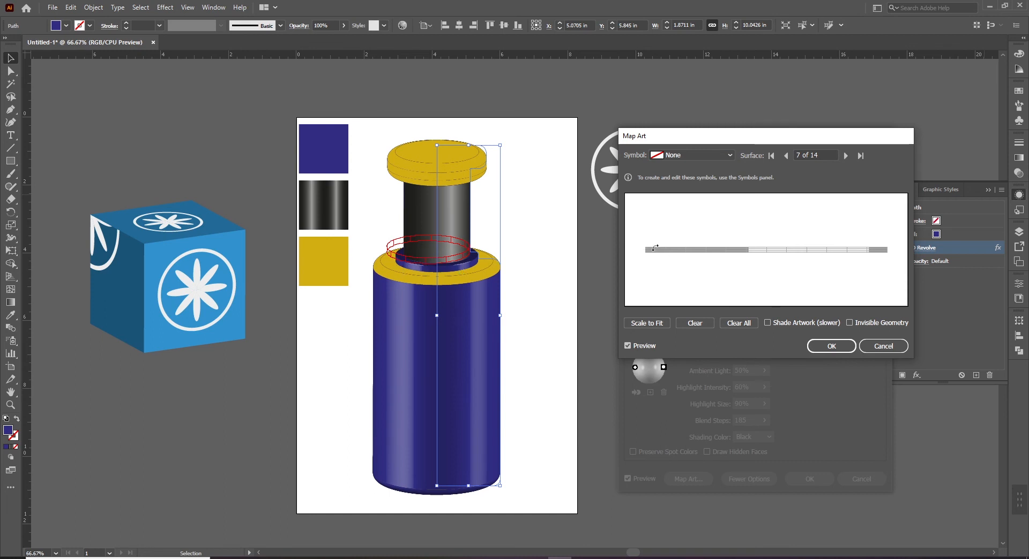
click(720, 155)
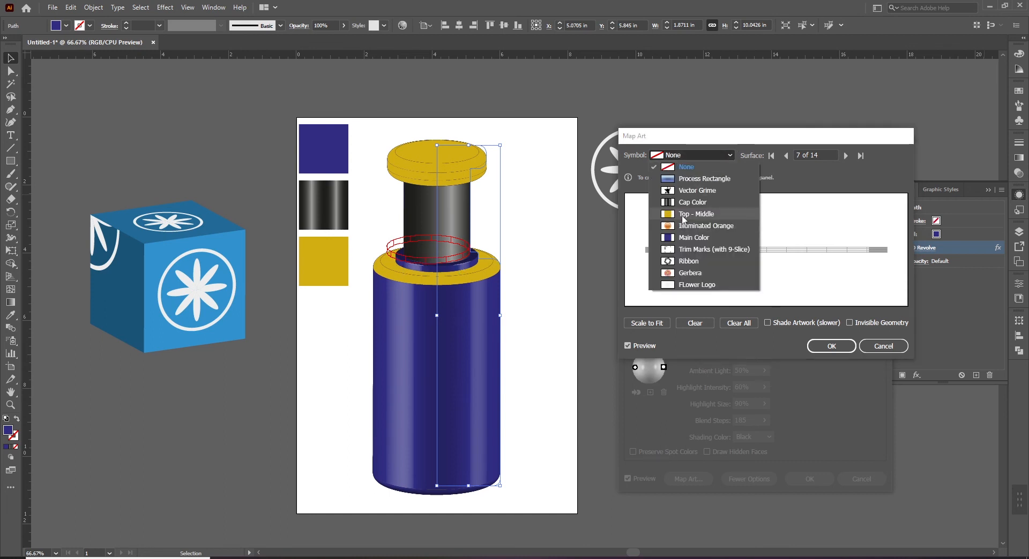
key(Escape)
key(Down)
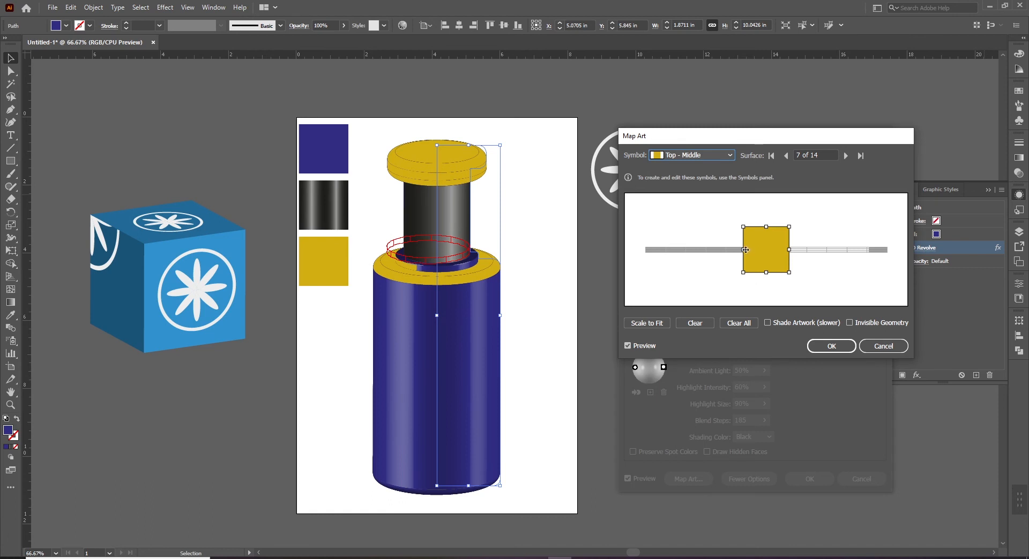
drag(743, 251, 638, 250)
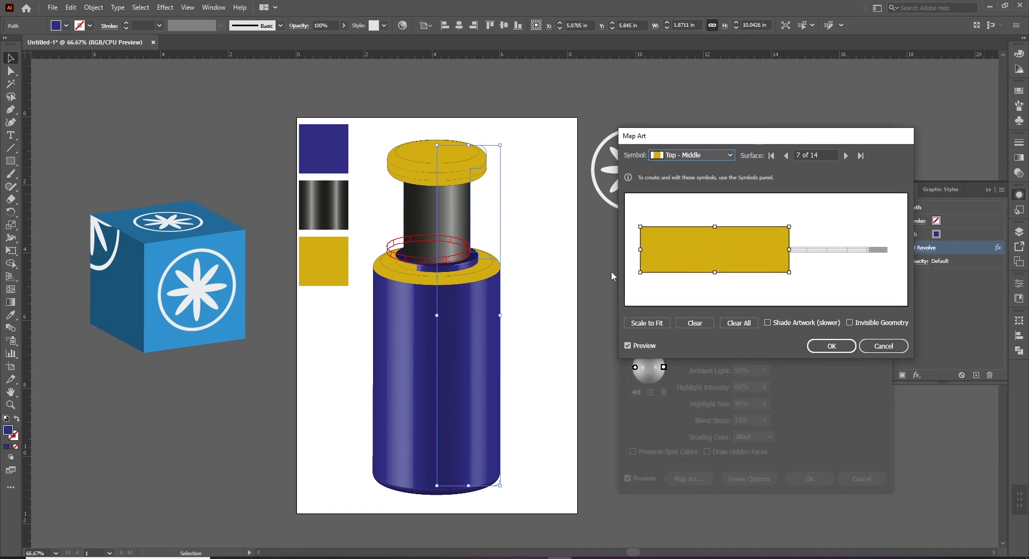
drag(789, 250, 894, 250)
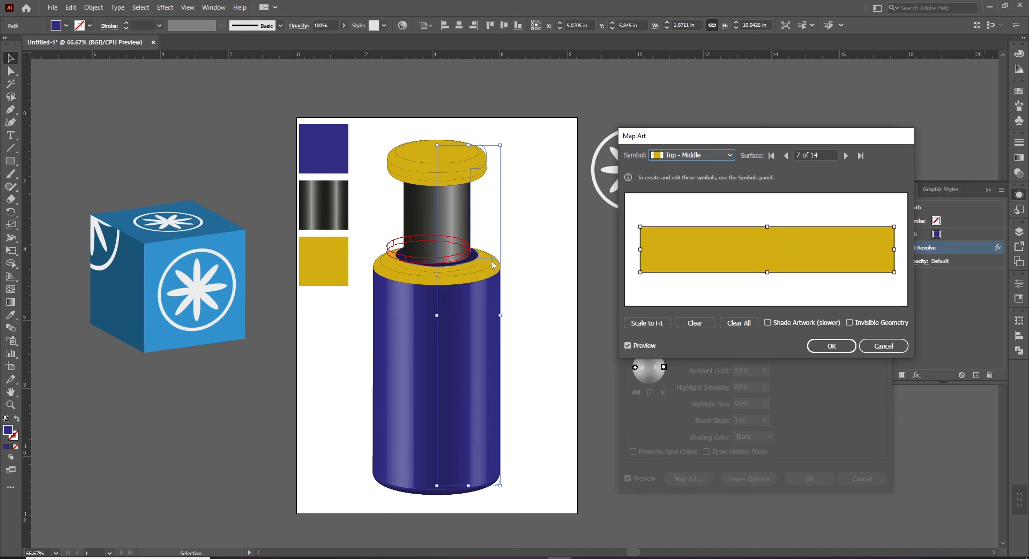
- Map the Top - Middle symbol onto surface 8, the collar's thin upper edge, and stretch it across the full width
click(846, 156)
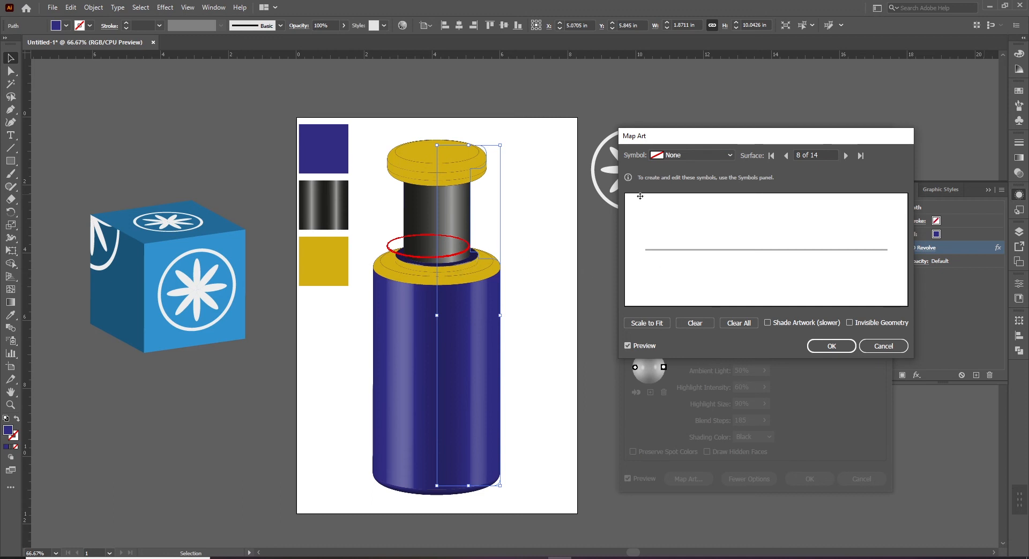
click(679, 155)
click(693, 214)
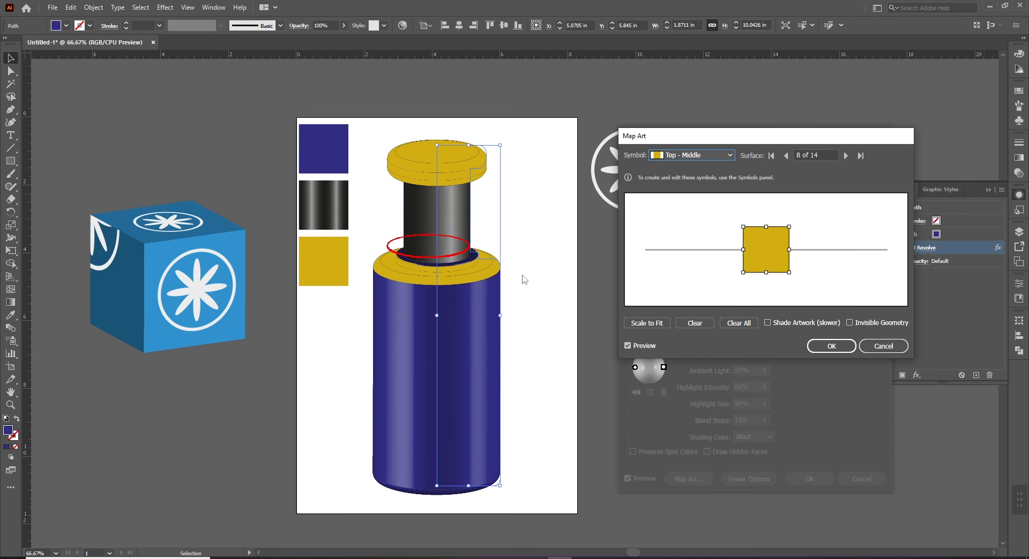
drag(744, 251, 641, 248)
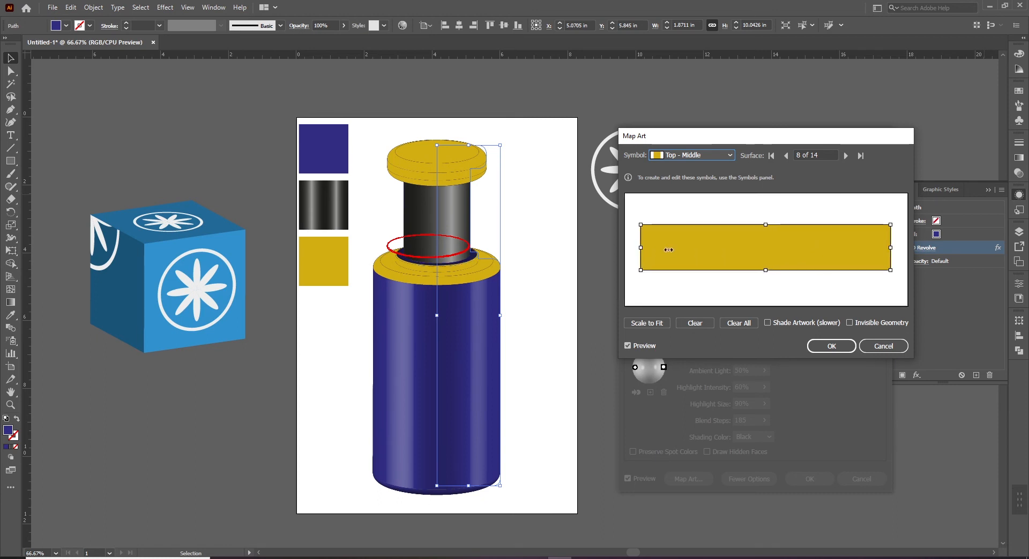
- Clear the mapped symbols from surfaces 5 and 6, the bottle's rounded shoulder edge and flat shoulder ring
click(786, 156)
click(786, 156)
click(787, 156)
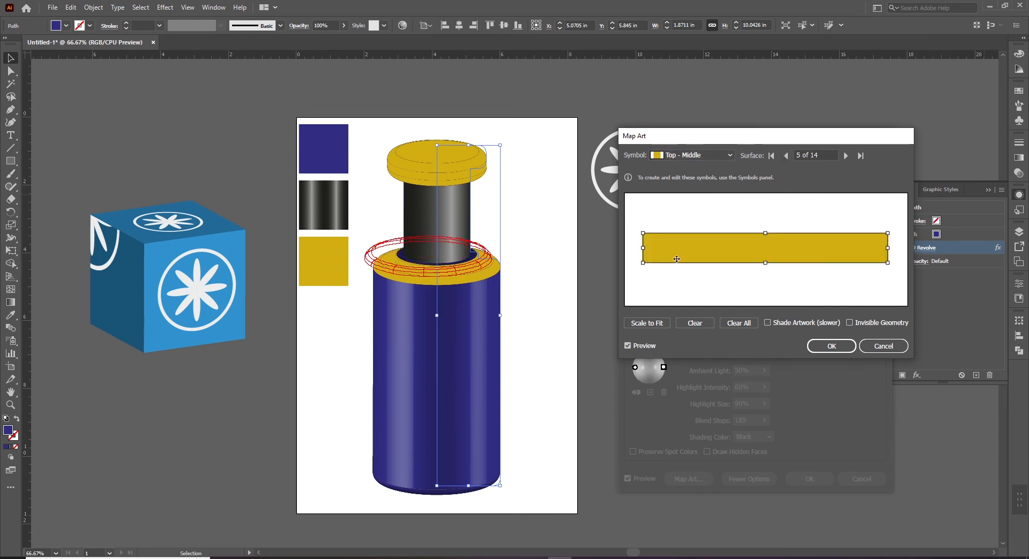
click(699, 323)
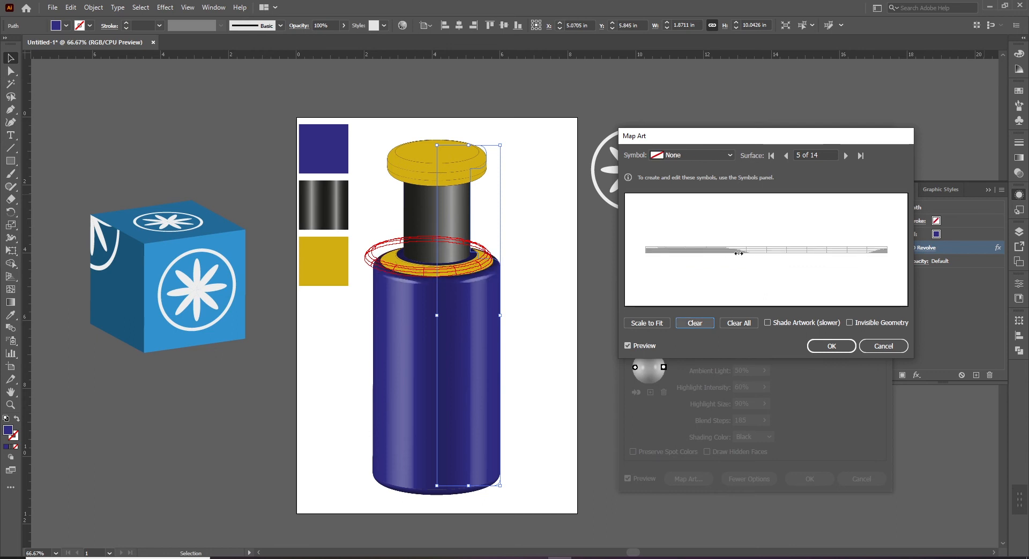
click(785, 155)
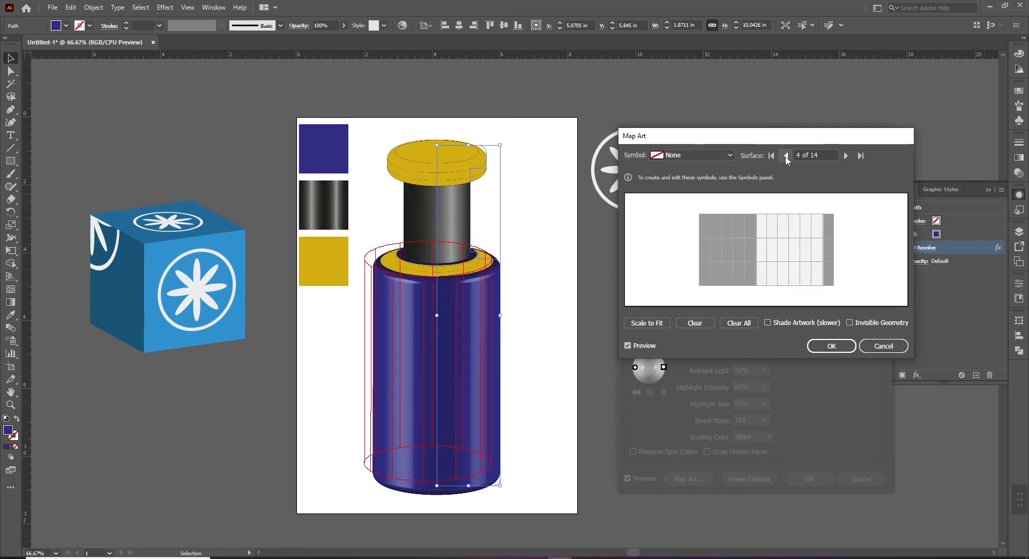
click(845, 156)
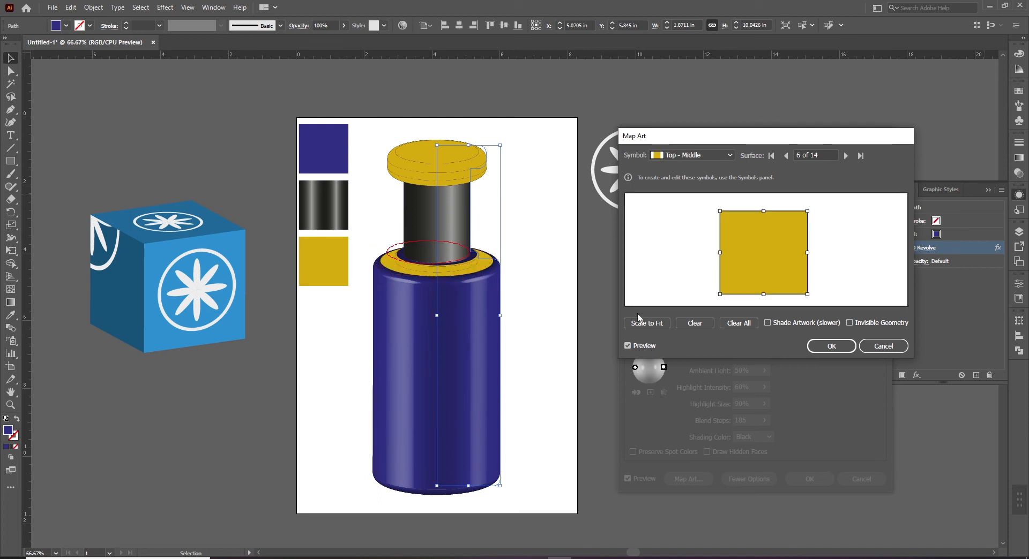
click(694, 324)
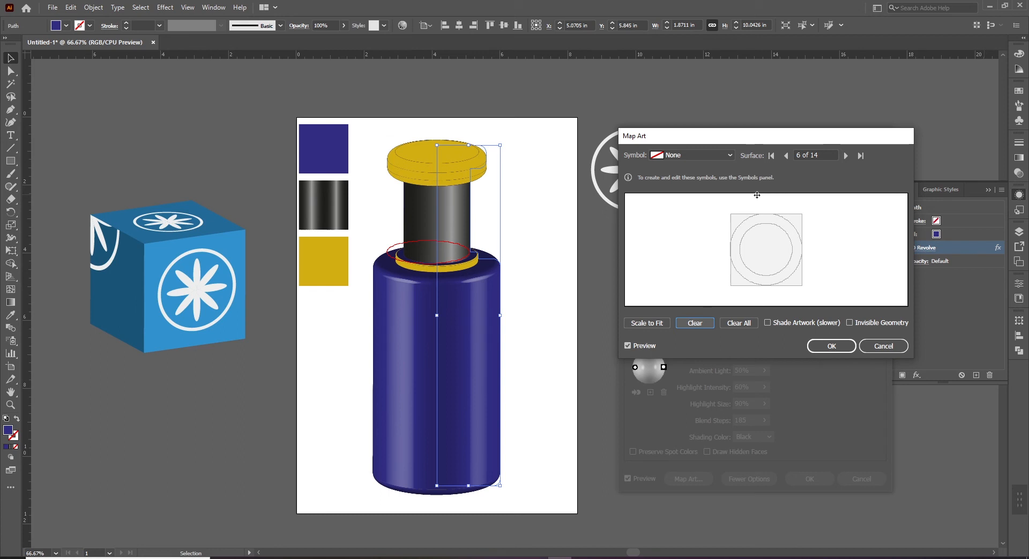
- Map the Top - Middle symbol onto surface 9, the collar's flat upper ring around the neck, and enlarge it to cover the entire ring
click(846, 156)
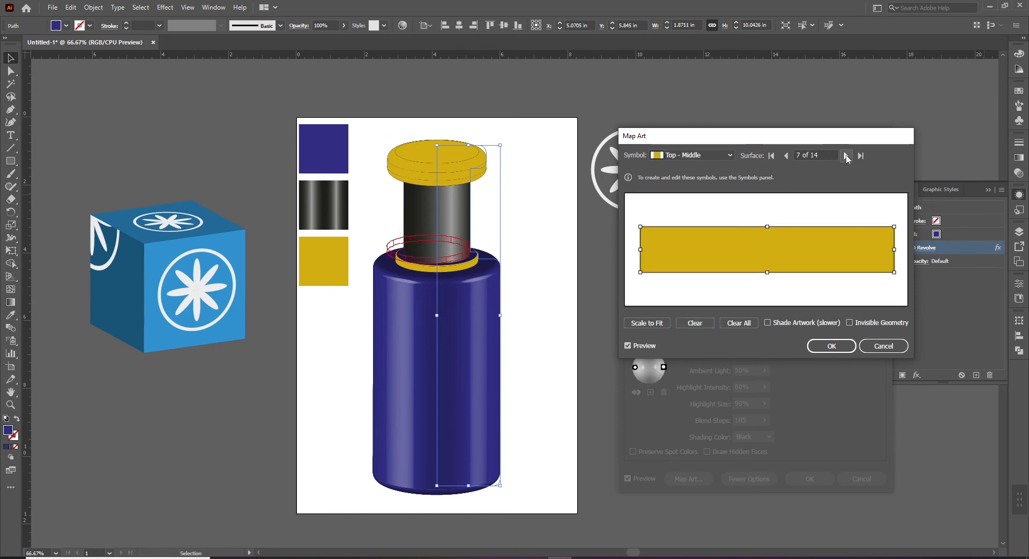
click(847, 156)
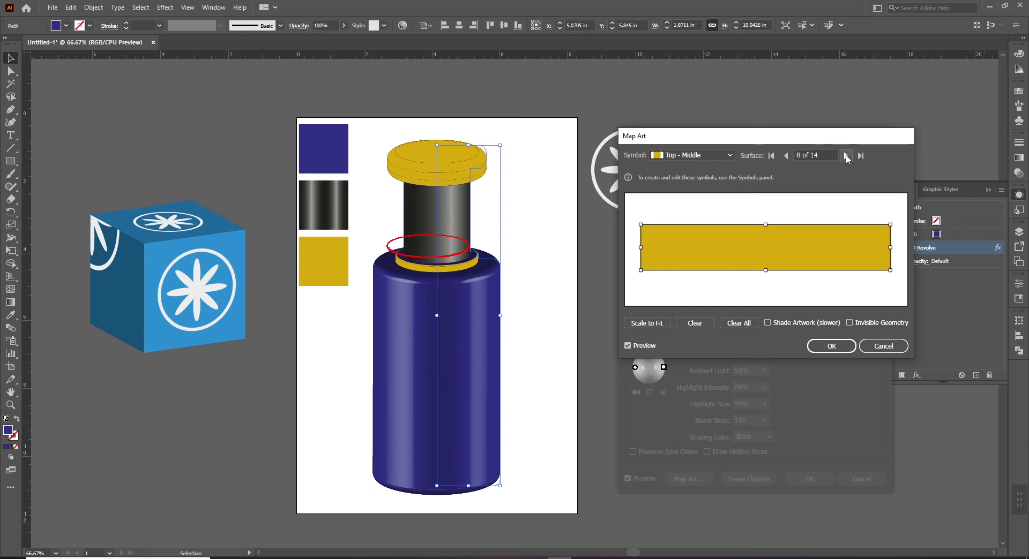
click(846, 156)
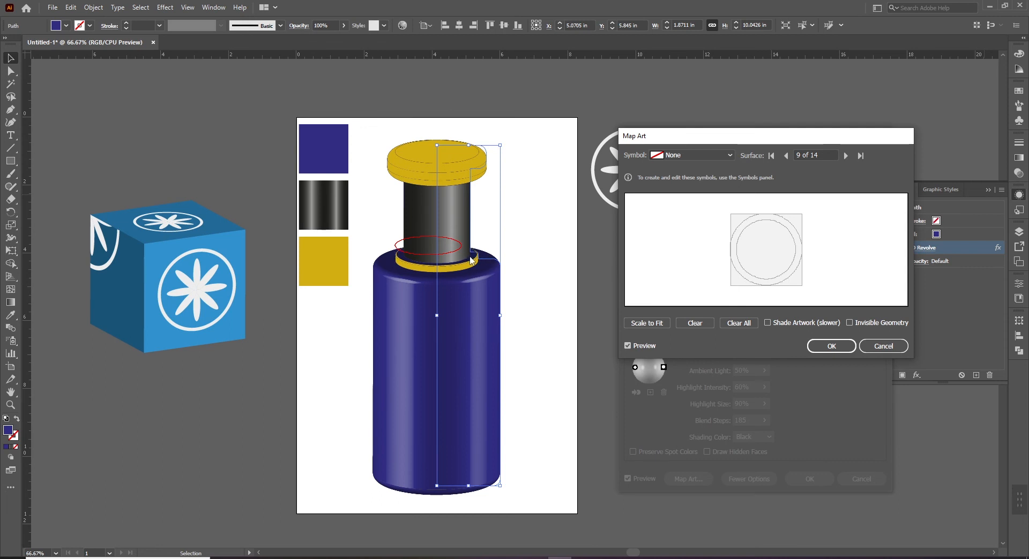
click(691, 156)
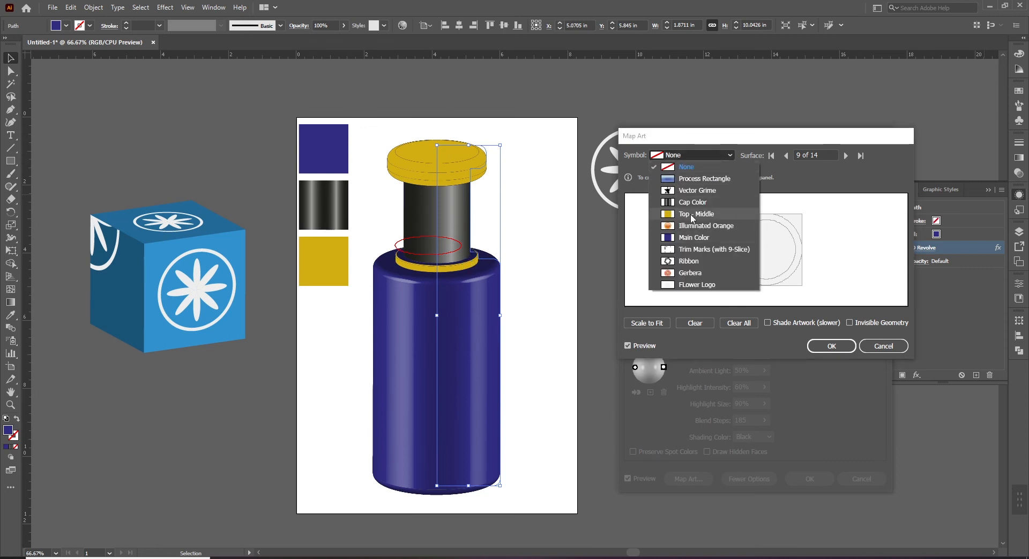
key(Escape)
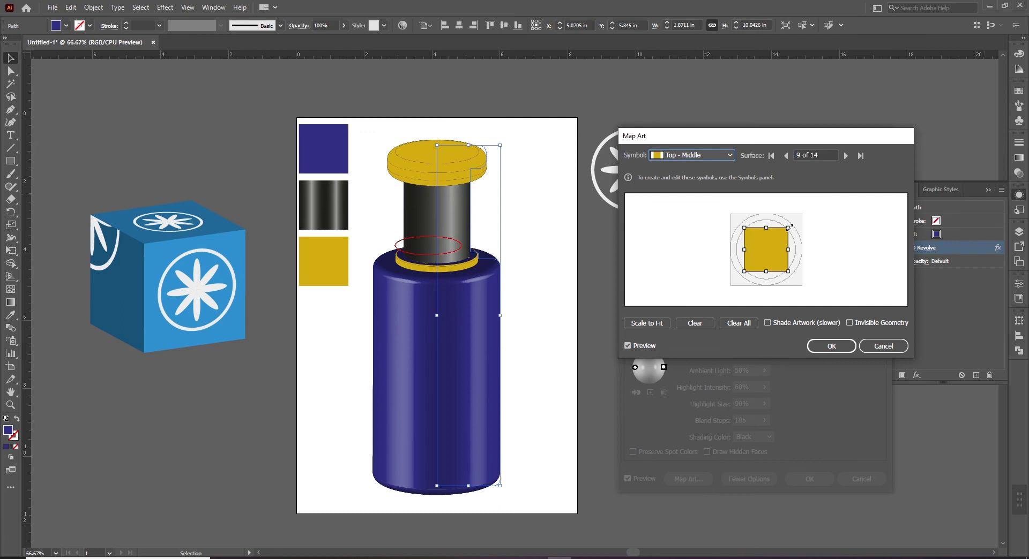
drag(788, 228, 808, 210)
drag(741, 272, 726, 293)
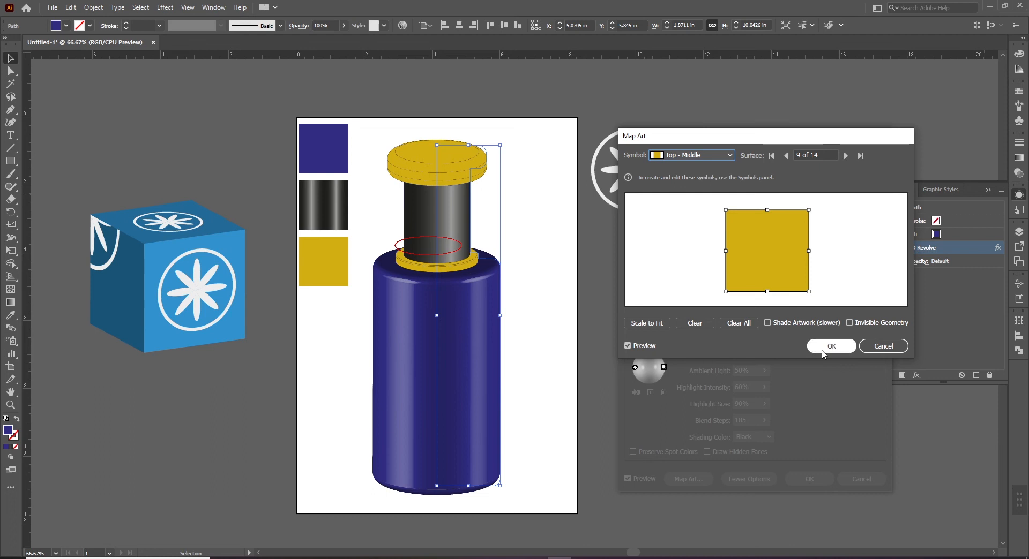
- Turn on Shade Artwork for the mapped symbols and apply the change to the revolved bottle
click(768, 323)
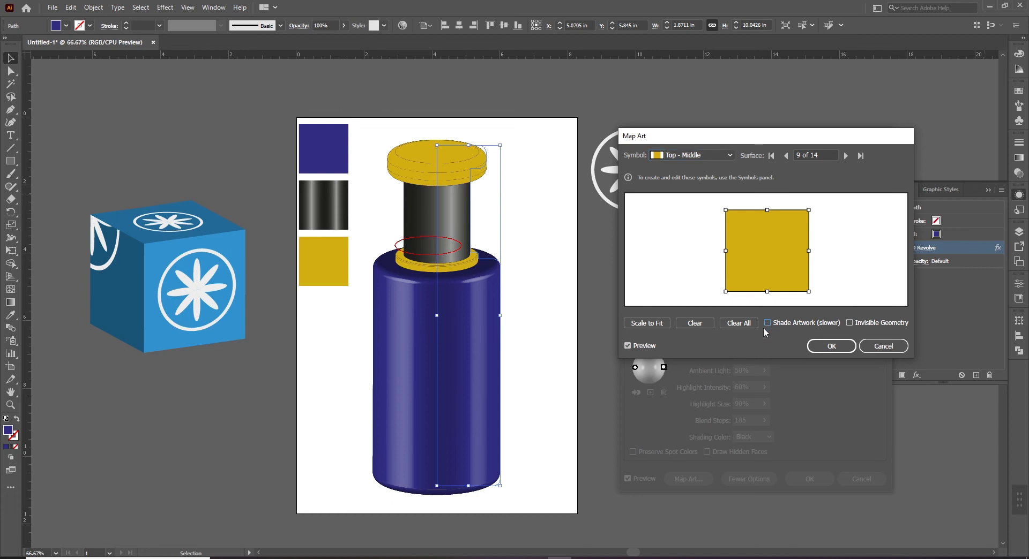
key(space)
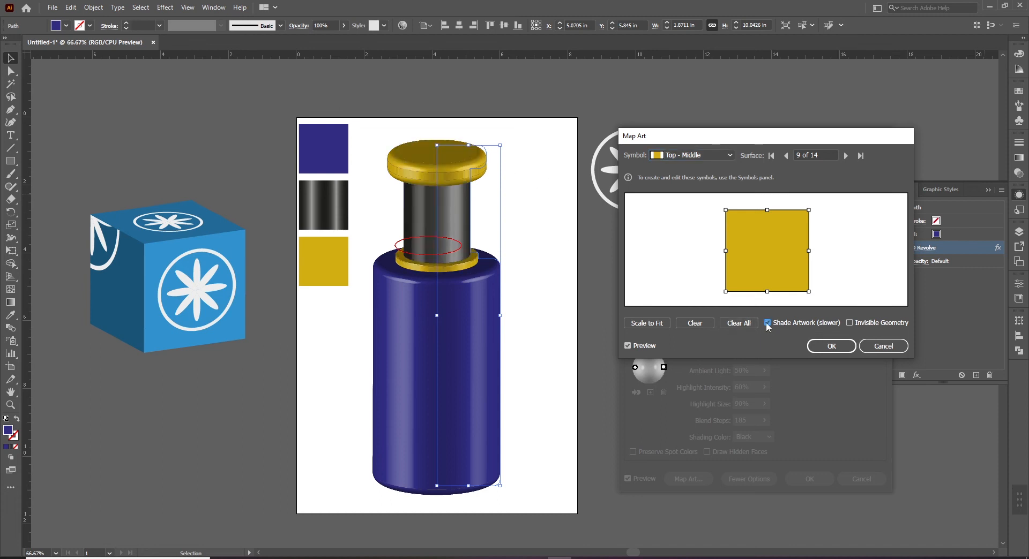
click(766, 324)
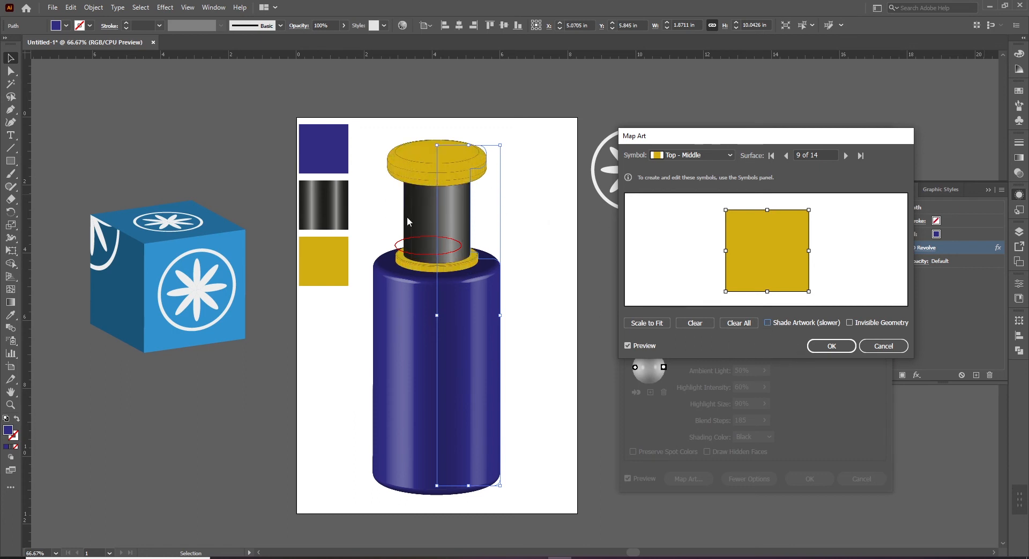
key(space)
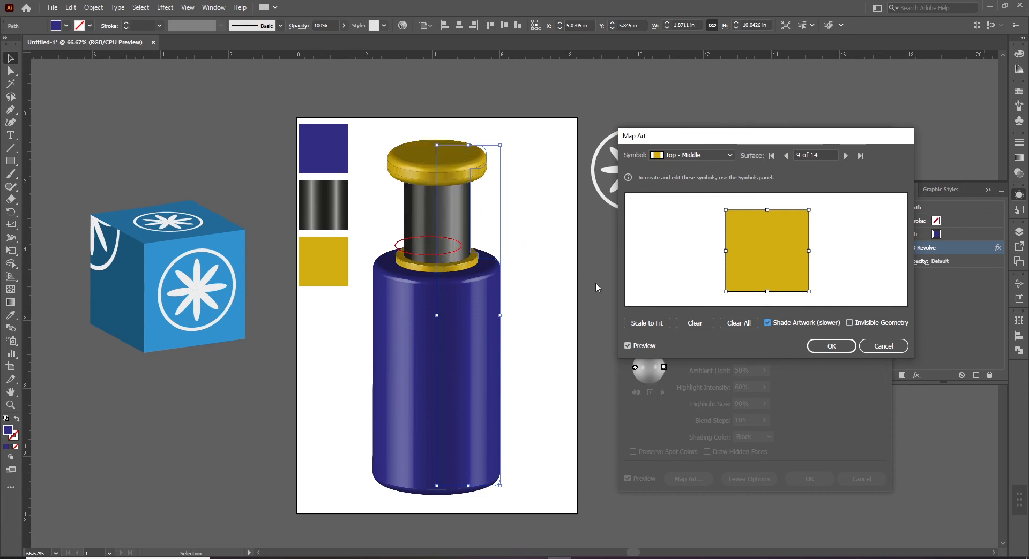
key(space)
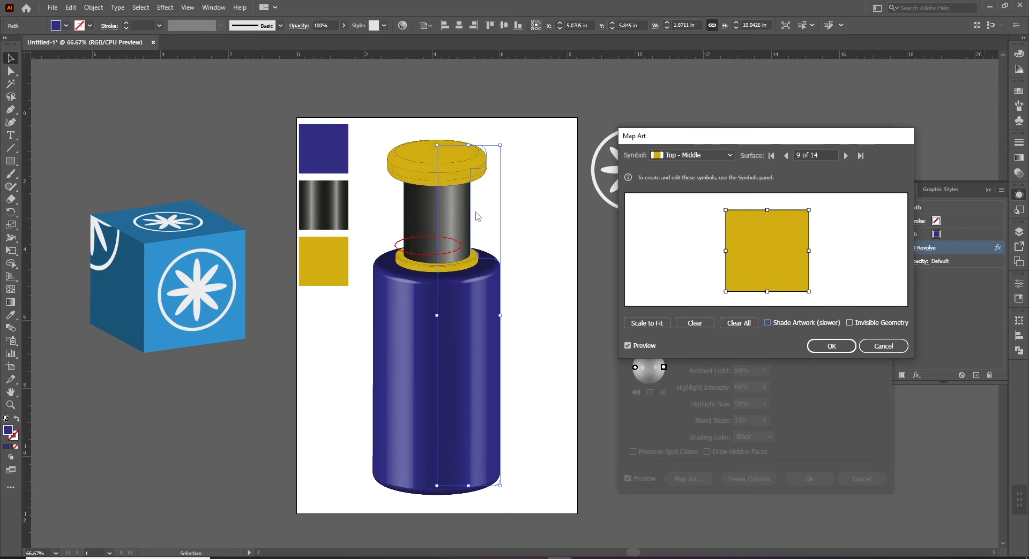
click(768, 323)
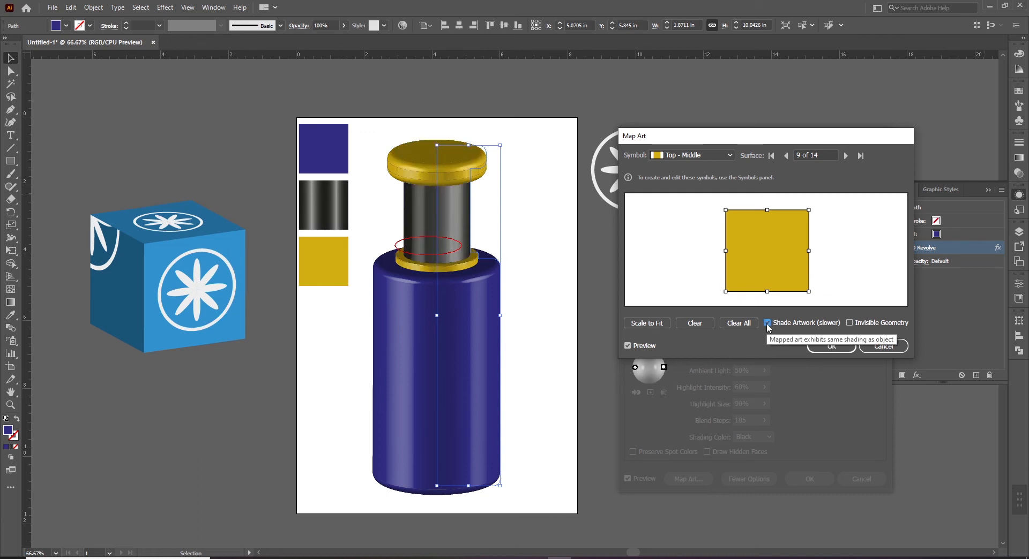
click(831, 348)
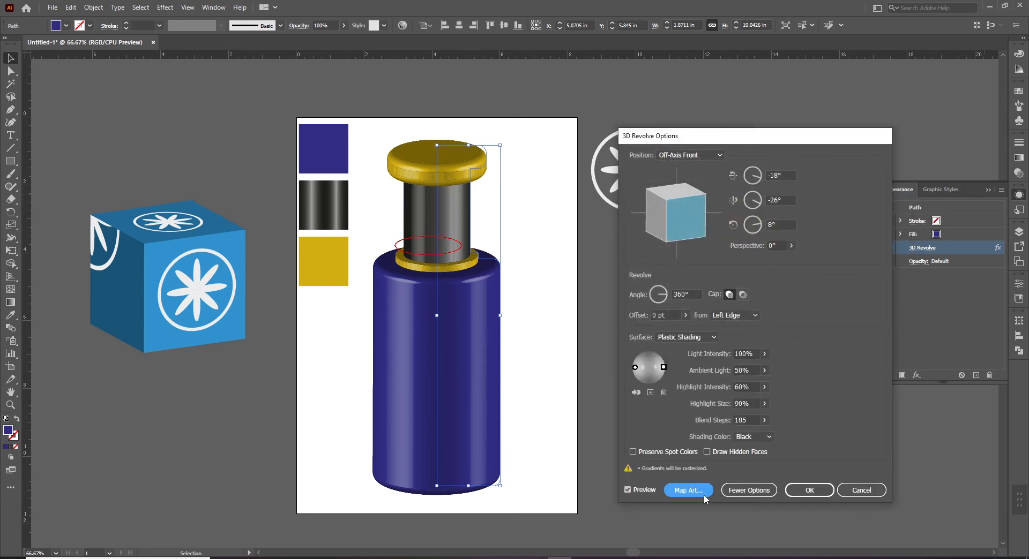
key(Return)
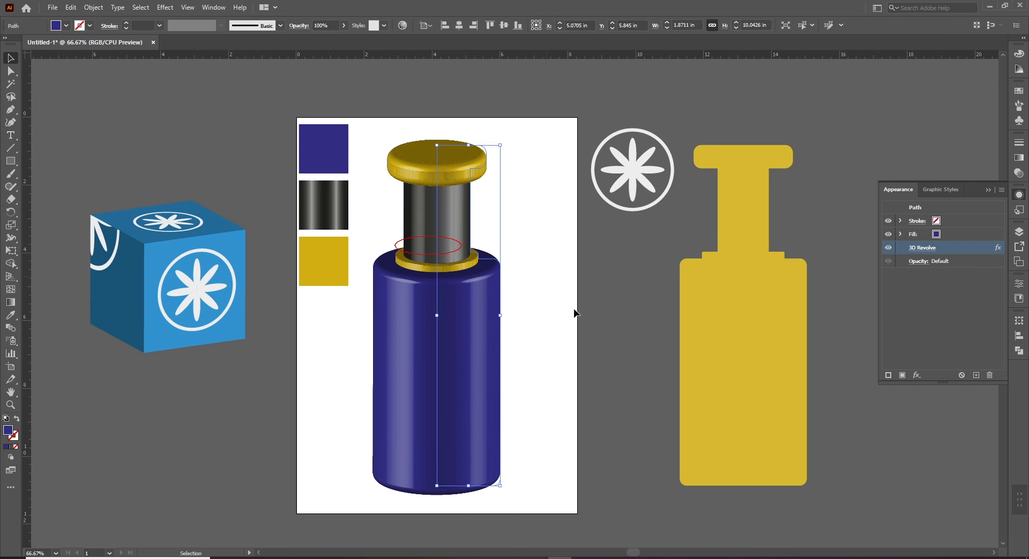
click(620, 308)
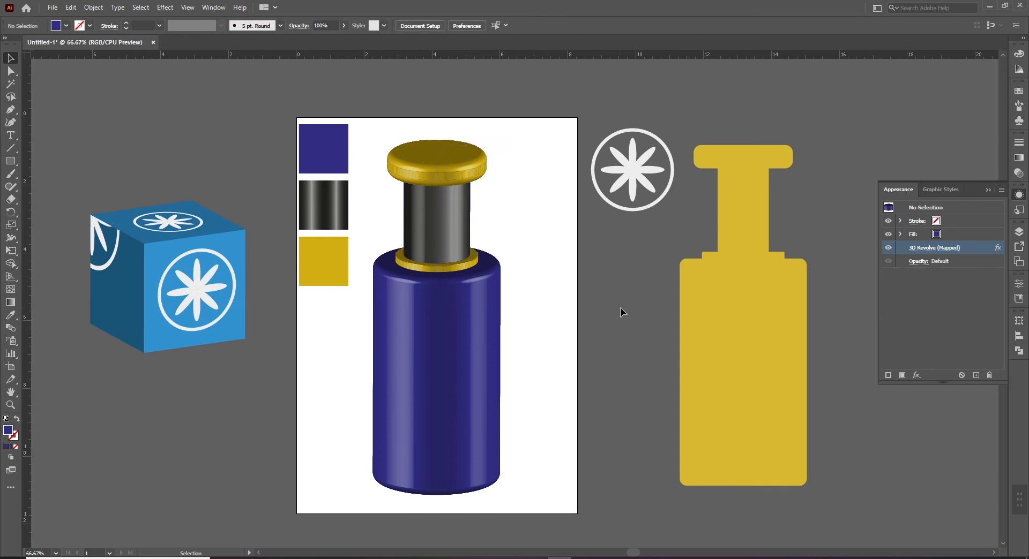
- Turn on Invisible Geometry in the bottle's art mapping so only the mapped symbols show, and apply the change
ctrl+click(468, 196)
ctrl+click(474, 244)
drag(579, 390, 476, 277)
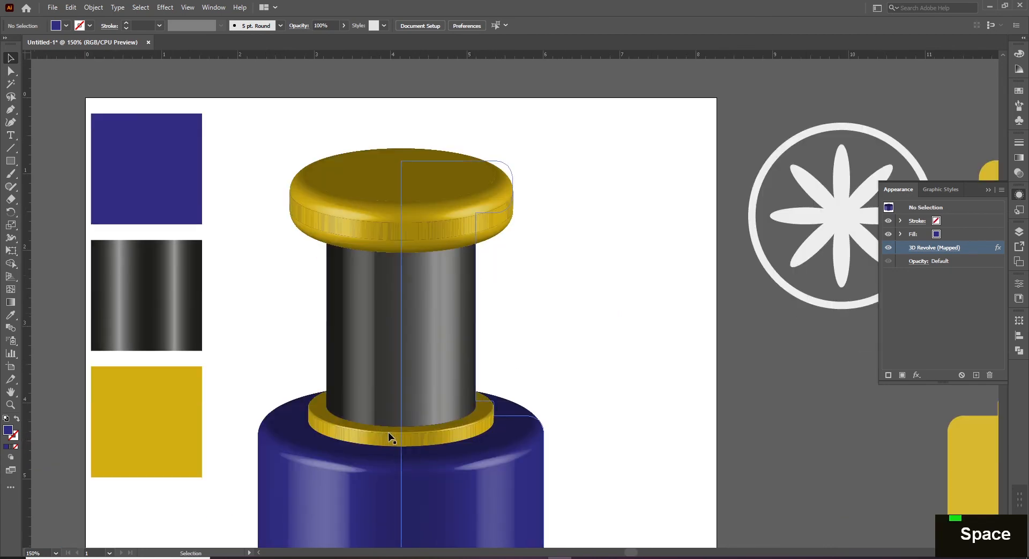
ctrl+alt+click(520, 365)
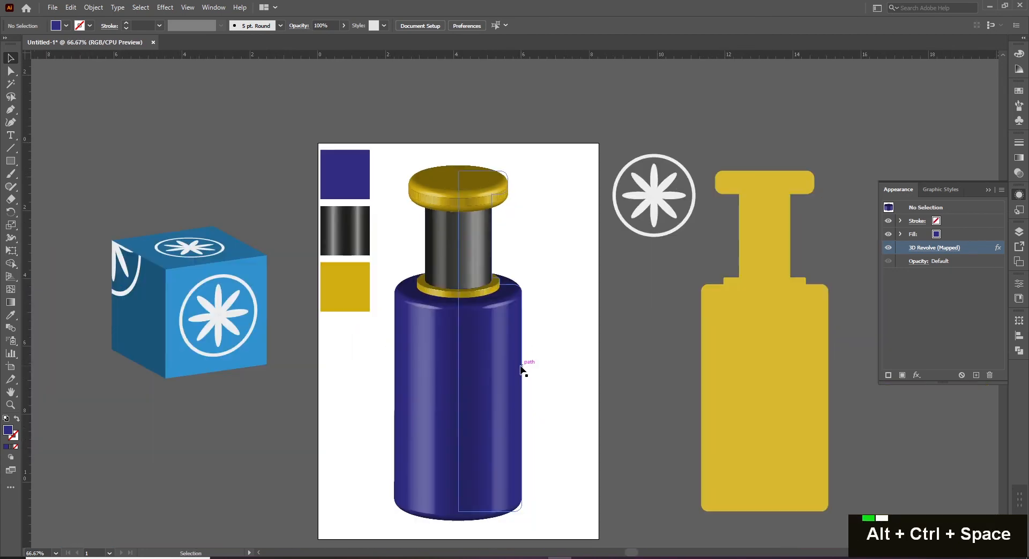
drag(524, 366, 487, 332)
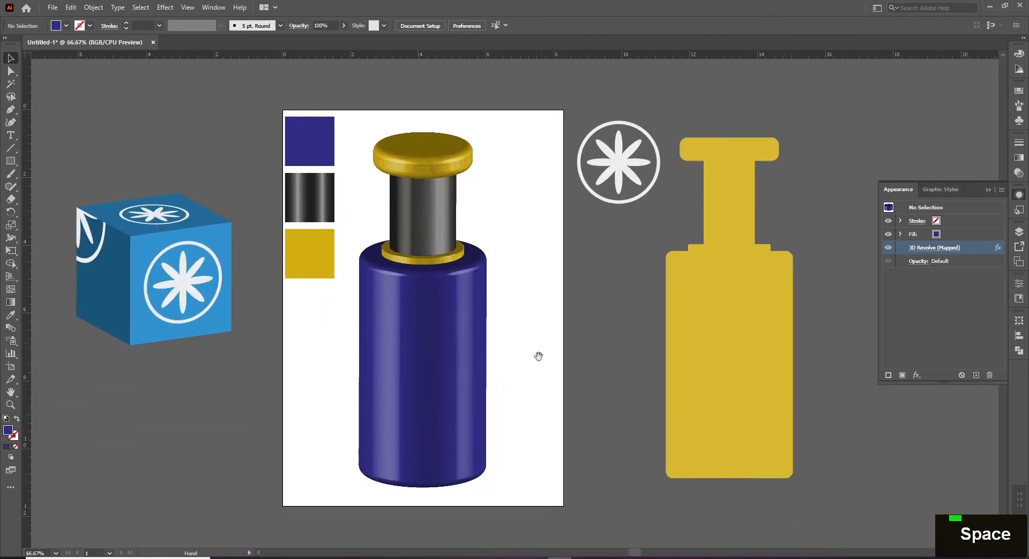
click(418, 325)
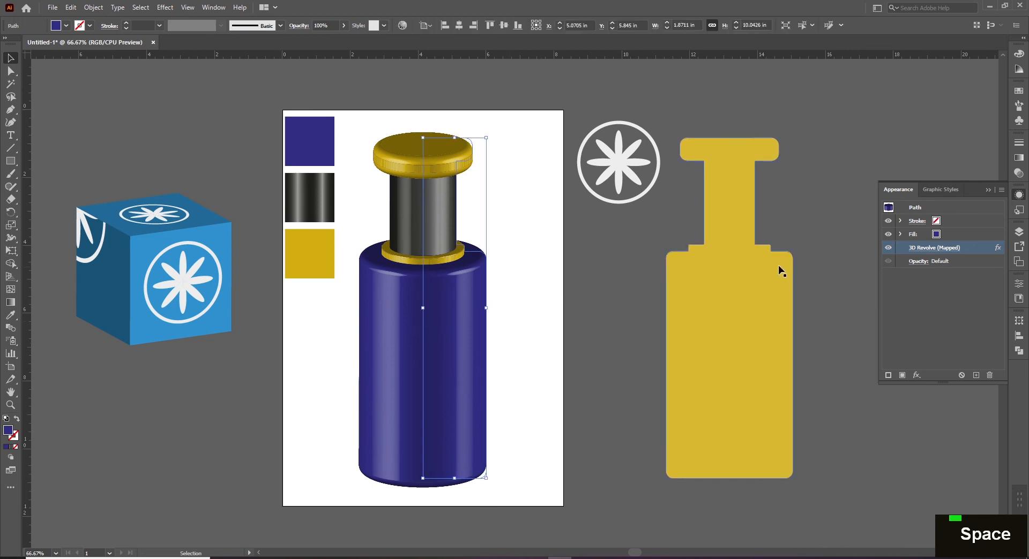
click(914, 249)
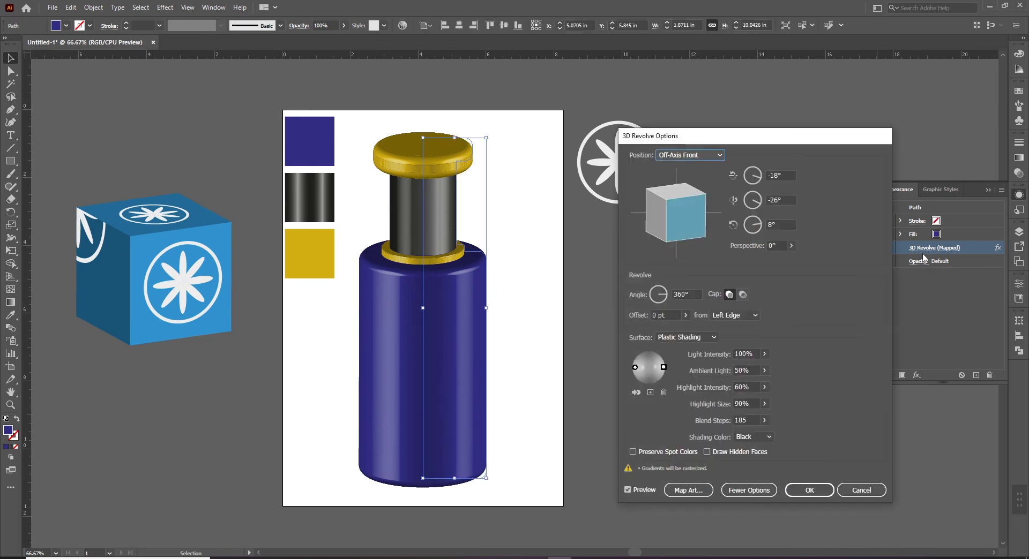
click(688, 490)
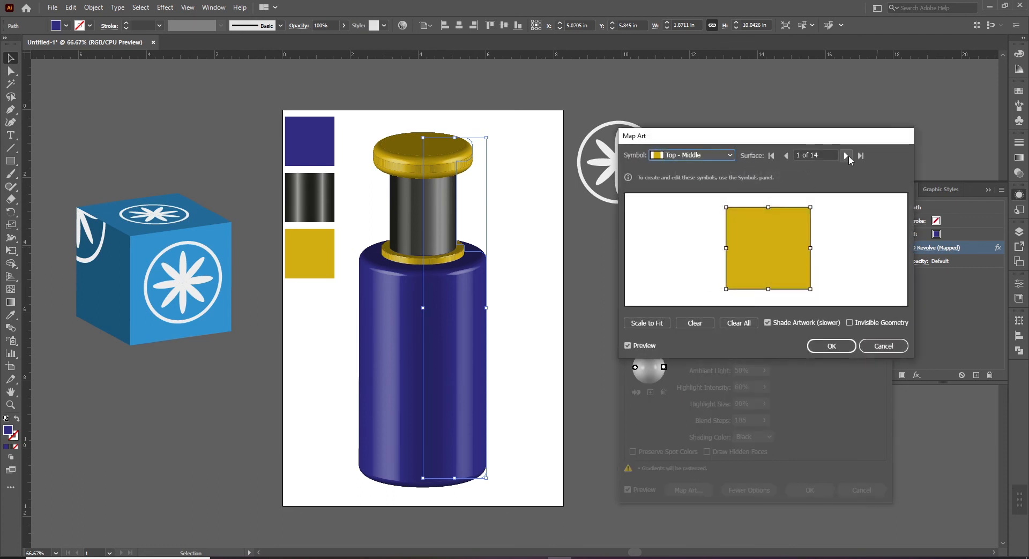
click(849, 322)
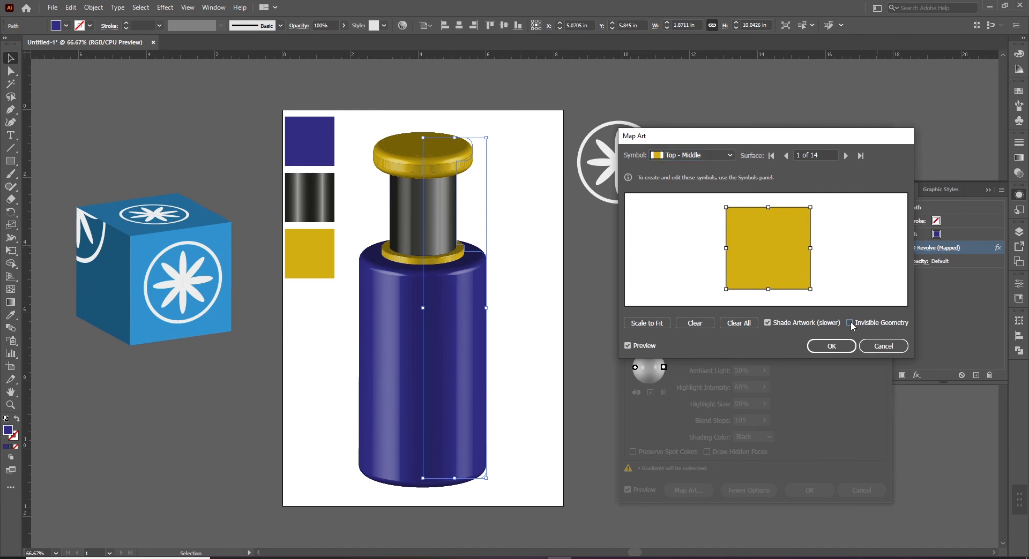
click(850, 322)
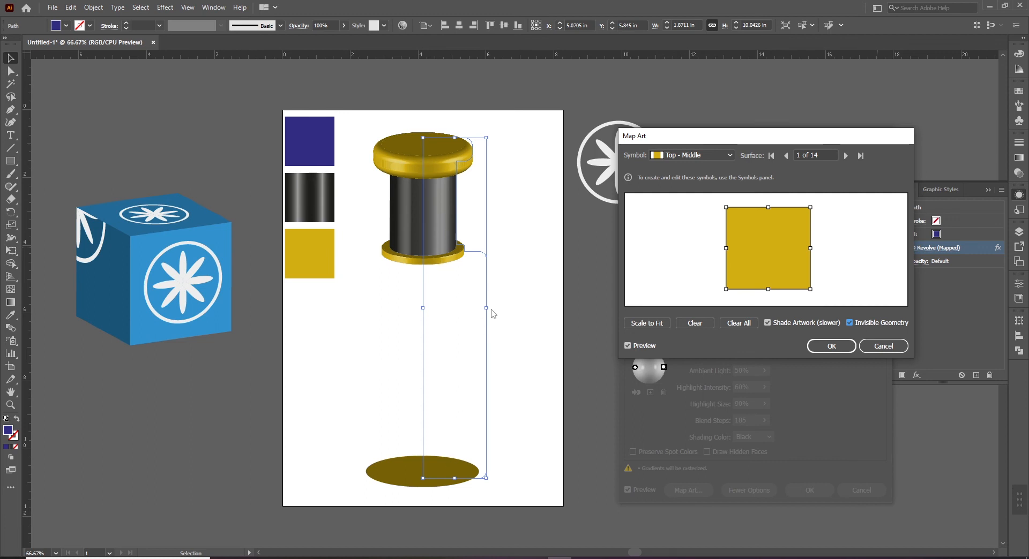
click(834, 348)
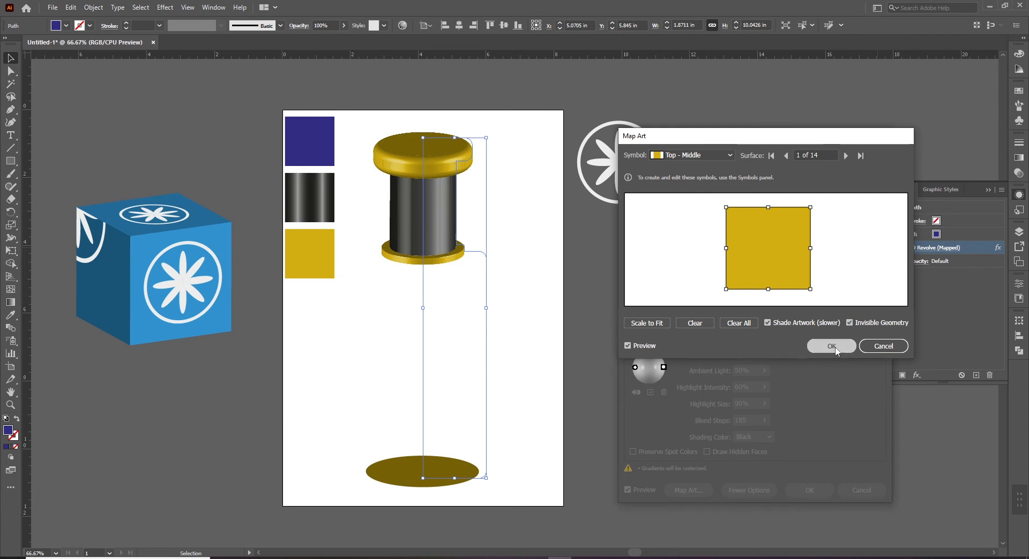
click(809, 491)
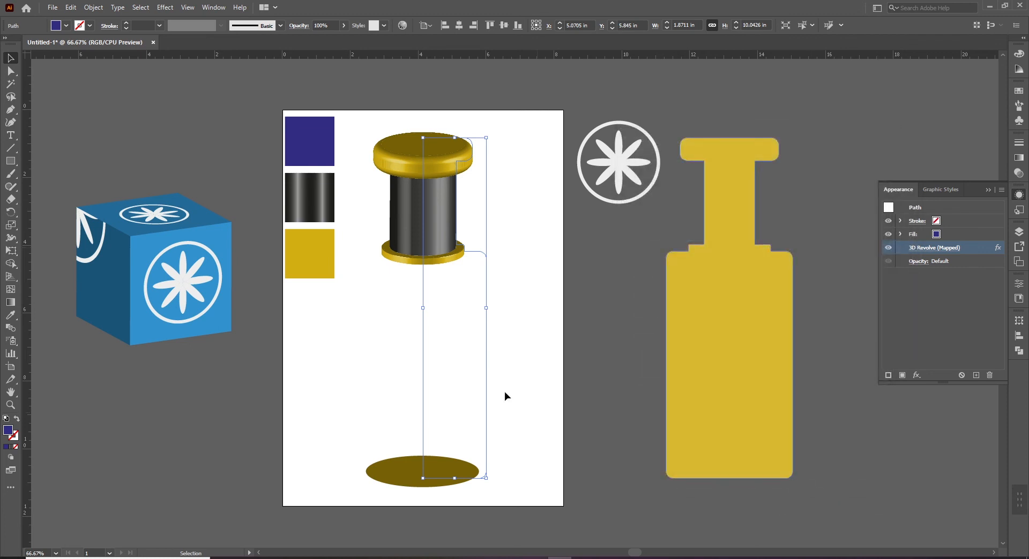
click(541, 326)
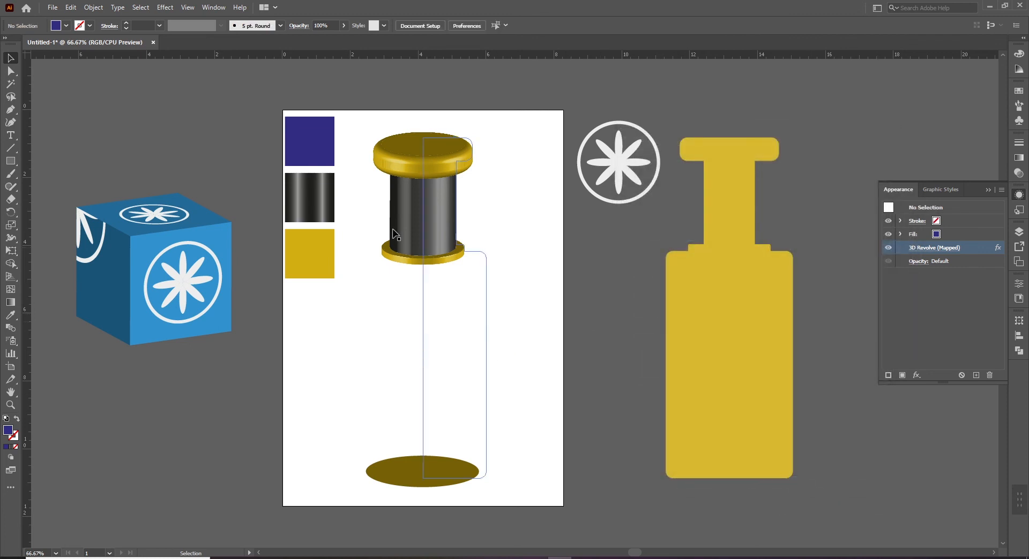
click(308, 153)
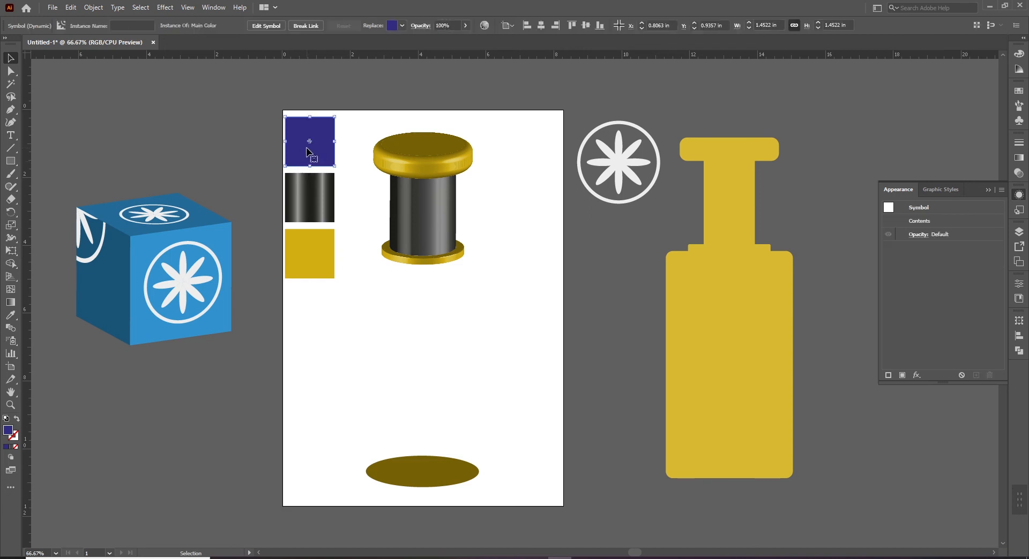
click(343, 363)
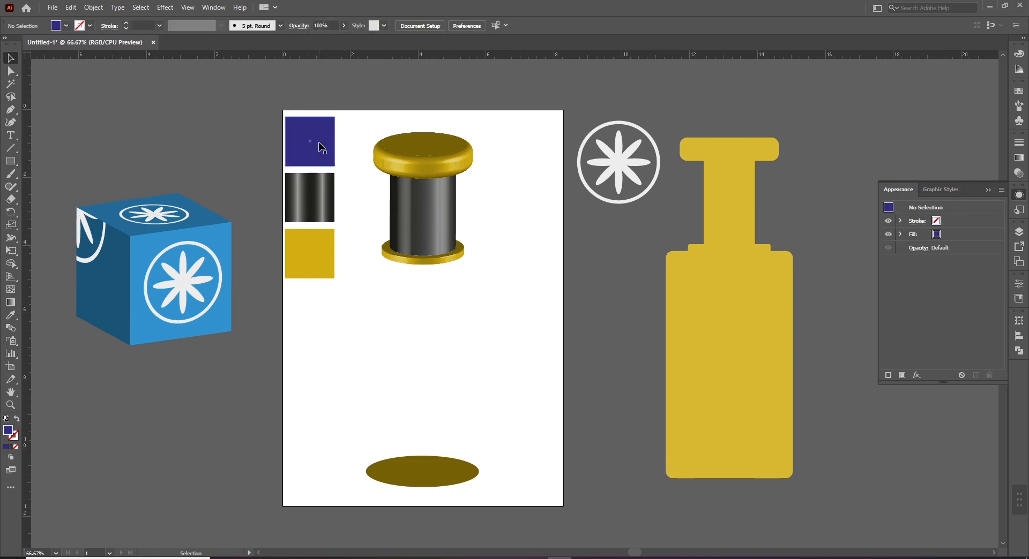
- Map the Main Color symbol onto surface 4, the side of the bottle's body, and stretch it to cover the whole surface
click(455, 216)
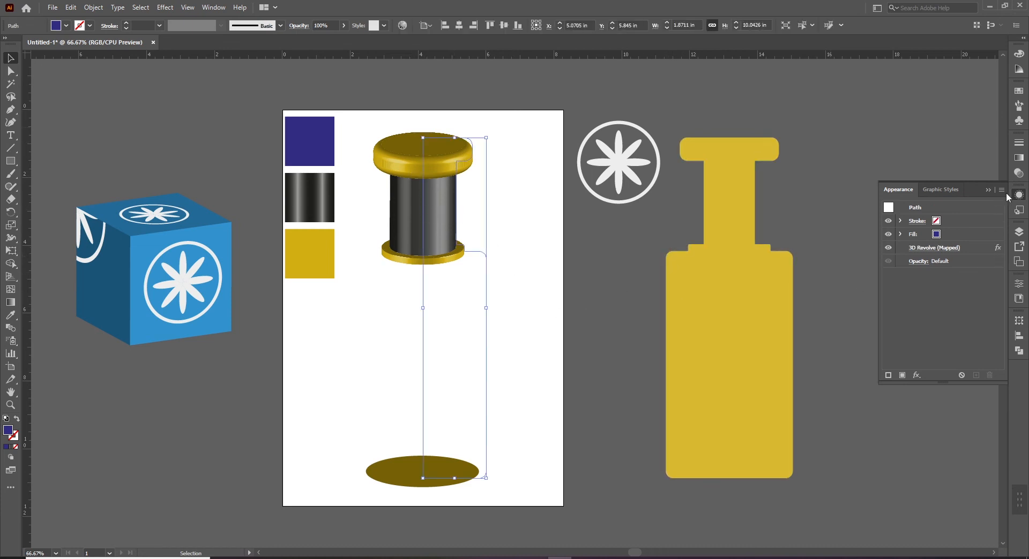
click(935, 248)
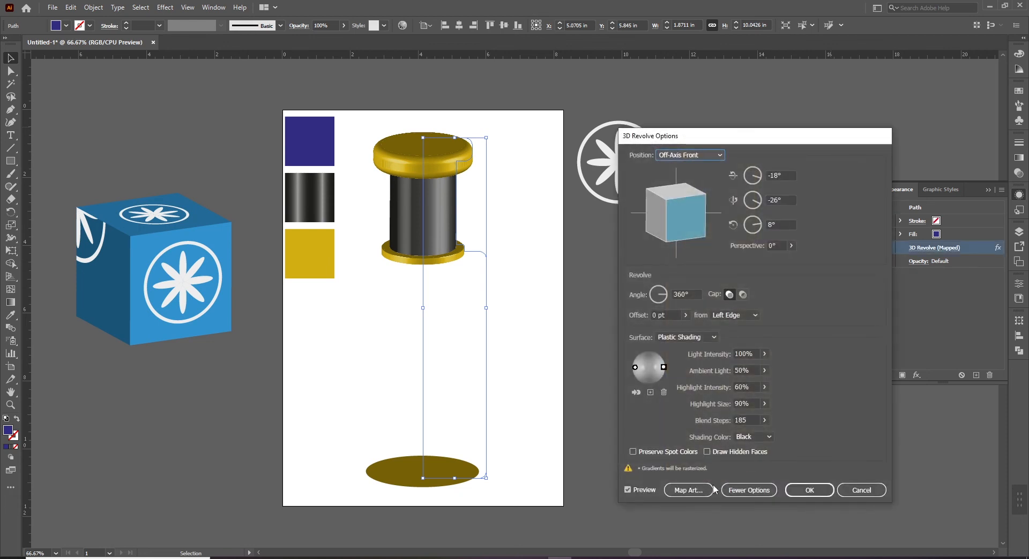
click(688, 490)
click(846, 156)
click(846, 157)
click(846, 157)
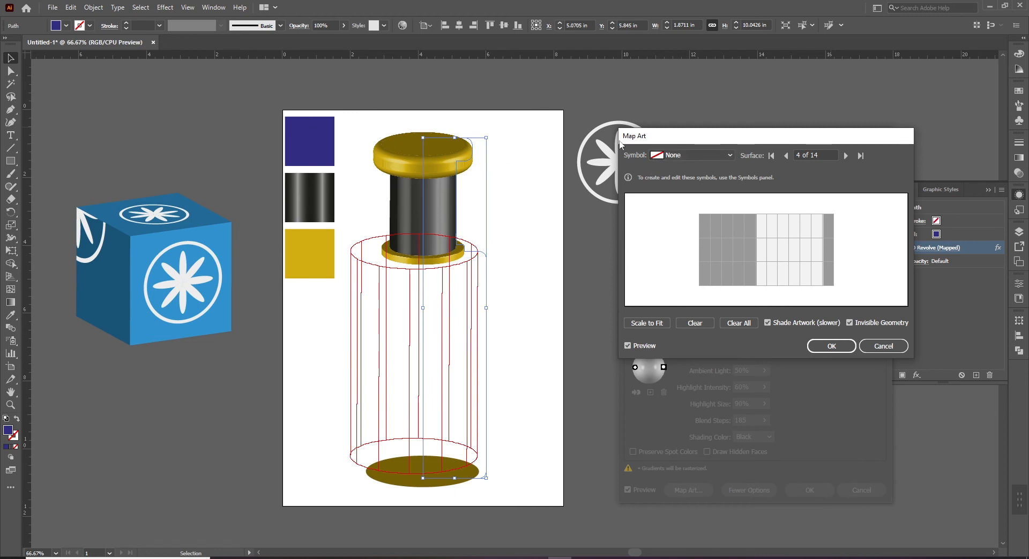
click(691, 155)
click(691, 239)
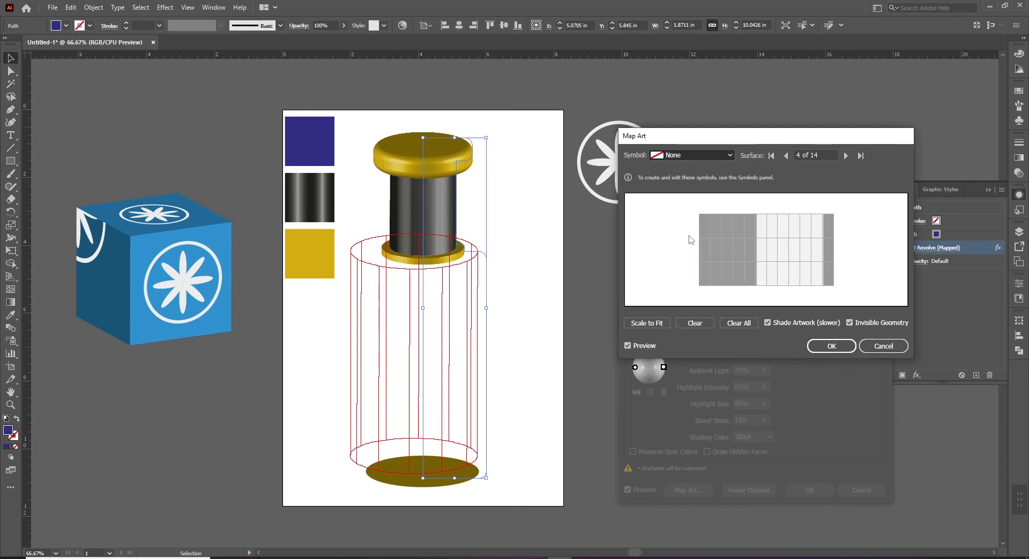
drag(774, 240, 840, 209)
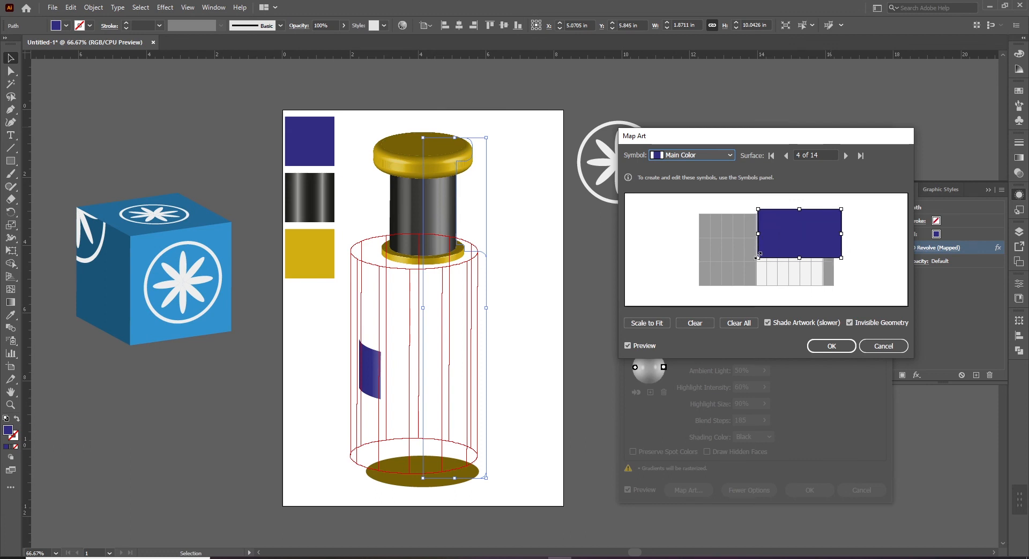
drag(757, 258, 691, 288)
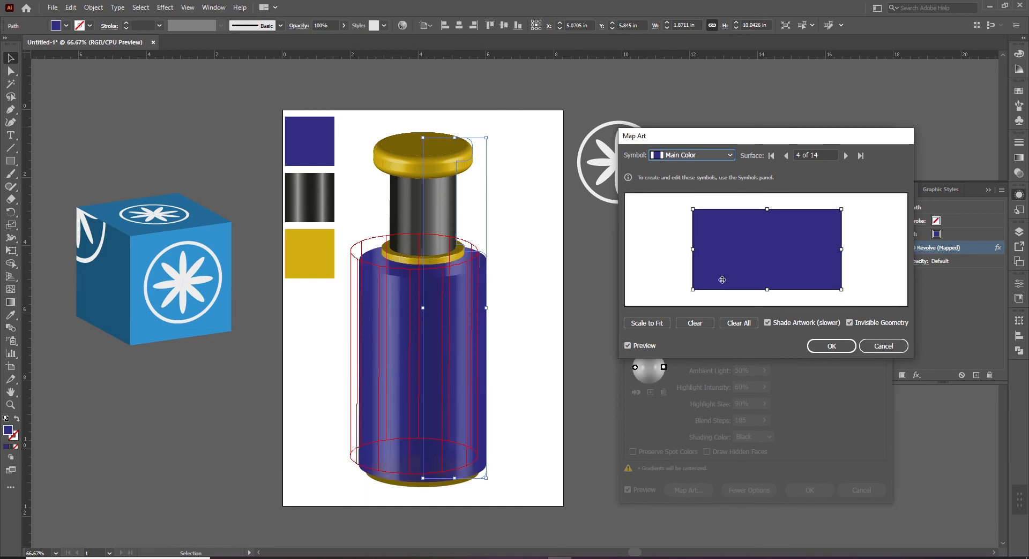
click(845, 155)
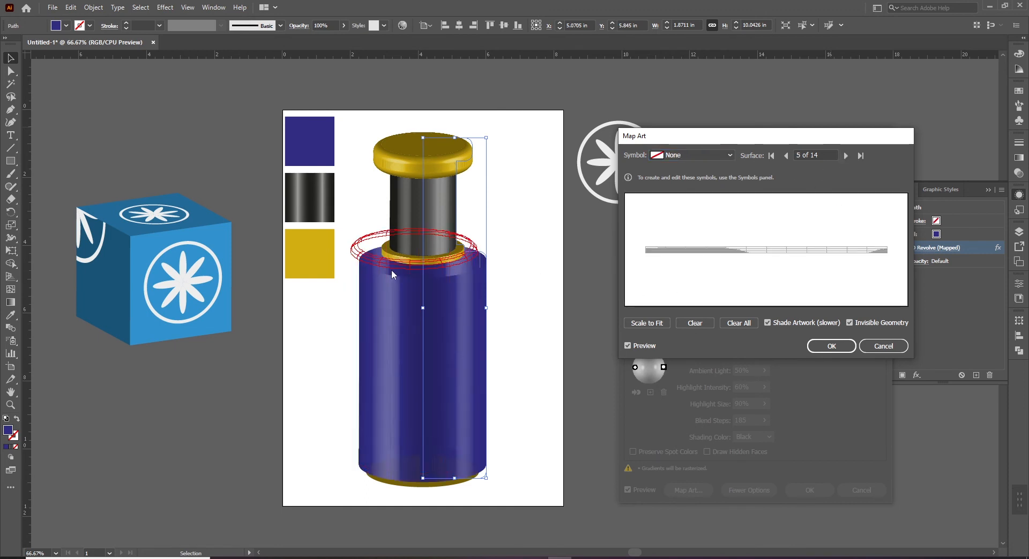
- Map the Main Color symbol onto surface 5, the body's rounded shoulder, stretch it over the whole surface, and go to surface 6
click(692, 155)
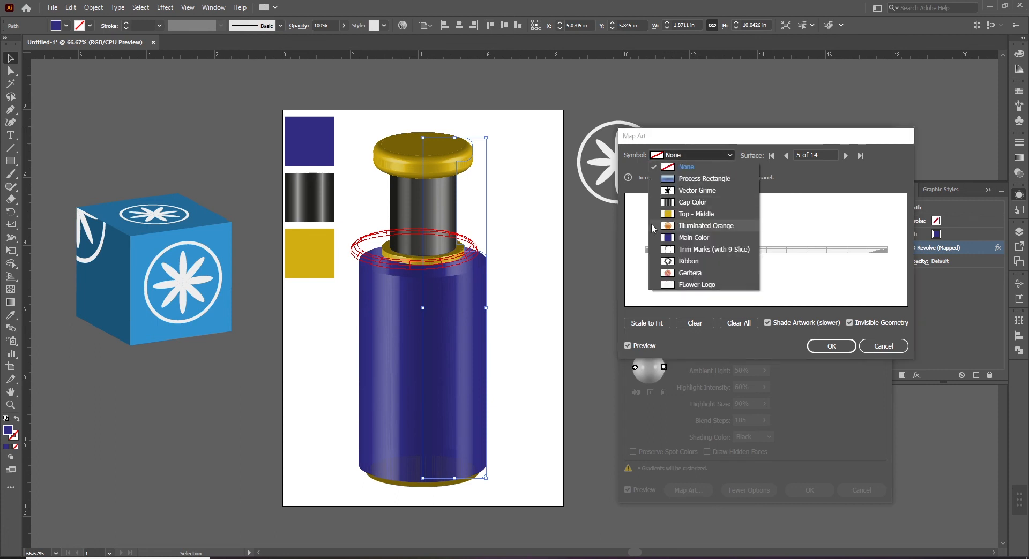
click(675, 239)
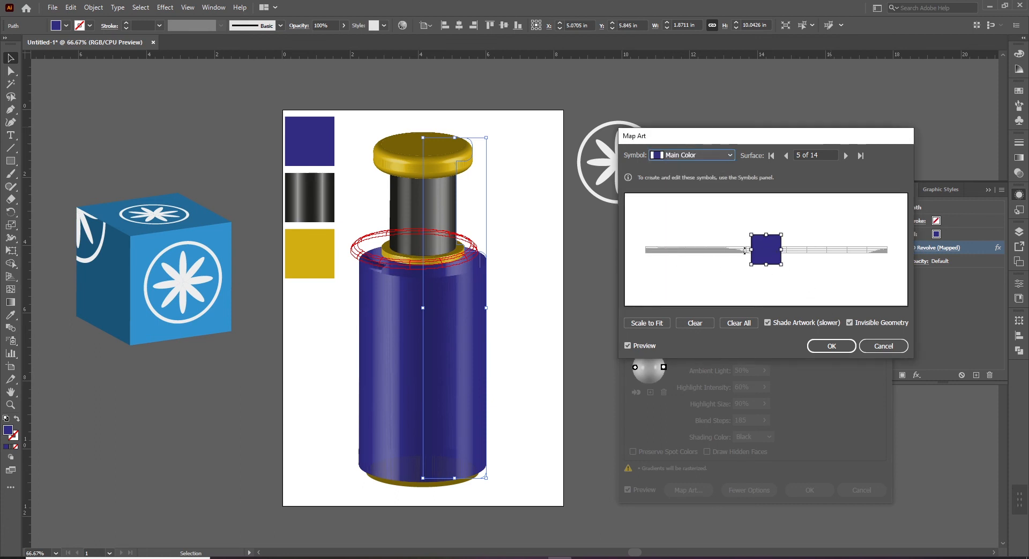
drag(753, 251, 642, 250)
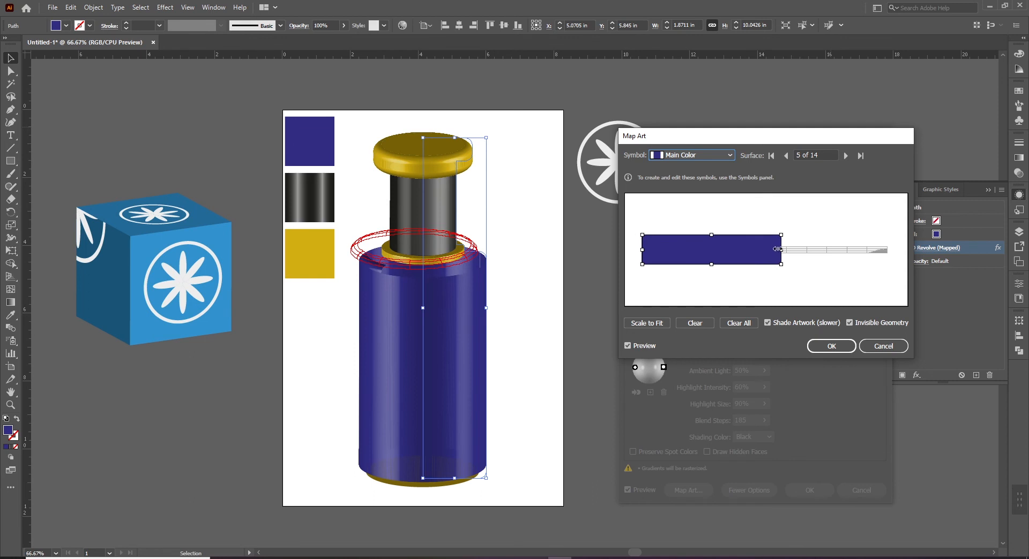
drag(780, 250, 897, 250)
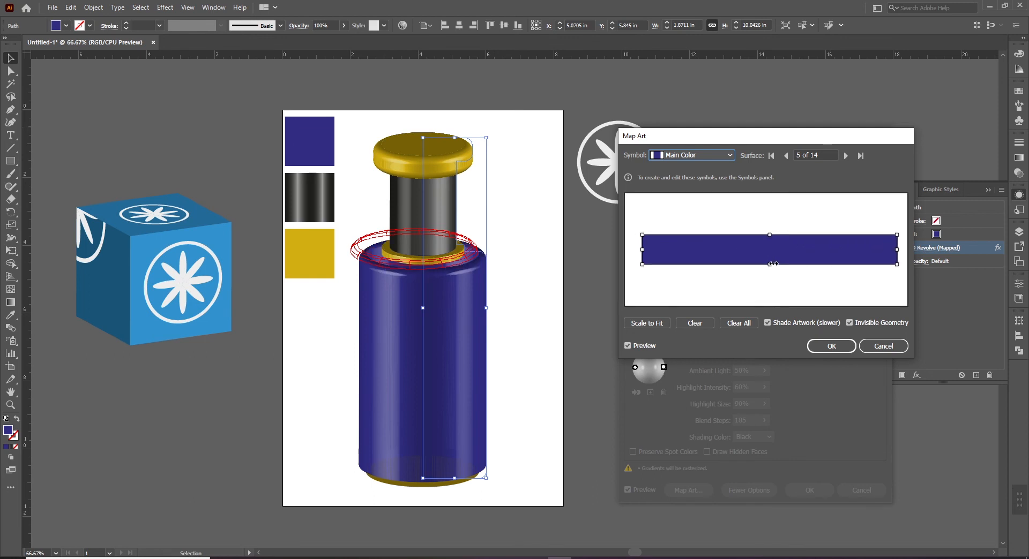
click(845, 156)
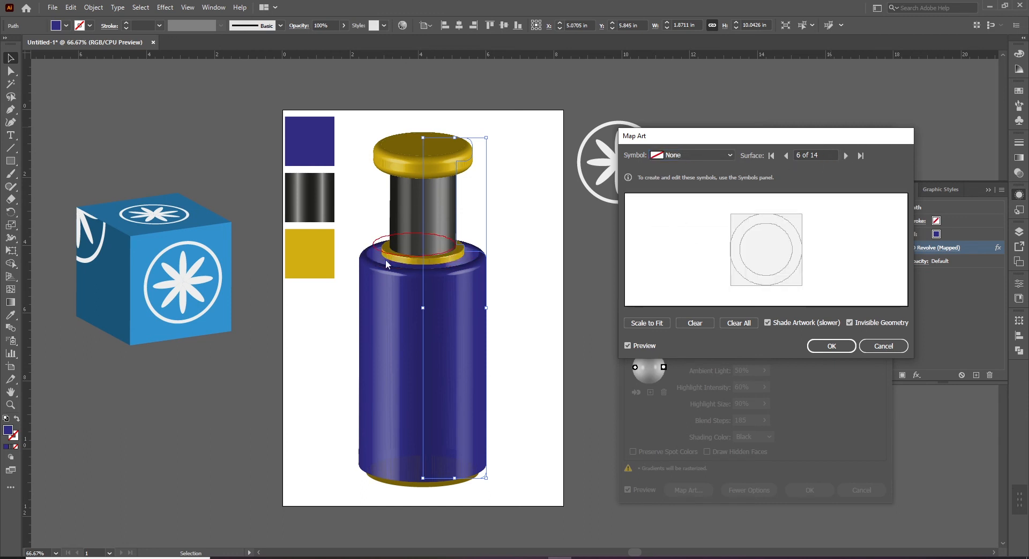
- Try the Main Color symbol on surface 6, enlarged over the body's flat top ring, and clear it again
click(730, 155)
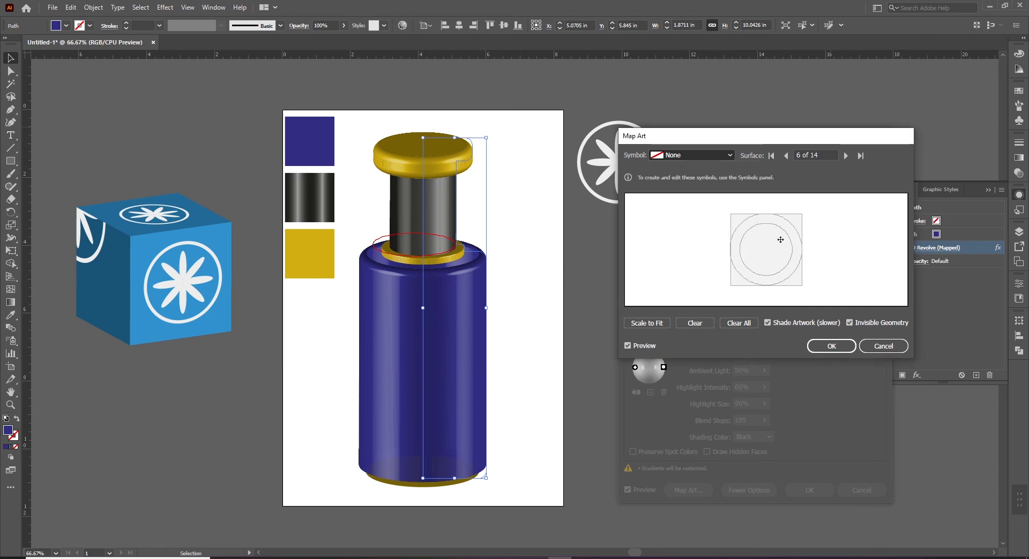
key(Down)
drag(782, 235, 803, 211)
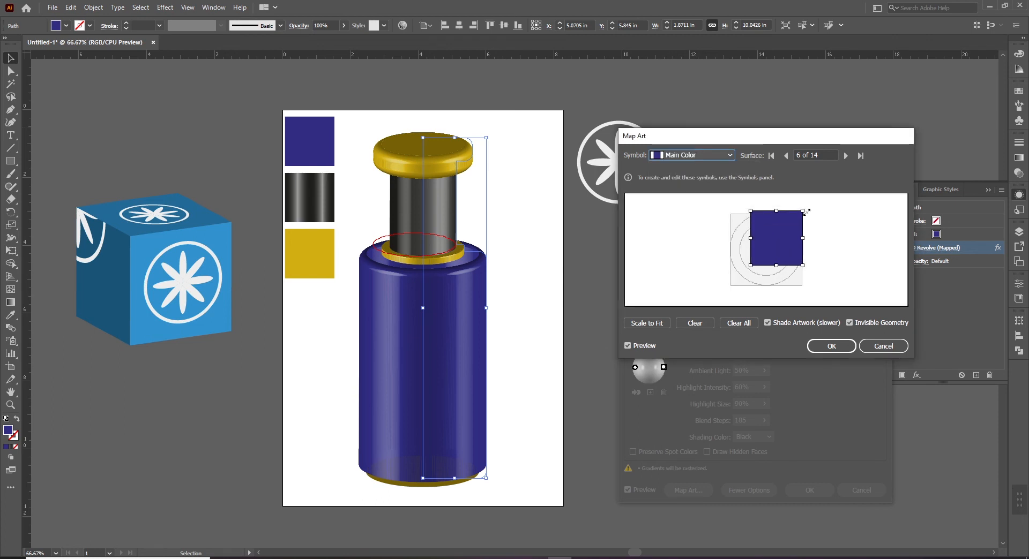
drag(760, 260, 727, 291)
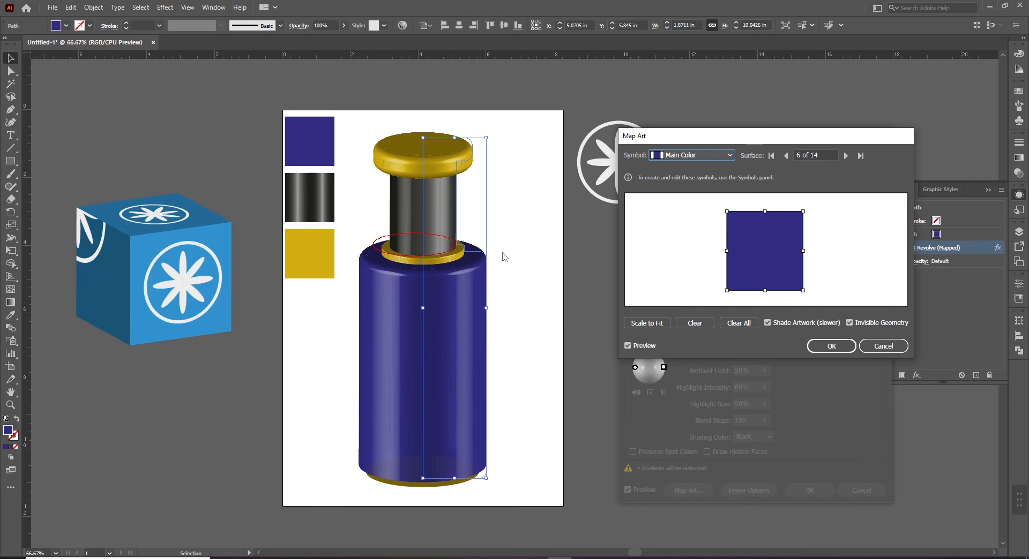
click(695, 323)
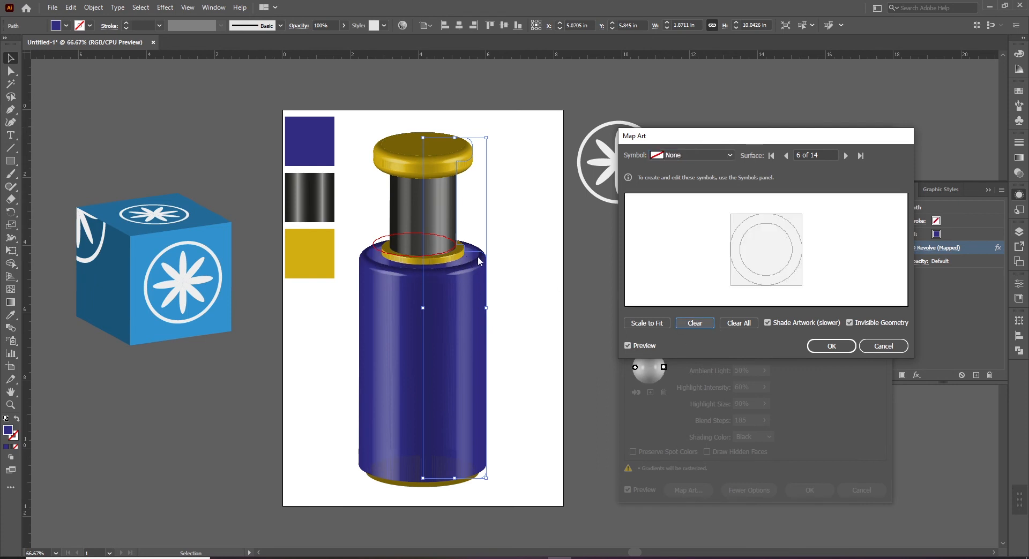
- Map the Main Color symbol onto surface 6, the body's flat top ring, enlarge it to cover the ring, and apply the revolve settings
click(718, 155)
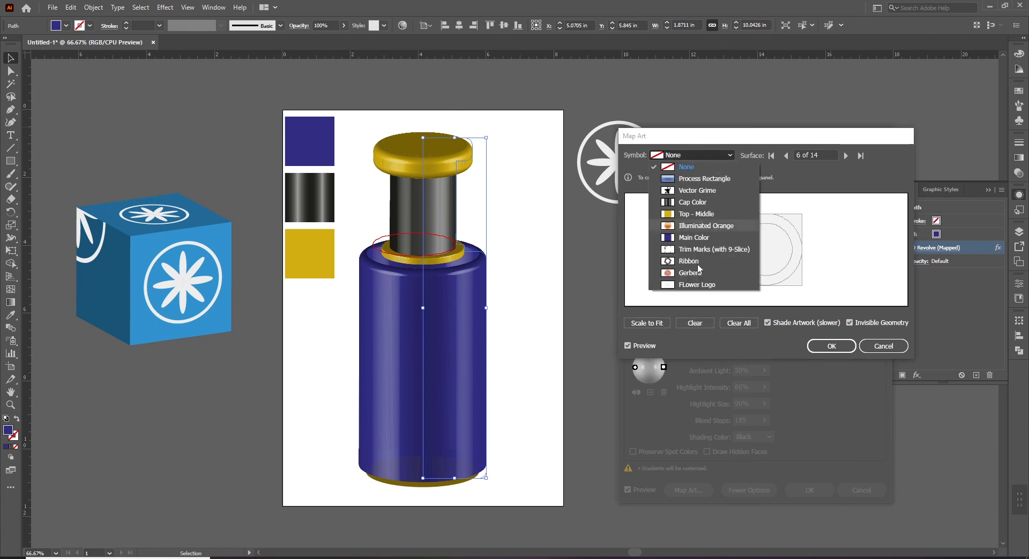
click(774, 263)
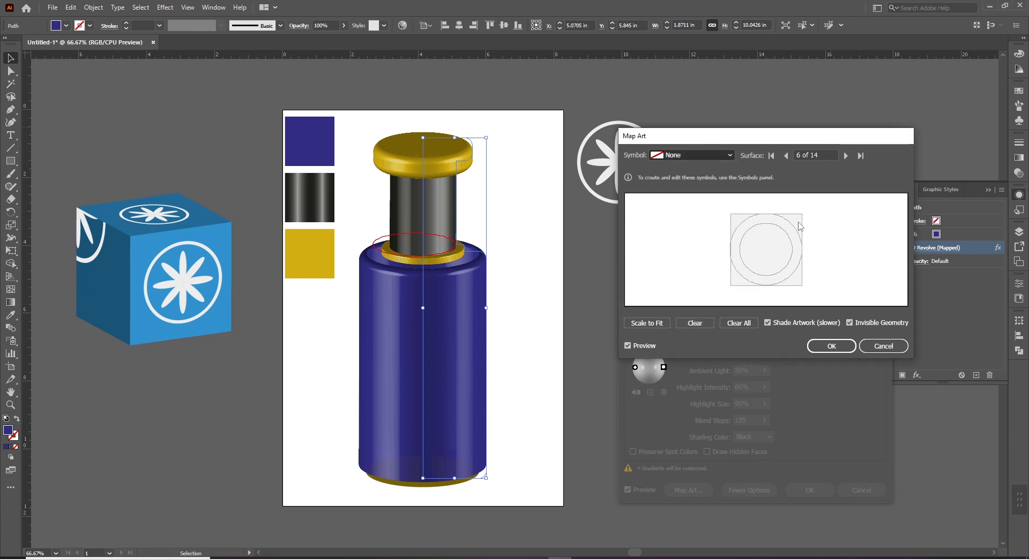
key(Down)
drag(782, 234, 806, 212)
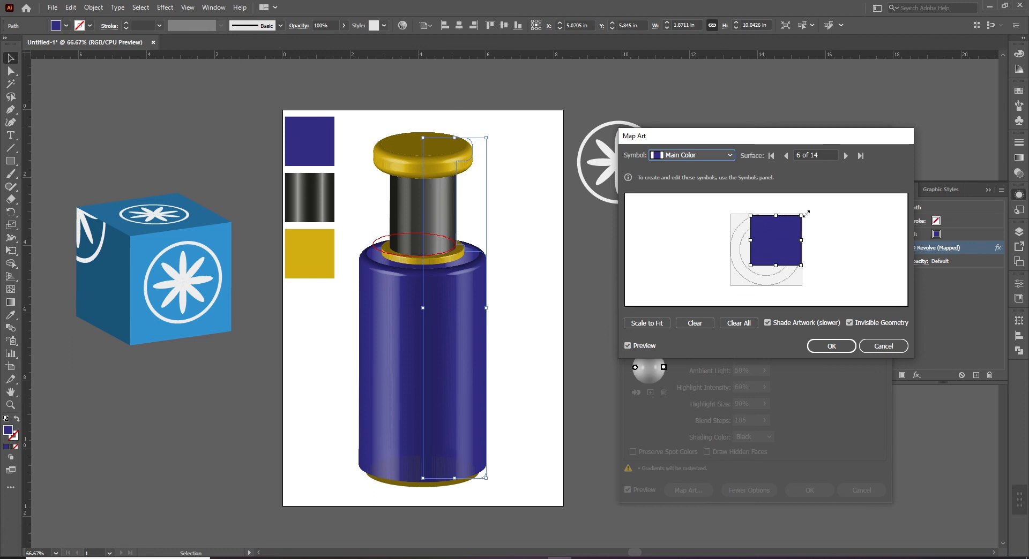
drag(740, 276, 728, 291)
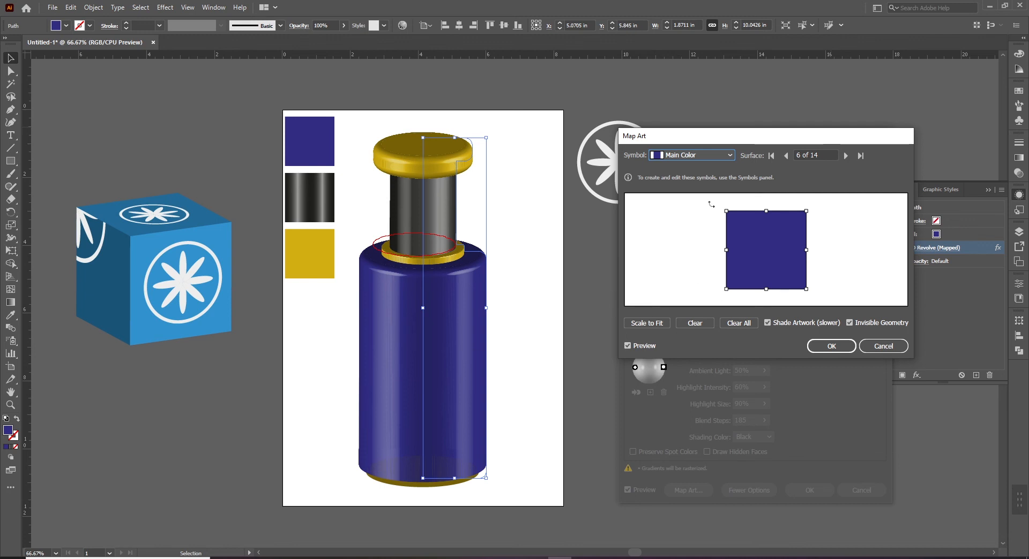
click(831, 346)
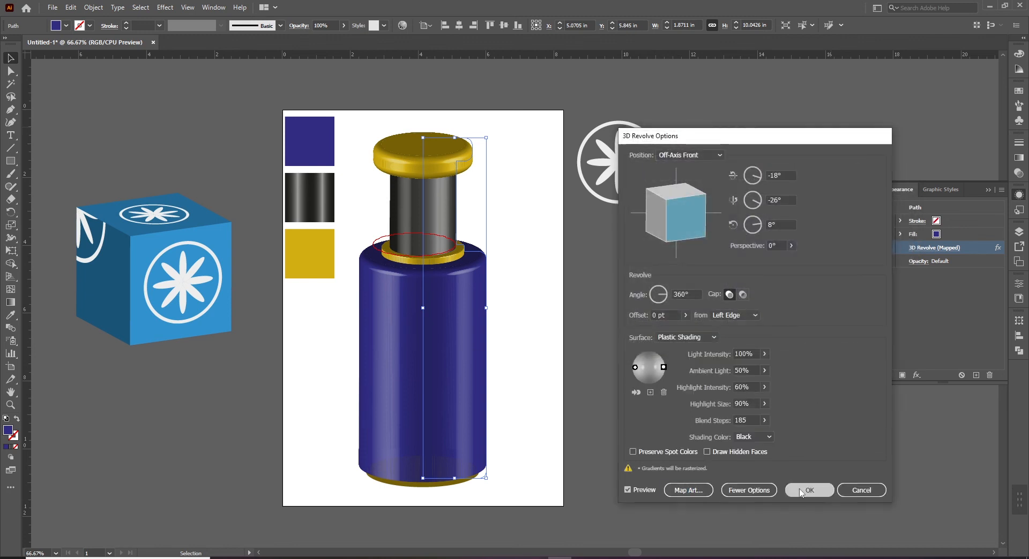
click(806, 490)
click(613, 311)
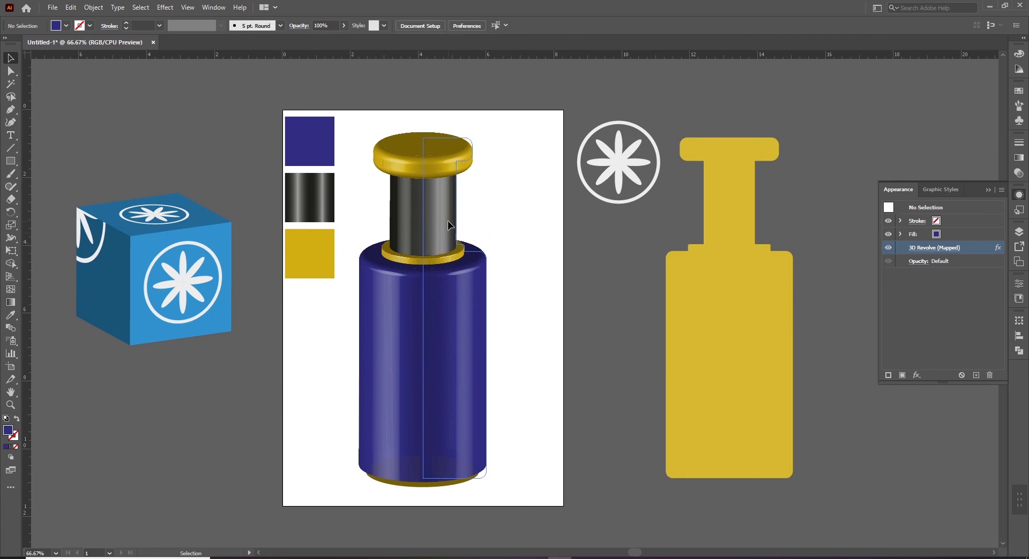
- Open the Cap Color symbol for editing and bring up the gradient settings
click(449, 224)
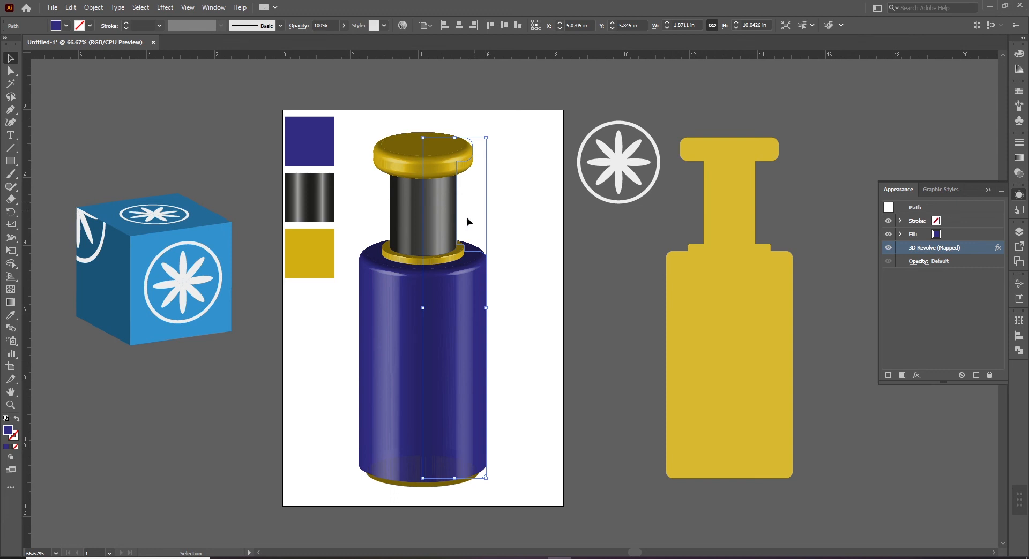
click(1020, 121)
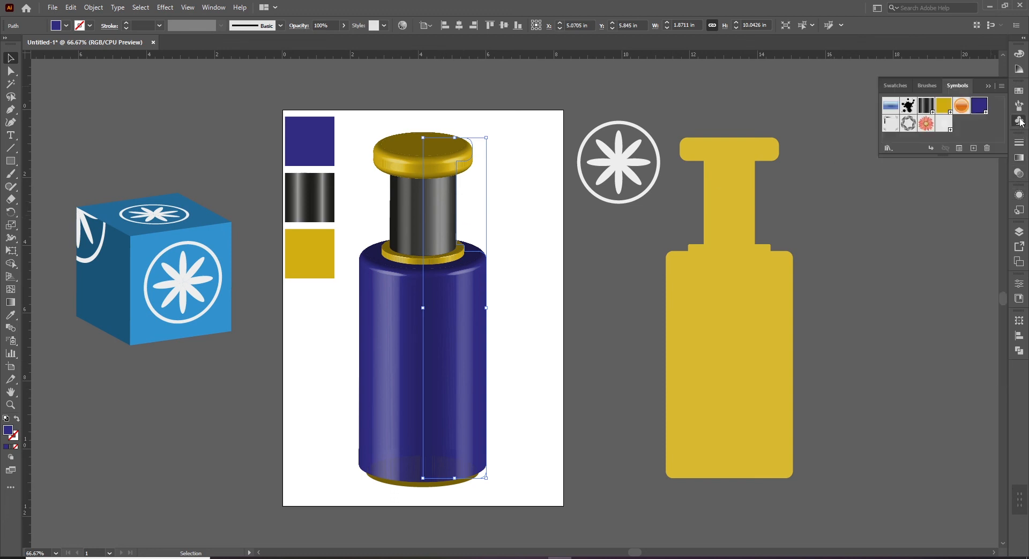
double_click(926, 107)
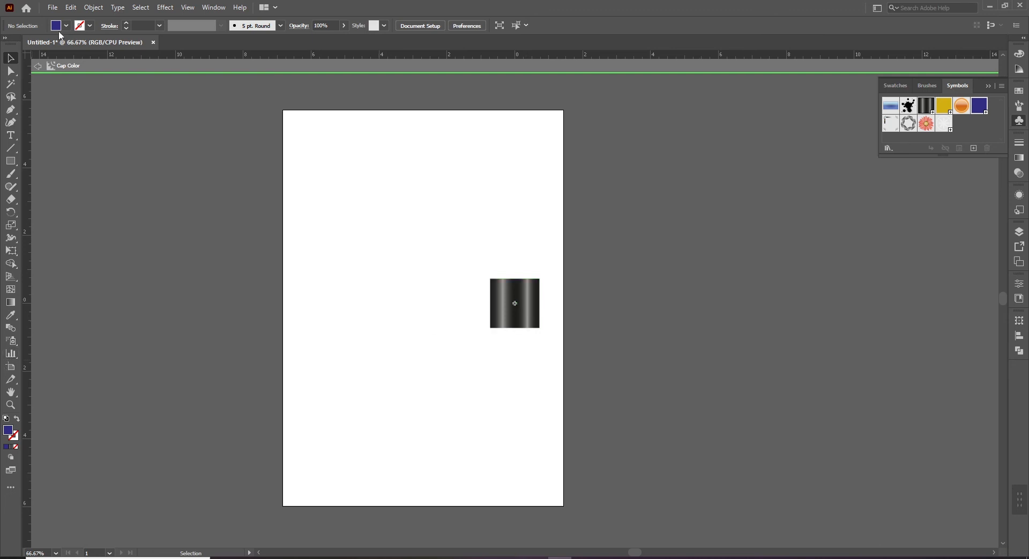
click(1020, 158)
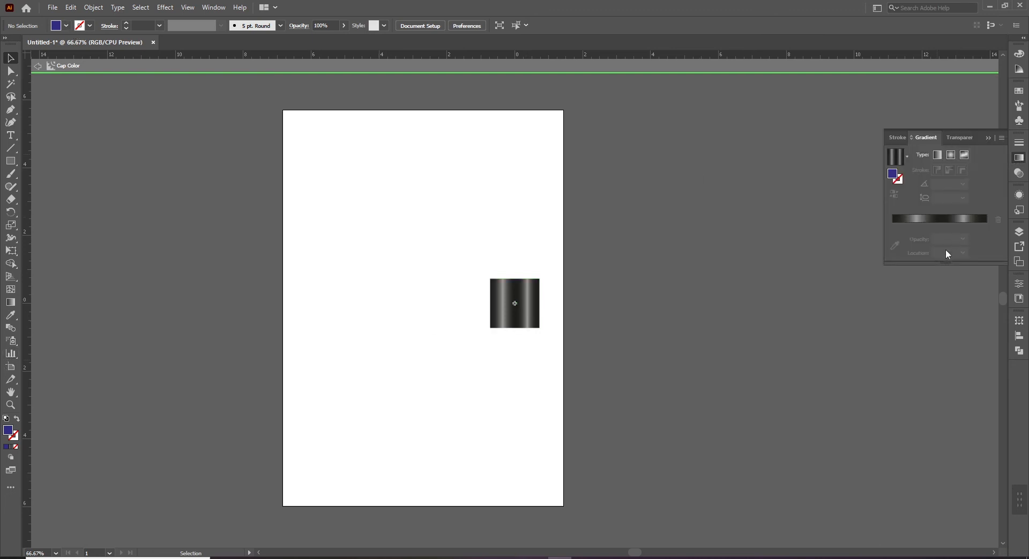
- Try to recolor the gradient's black end stop at 100% to mid gray without selecting the square
click(982, 222)
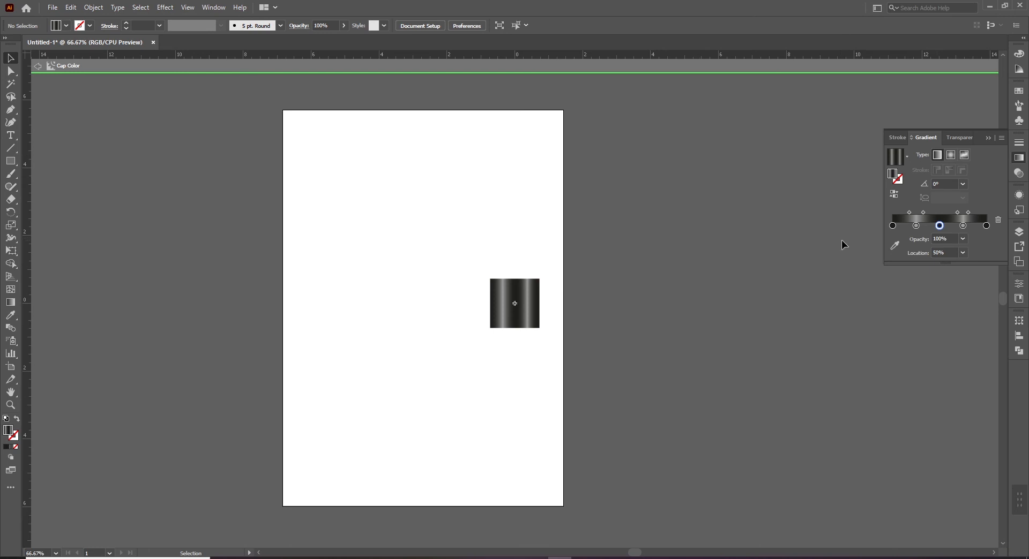
double_click(986, 226)
click(892, 283)
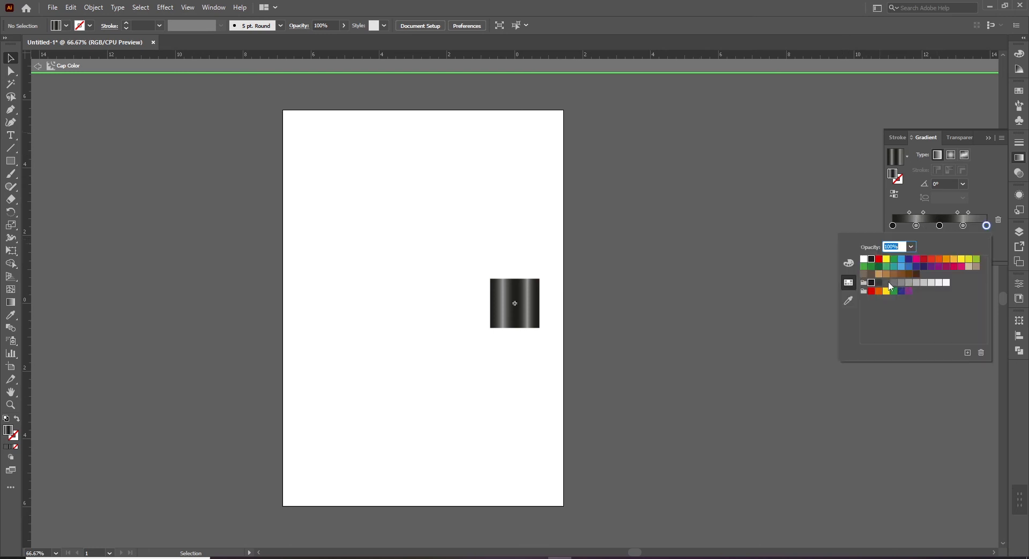
- Select the Cap Color square and recolor its gradient's black end stop at 100% to mid gray
click(501, 298)
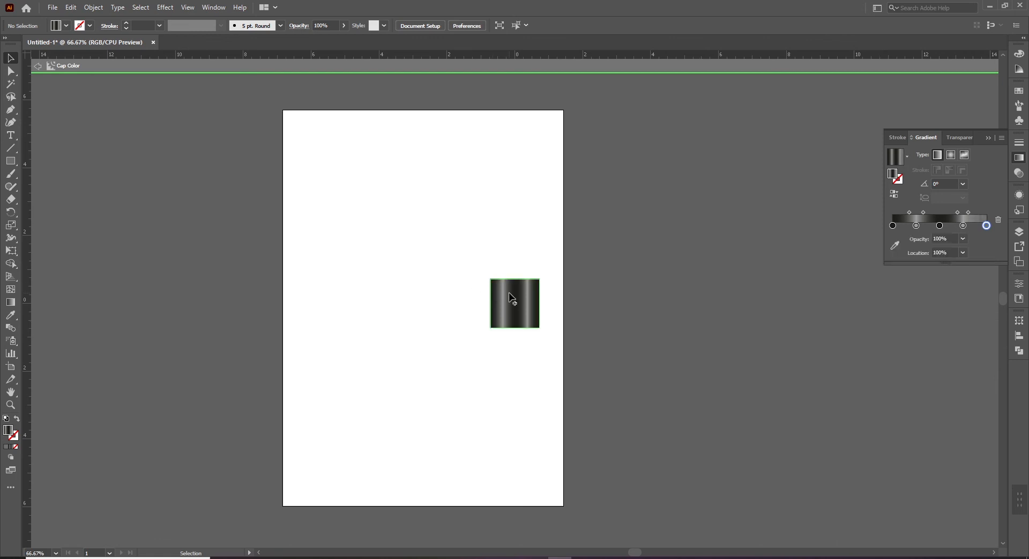
double_click(982, 240)
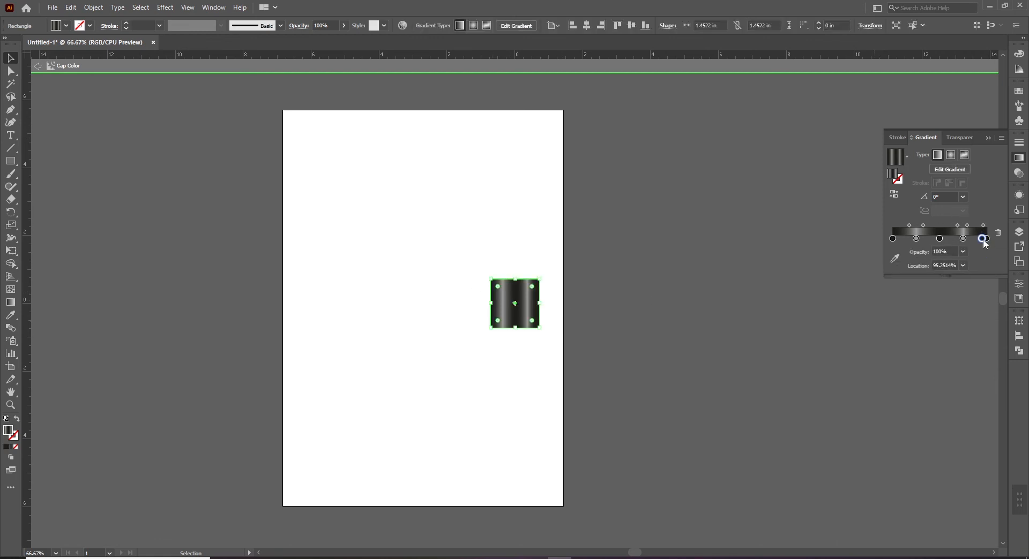
click(989, 214)
key(ctrl+z)
key(ctrl+z)
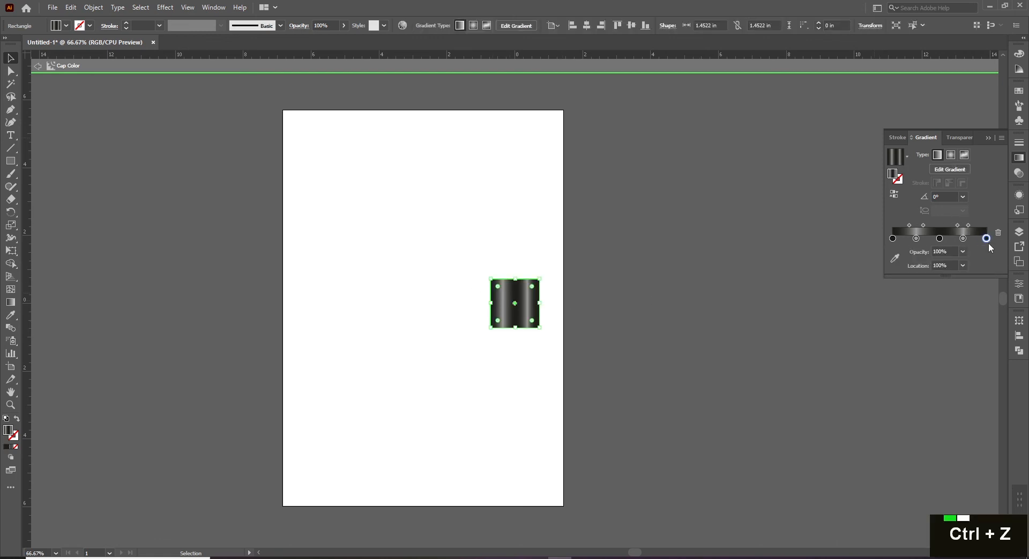
double_click(987, 238)
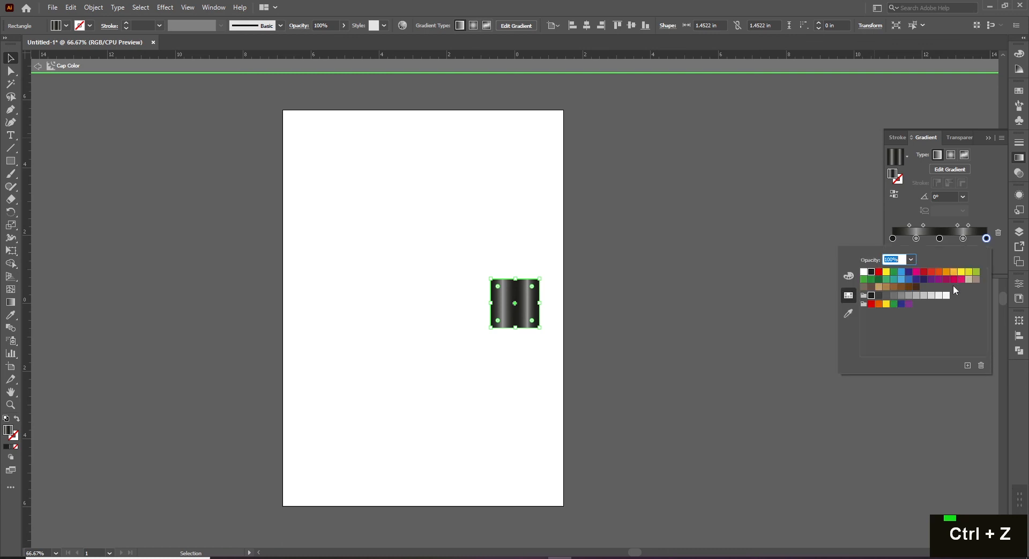
click(893, 296)
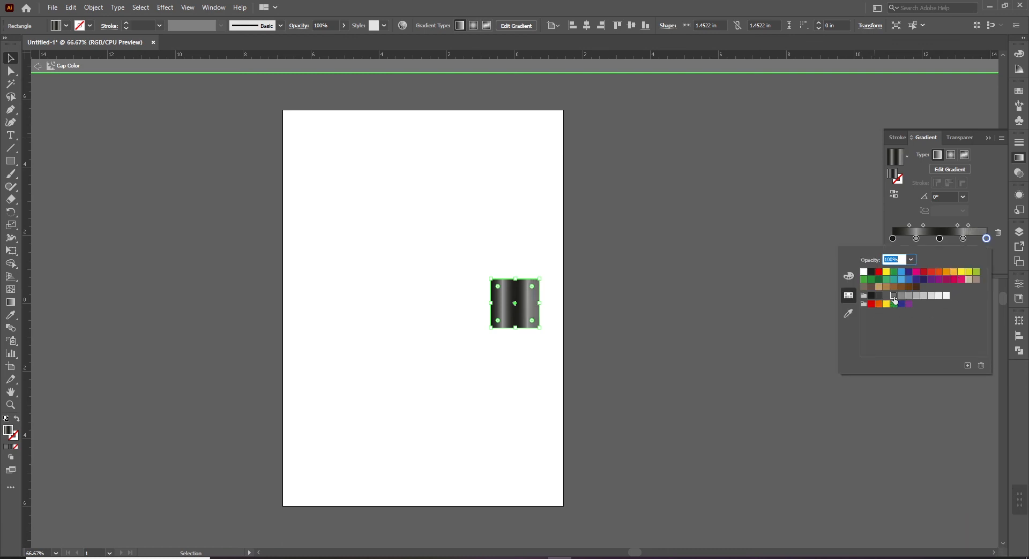
- Recolor the gradient's black start stop and its middle stop at 50% to the same mid gray, and exit symbol editing
double_click(893, 239)
click(893, 297)
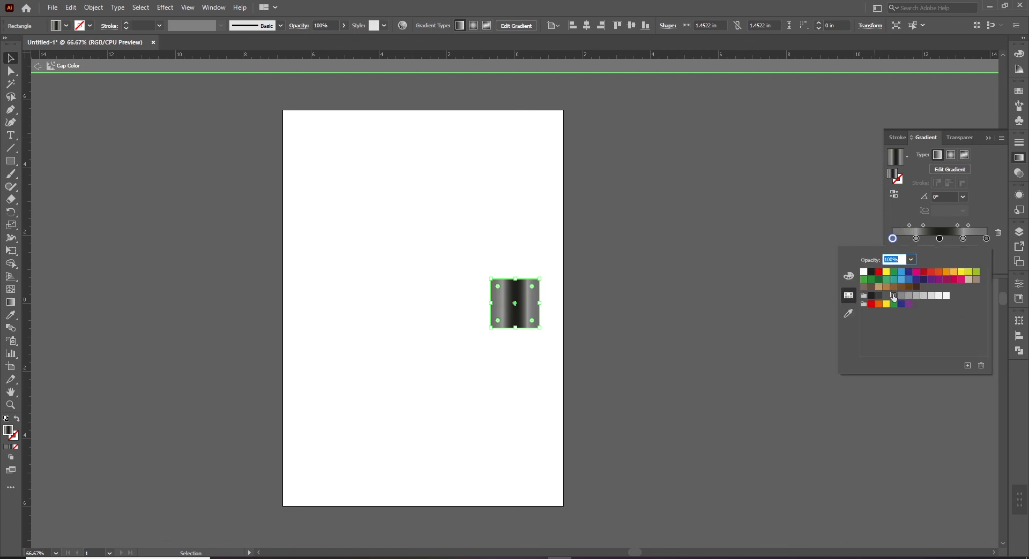
double_click(940, 239)
click(895, 296)
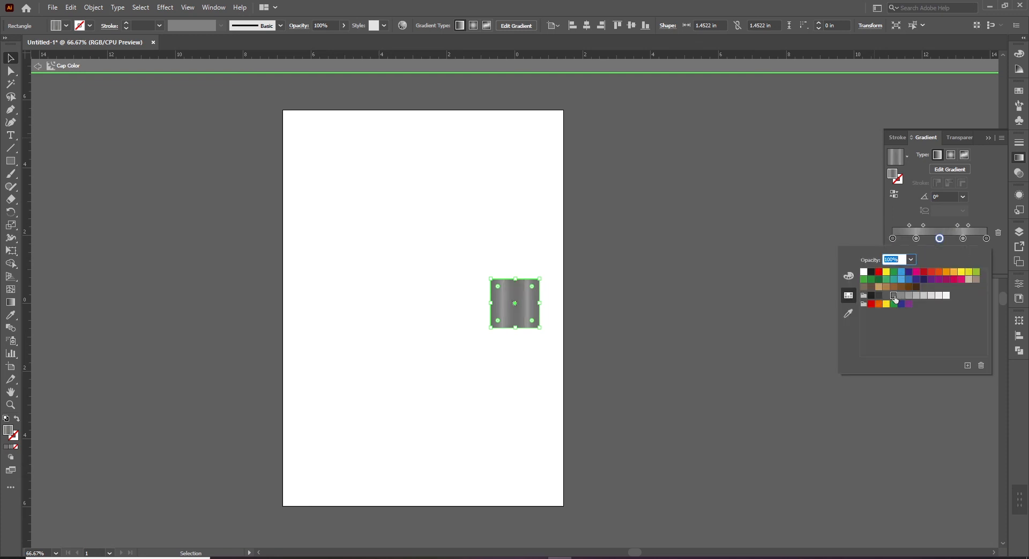
click(676, 296)
click(562, 267)
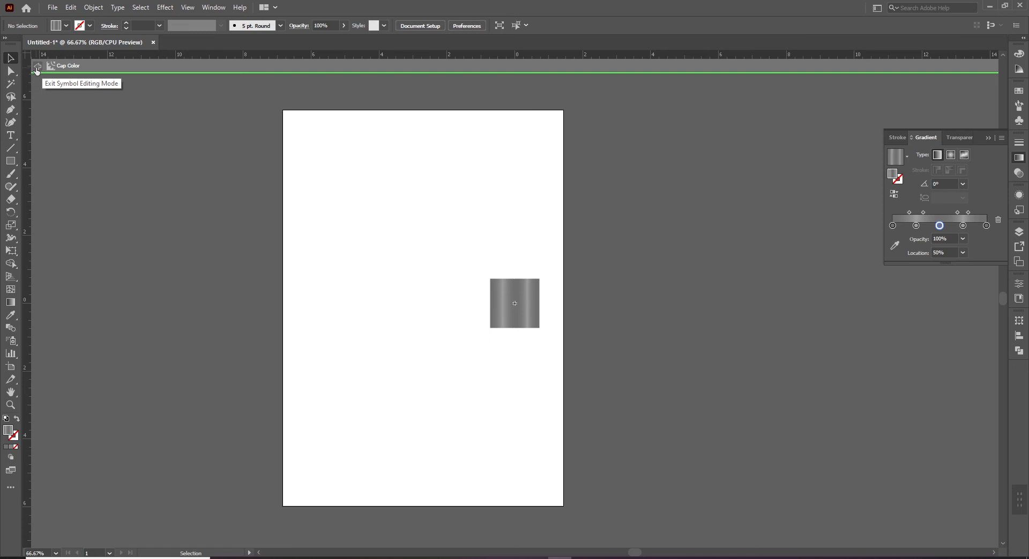
click(37, 67)
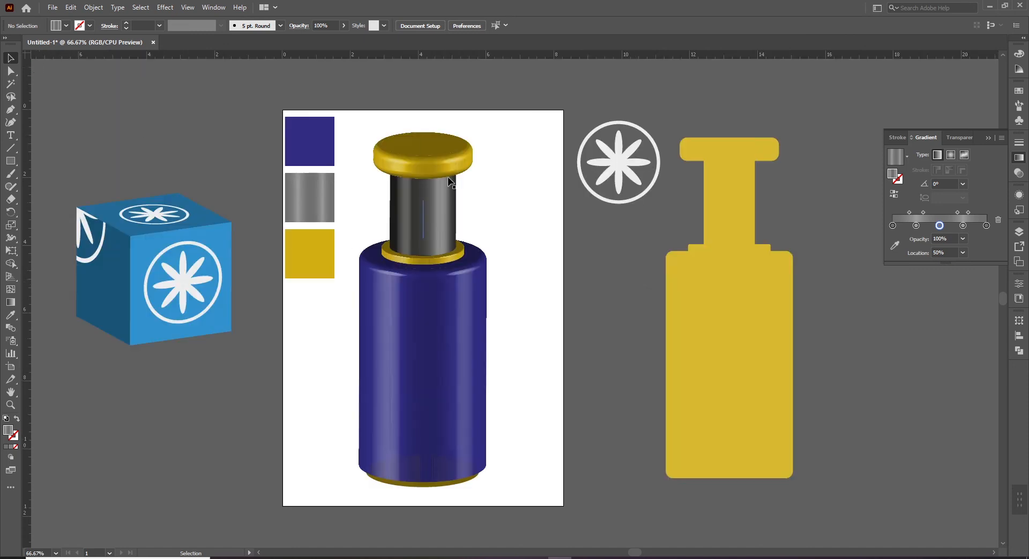
- Reopen the bottle's 3D Revolve effect and reapply it to update the neck with the edited Cap Color symbol
click(304, 201)
click(516, 214)
click(442, 214)
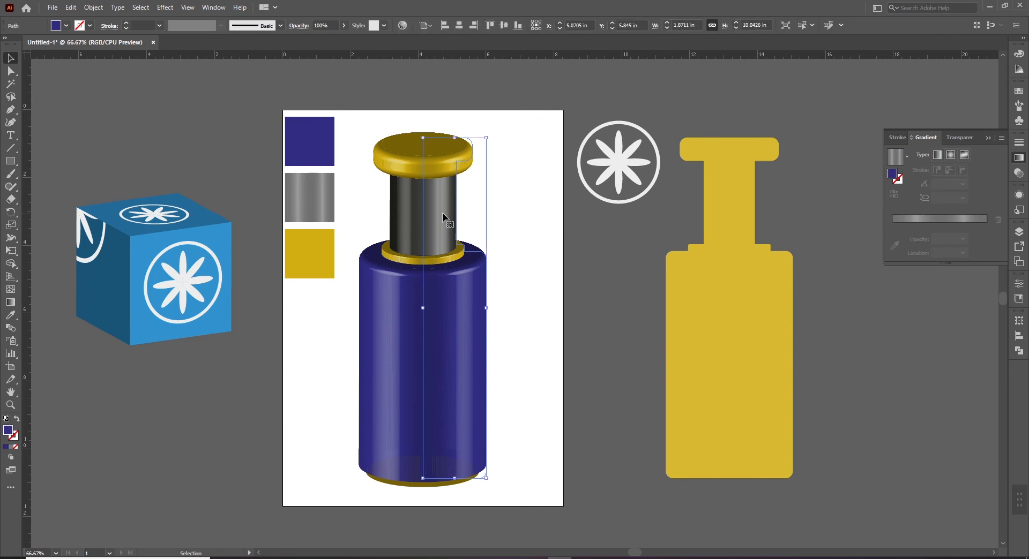
click(313, 195)
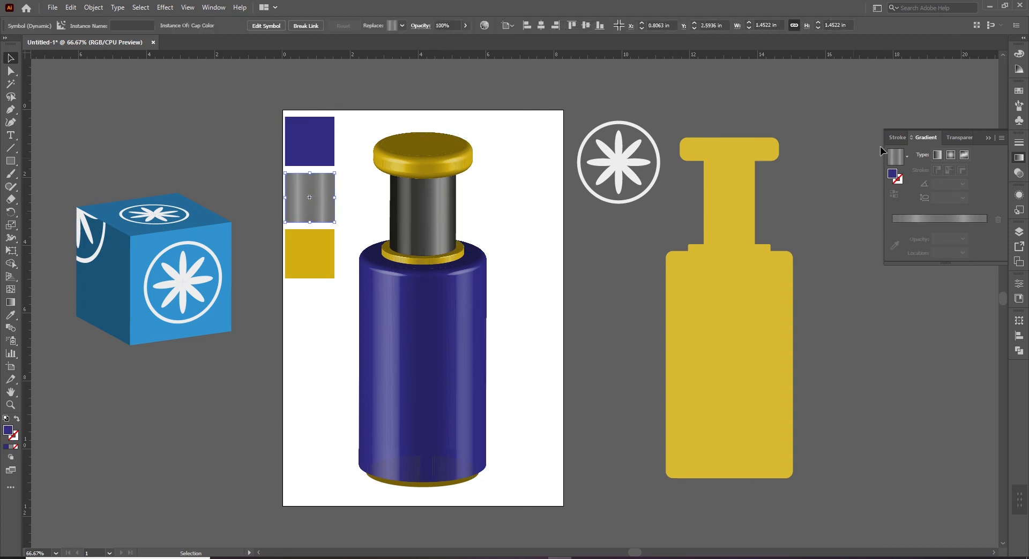
click(1019, 120)
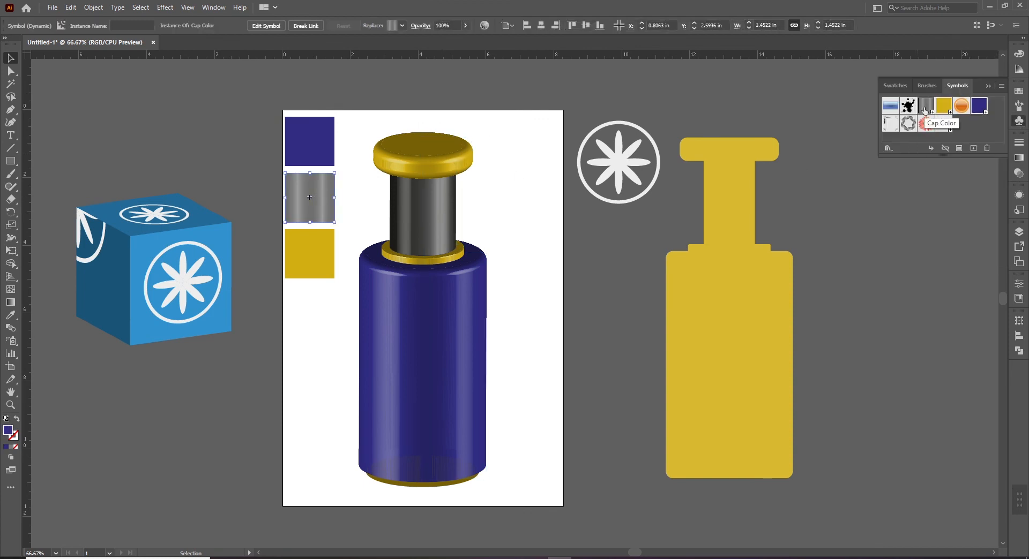
click(443, 220)
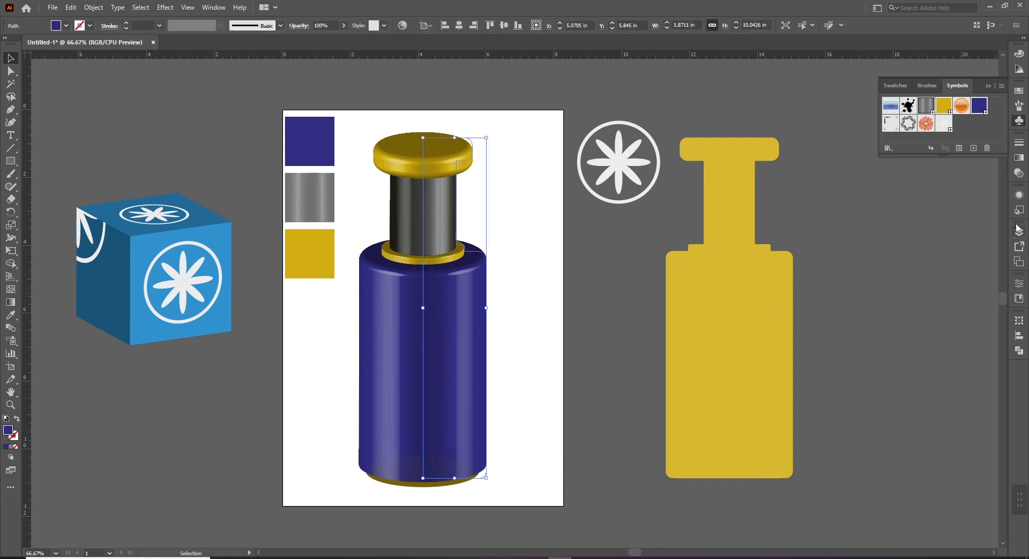
click(1016, 198)
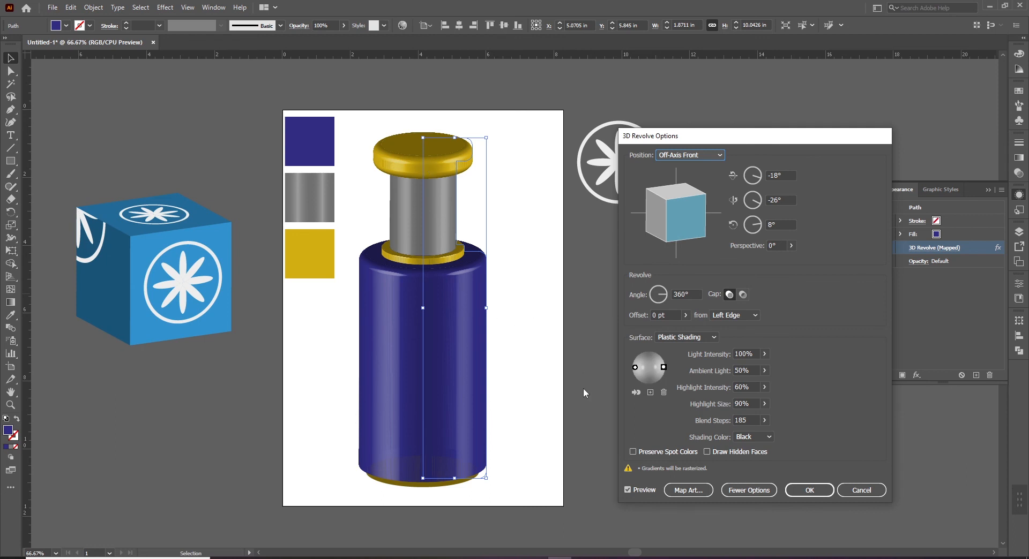
click(809, 490)
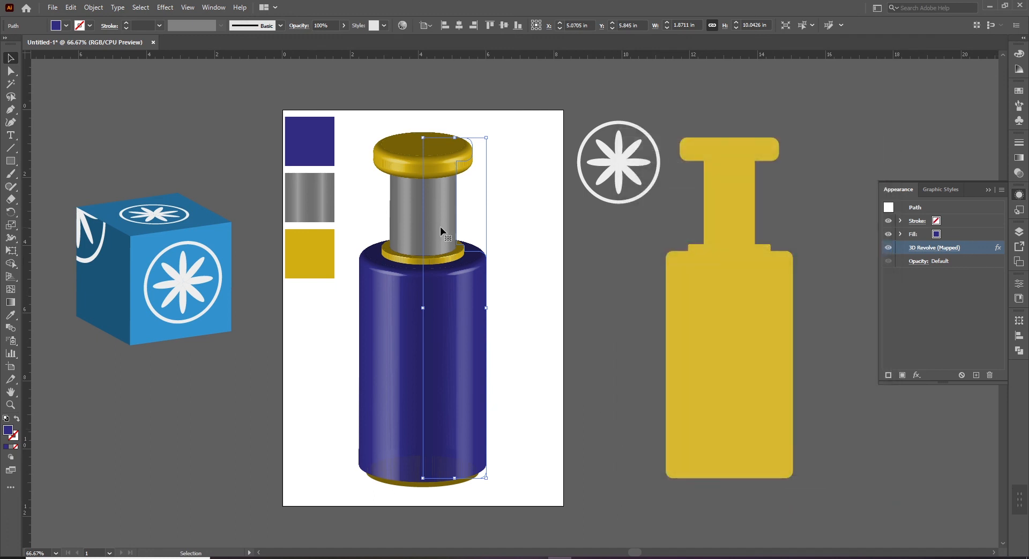
click(512, 220)
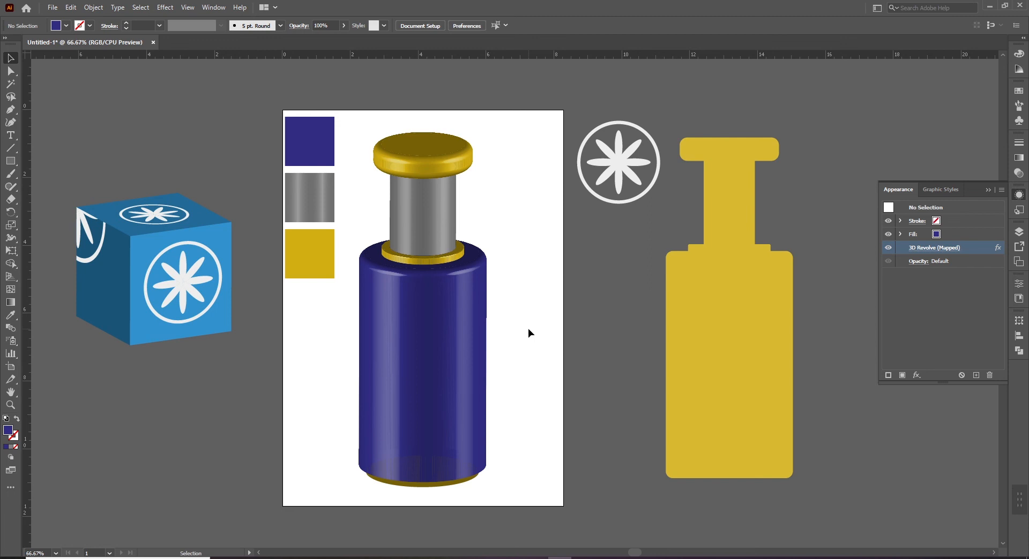
- Place an enlarged copy of the Main Color square, about 5 × 7.4 in, over the bottle's blue body
drag(310, 141, 454, 520)
drag(345, 402, 388, 369)
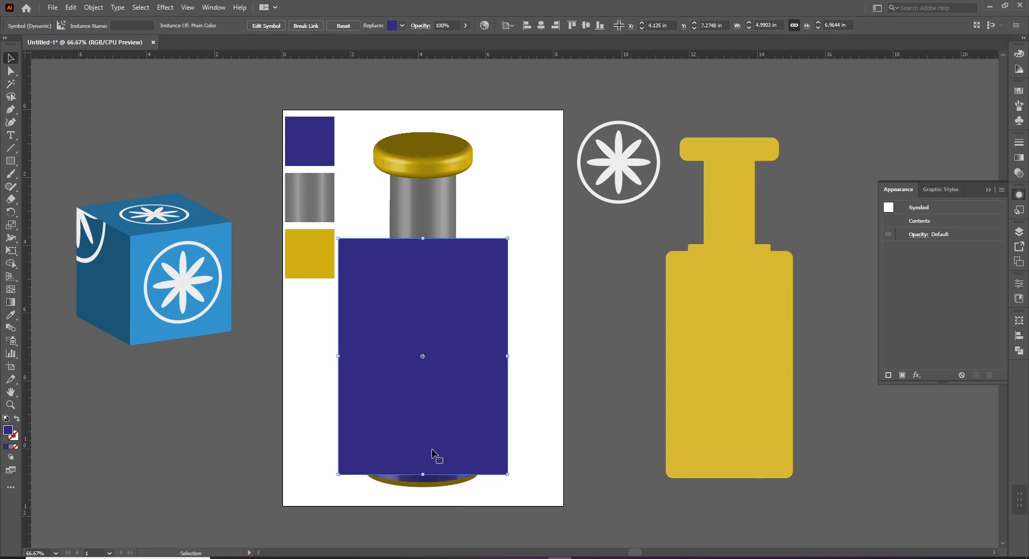
drag(423, 475, 423, 491)
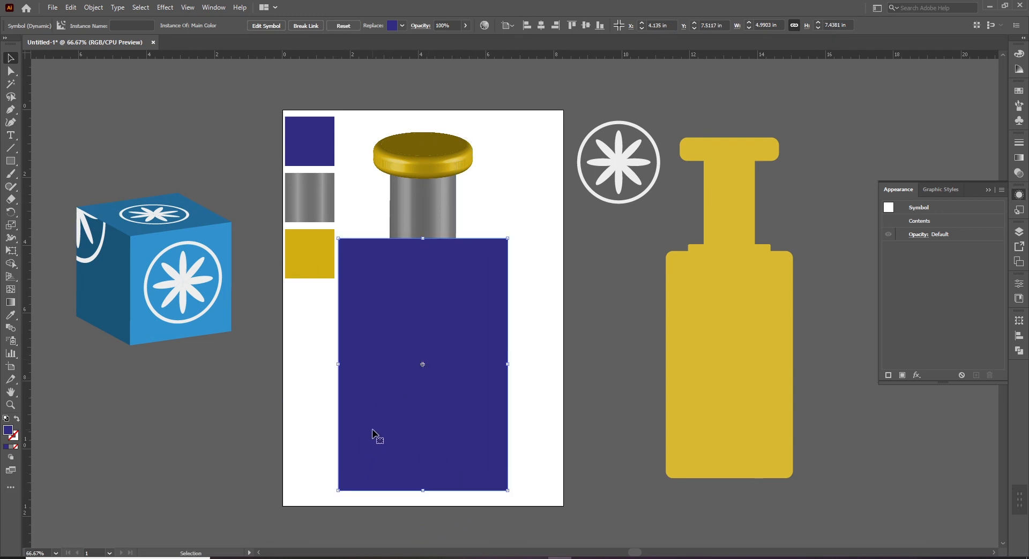
drag(471, 418, 320, 485)
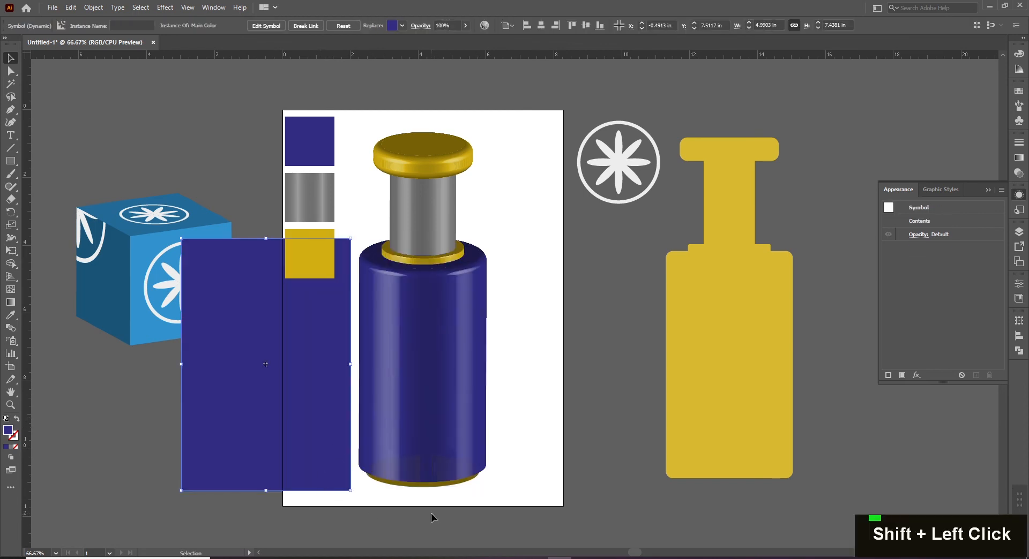
key(ctrl+z)
- Place a copy of the Flower Logo in the upper part of the blue rectangle and bring it to the front
click(542, 244)
click(616, 161)
click(609, 270)
drag(615, 158, 419, 300)
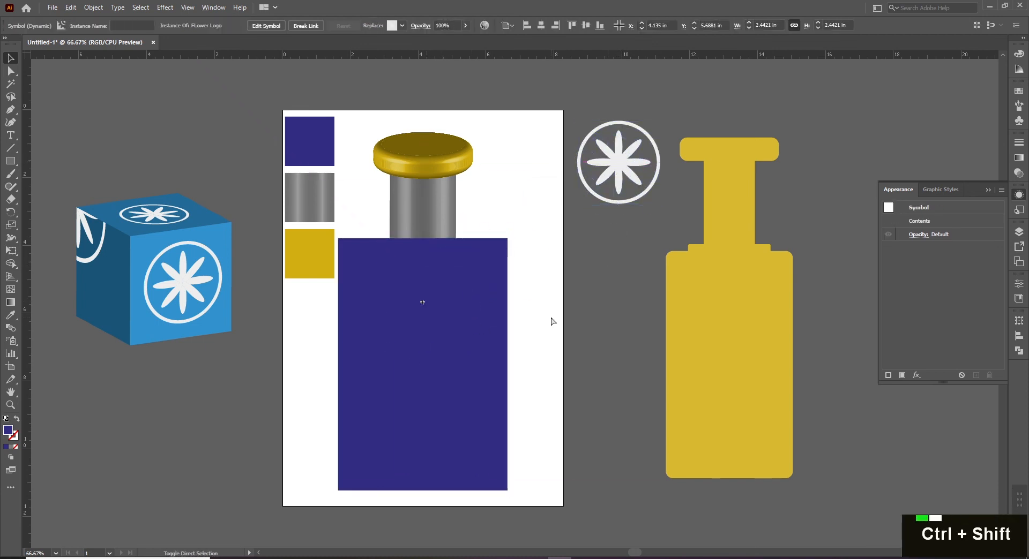
key(ctrl+shift+bracketright)
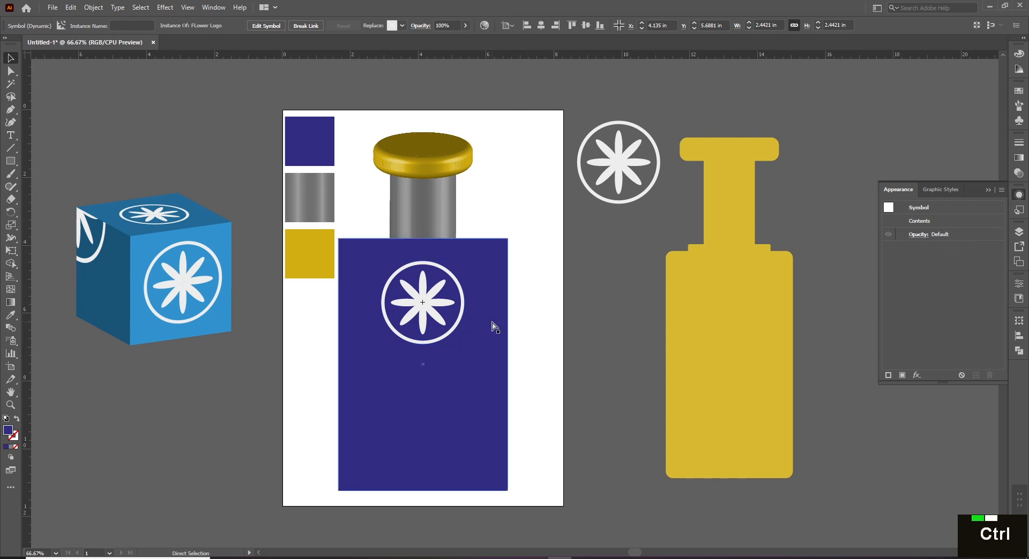
key(ctrl+z)
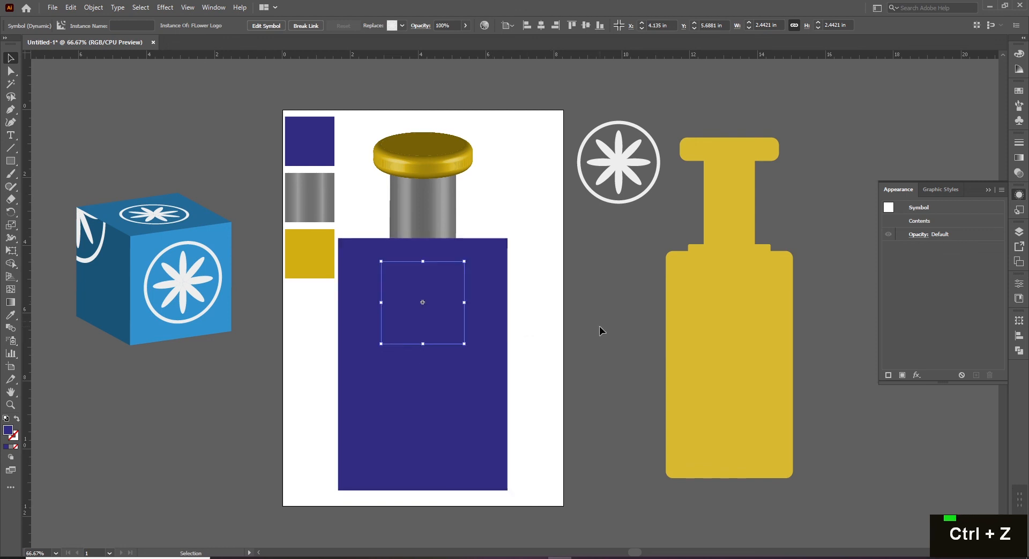
right_click(456, 301)
mouse_move(544, 390)
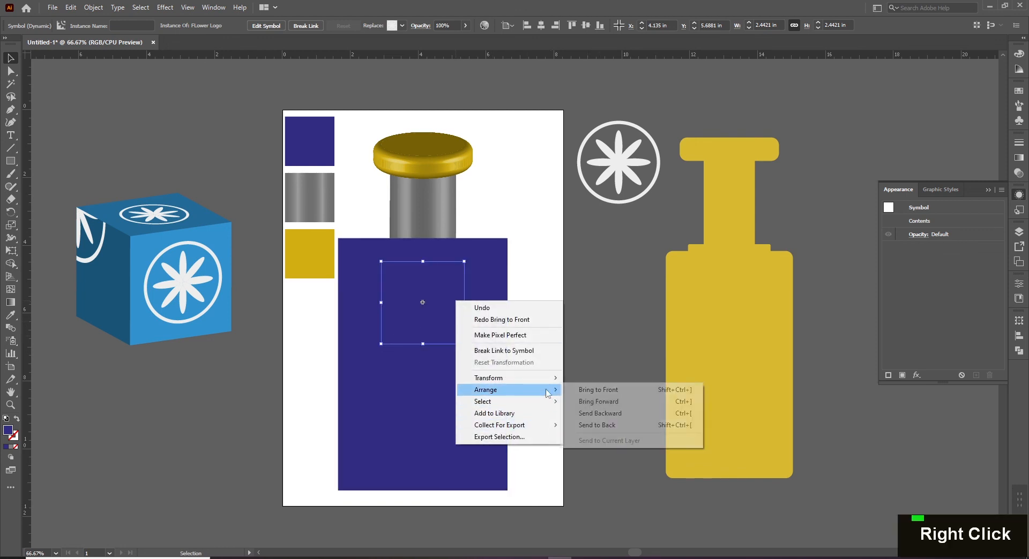
click(646, 394)
click(644, 347)
click(437, 303)
- Scale the logo on the blue rectangle down and place a small copy about 0.31 in wide below it
mouse_move(465, 261)
mouse_down()
mouse_move(453, 264)
mouse_move(454, 277)
mouse_up()
click(427, 310)
click(420, 324)
click(578, 352)
click(426, 325)
drag(423, 316, 423, 370)
drag(451, 329, 428, 350)
- Duplicate the small logo into an evenly spaced horizontal row of six below the large logo
key(ctrl+space)
drag(361, 281, 539, 402)
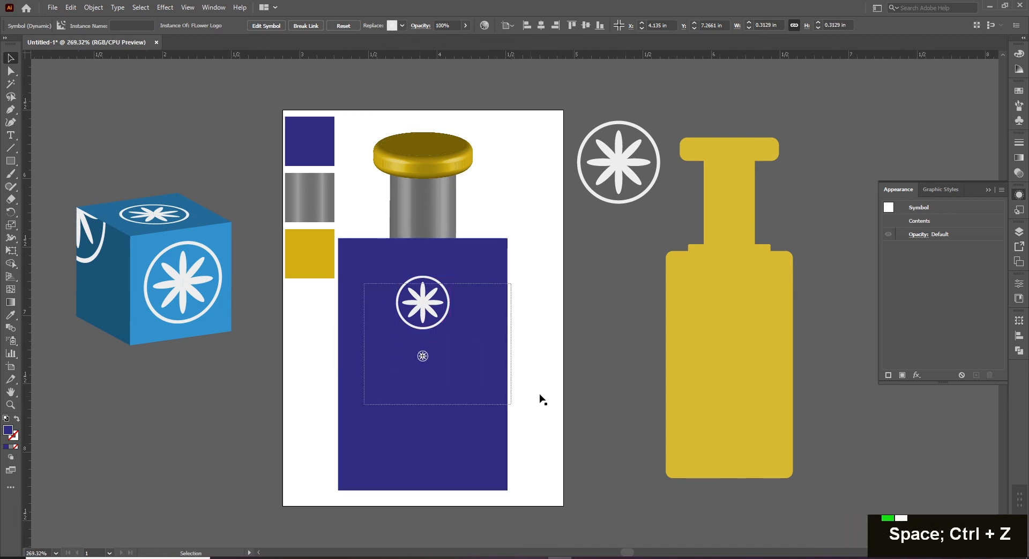
drag(466, 395, 453, 445)
drag(410, 394, 378, 340)
key(ctrl+d)
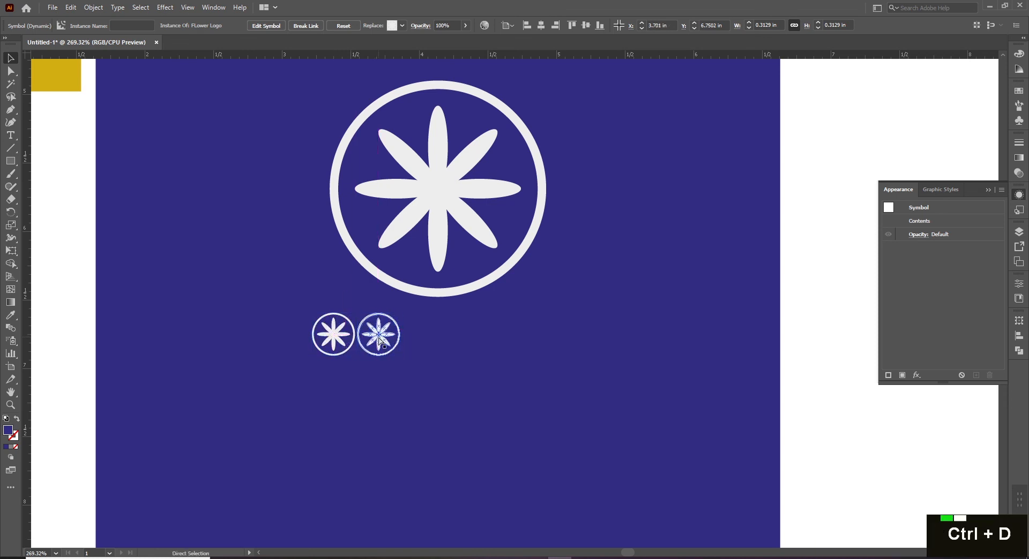
key(ctrl+d)
key(ctrl+d)
key(ctrl+d)
ctrl+alt+click(516, 341)
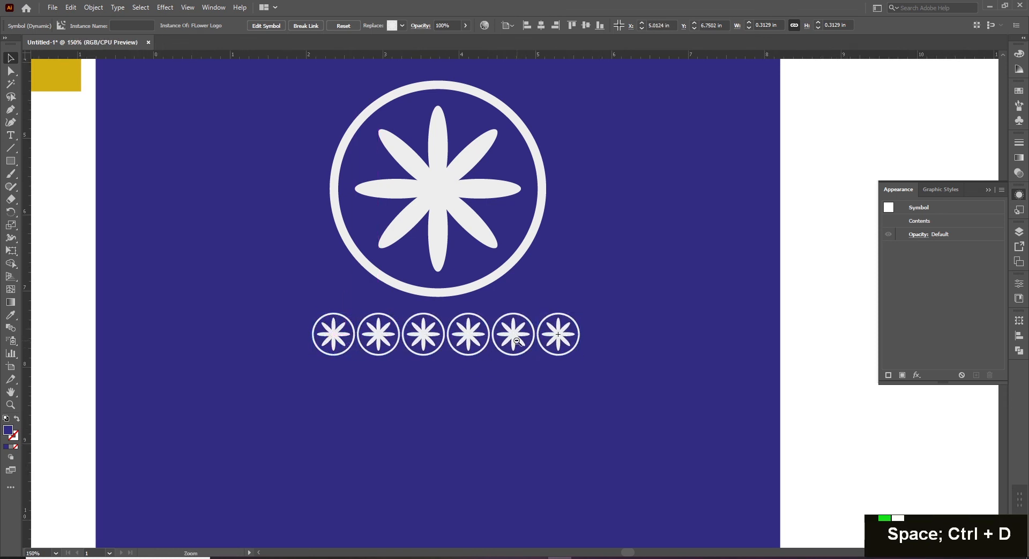
- Group the six small logos into one object
key(ctrl+1)
key(v)
shift+click(510, 258)
shift+click(509, 259)
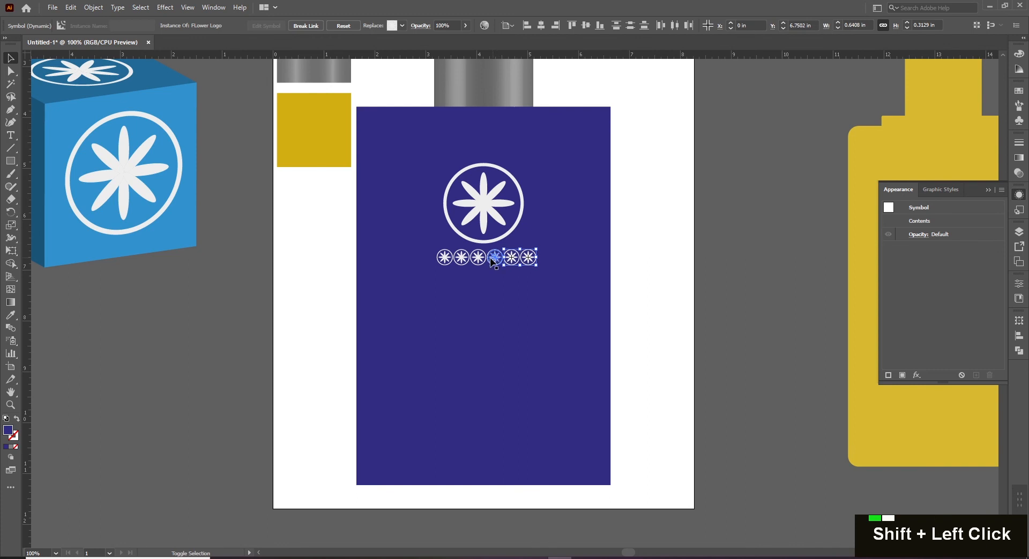
shift+click(478, 258)
shift+click(461, 258)
shift+click(443, 259)
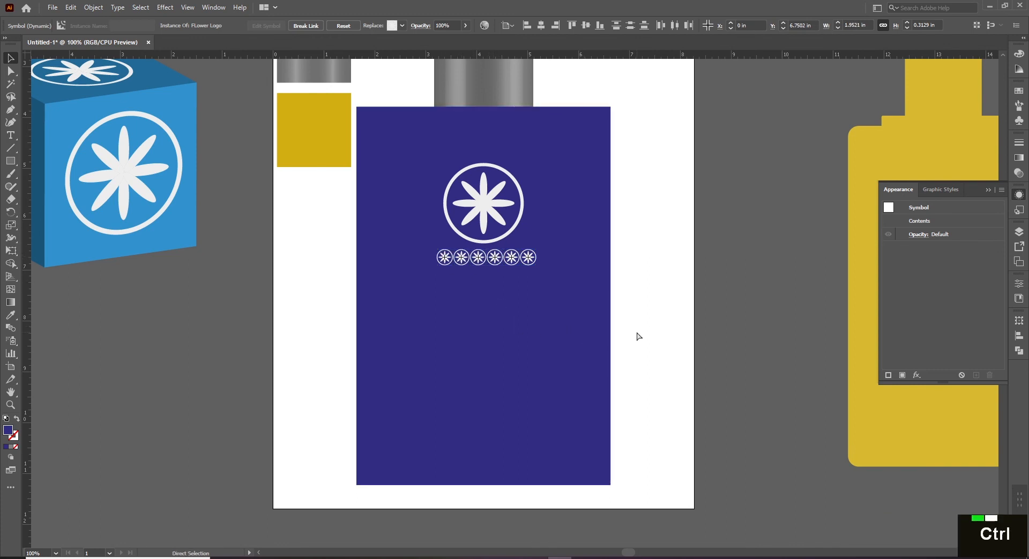
key(ctrl+g)
key(v)
click(676, 326)
click(495, 258)
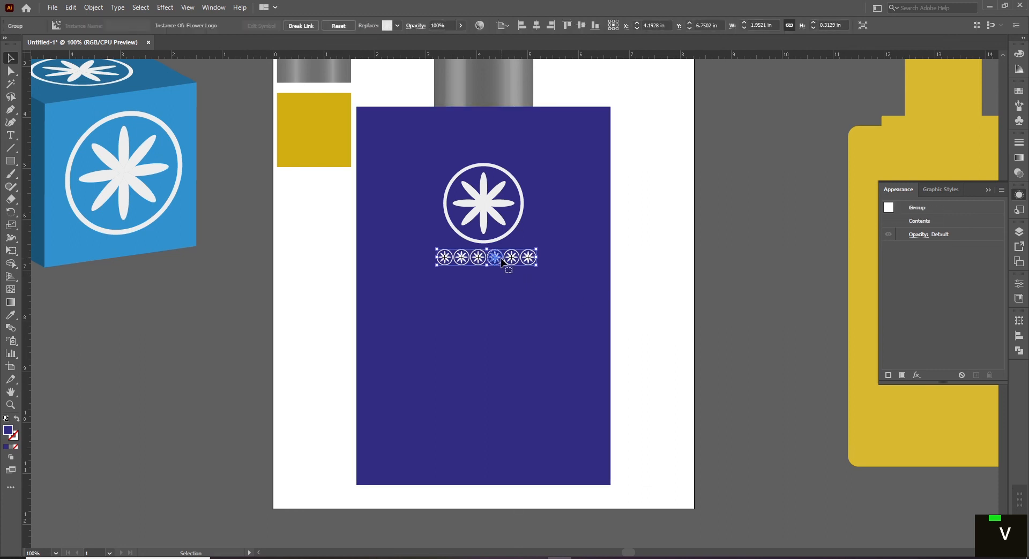
- Move the yellow bottle silhouette farther away from the artboard to make room beside it
shift+click(491, 213)
ctrl+alt+click(542, 282)
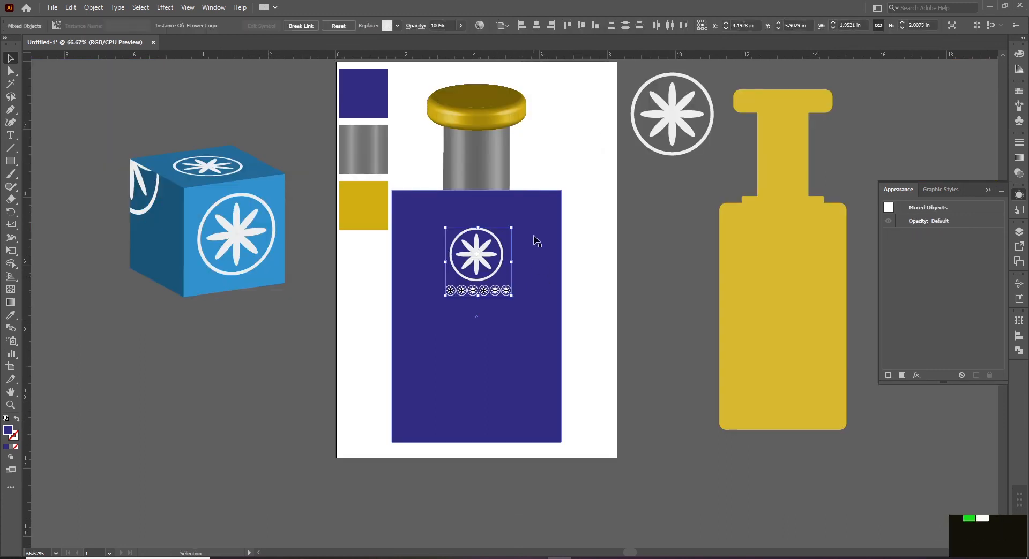
shift+click(558, 261)
drag(559, 261, 280, 241)
drag(515, 267, 720, 262)
- Move the blue rectangle with its logo and row of small logos off the artboard, beside the bottle
click(244, 256)
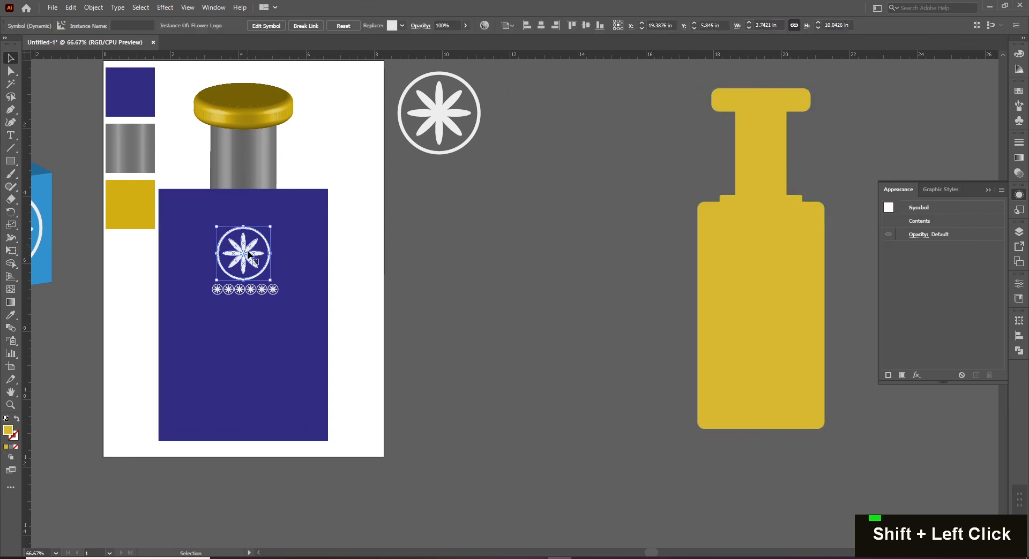
shift+click(262, 289)
drag(310, 239, 567, 197)
- Center the large logo and the row of small logos horizontally on the blue rectangle
drag(623, 168, 654, 181)
click(653, 182)
drag(617, 225, 499, 328)
click(503, 25)
click(514, 37)
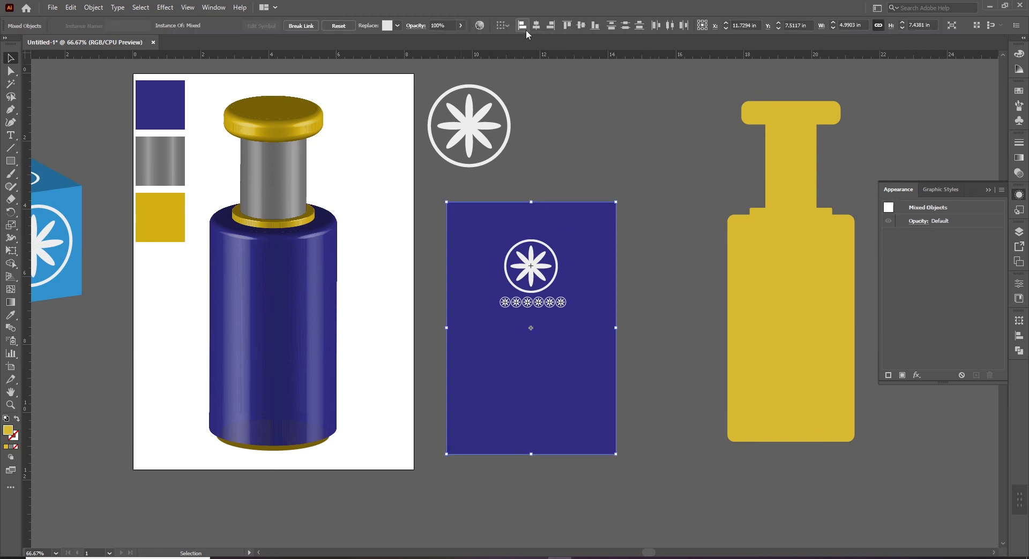
click(570, 159)
drag(574, 157, 562, 161)
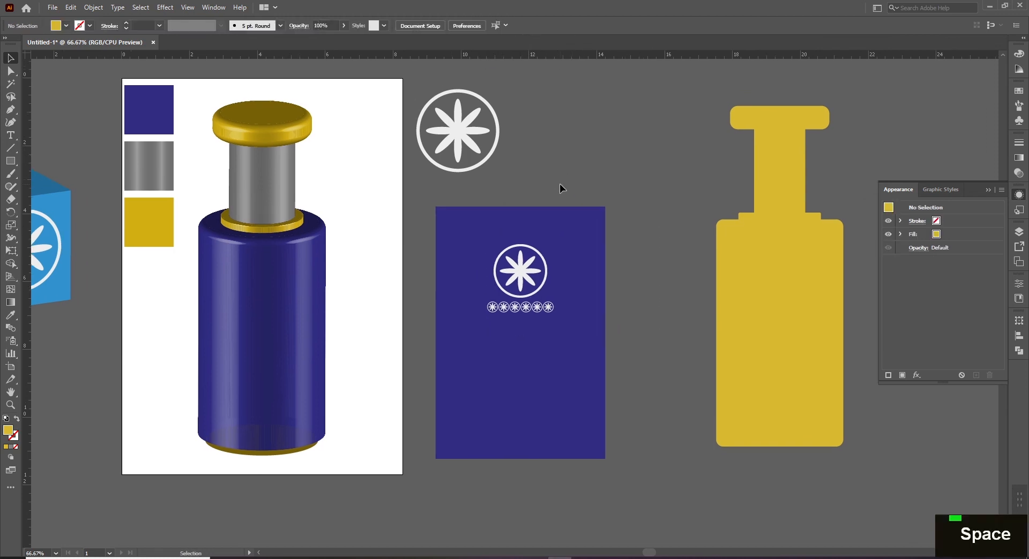
- Add the text "Perfume Bottle" on the canvas above the blue rectangle
key(t)
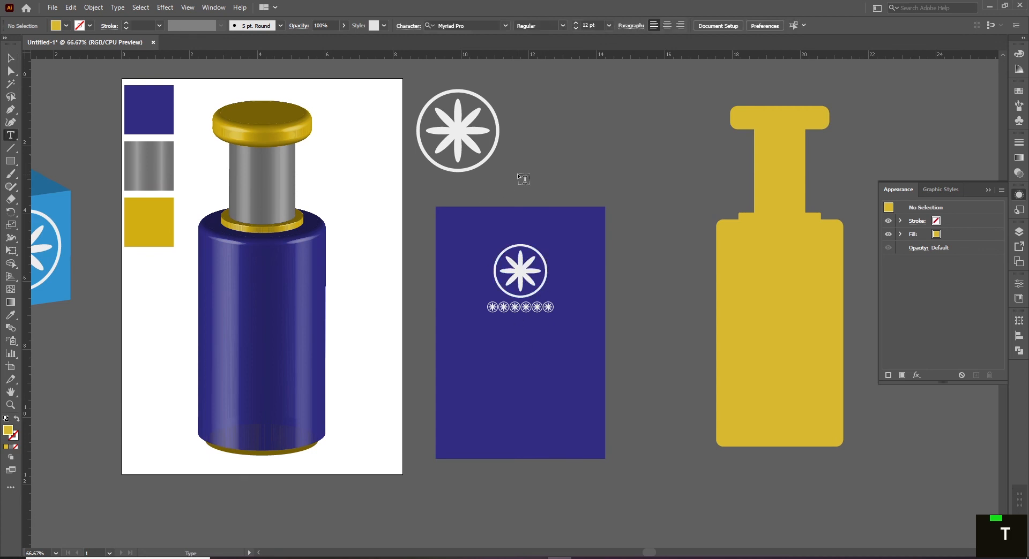
click(517, 173)
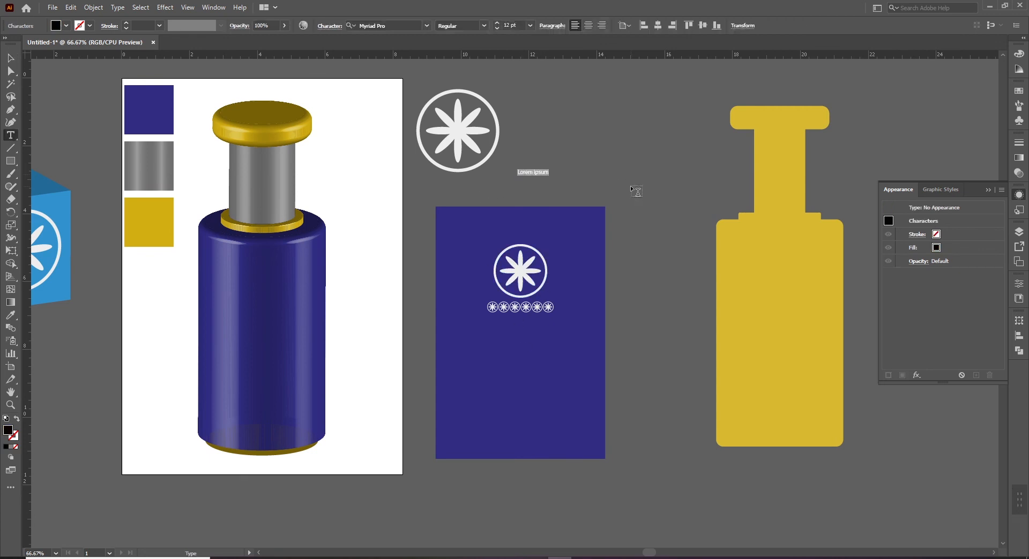
text(Perfume Bottle)
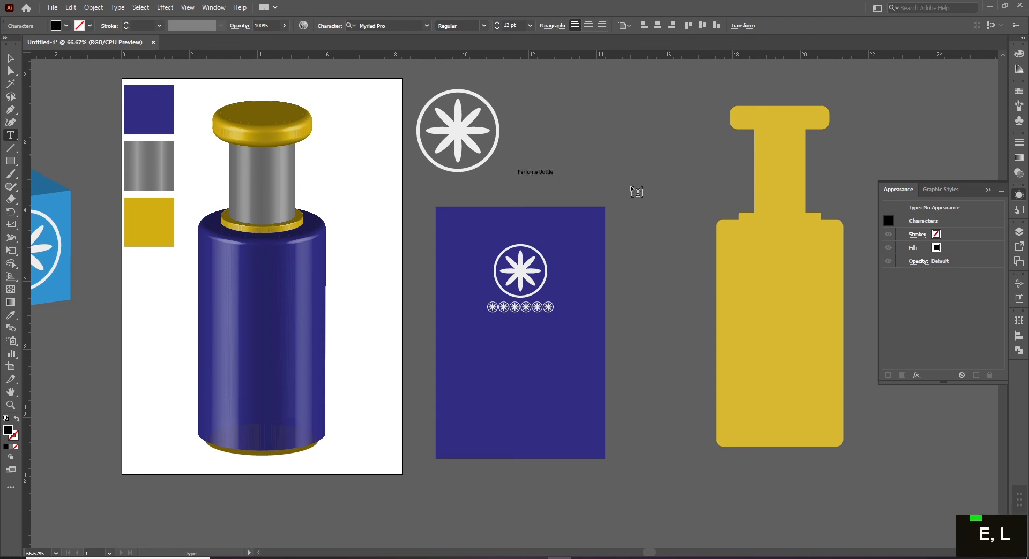
key(Escape)
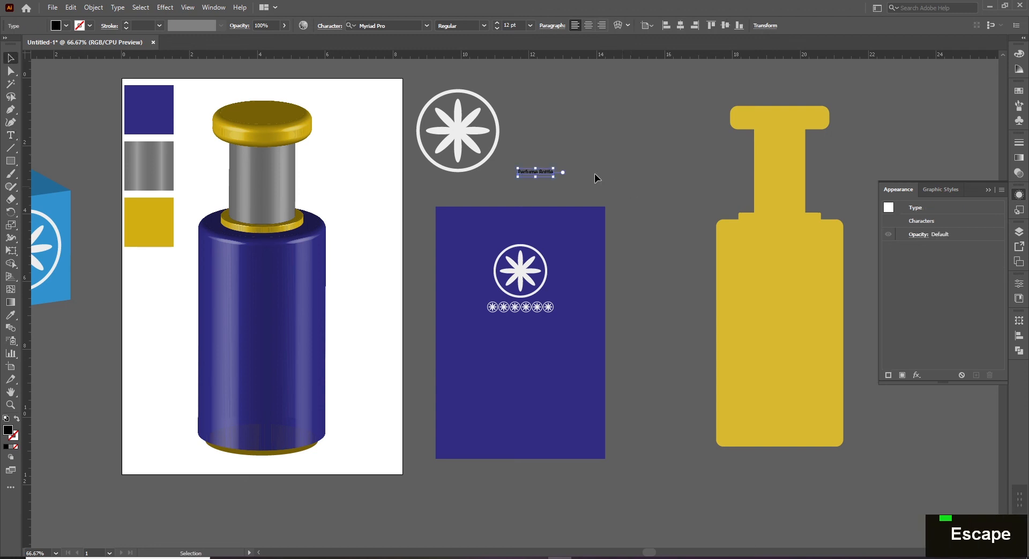
- Color the text with the artboard's white, place it below the row of small logos and enlarge it to about 23.7 pt
key(i)
click(362, 151)
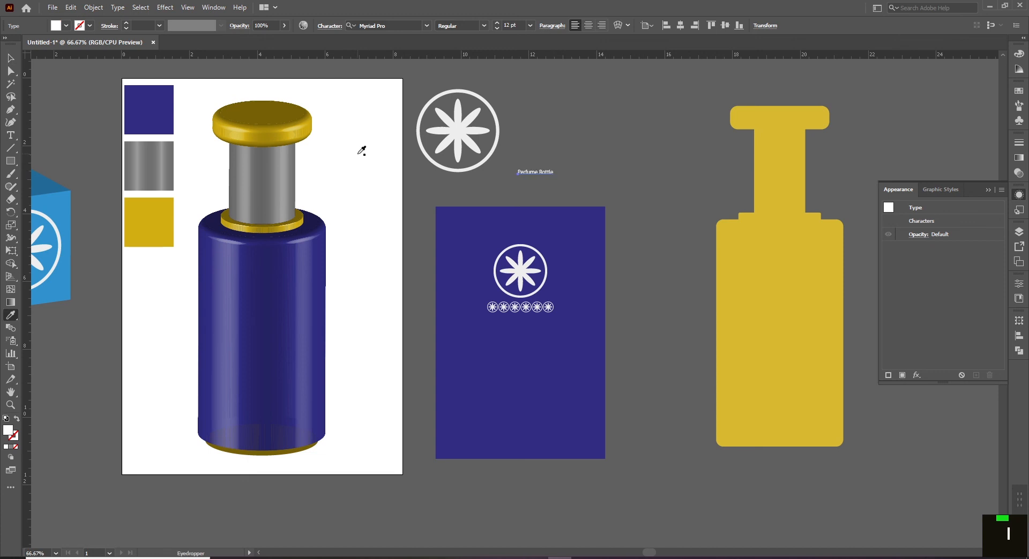
key(v)
drag(546, 174, 559, 318)
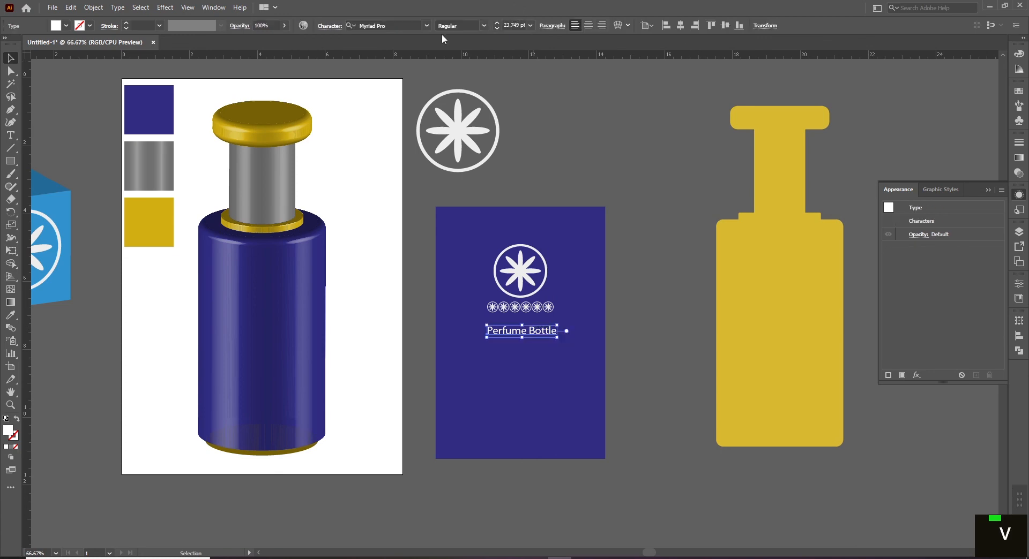
- Set the Perfume Bottle text's font to Edwardian Script ITC
click(371, 26)
text(edw)
key(Return)
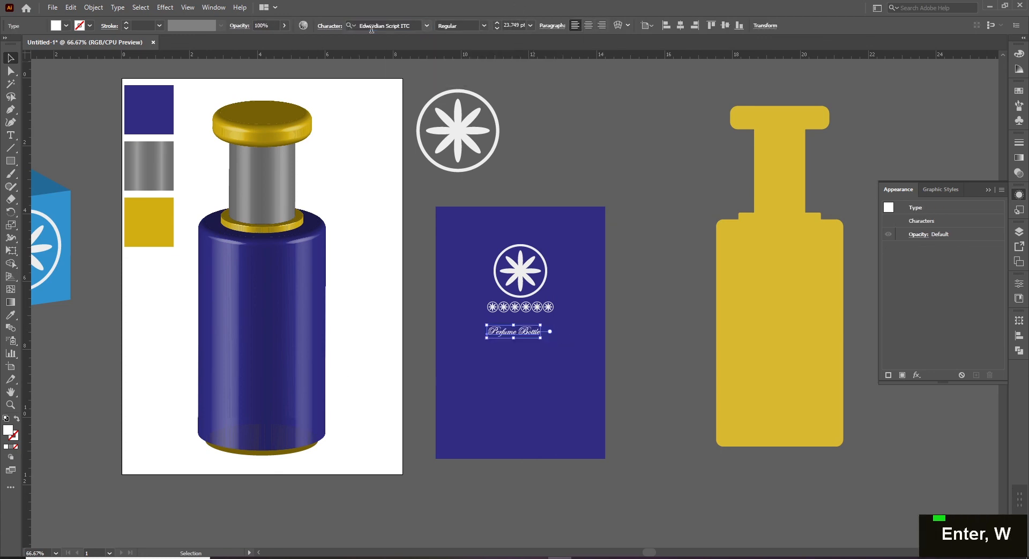
click(400, 25)
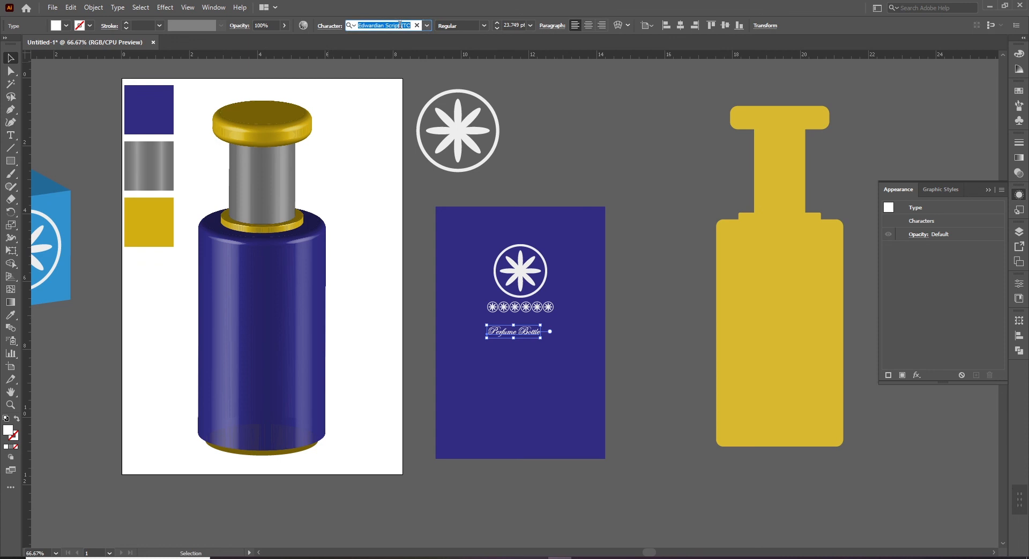
click(426, 26)
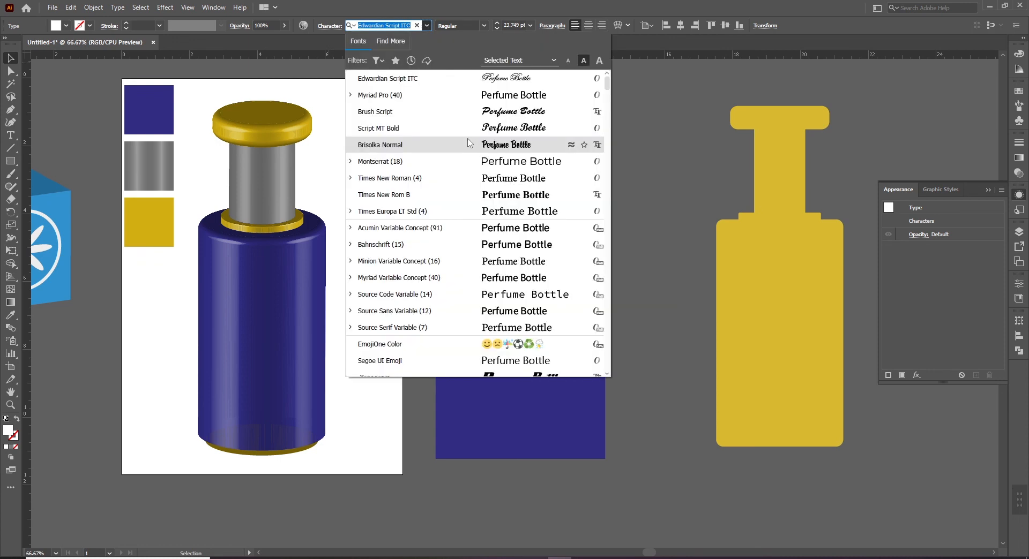
key(v)
key(Escape)
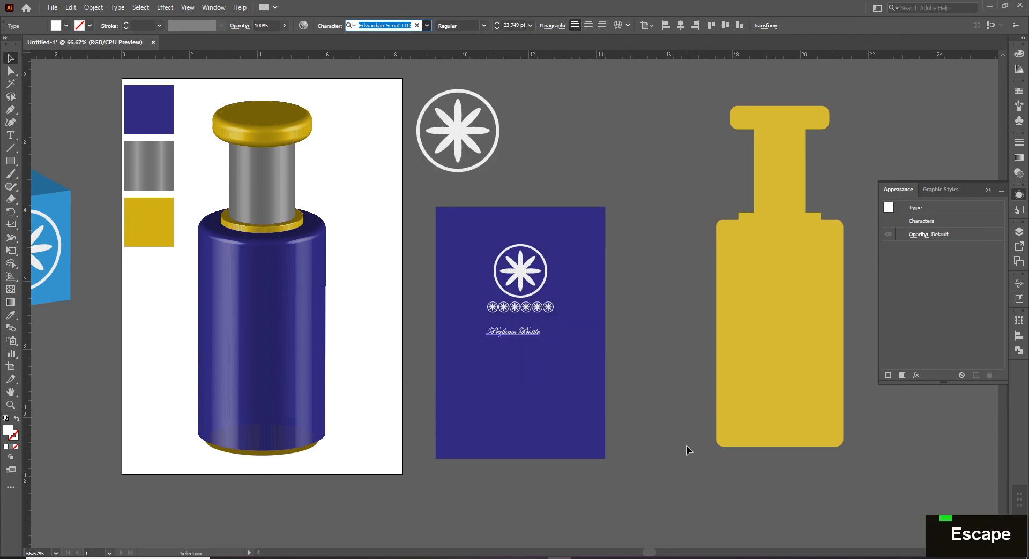
- Duplicate the Perfume Bottle text and enlarge the copy to about 147.5 pt across the lower part of the blue rectangle
alt+drag(540, 328, 677, 429)
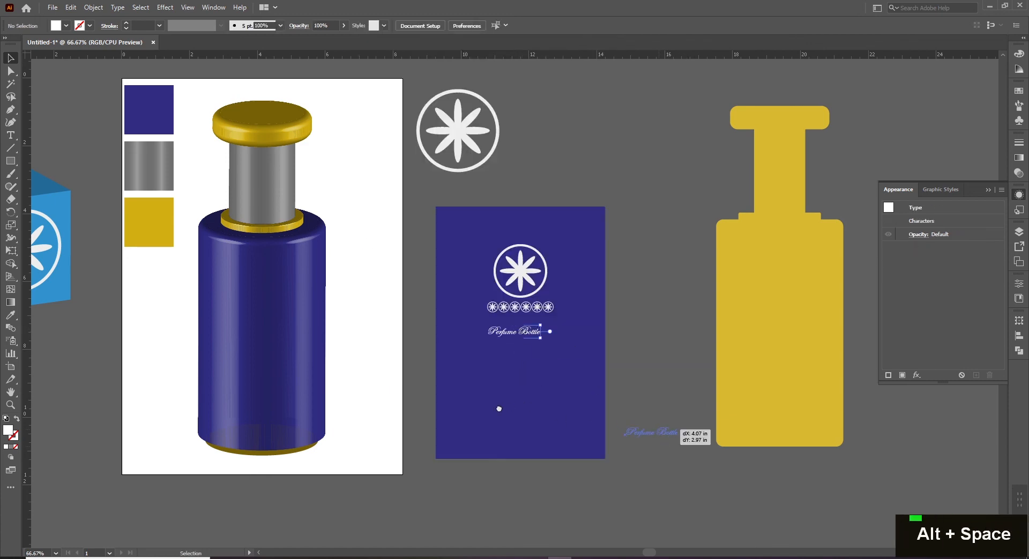
drag(510, 408, 304, 409)
drag(474, 425, 544, 417)
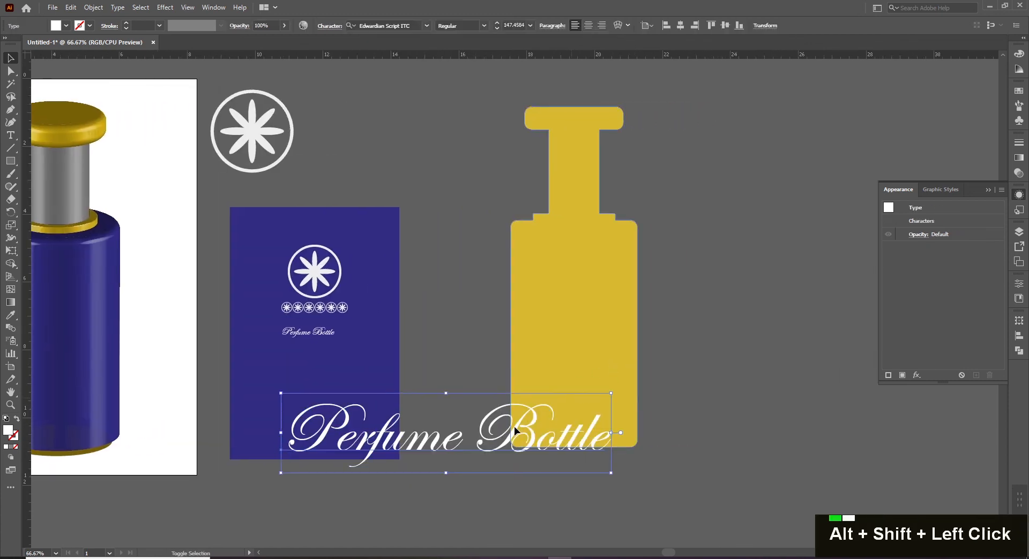
drag(455, 438, 435, 404)
key(space)
drag(370, 390, 665, 397)
- Browse the font list with live preview and set the enlarged text's font to Balmoral LET Plain:1.0
click(426, 25)
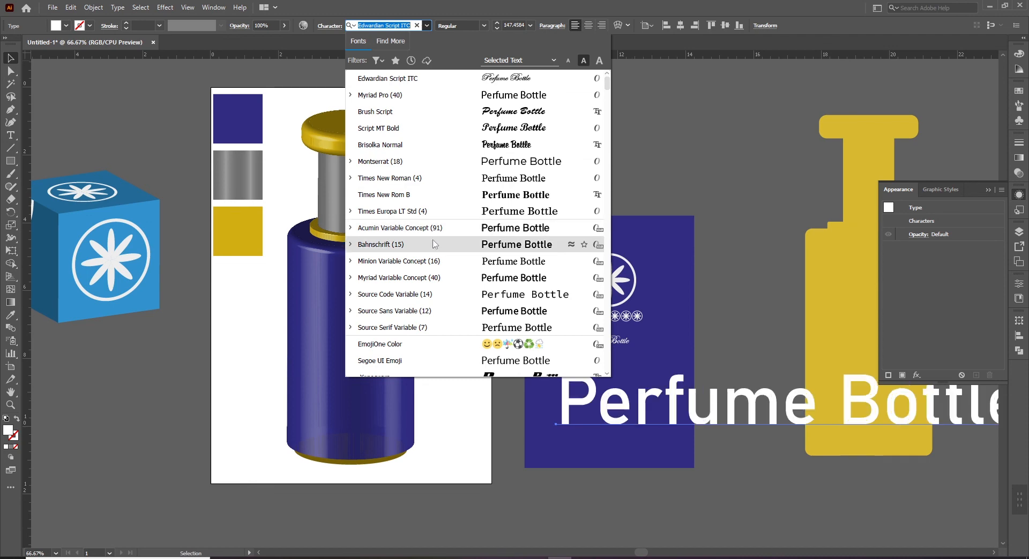
scroll(443, 290, down, 6)
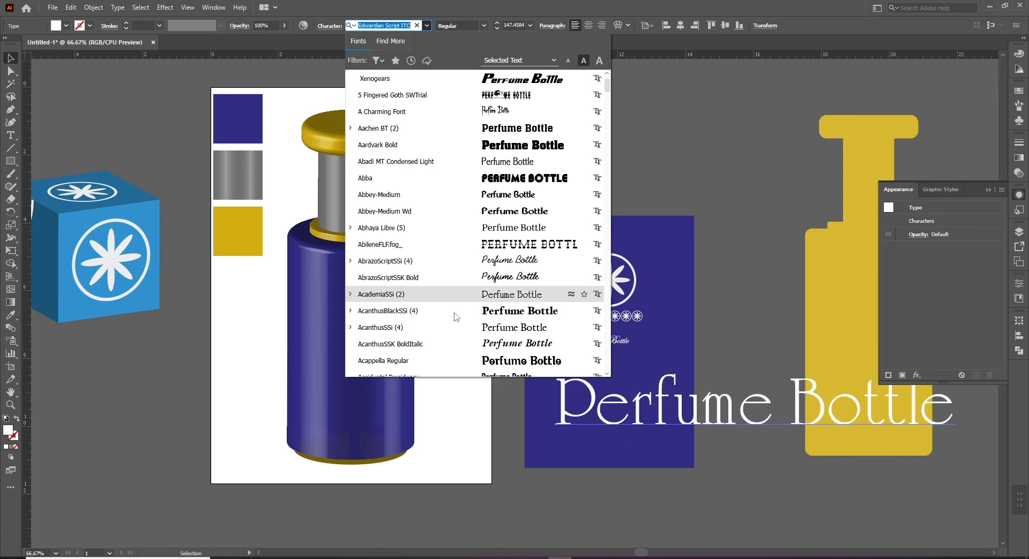
scroll(458, 345, down, 15)
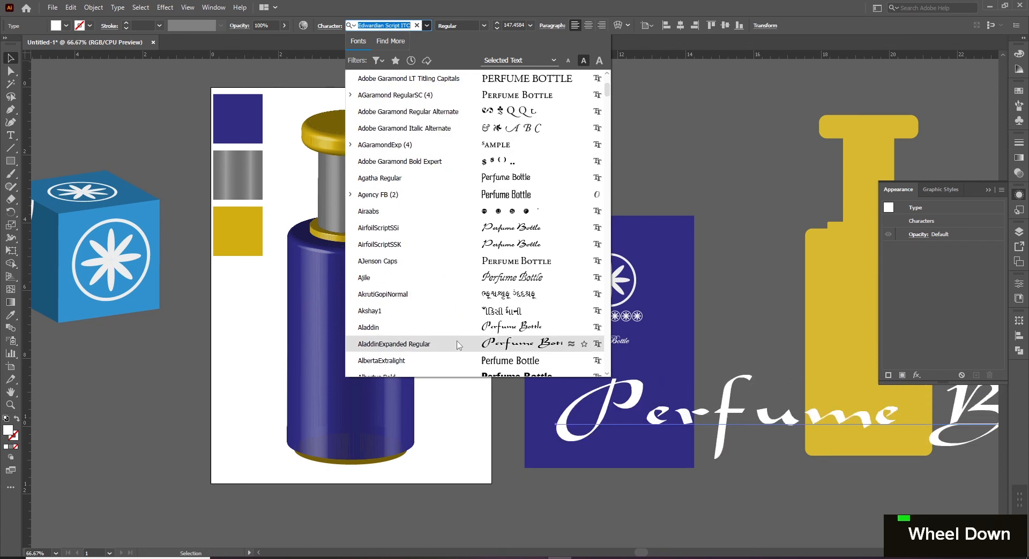
scroll(453, 321, down, 6)
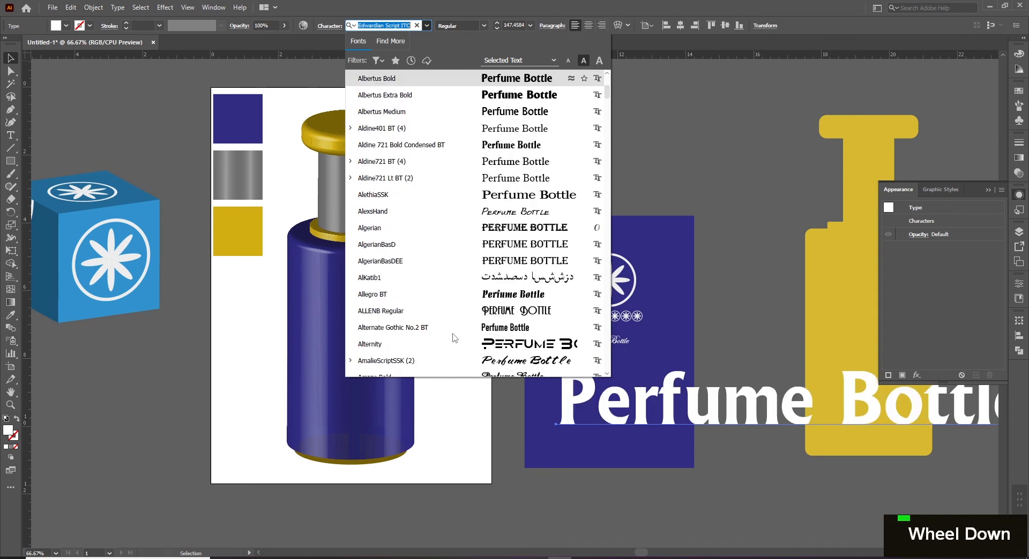
scroll(454, 337, down, 5)
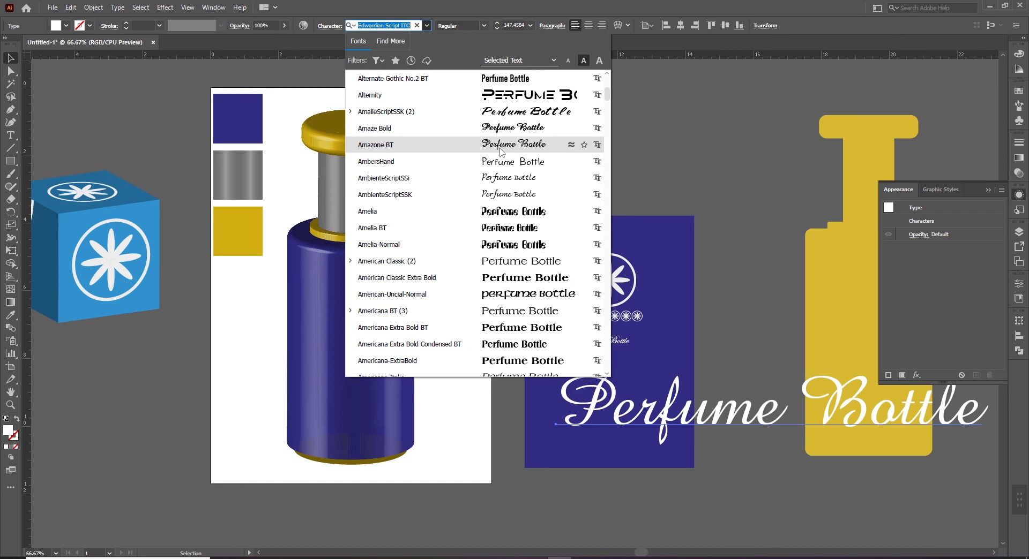
scroll(501, 210, down, 7)
scroll(447, 276, down, 12)
scroll(446, 276, down, 12)
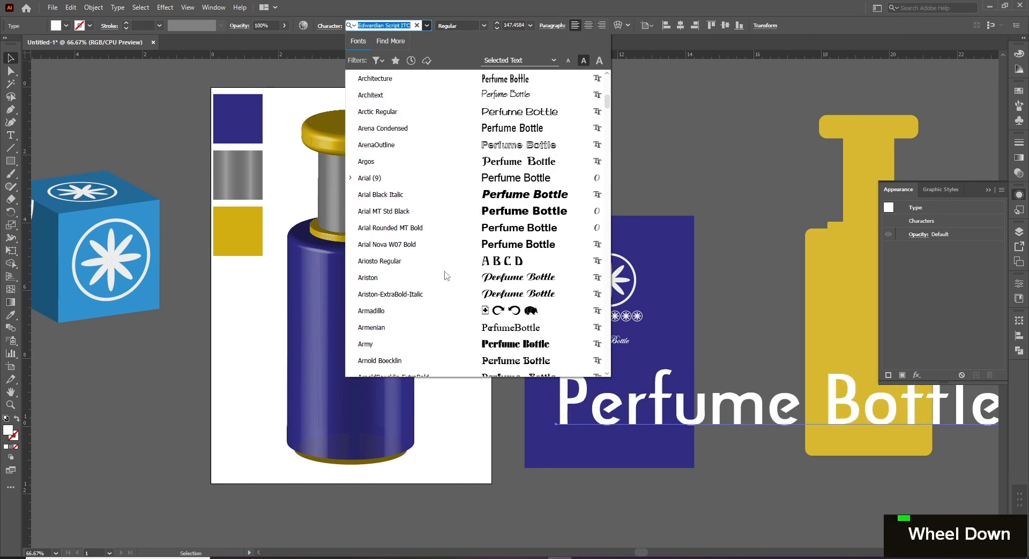
scroll(447, 276, down, 10)
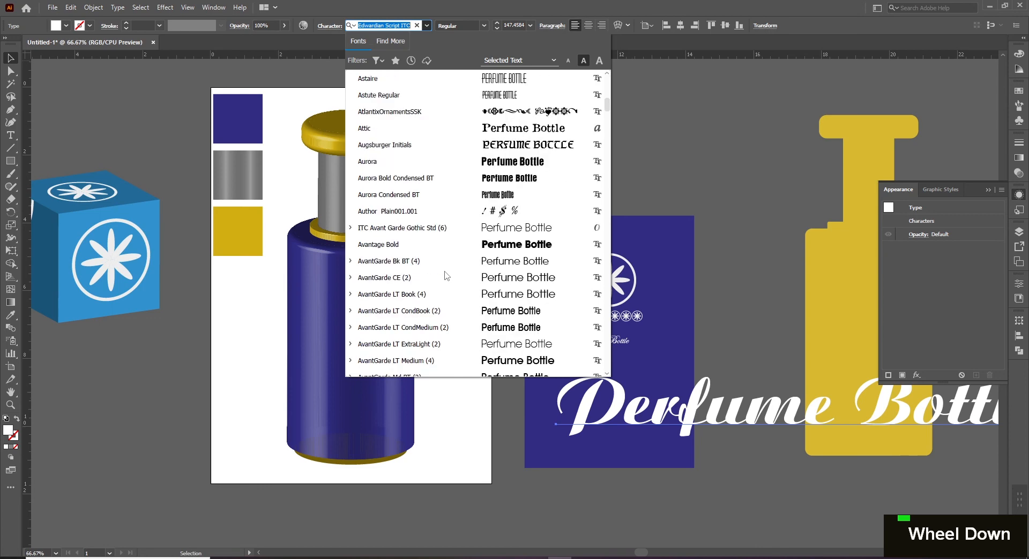
scroll(446, 276, down, 1)
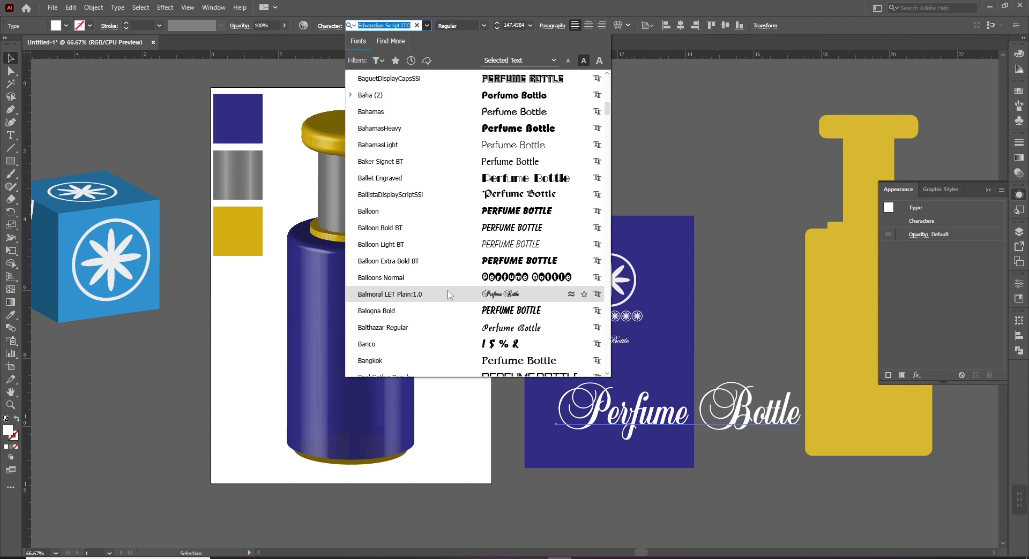
key(Escape)
click(737, 282)
drag(738, 282, 586, 287)
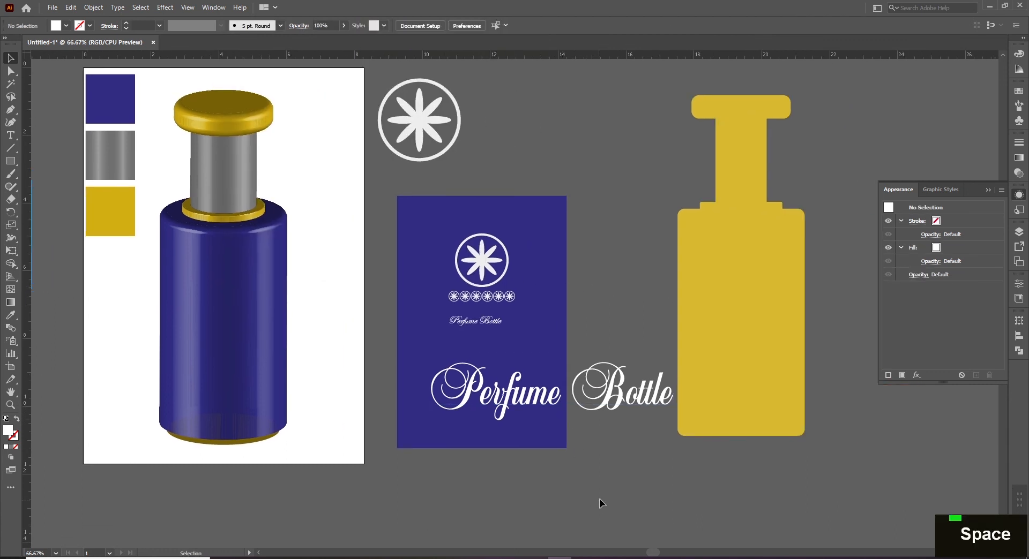
- Remove the word "Bottle" from the enlarged text, move "Perfume" up under the small logos and delete the small original text
key(t)
drag(569, 403, 705, 385)
key(BackSpace)
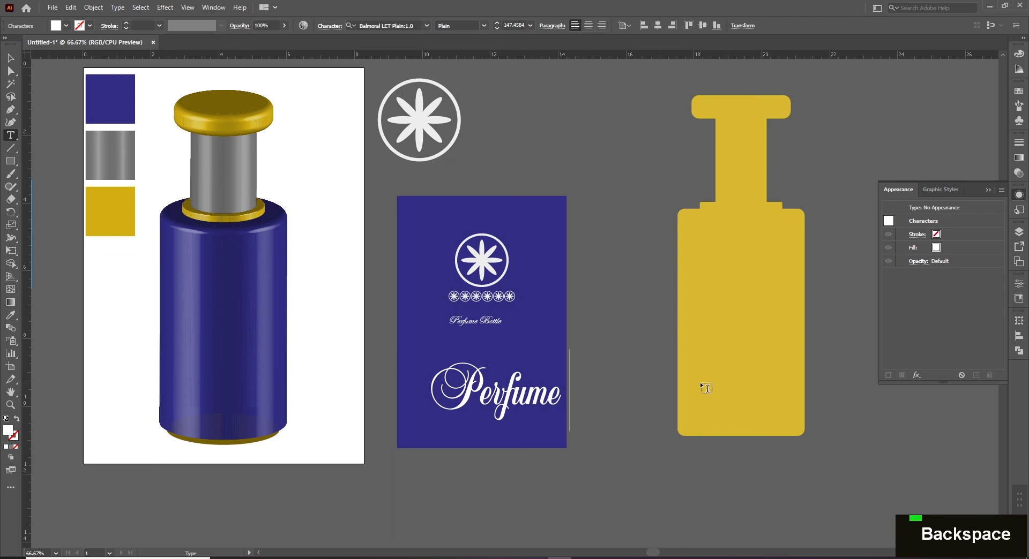
key(Escape)
drag(512, 389, 572, 346)
click(500, 323)
key(Delete)
- Shrink the "Perfume" text to about 78 pt below the row of small logos and duplicate it just underneath
key(space)
ctrl+click(534, 328)
ctrl+click(534, 328)
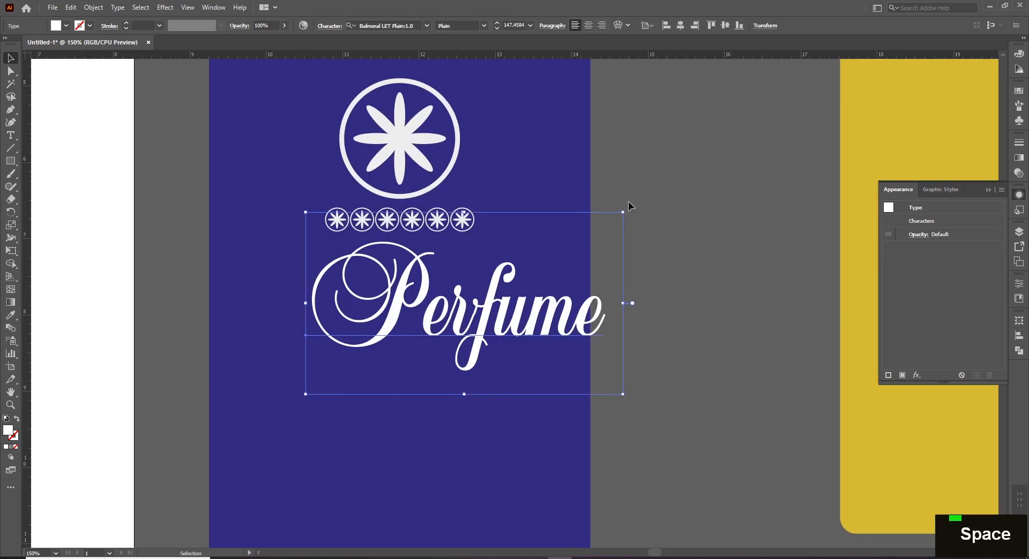
drag(625, 210, 473, 298)
drag(412, 359, 437, 350)
click(680, 288)
- Replace the wording of the lower text copy with "Bottle"
key(space)
key(t)
click(442, 346)
key(ctrl+a)
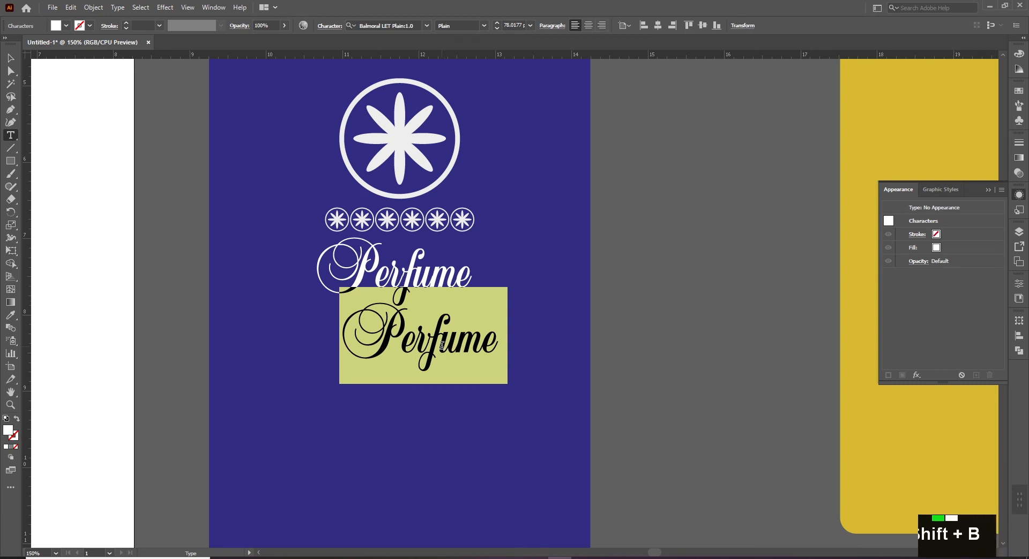
text(Bottlev)
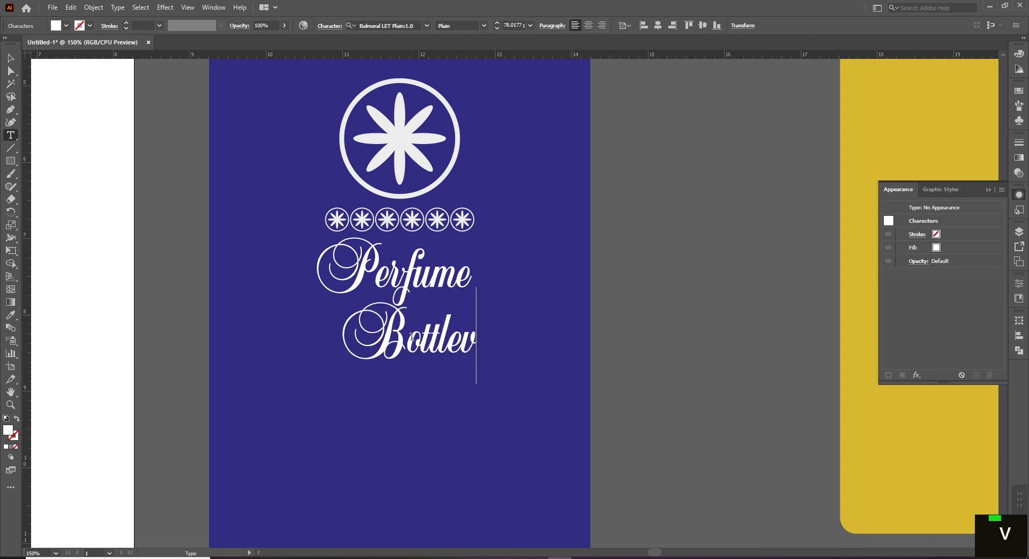
key(BackSpace)
click(10, 58)
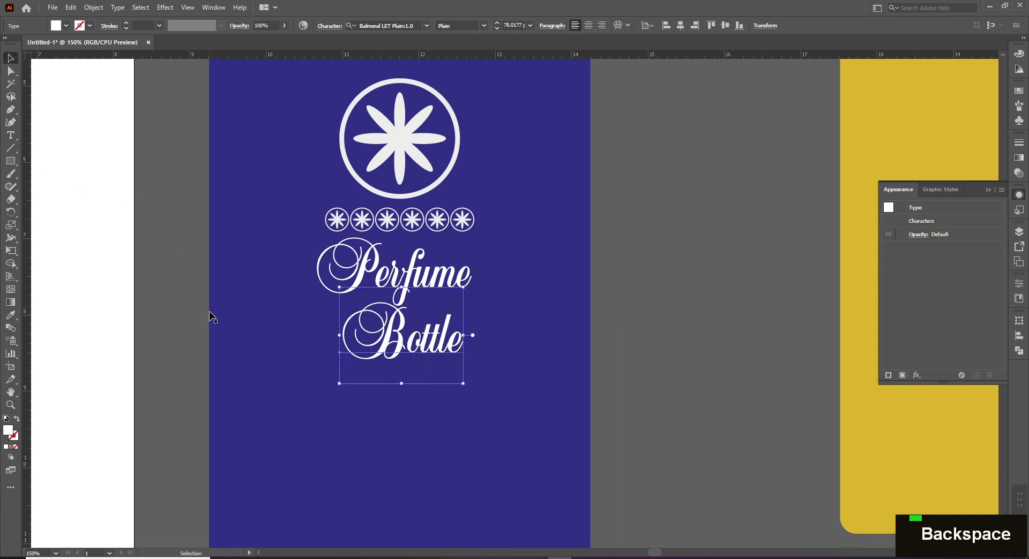
- Try a lowercase initial for the lower word, making it "bottle", and shift it under the end of "Perfume"
click(338, 360)
drag(429, 348, 370, 333)
text(t)
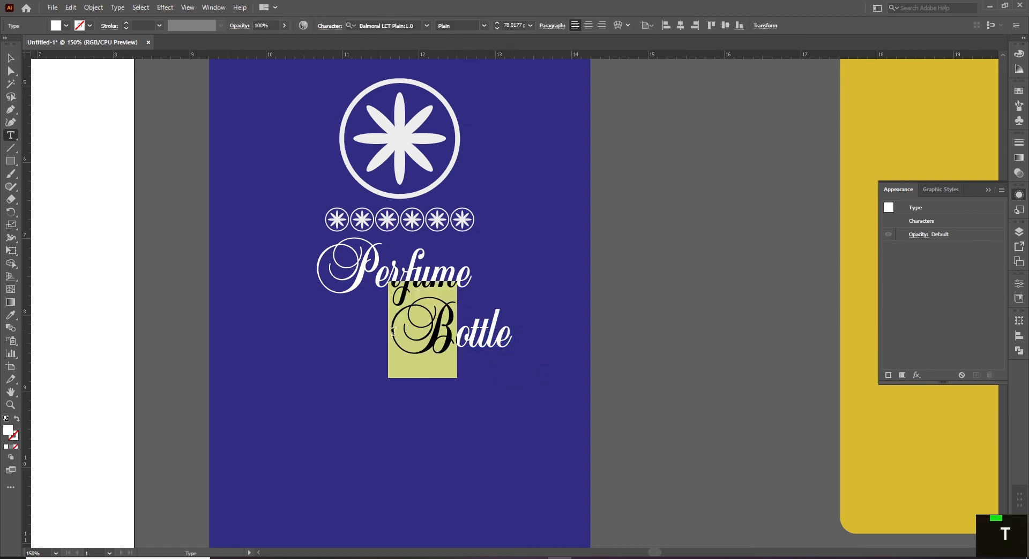
text(b)
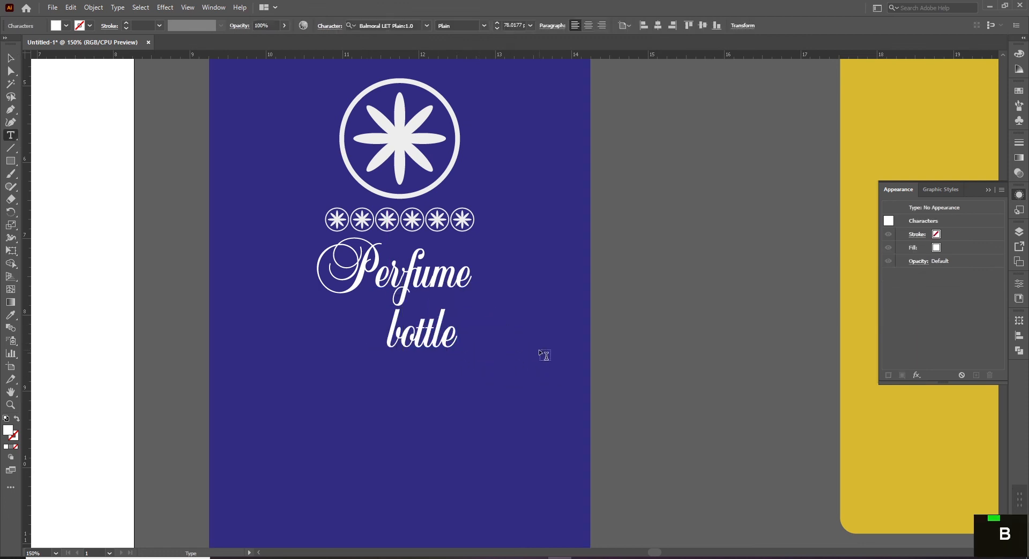
key(Escape)
drag(429, 349, 448, 328)
click(683, 323)
drag(602, 303, 672, 347)
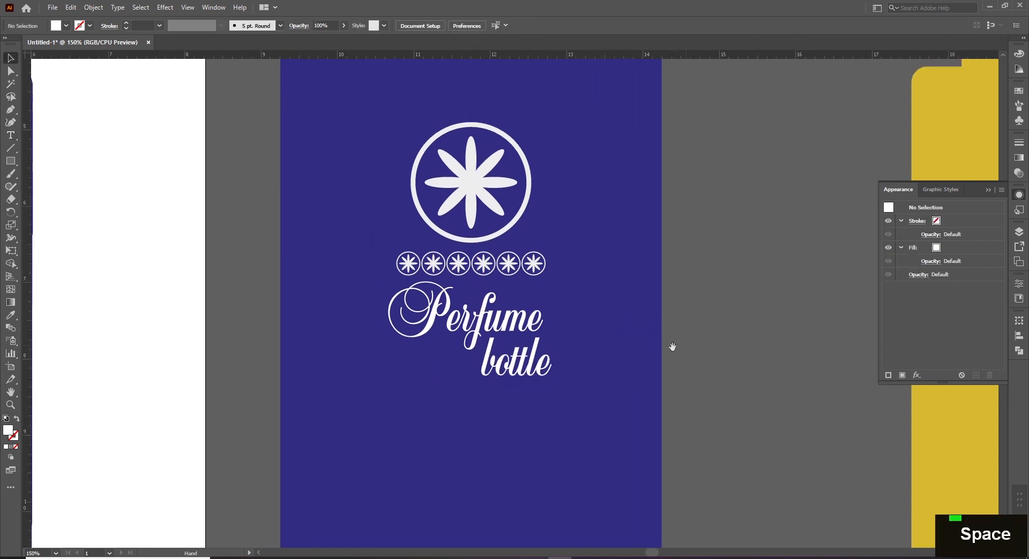
- Change the initial of the lower word back to a capital so that it reads "Bottle"
key(t)
click(563, 369)
text(B)
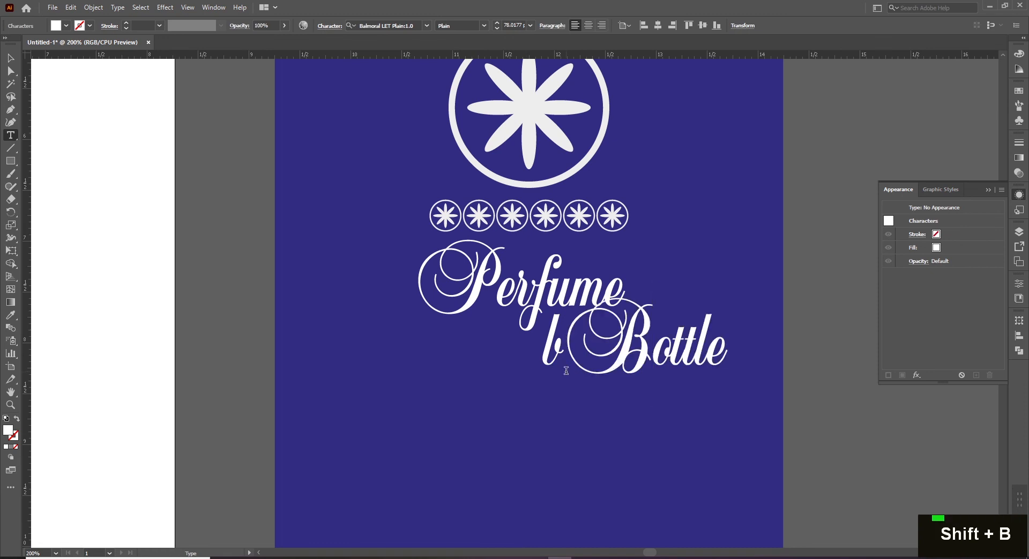
key(Left)
key(BackSpace)
key(Escape)
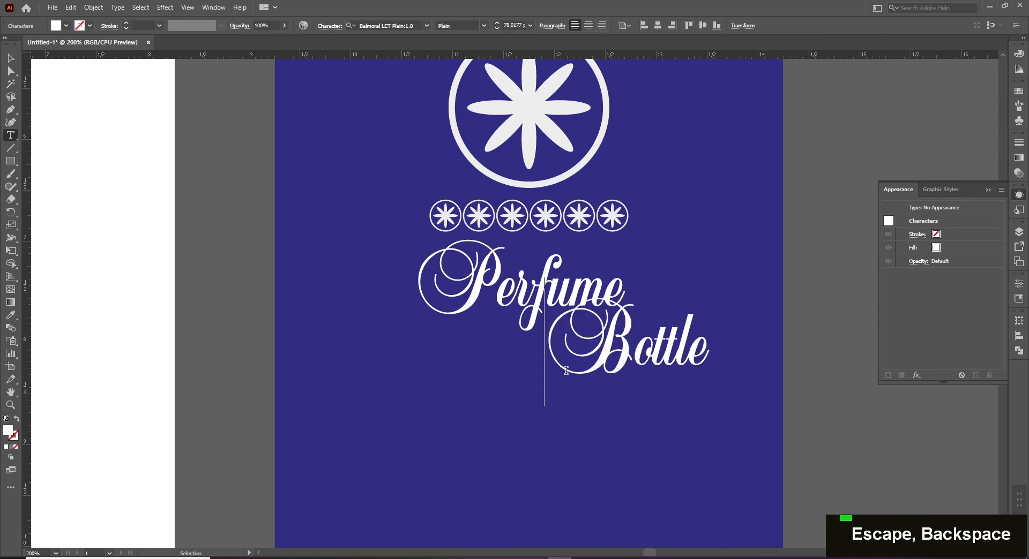
- Position "Bottle" directly beneath "Perfume" and adjust its vertical spacing slightly
drag(593, 369, 494, 383)
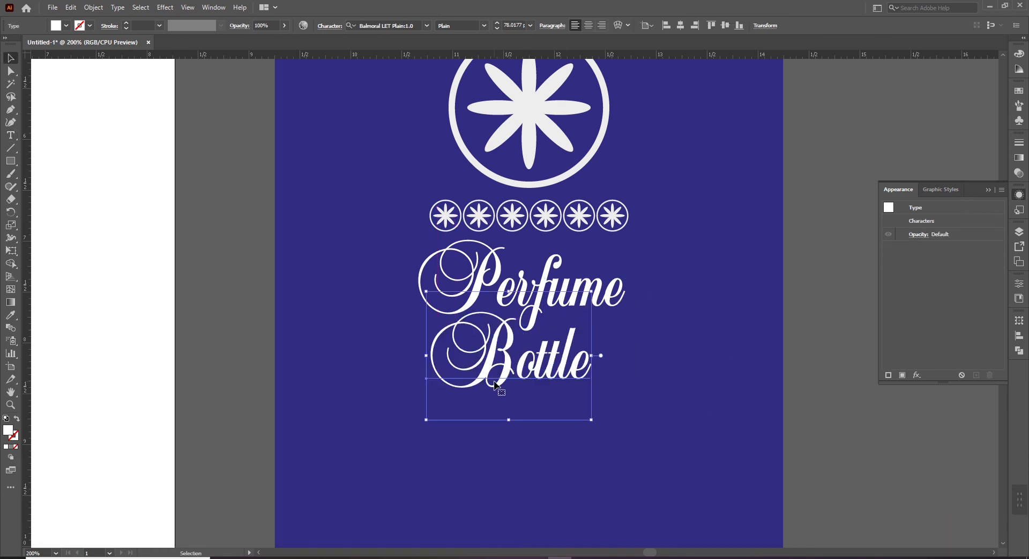
key(ctrl+shift+a)
ctrl+alt+click(541, 302)
ctrl+alt+click(541, 302)
key(v)
drag(496, 339, 496, 343)
click(652, 298)
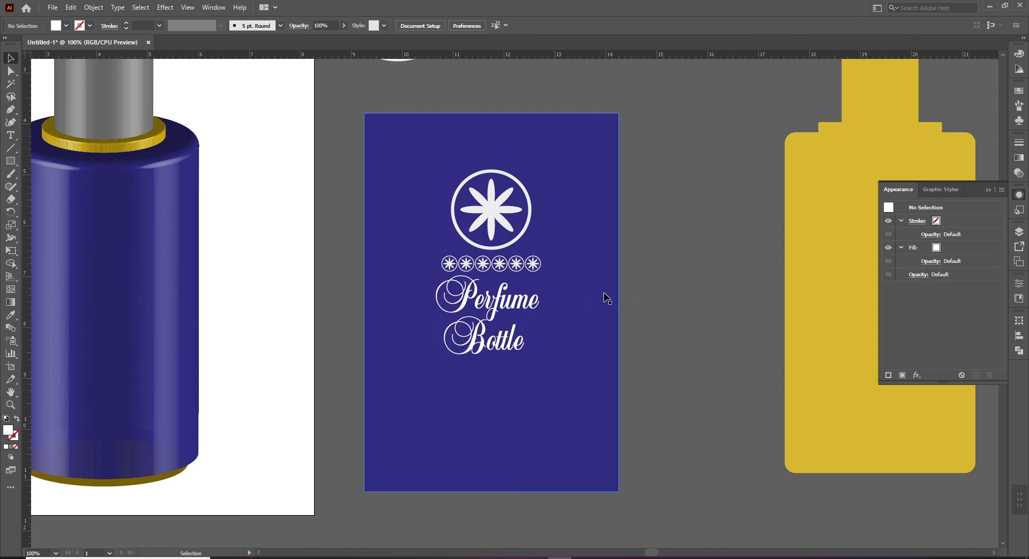
- Group the "Perfume" and "Bottle" texts
drag(667, 293, 493, 361)
shift+click(540, 400)
key(ctrl+g)
key(ctrl+h)
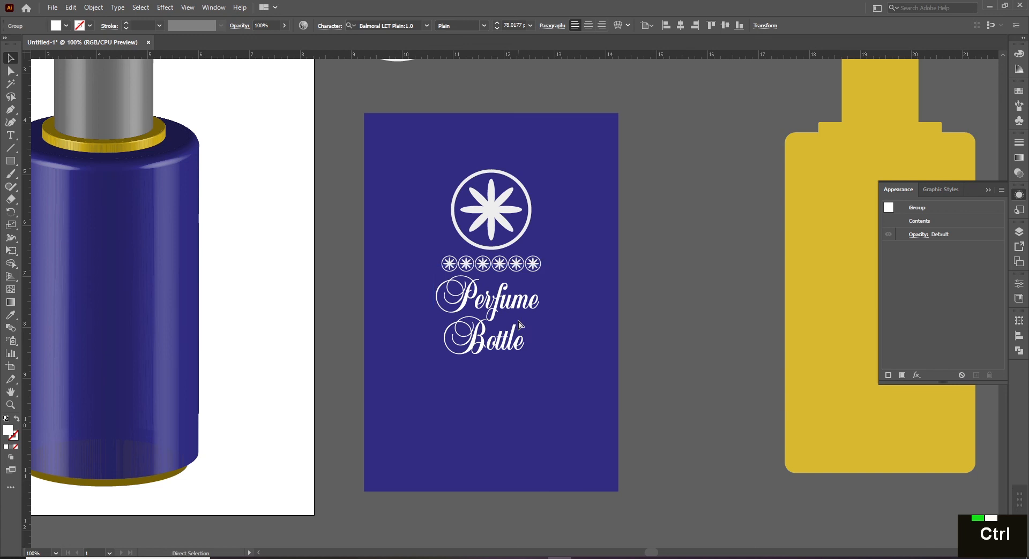
key(ctrl+h)
click(693, 305)
- Scale the text group down around its center to about 66.3 pt
drag(621, 160, 452, 413)
shift+click(555, 306)
key(space)
drag(513, 303, 553, 318)
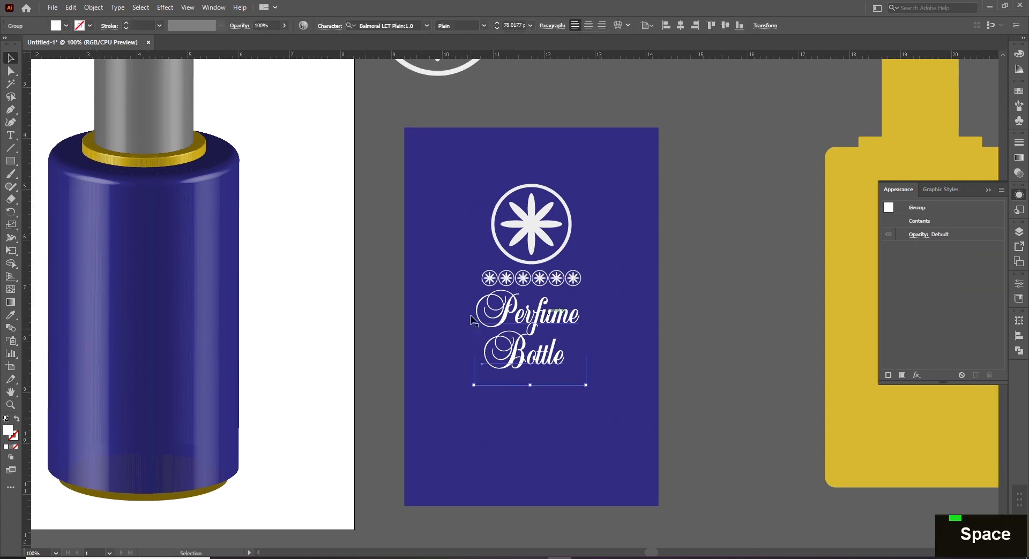
drag(586, 280, 577, 287)
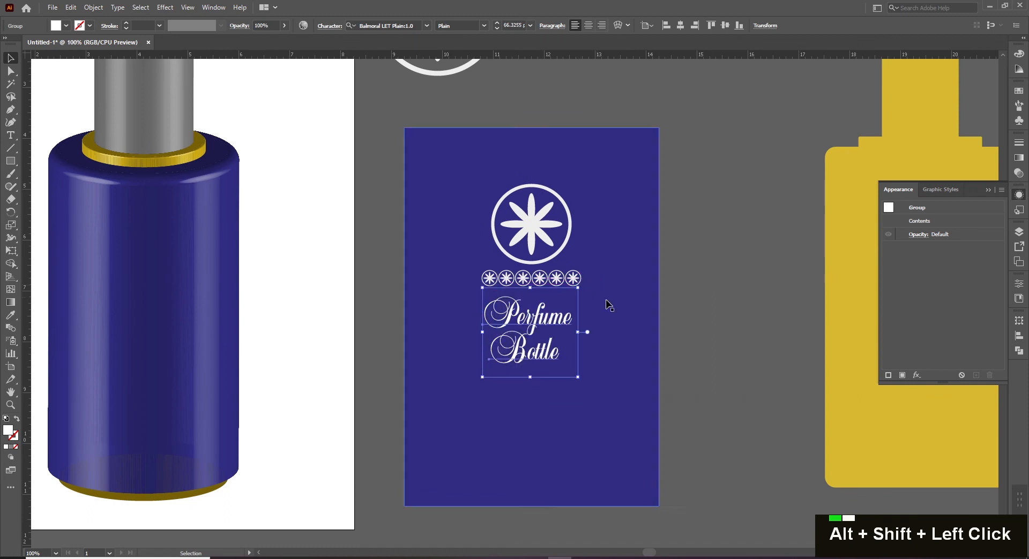
key(ctrl+shift+a)
- Shrink the large logo, the small logo row and the text group together until the text is about 49.8 pt
drag(668, 179, 509, 378)
shift+click(606, 225)
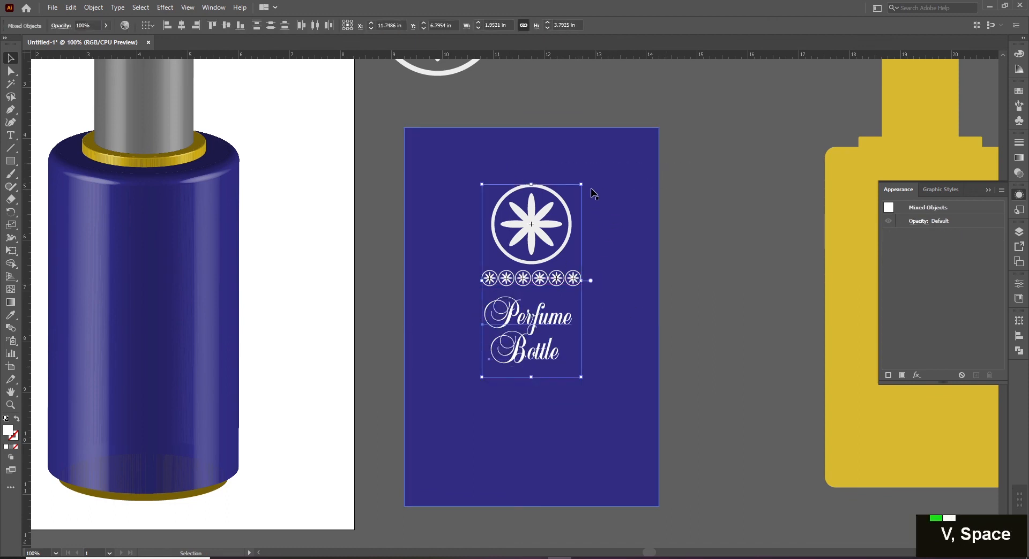
drag(583, 184, 569, 208)
key(ctrl+shift+a)
key(v)
- Move the text group off the blue rectangle into the empty canvas between it and the yellow bottle profile
click(527, 343)
drag(703, 346, 719, 346)
drag(538, 320, 624, 374)
key(t)
click(450, 306)
key(Escape)
key(v)
key(Delete)
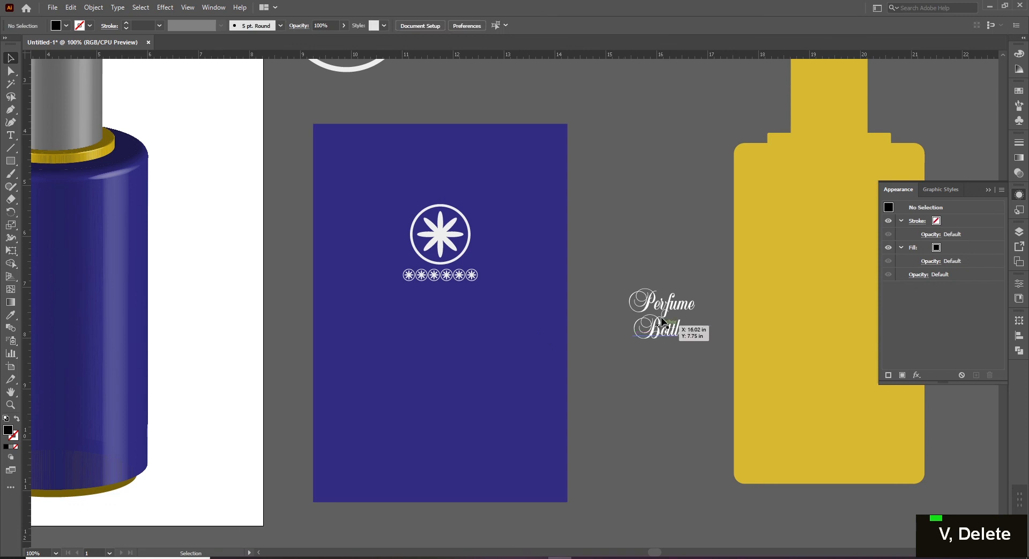
- Ungroup the two texts and place a copy of "Perfume" on the blue rectangle below the small logos
click(670, 330)
key(ctrl+shift+g)
click(660, 385)
drag(691, 301, 465, 304)
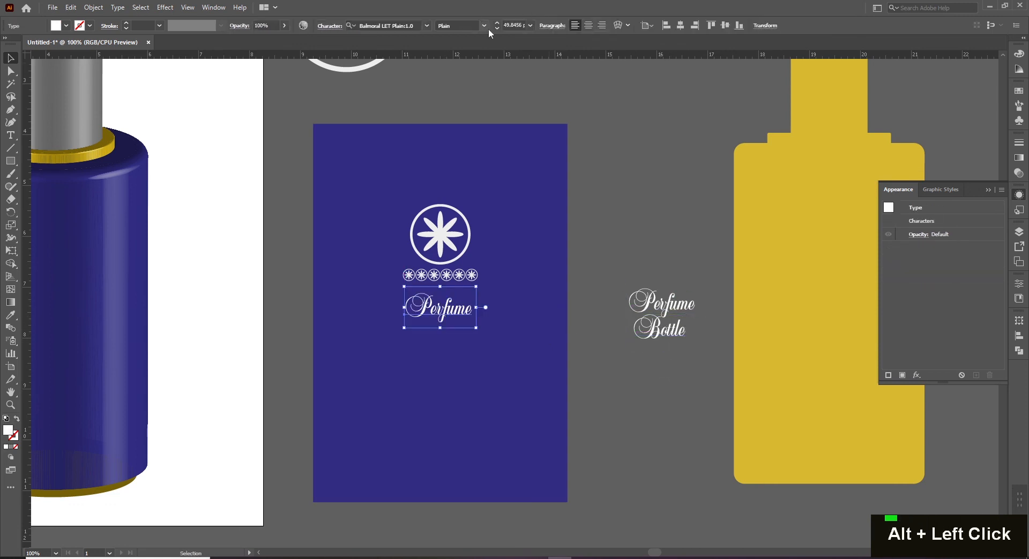
- Set the font of the "Perfume" copy on the blue rectangle to Brush Script
click(426, 26)
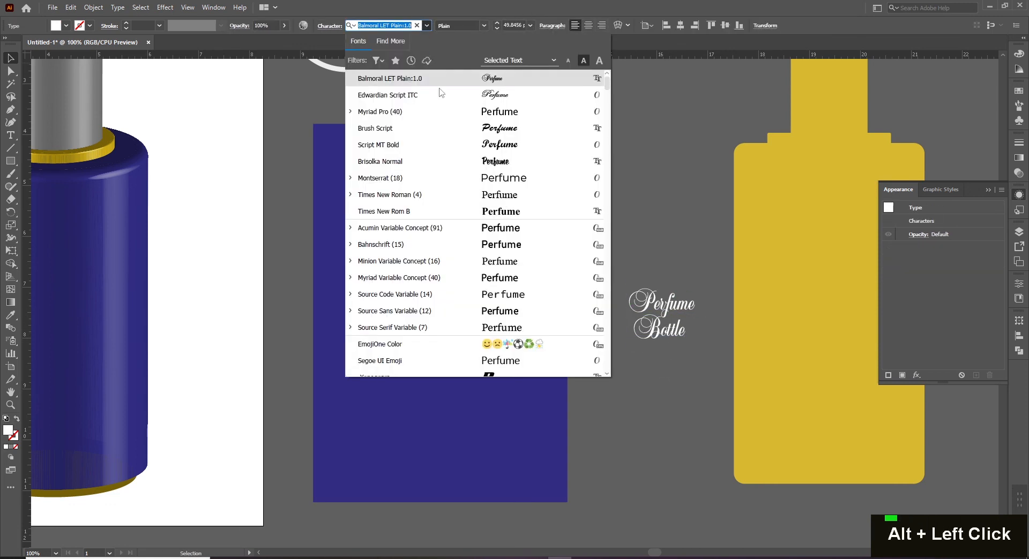
click(518, 134)
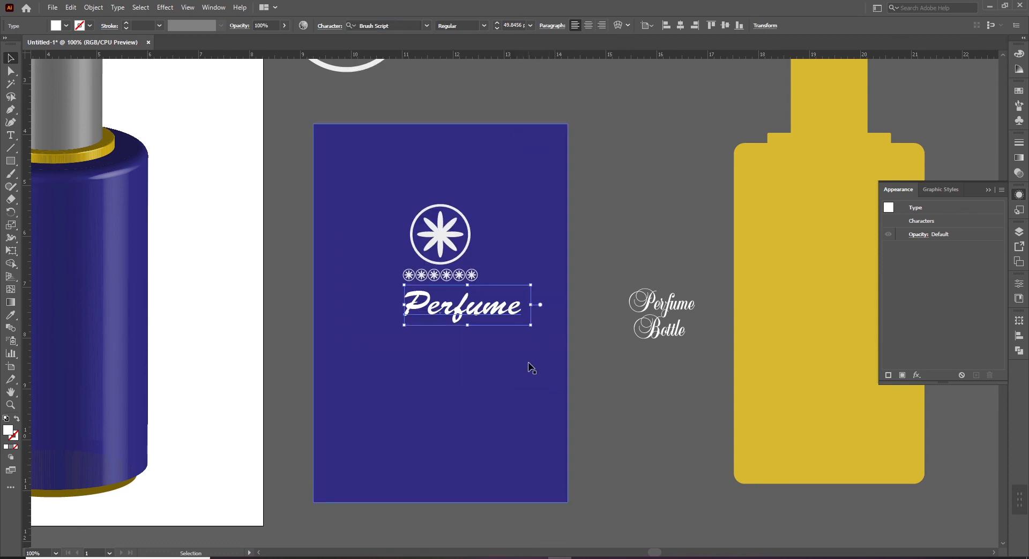
click(427, 28)
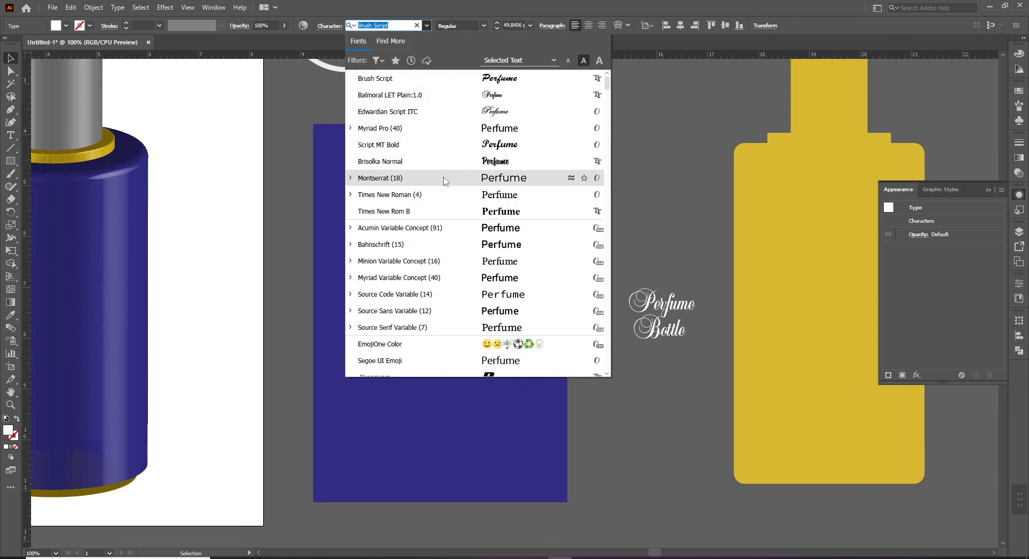
click(643, 245)
click(461, 306)
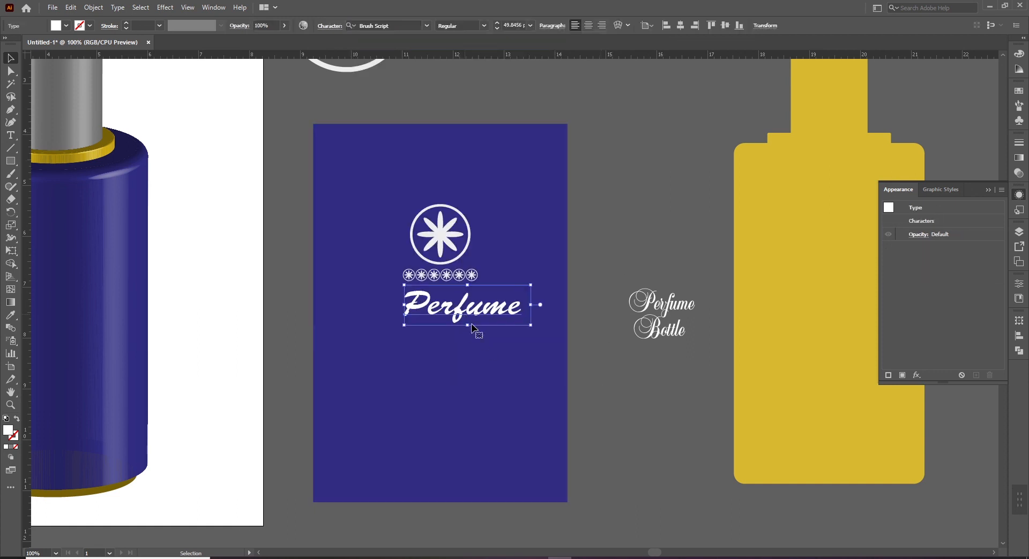
- Shrink the Brush Script "Perfume" to about 41.6 pt under the small logos and duplicate it directly below
key(ctrl+=)
drag(493, 326, 373, 307)
drag(475, 271, 442, 274)
drag(404, 314, 397, 335)
click(622, 179)
- Replace the wording of the lower Brush Script copy with "Bottle"
key(t)
click(399, 331)
key(ctrl+a)
text(Bottle)
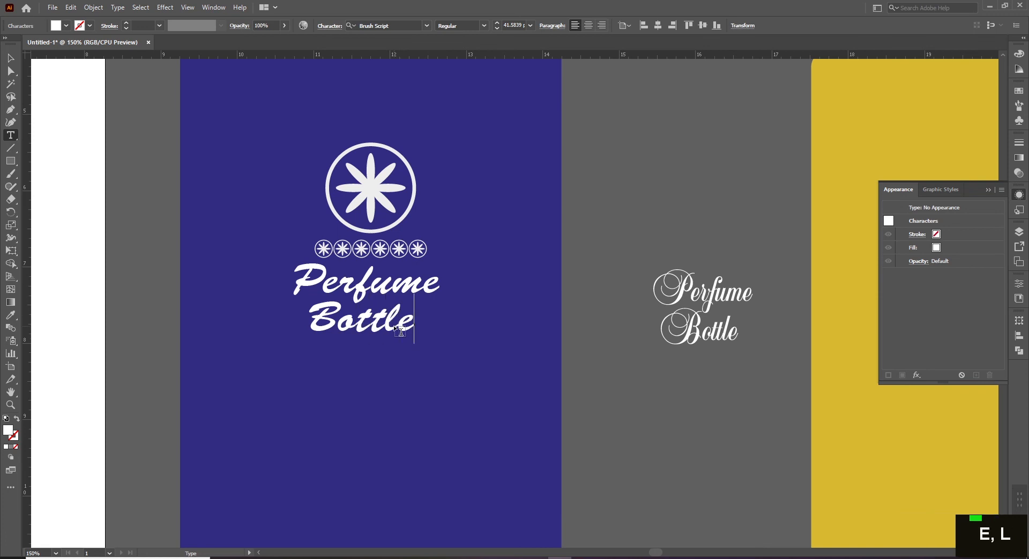
- Change the initial of the lower Brush Script word to a lowercase b
drag(328, 321, 272, 322)
key(BackSpace)
text(b)
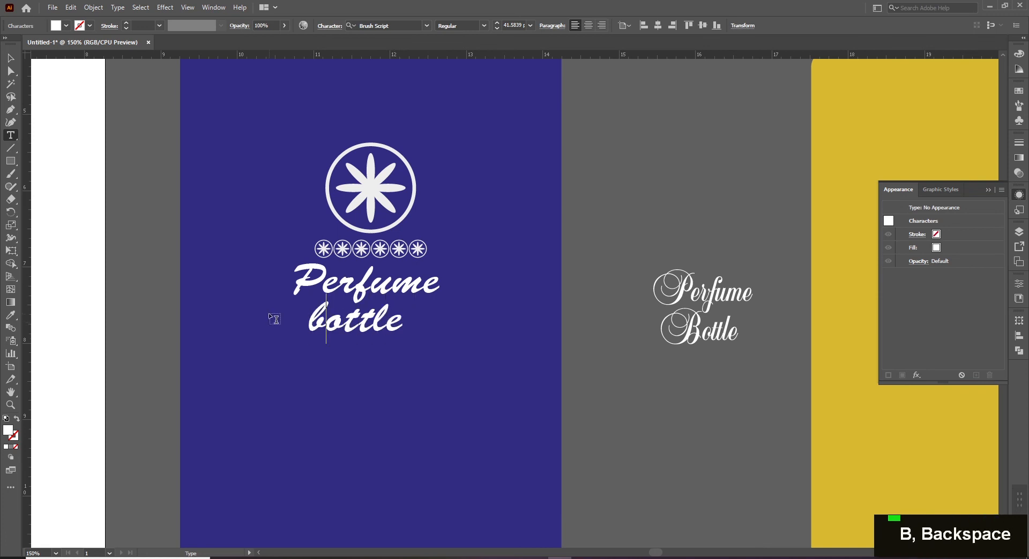
- Change the initial of the lower Brush Script word back to a capital B
key(BackSpace)
text(B)
key(Escape)
key(v)
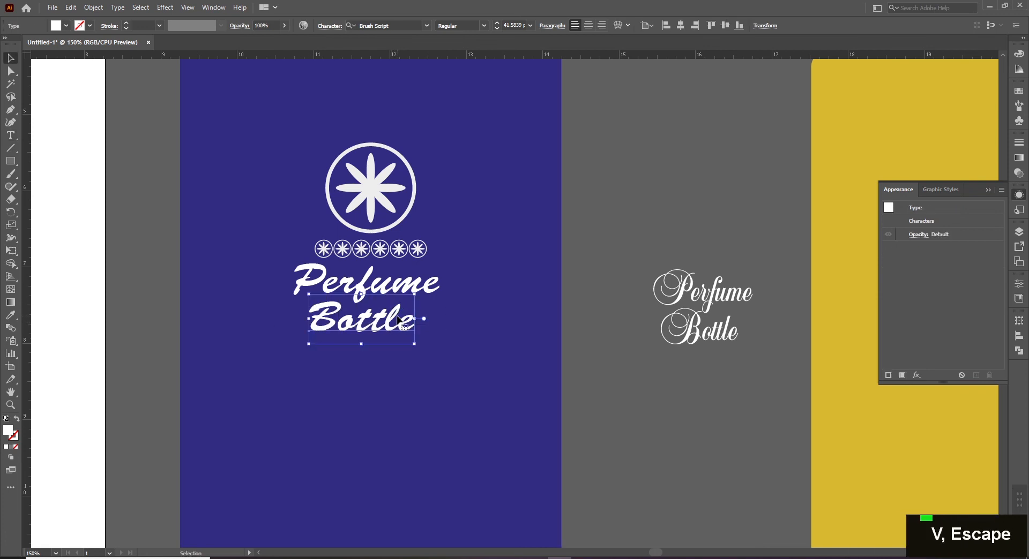
- Centre both Brush Script words and the flower logos horizontally on the blue rectangle
shift+click(426, 282)
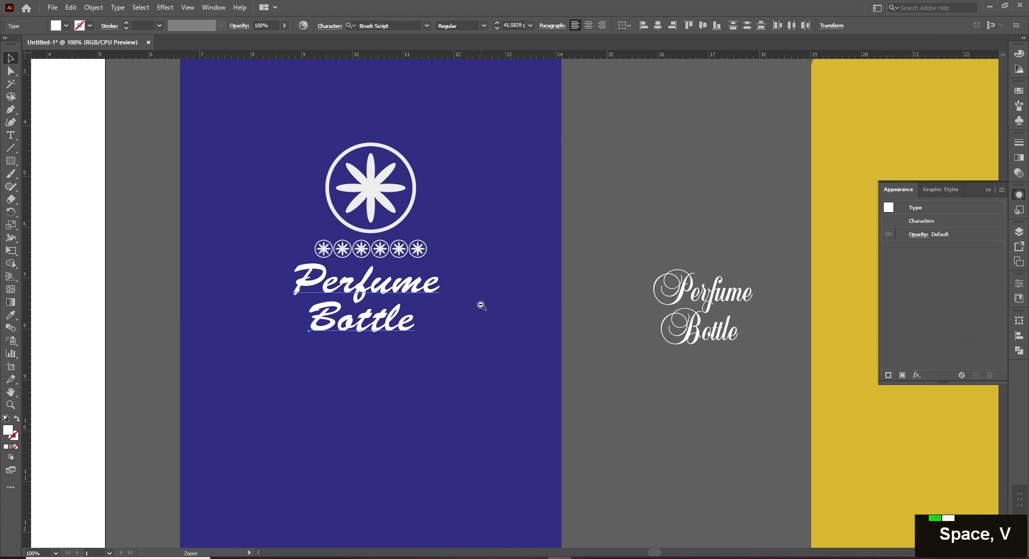
scroll(584, 296, down, 1)
key(space)
drag(634, 213, 518, 241)
drag(519, 171, 329, 333)
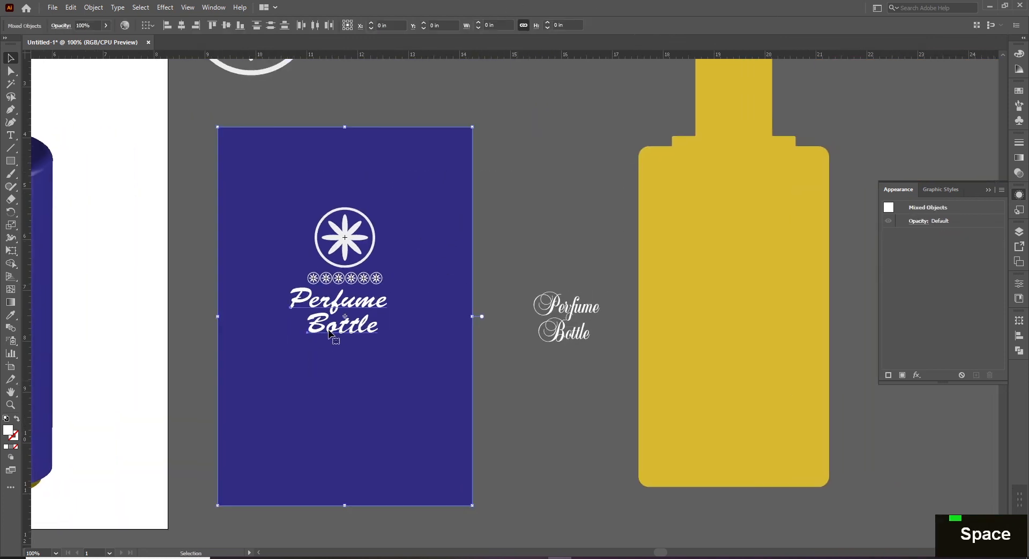
click(182, 25)
click(527, 218)
- Move the Brush Script "Perfume" and "Bottle" down together to open a gap under the row of small logos
click(369, 313)
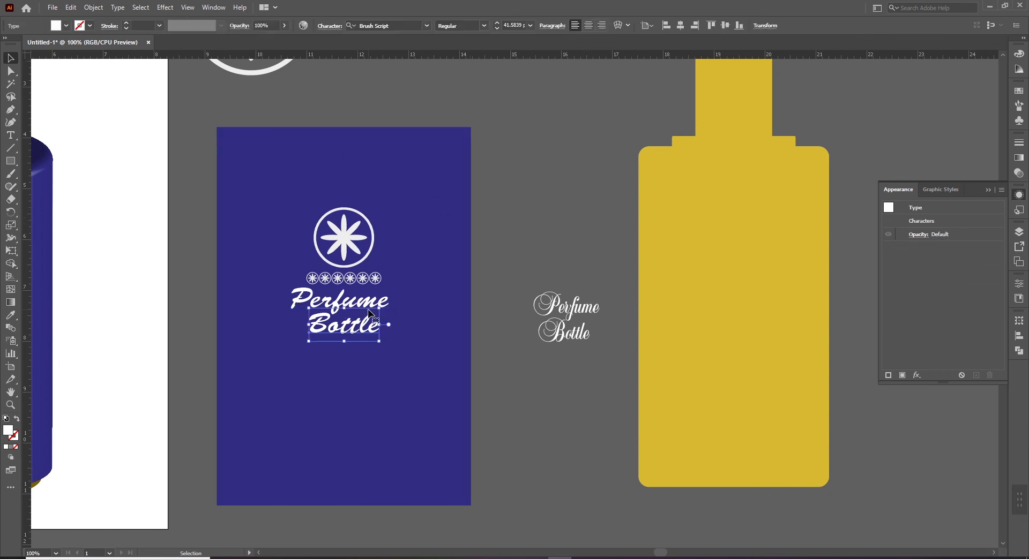
shift+click(367, 308)
key(shift+Down)
key(shift+Down)
key(shift+Down)
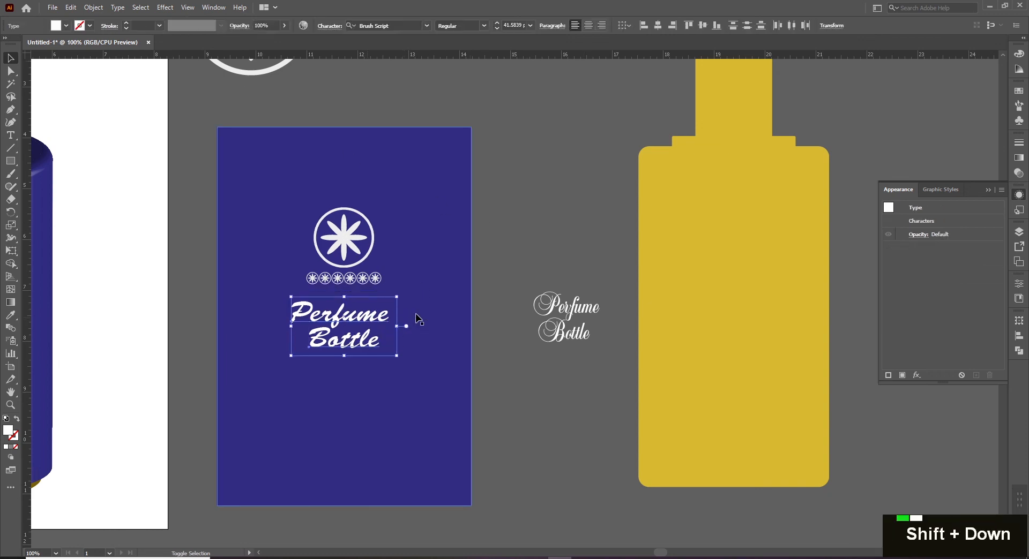
click(519, 250)
- Draw a thin white ellipse about 1.73 in wide and 0.06 in high just below the row of small logos
drag(402, 264, 526, 235)
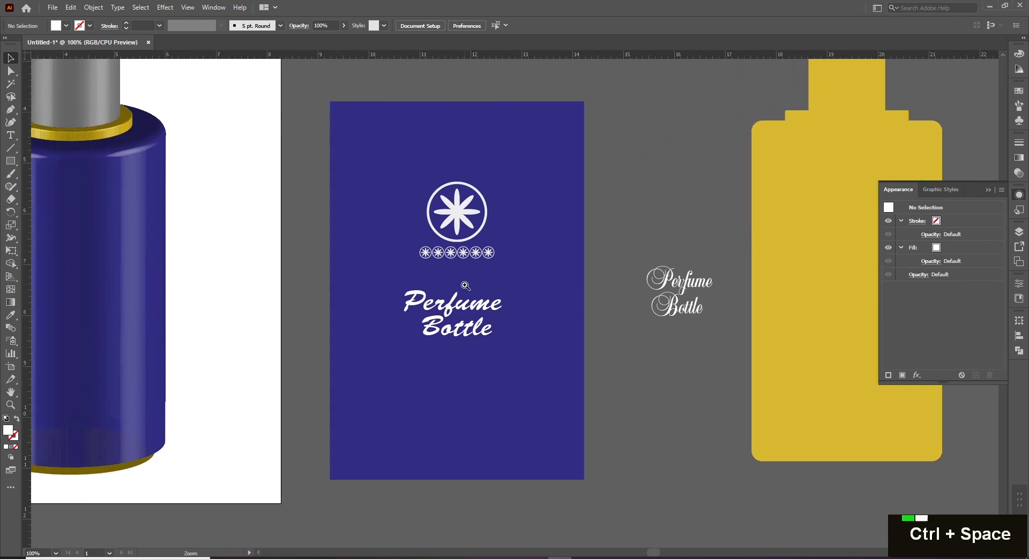
ctrl+click(411, 302)
drag(411, 301, 402, 304)
key(m)
key(l)
drag(422, 274, 555, 279)
drag(690, 279, 538, 286)
key(v)
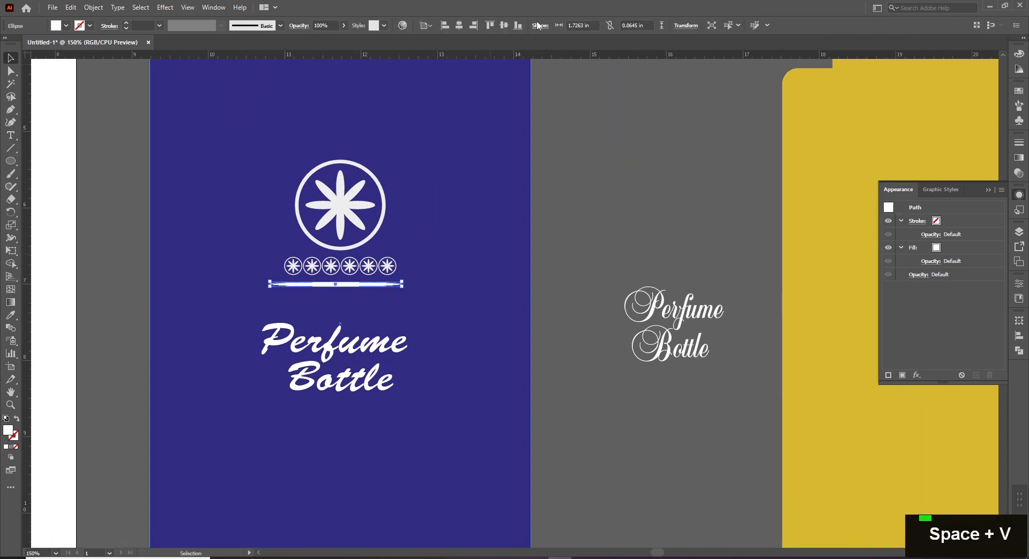
- Centre the thin ellipse horizontally with the rectangle, logos and text of the label
click(459, 27)
key(ctrl+z)
key(v)
drag(555, 149, 411, 33)
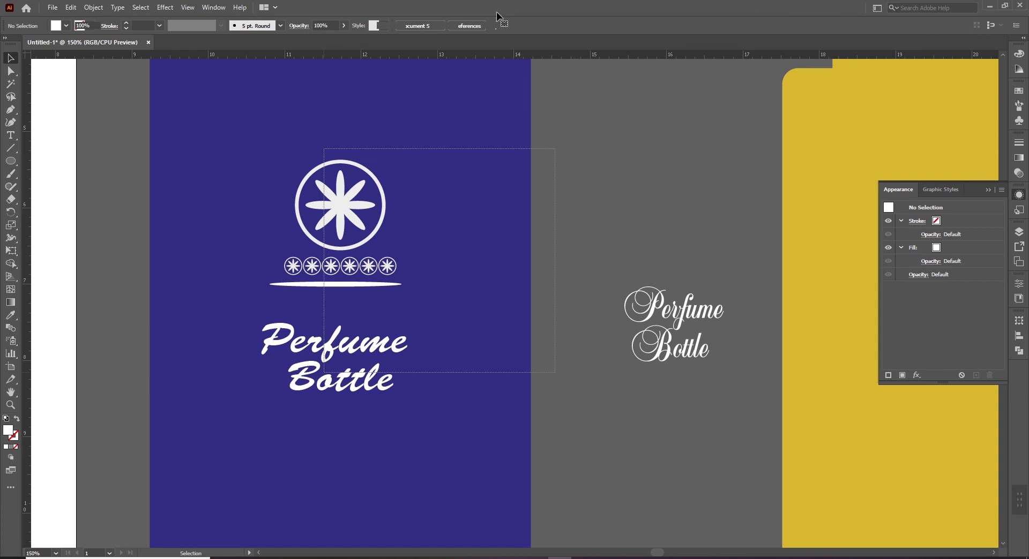
drag(496, 12, 497, 13)
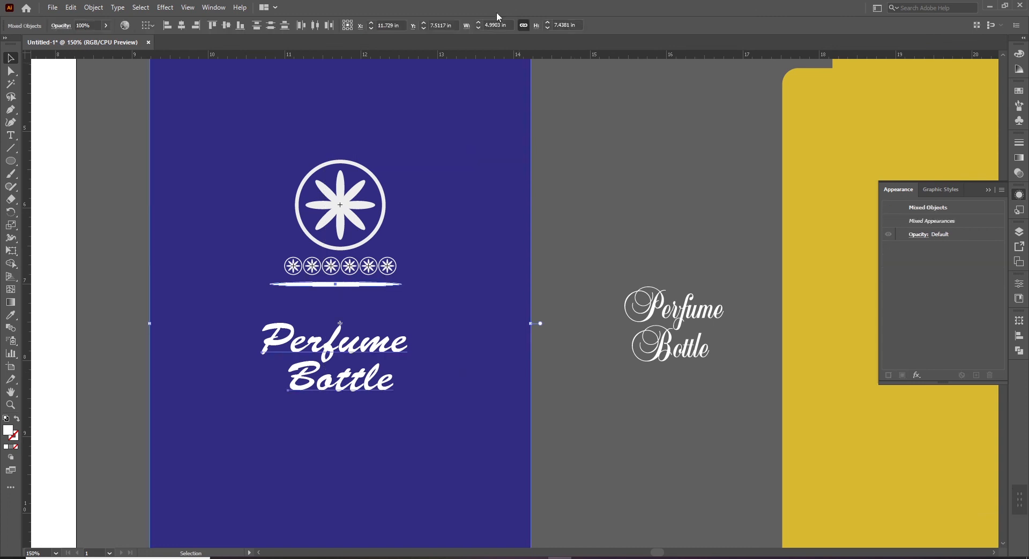
click(182, 28)
click(616, 210)
drag(611, 213, 627, 214)
- Fill the thin ellipse with a light grey swatch
click(292, 284)
click(66, 25)
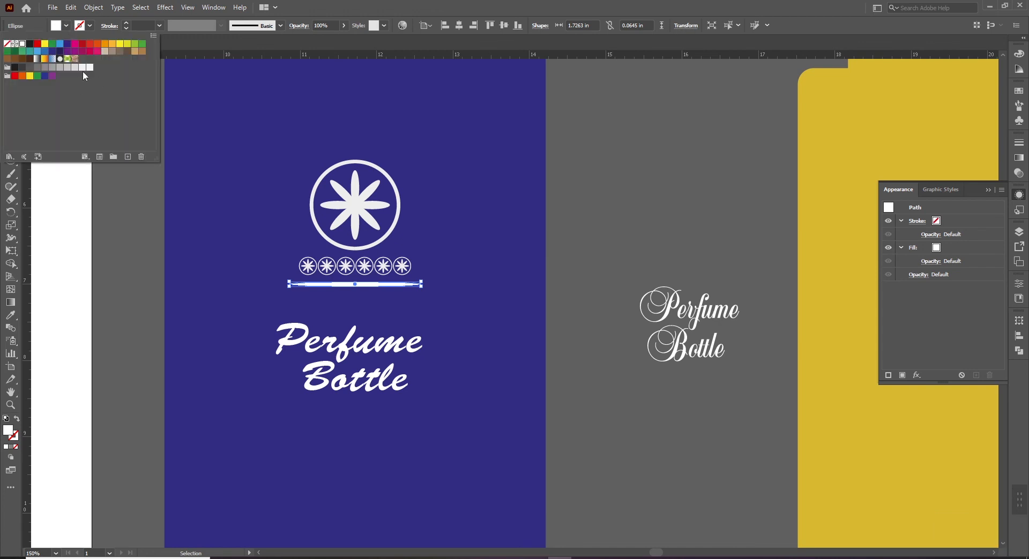
click(67, 68)
click(134, 248)
drag(147, 262, 156, 329)
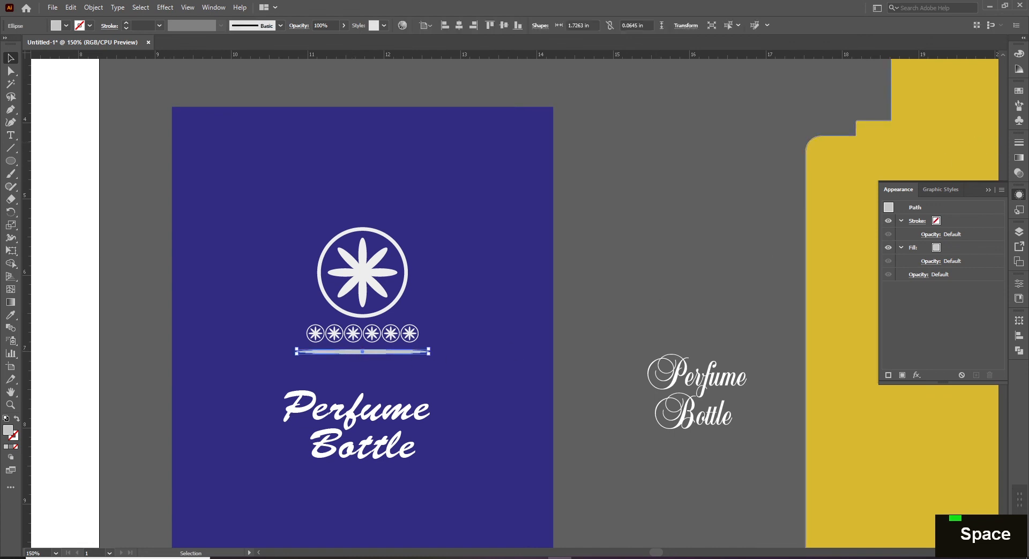
- Try the Lighten and Multiply blend modes on the grey ellipse
click(1019, 173)
click(908, 155)
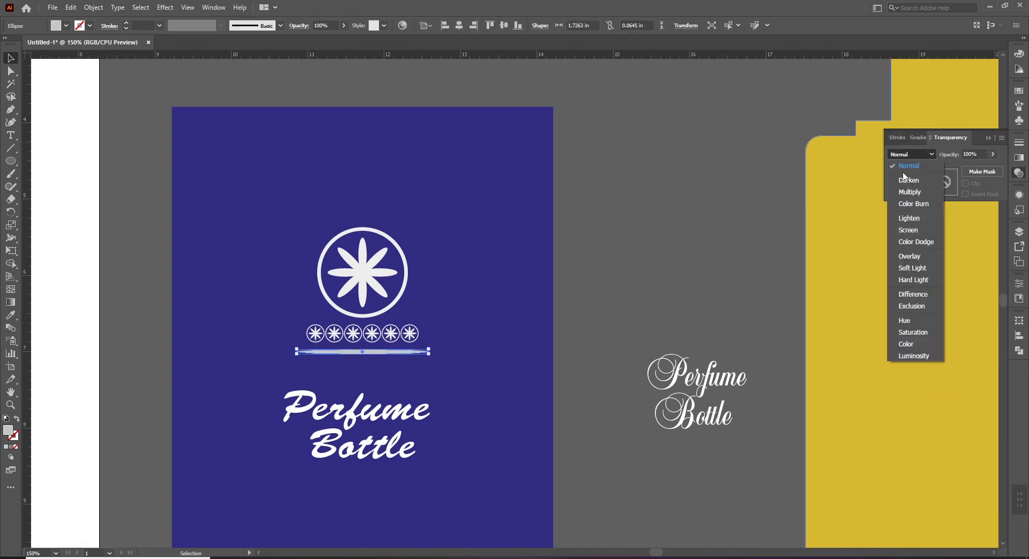
click(909, 218)
click(670, 305)
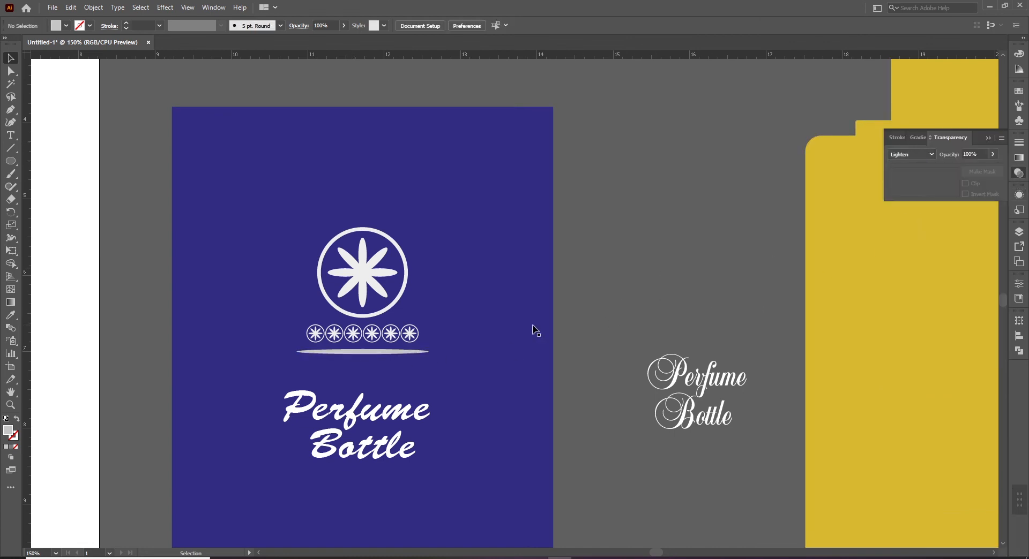
click(365, 352)
click(922, 155)
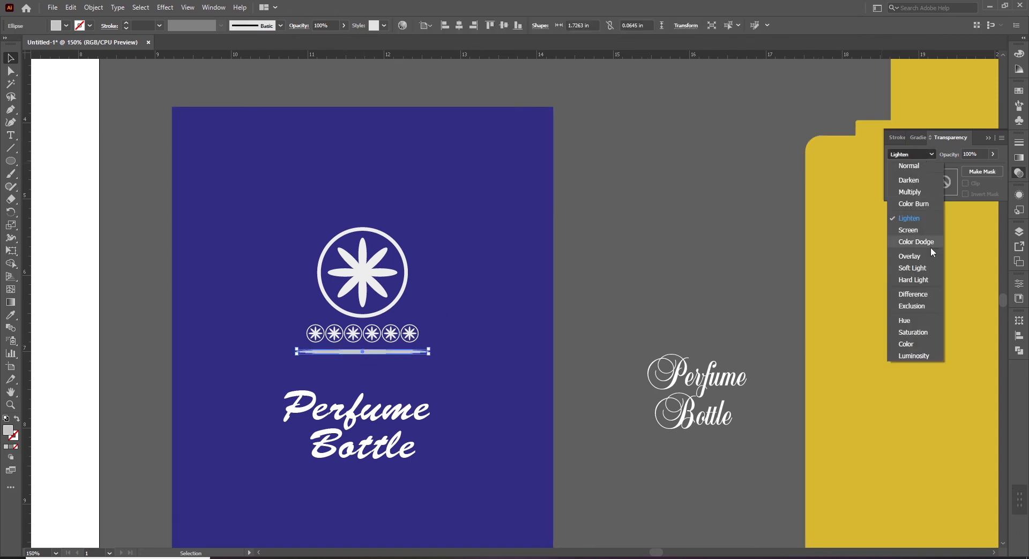
click(926, 192)
click(651, 298)
click(378, 353)
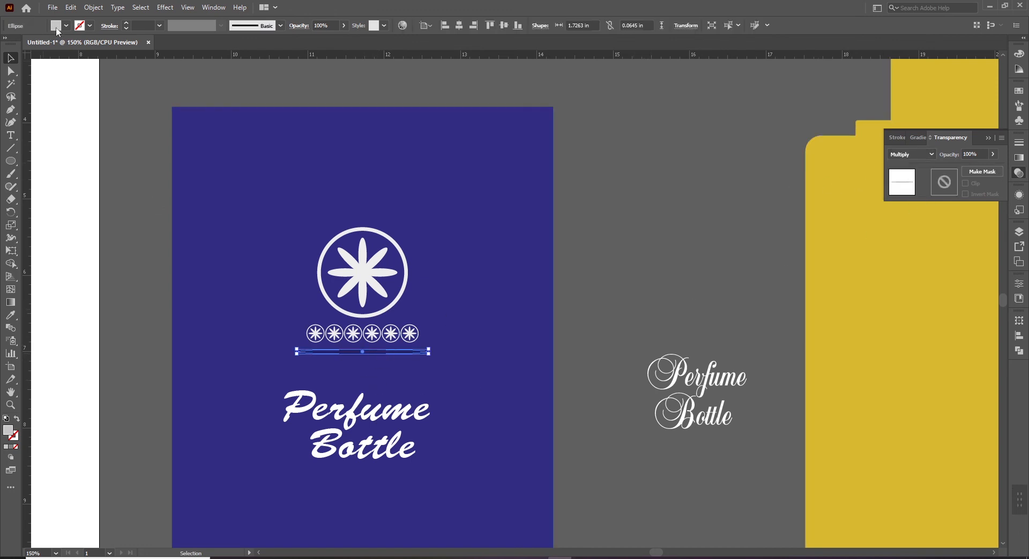
- Set the blend mode of the thin ellipse to Soft Light
click(930, 154)
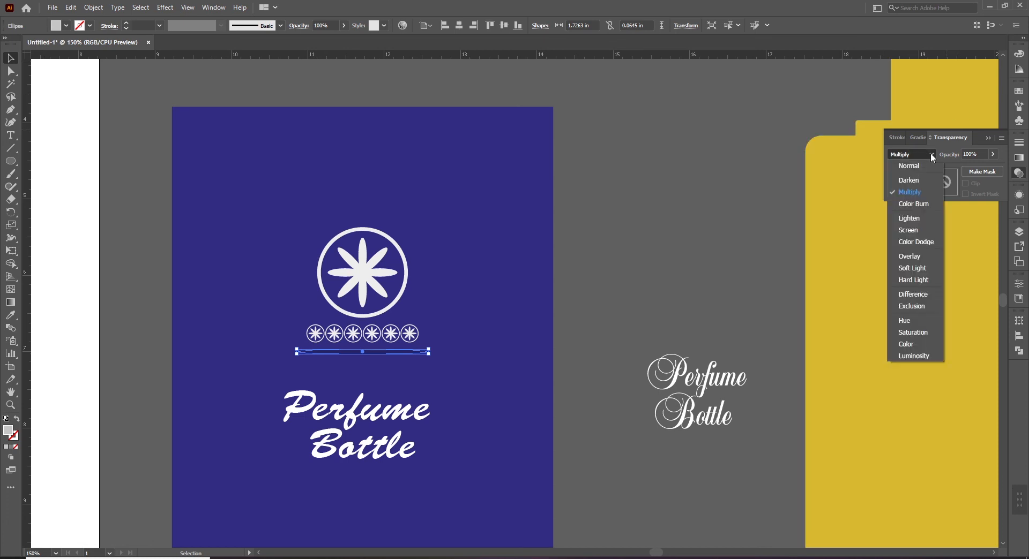
click(925, 268)
click(664, 302)
click(384, 357)
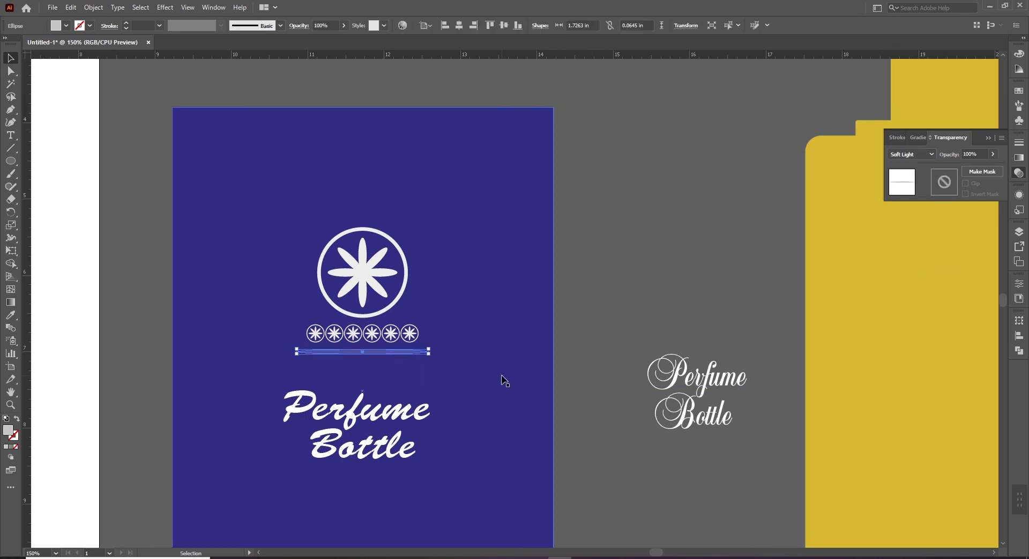
click(671, 258)
- Move the two Brush Script words up close under the ellipse and group them
drag(391, 407, 393, 380)
key(ctrl+z)
key(ctrl+g)
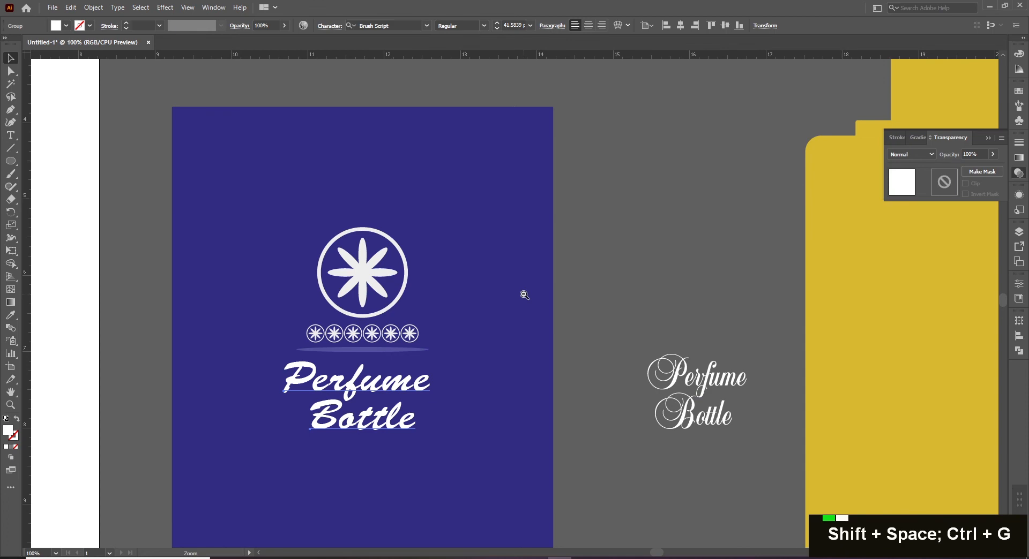
alt+click(524, 295)
- Shrink the large flower logo on the label proportionally to about 1 in wide
drag(445, 285, 641, 218)
key(v)
click(560, 214)
drag(576, 190, 577, 192)
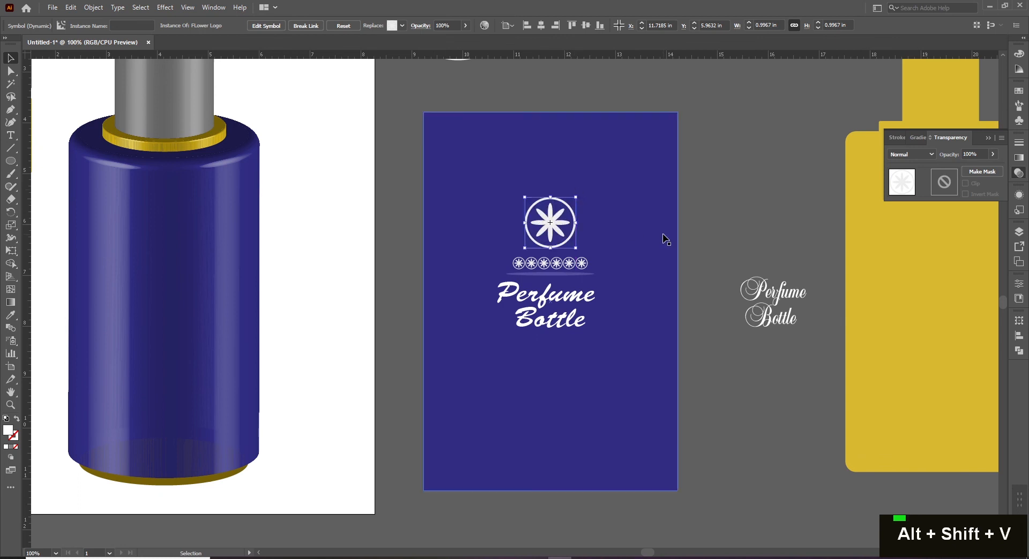
click(783, 227)
- Group the blue rectangle with all its logos, ellipse and script text
drag(745, 233, 716, 251)
drag(510, 131, 450, 407)
drag(394, 221, 498, 226)
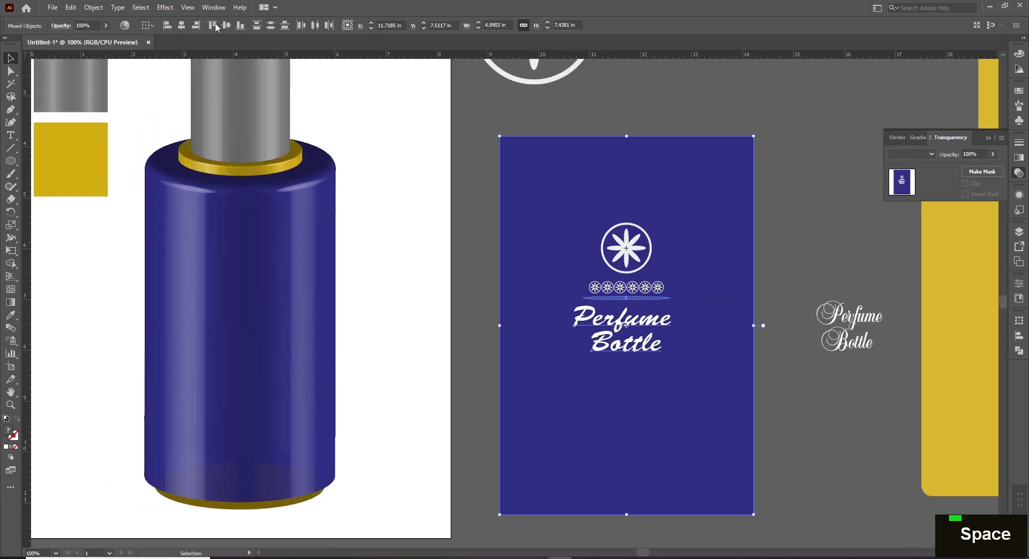
ctrl+alt+click(425, 294)
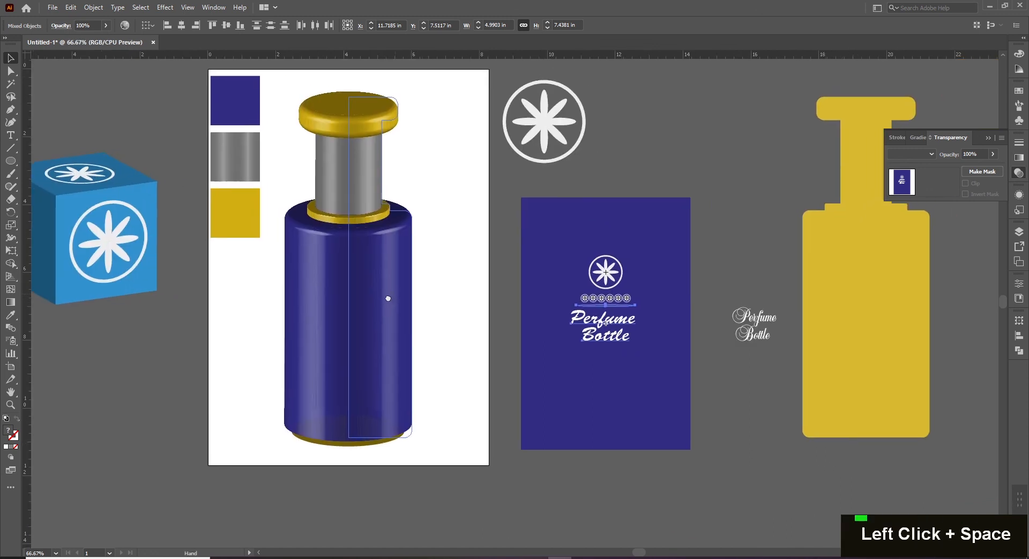
key(ctrl+g)
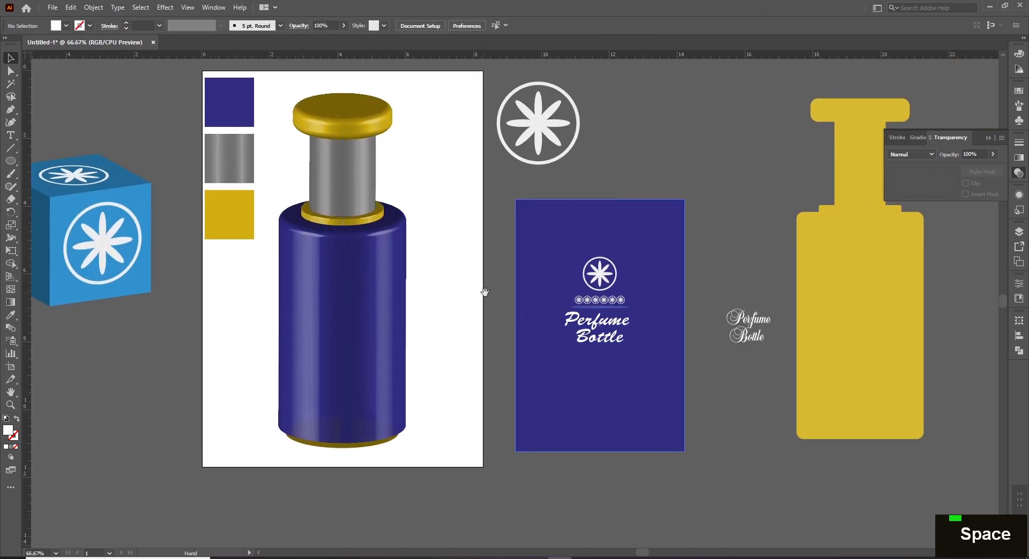
drag(540, 304, 546, 337)
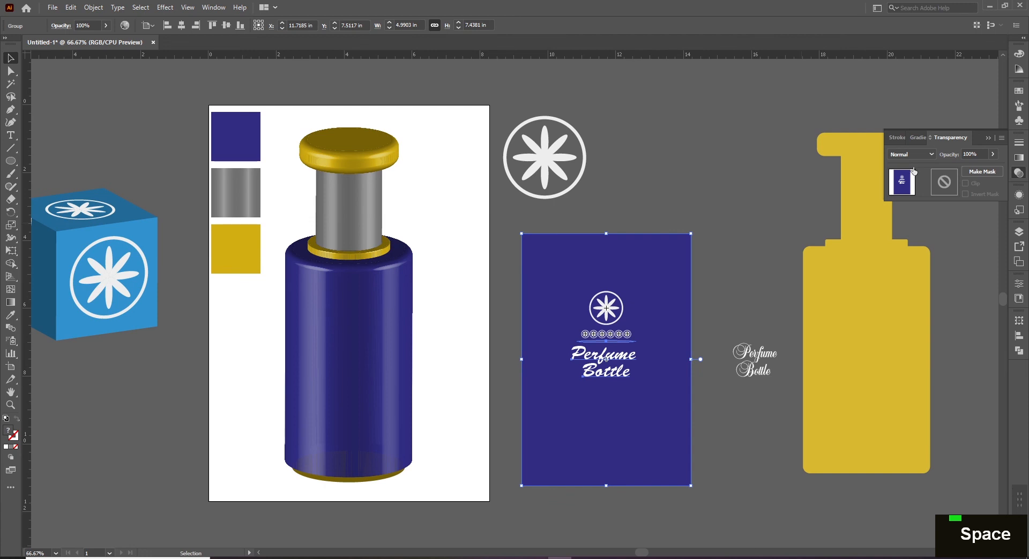
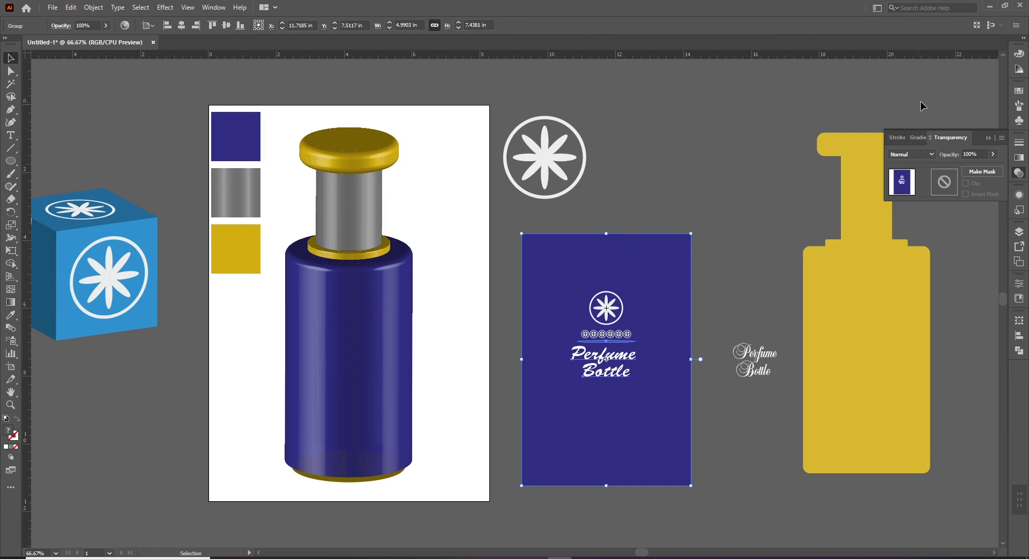
- Save the grouped label as a dynamic movie clip symbol named "Logo & Color"
click(1019, 119)
drag(604, 294, 943, 126)
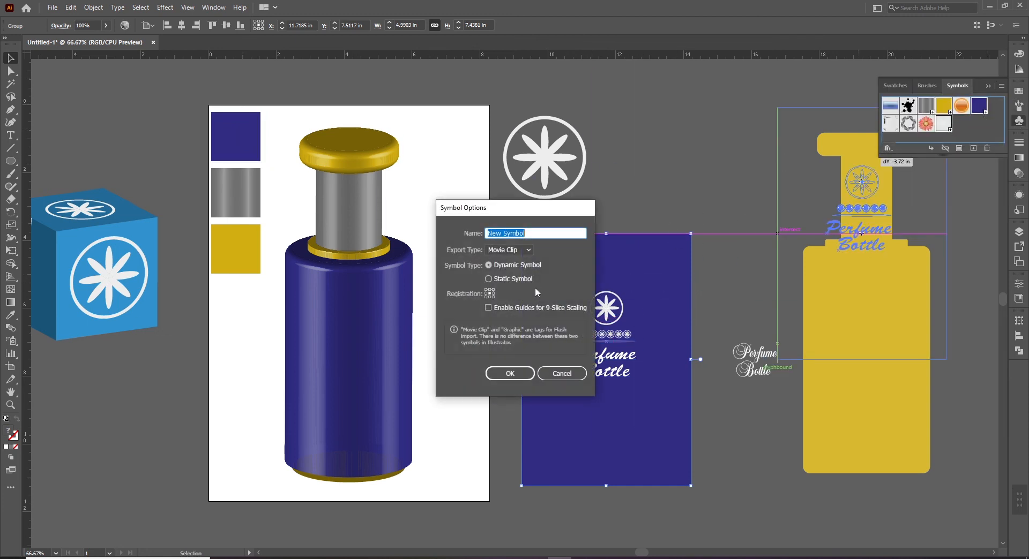
text(Logo)
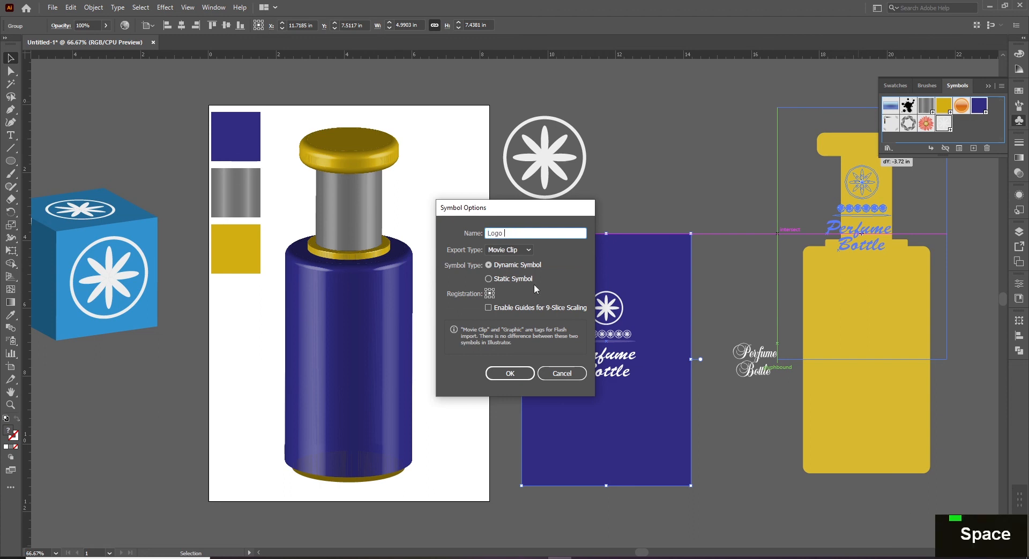
text(& Color)
click(505, 374)
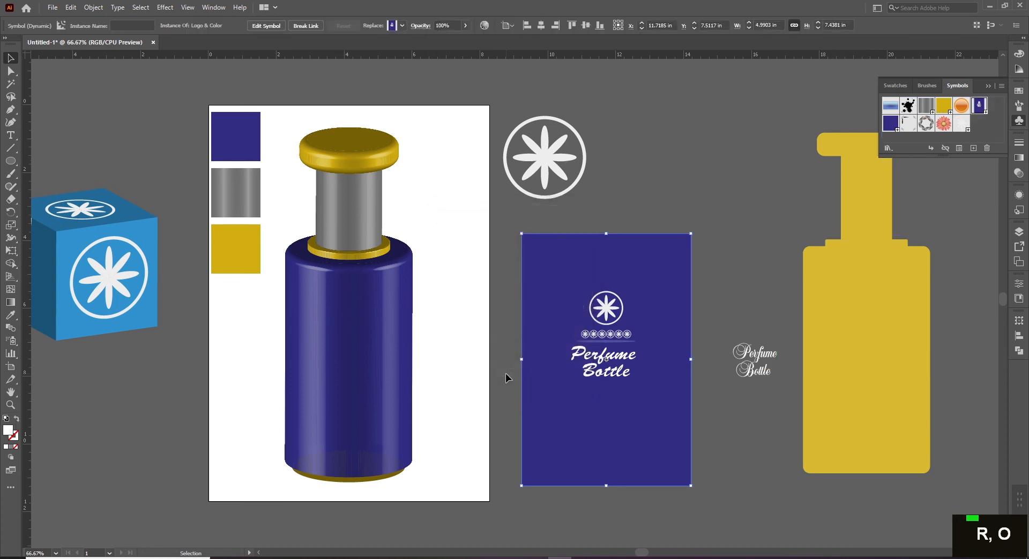
click(506, 374)
- Reopen the 3D Revolve effect of the perfume bottle and bring up its Map Art settings
click(387, 307)
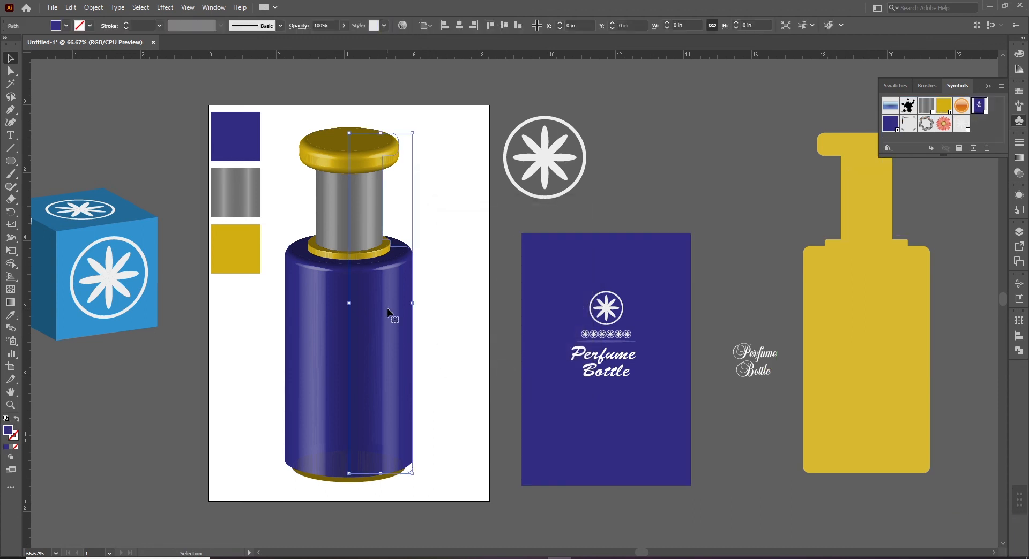
click(1019, 194)
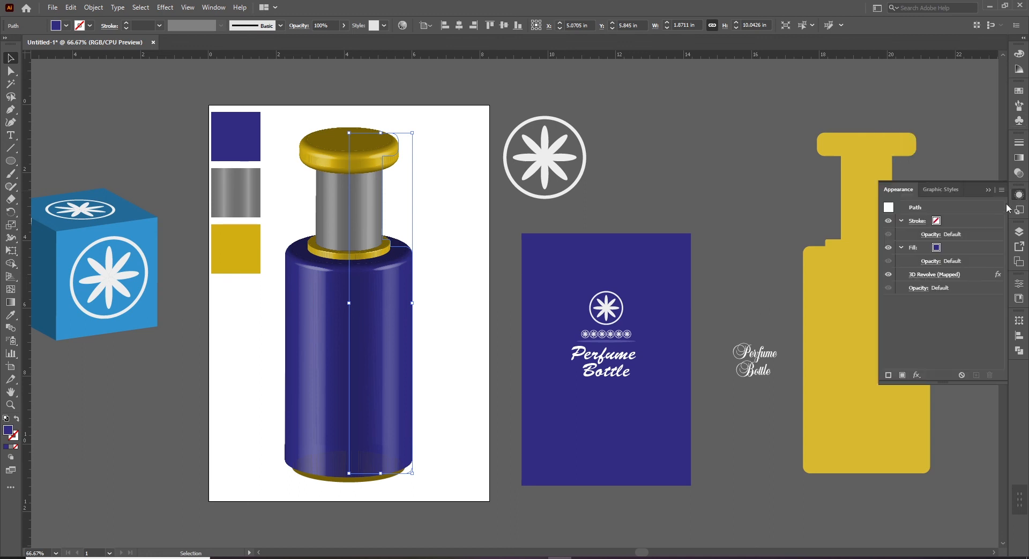
click(936, 275)
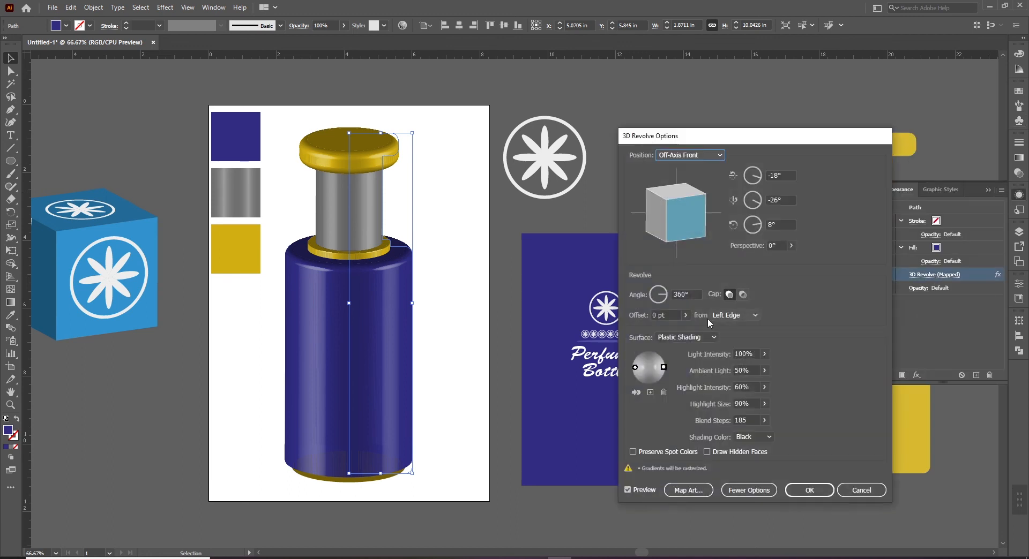
click(688, 490)
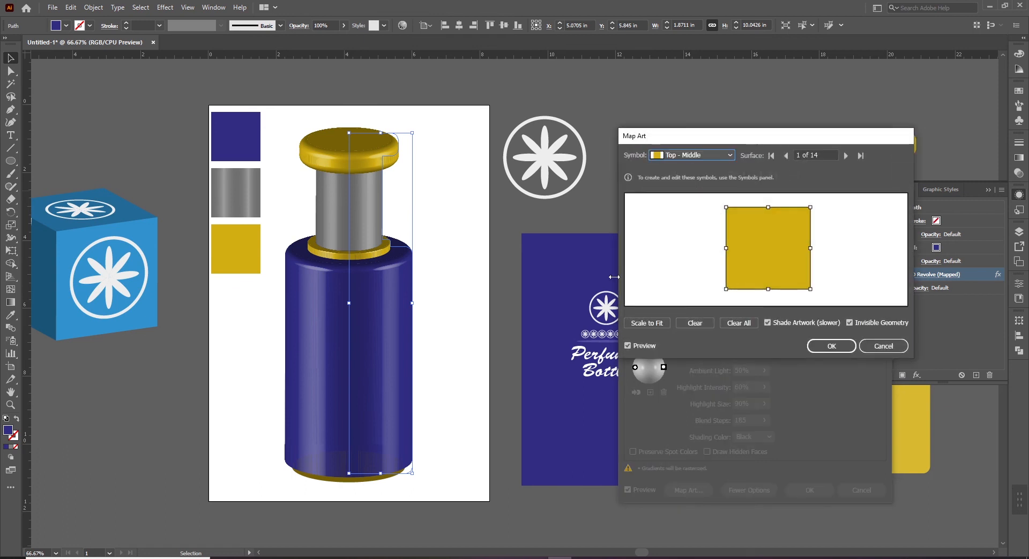
- Try to map the Main Color symbol onto surface 3 of 14 and stretch it over the strip, clearing the skewed artwork
click(844, 156)
click(846, 156)
click(846, 156)
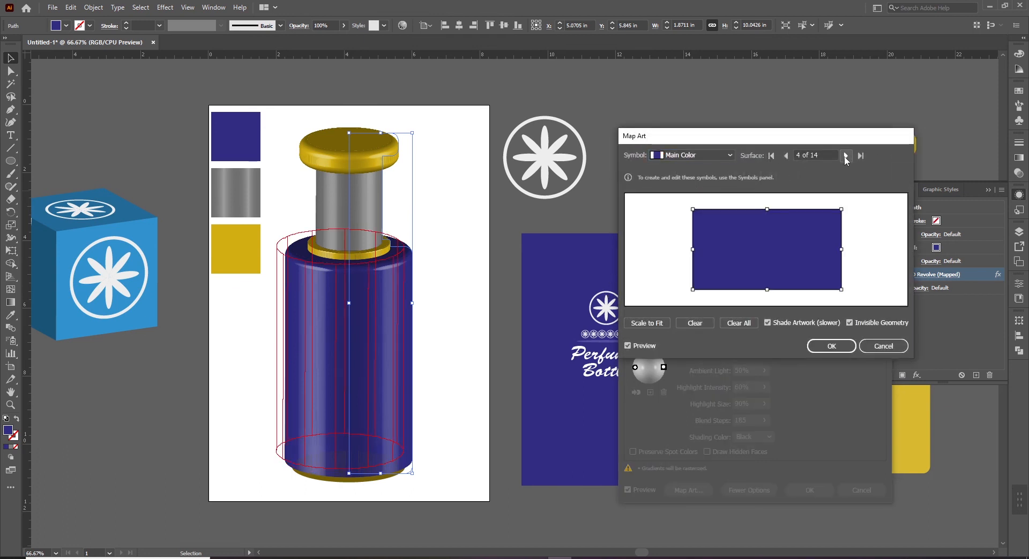
click(786, 156)
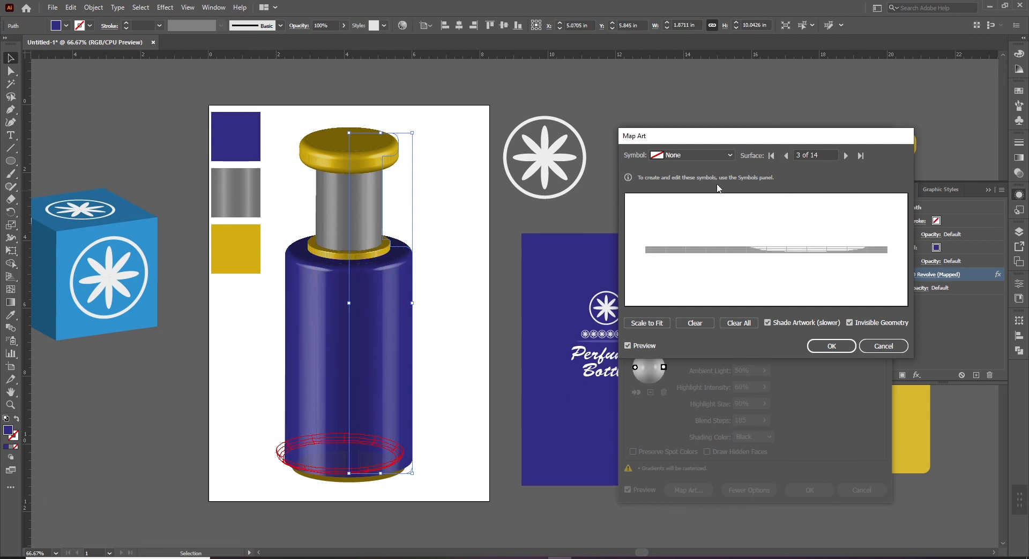
click(687, 156)
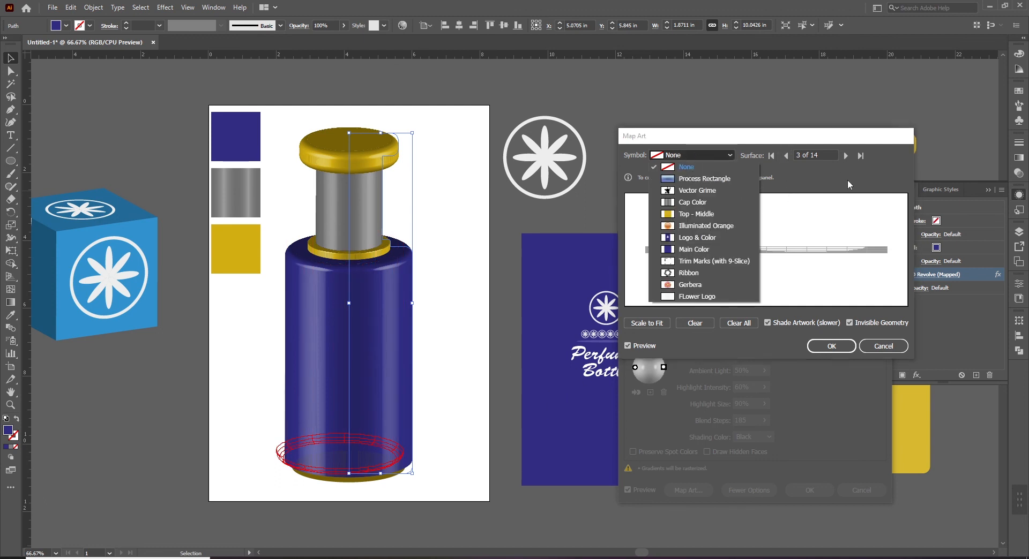
click(849, 179)
click(712, 152)
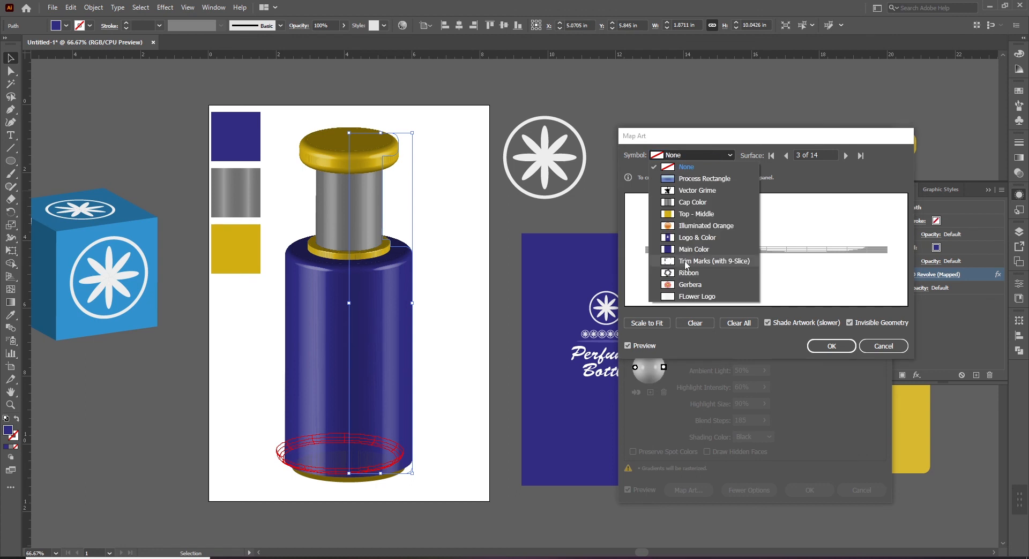
click(694, 249)
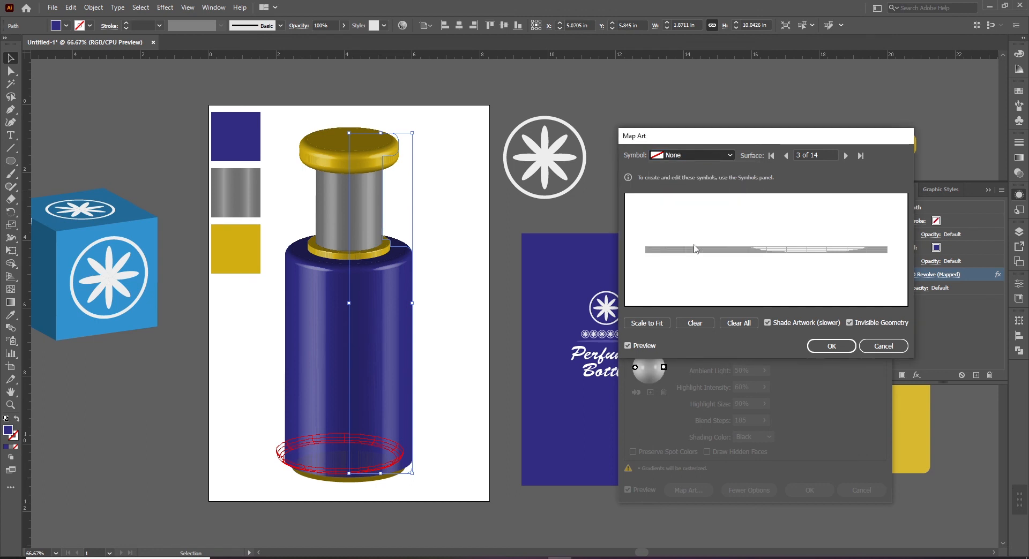
drag(781, 250, 891, 250)
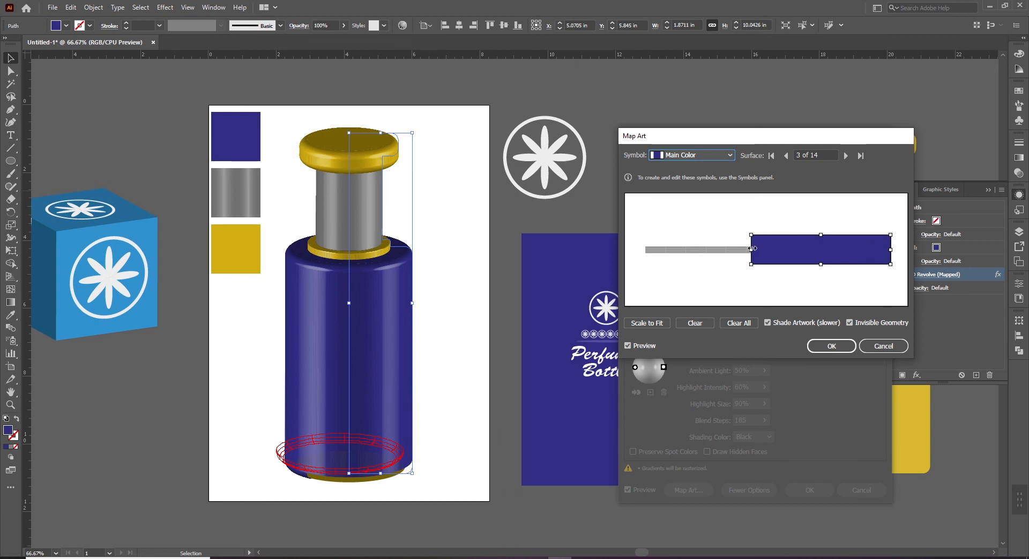
drag(752, 248, 678, 249)
key(ctrl+z)
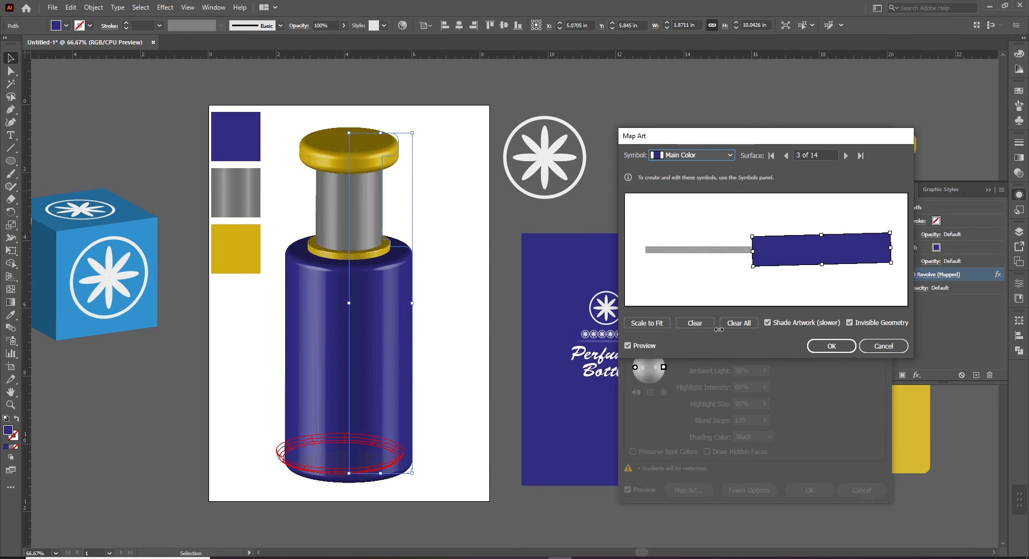
click(691, 326)
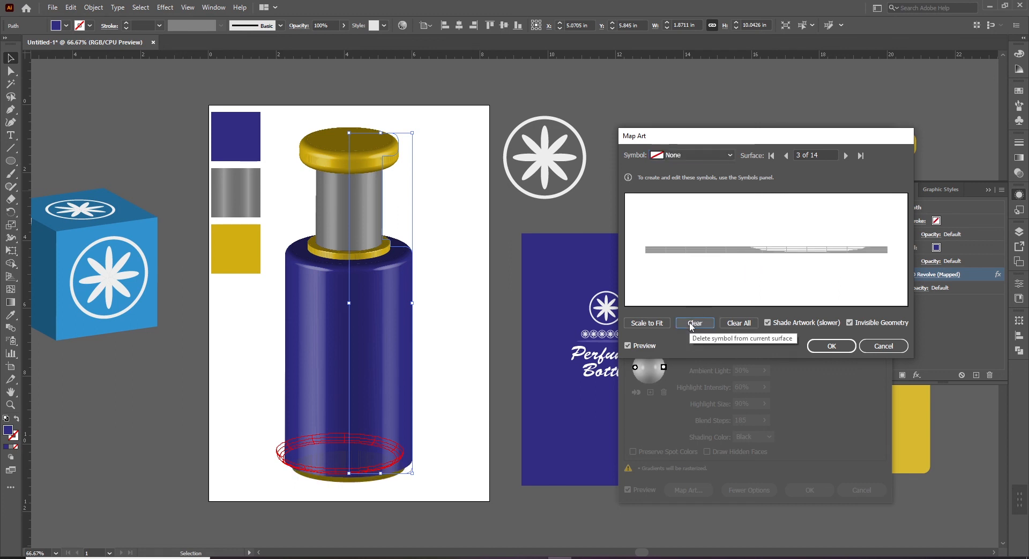
- Map the Main Color symbol onto surface 3 and widen it both ways to cover the whole strip
click(696, 155)
click(694, 249)
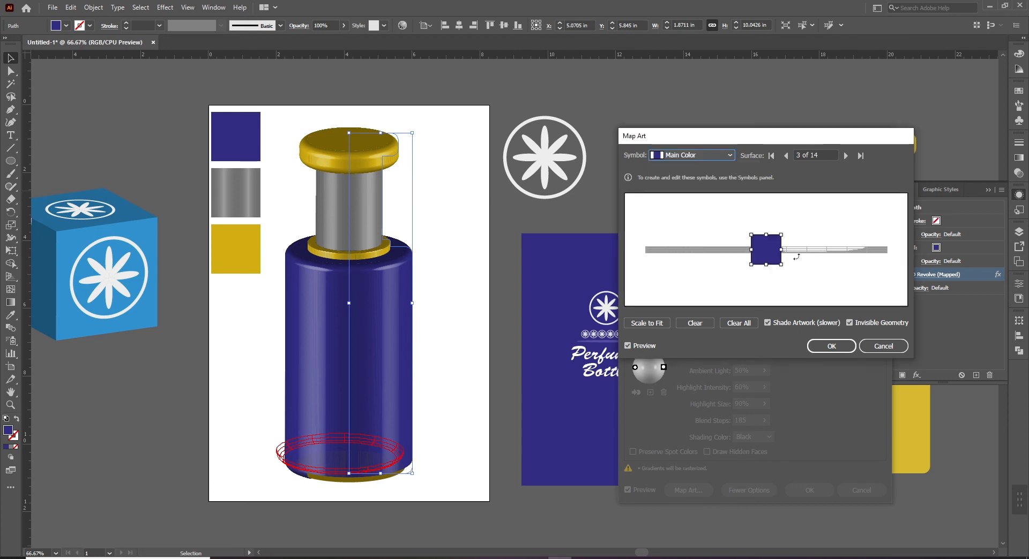
drag(782, 250, 888, 250)
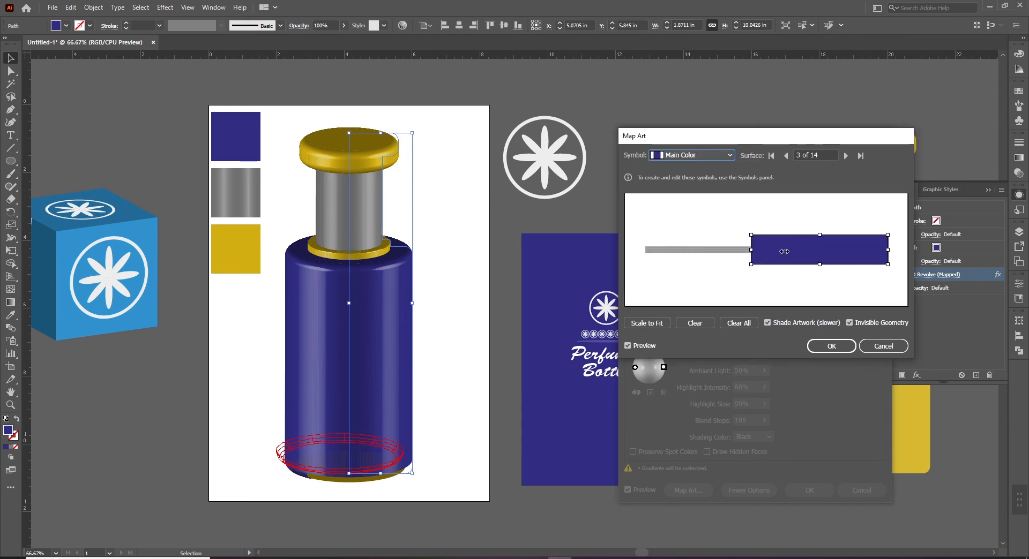
drag(751, 251, 642, 253)
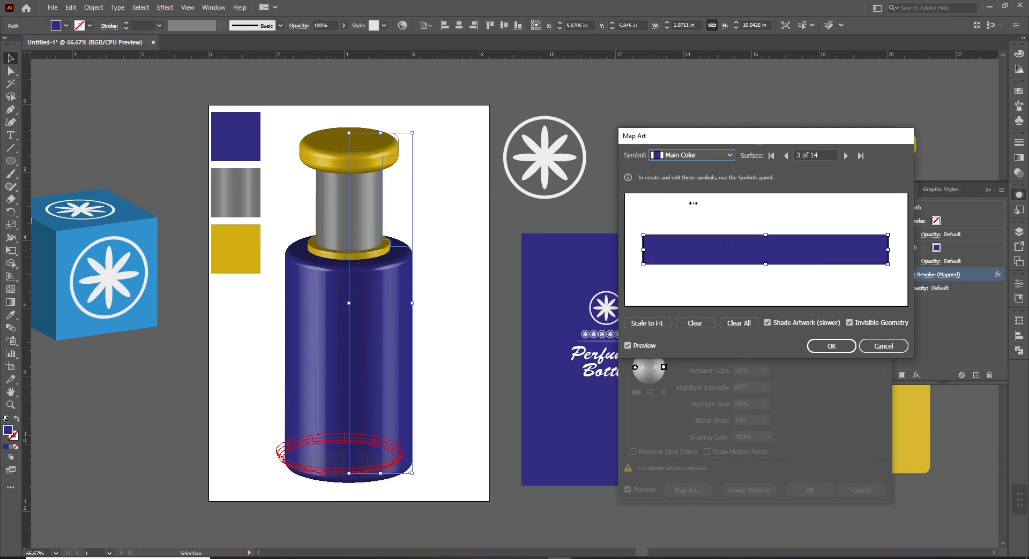
- Try to map the Logo & Color symbol onto surface 4 and resize it, cancelling the Map Art changes
click(845, 156)
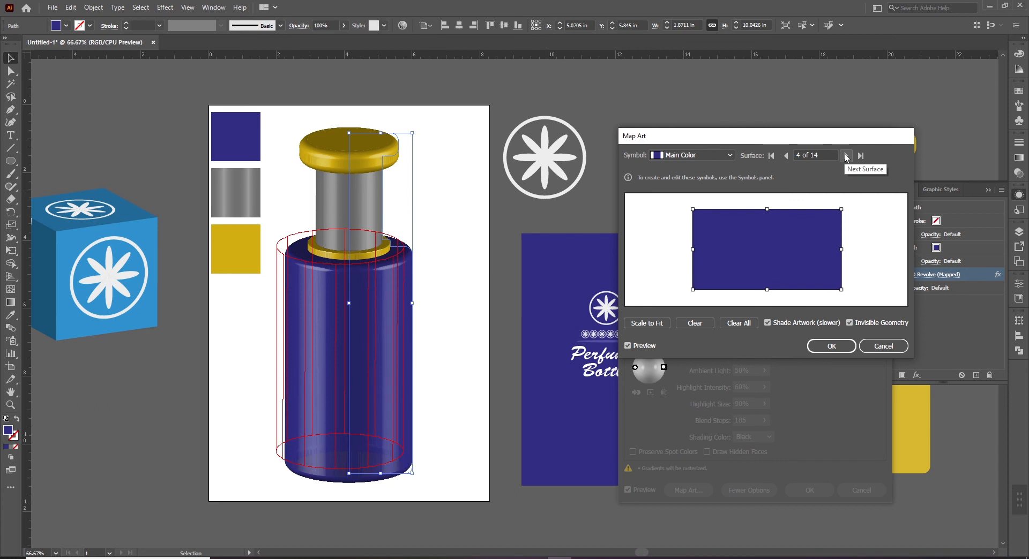
click(705, 154)
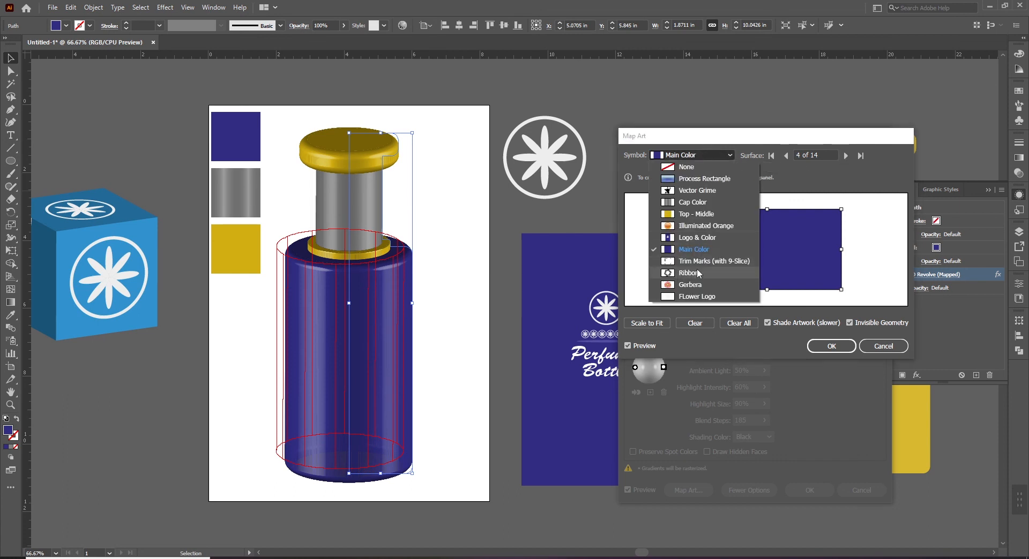
click(693, 249)
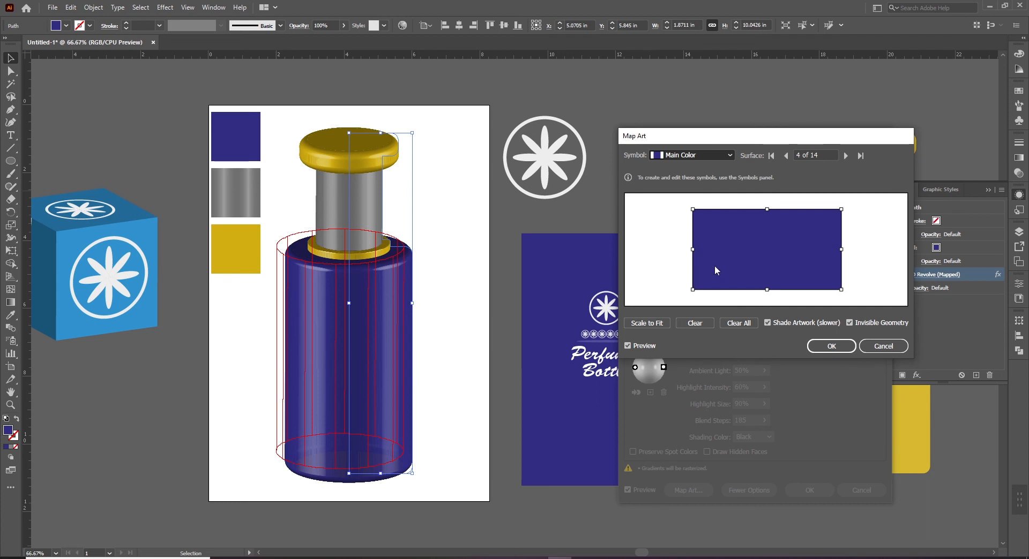
key(Down)
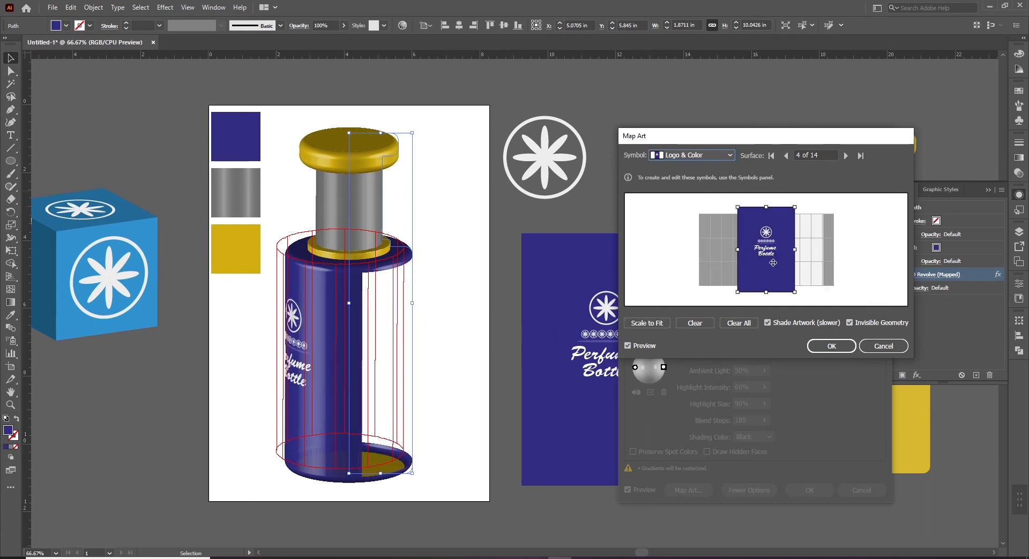
mouse_move(795, 208)
mouse_down()
mouse_move(811, 196)
mouse_move(793, 303)
mouse_move(805, 183)
mouse_move(802, 204)
mouse_move(838, 193)
mouse_move(777, 206)
mouse_up()
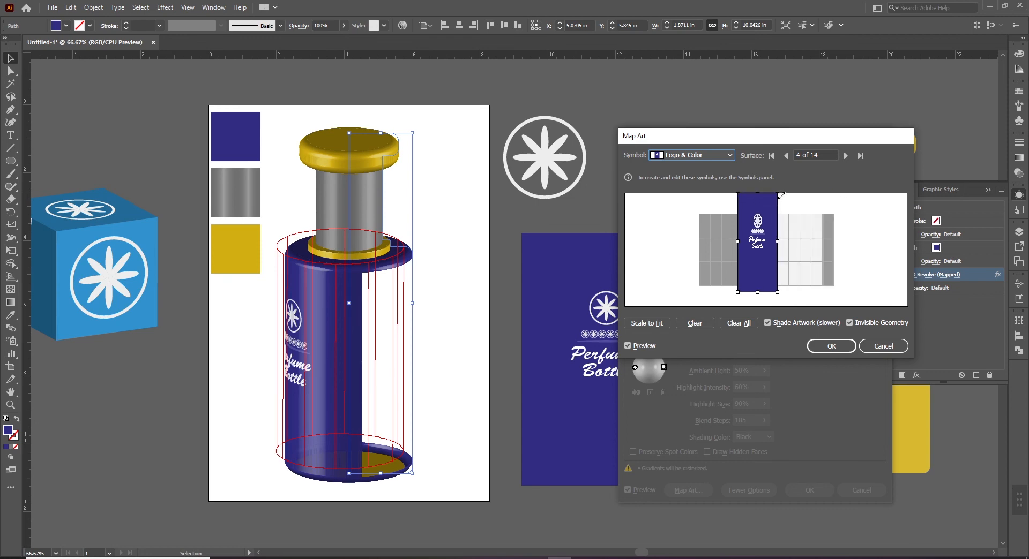
key(Escape)
- Reopen the Map Art settings and assign the Logo & Color symbol to surface 4 of 14, the bottle's body
click(700, 491)
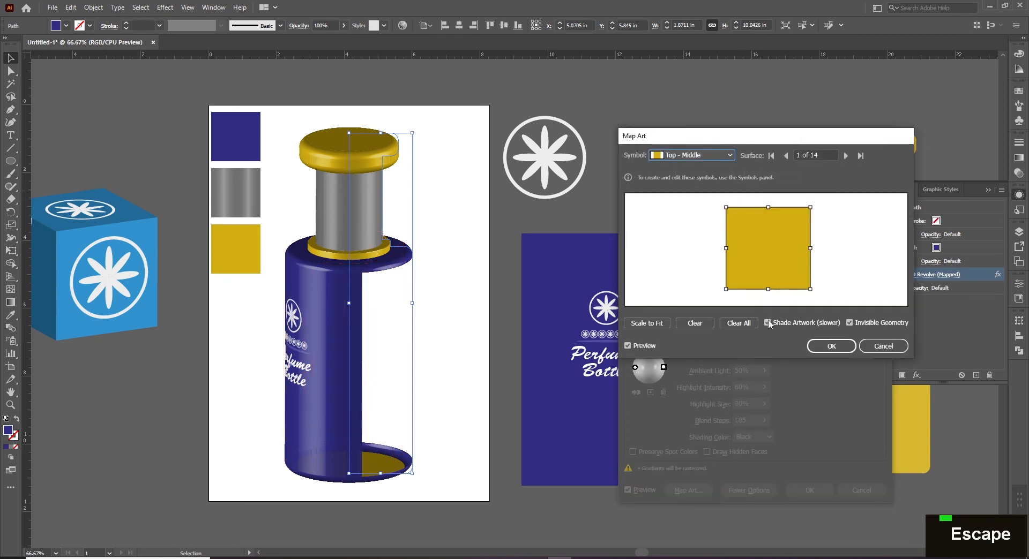
click(846, 154)
click(847, 154)
click(847, 153)
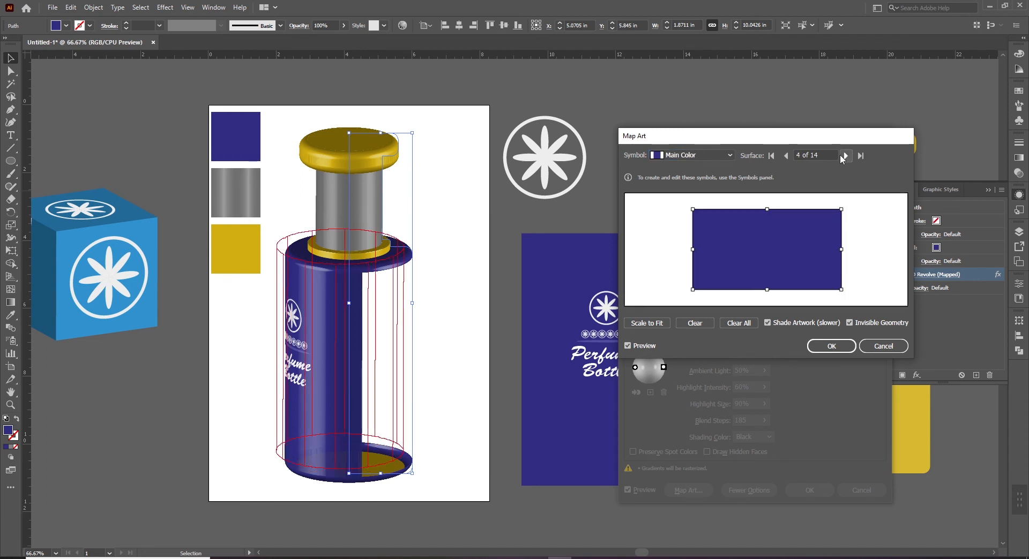
click(711, 153)
click(710, 153)
click(711, 153)
click(688, 248)
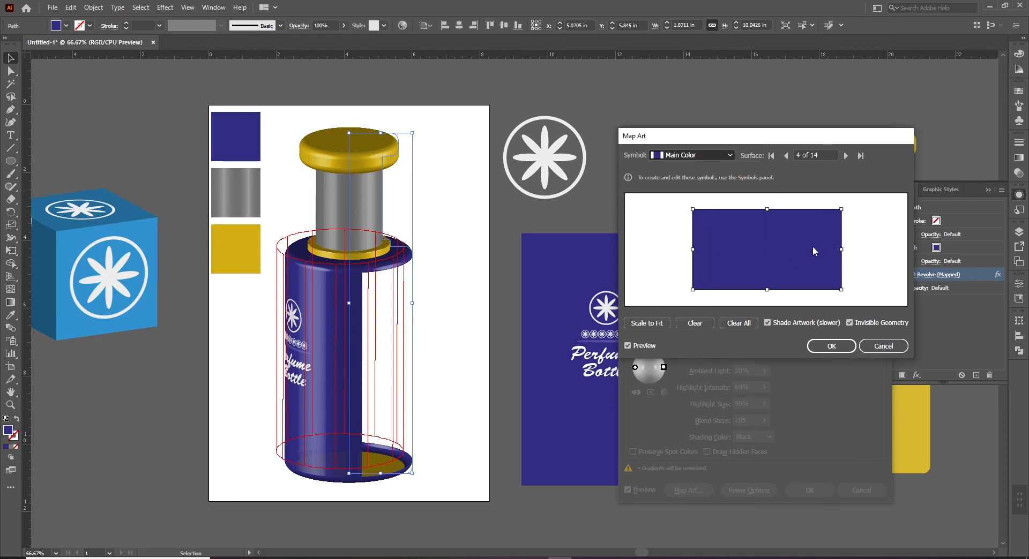
key(Down)
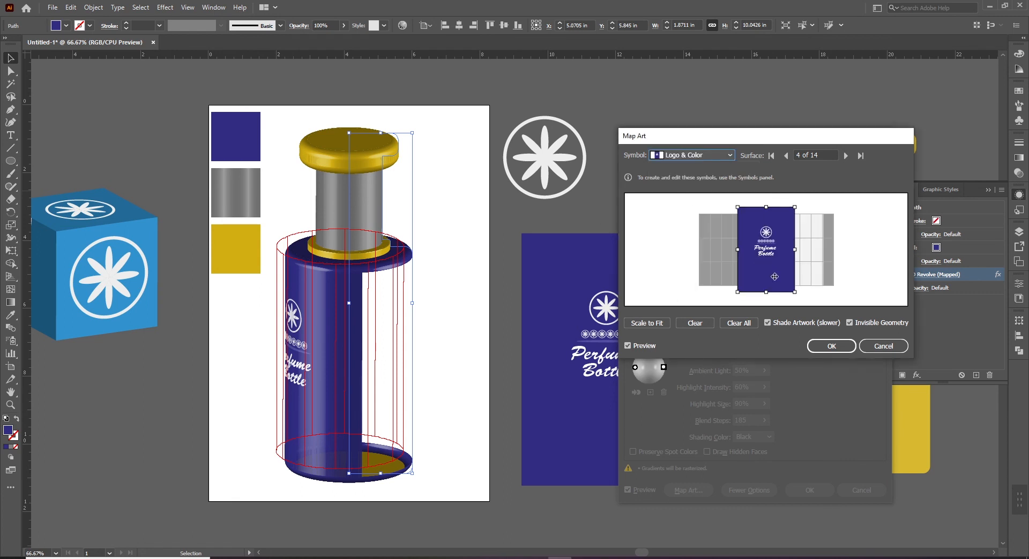
- Move the Logo & Color artwork onto the body's visible light area and enlarge it proportionally to cover that area
drag(768, 275, 783, 274)
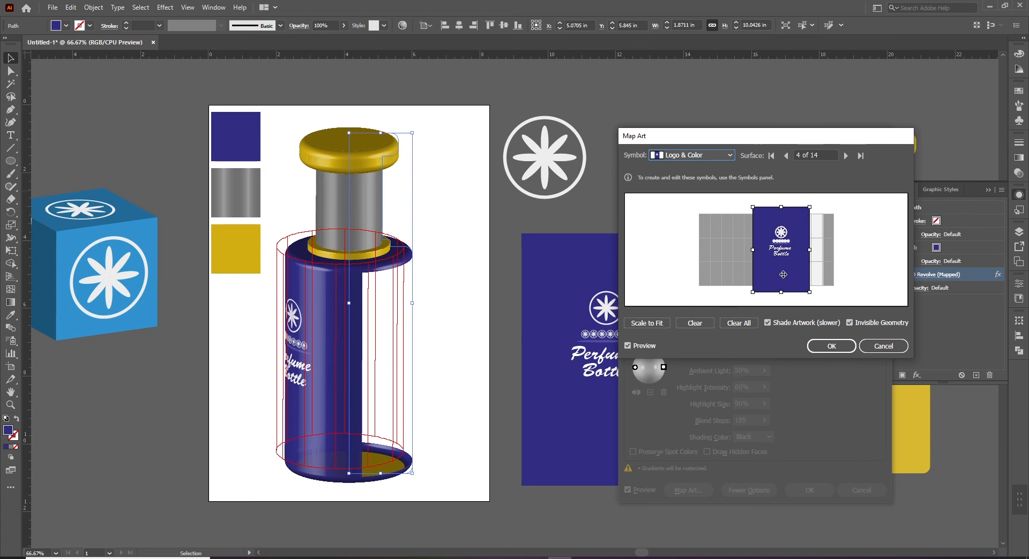
drag(783, 274, 793, 274)
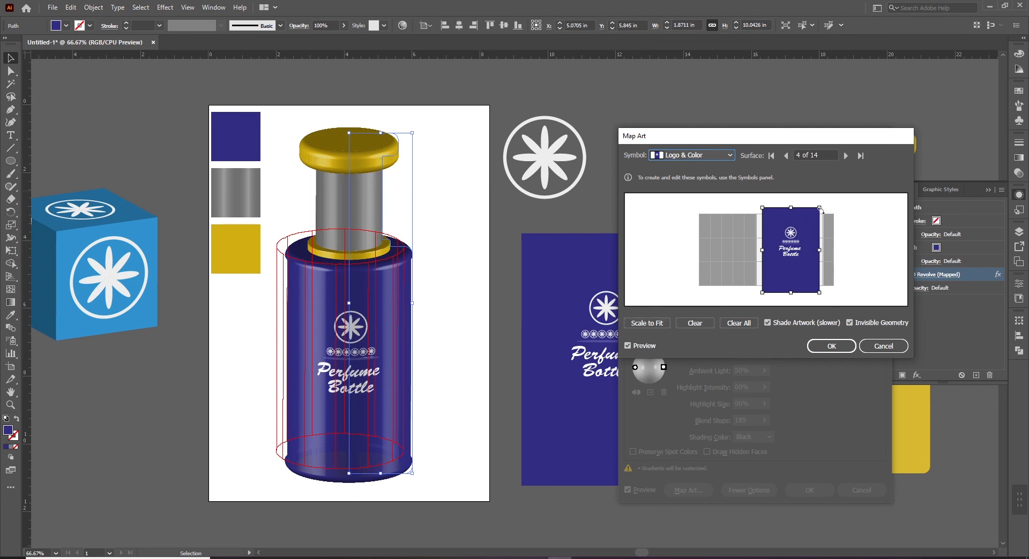
drag(821, 207, 829, 198)
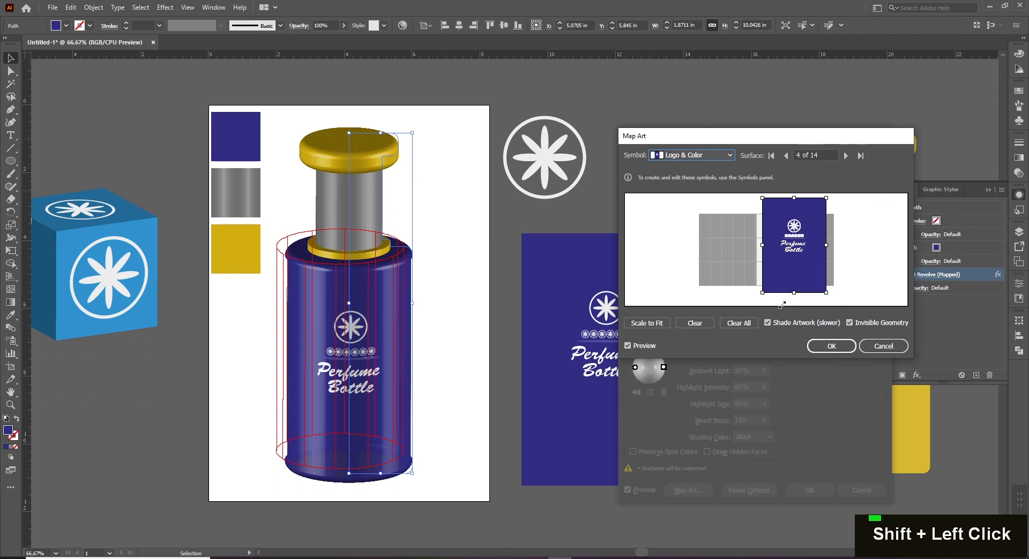
drag(762, 292, 754, 305)
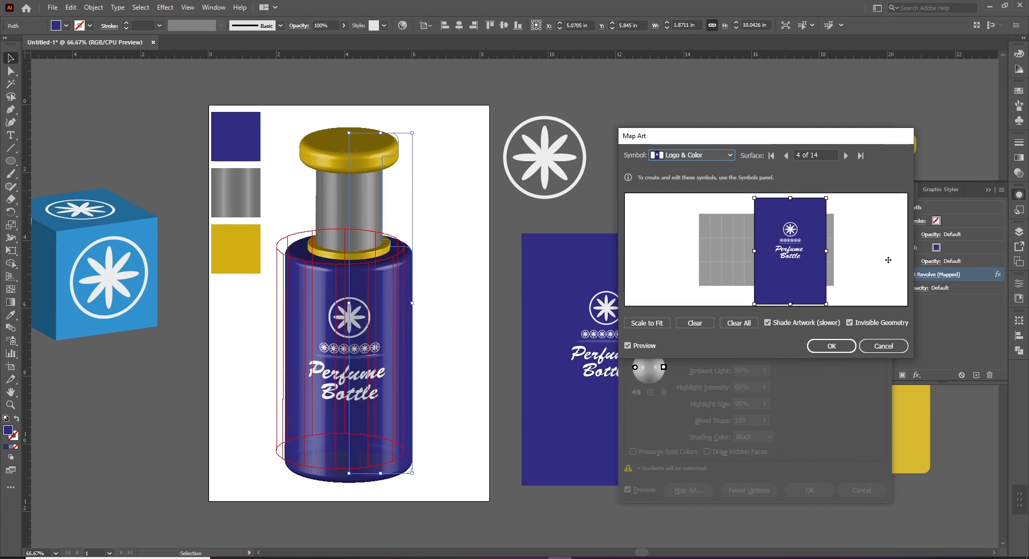
- Map the Main Color symbol onto surface 3 of 14 and stretch it sideways over the full strip
click(785, 155)
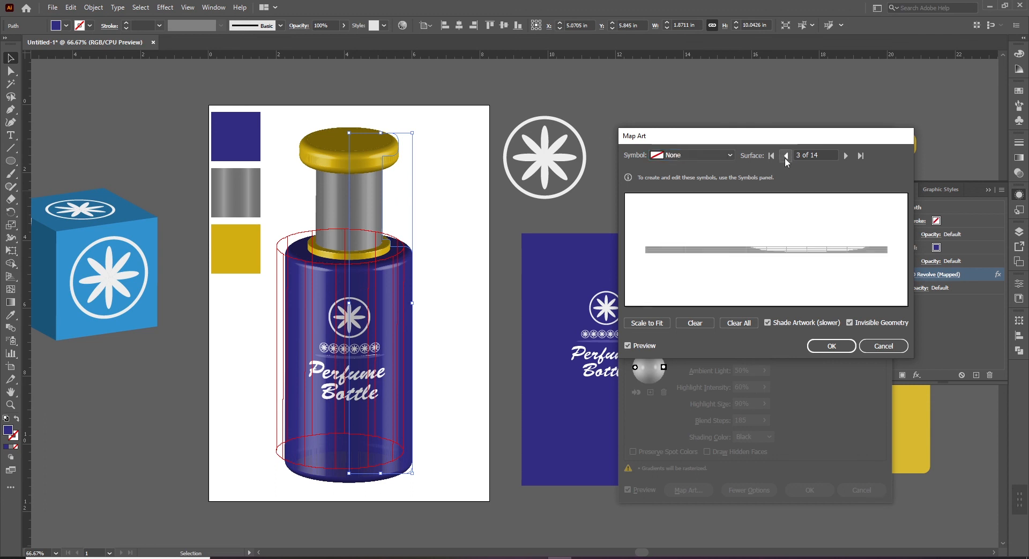
click(713, 155)
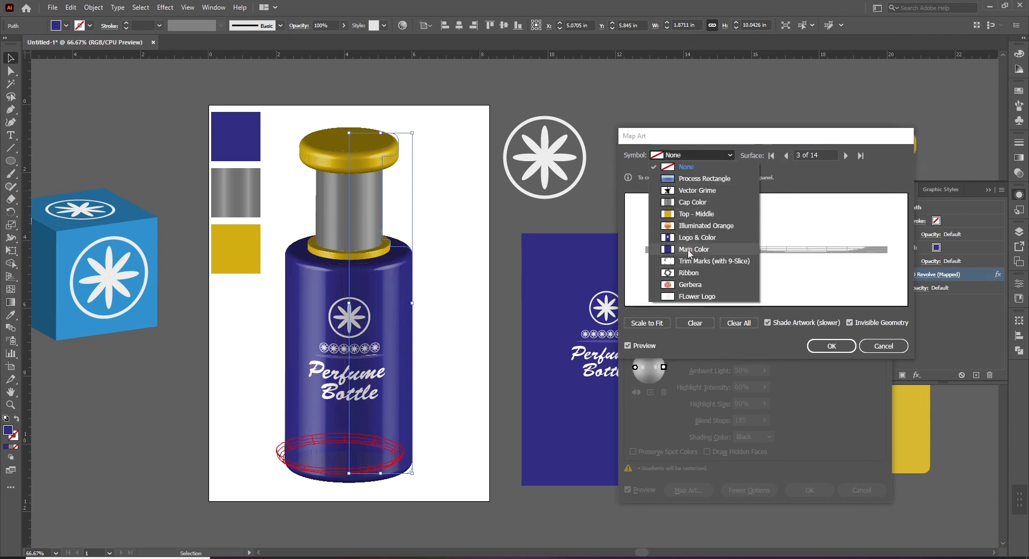
key(Escape)
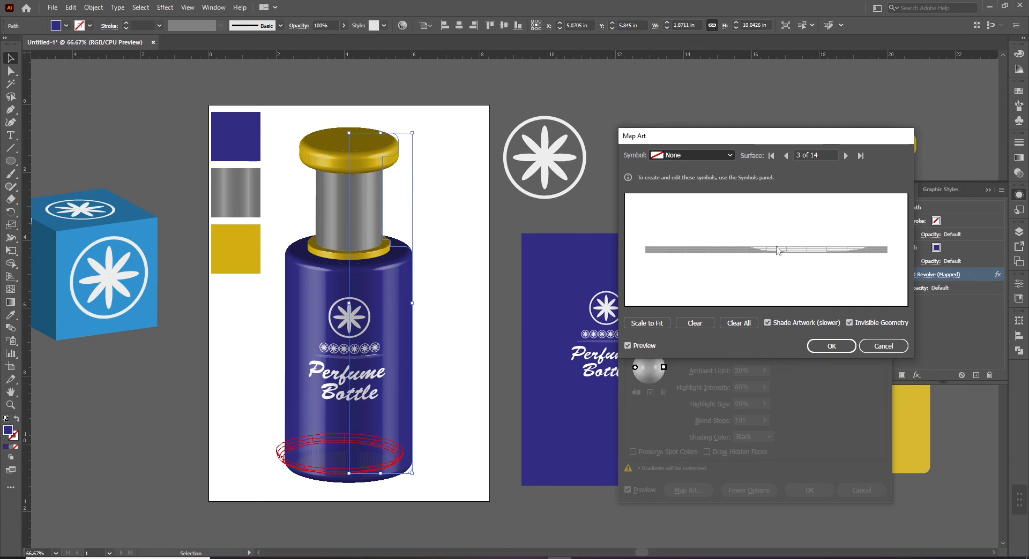
key(Down)
drag(752, 251, 638, 250)
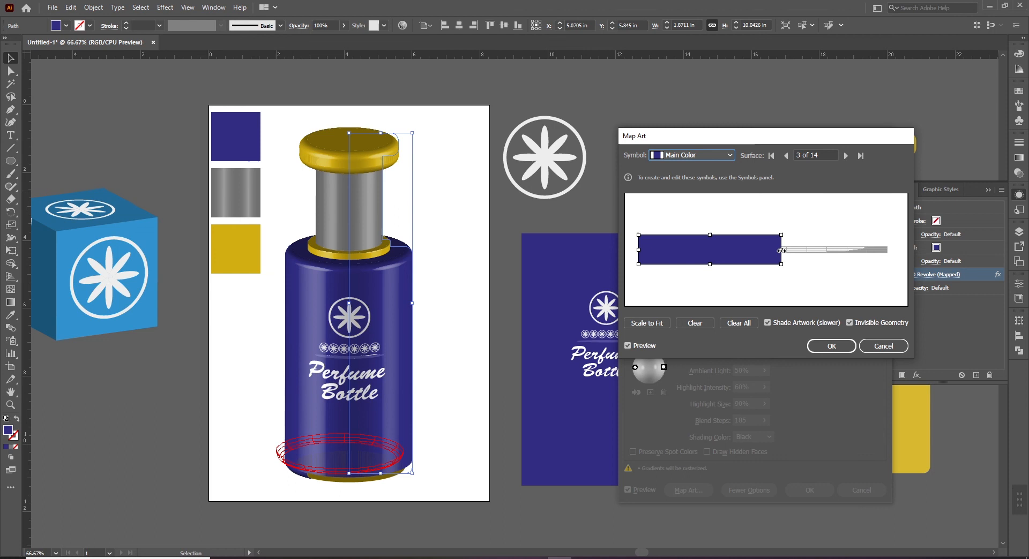
drag(783, 251, 891, 249)
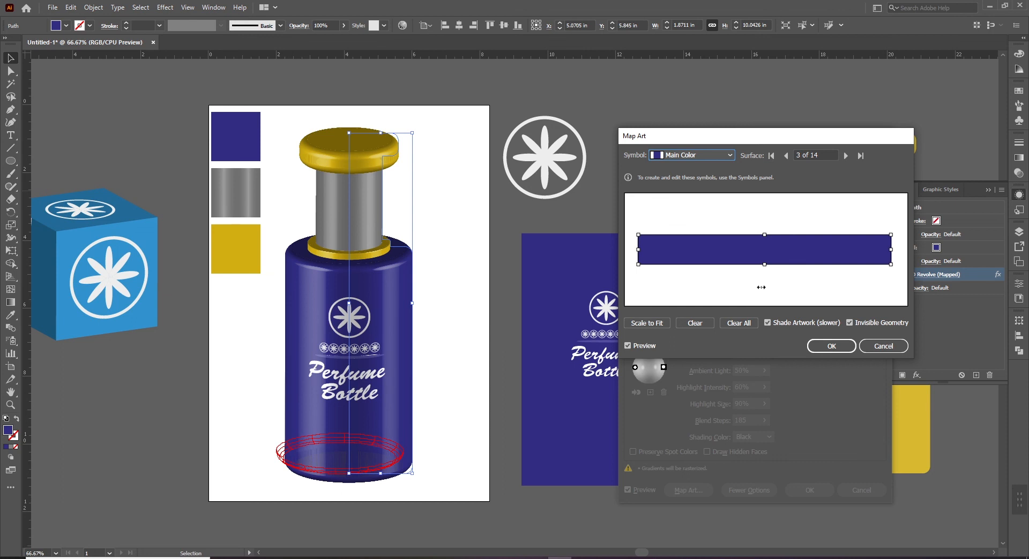
- Check the mapped surfaces from 4 through 11 of 14, and apply the Map Art and 3D Revolve settings
click(845, 157)
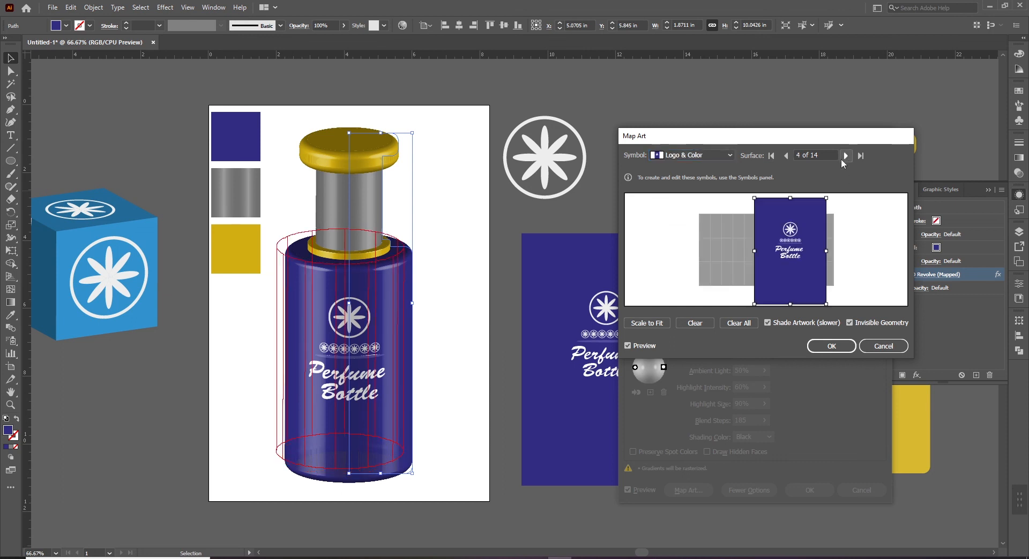
click(845, 156)
click(844, 157)
click(845, 157)
click(845, 156)
click(844, 157)
click(844, 156)
click(845, 157)
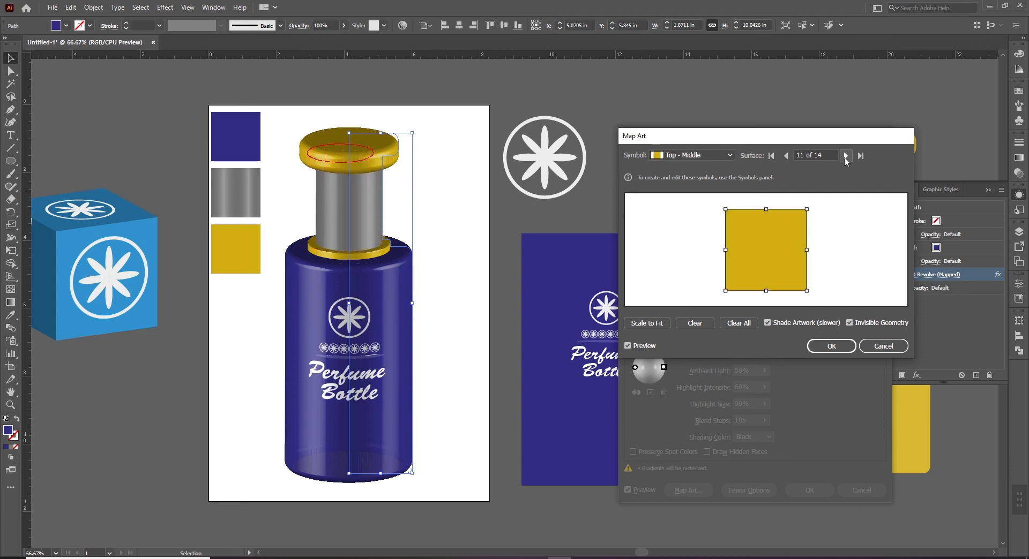
click(830, 347)
click(809, 488)
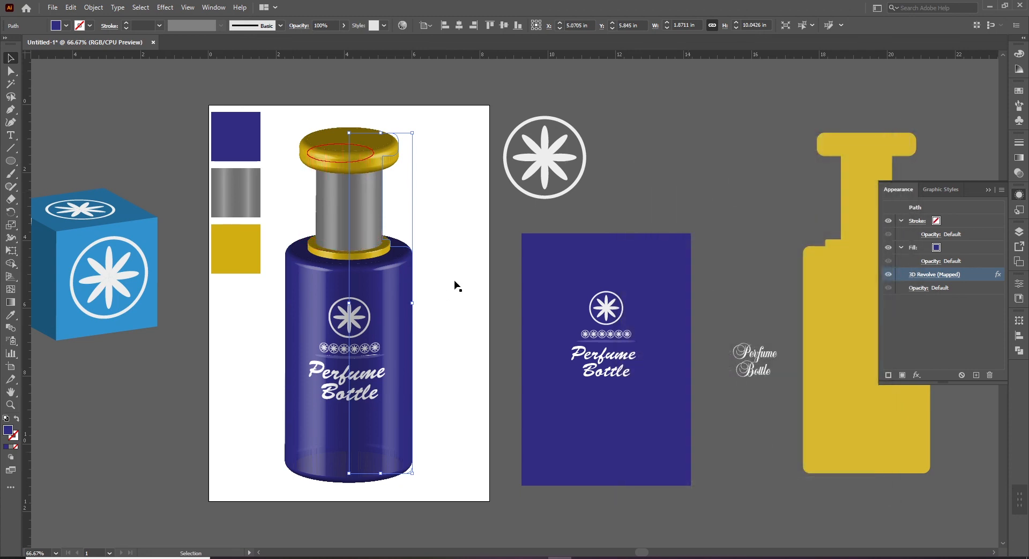
- Deselect the bottle and select the blue, grey and gold symbol swatches on the artboard together
click(459, 284)
key(space)
drag(459, 284, 521, 300)
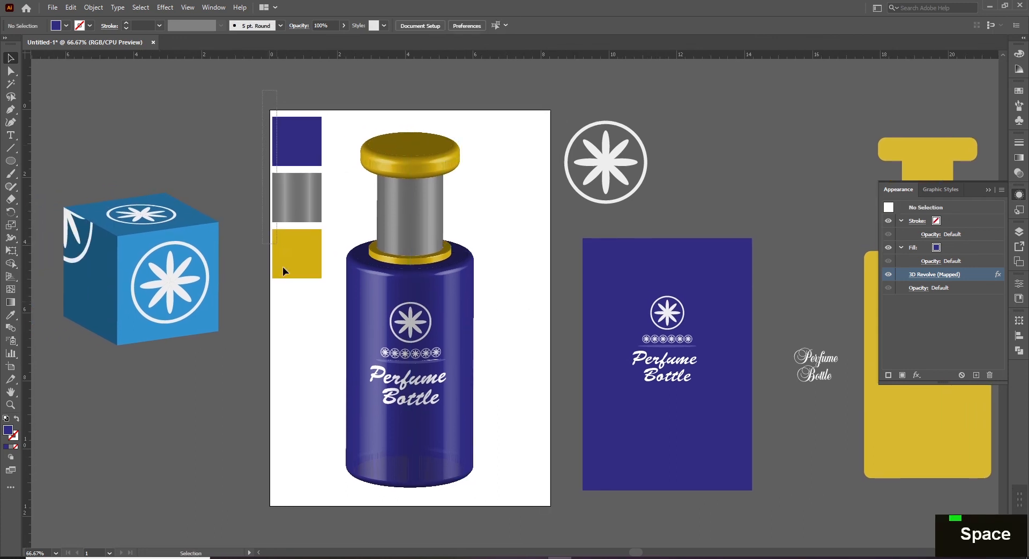
drag(282, 267, 300, 299)
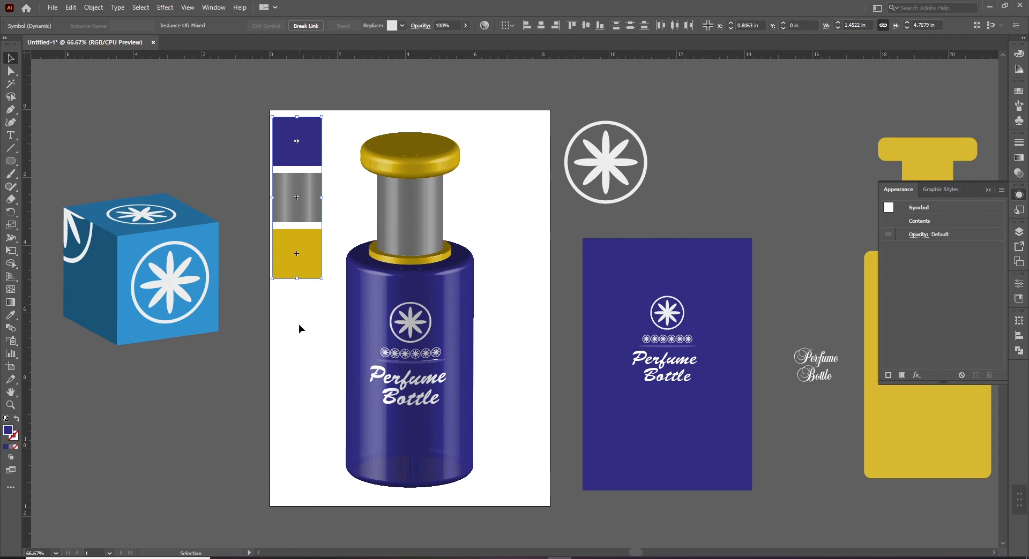